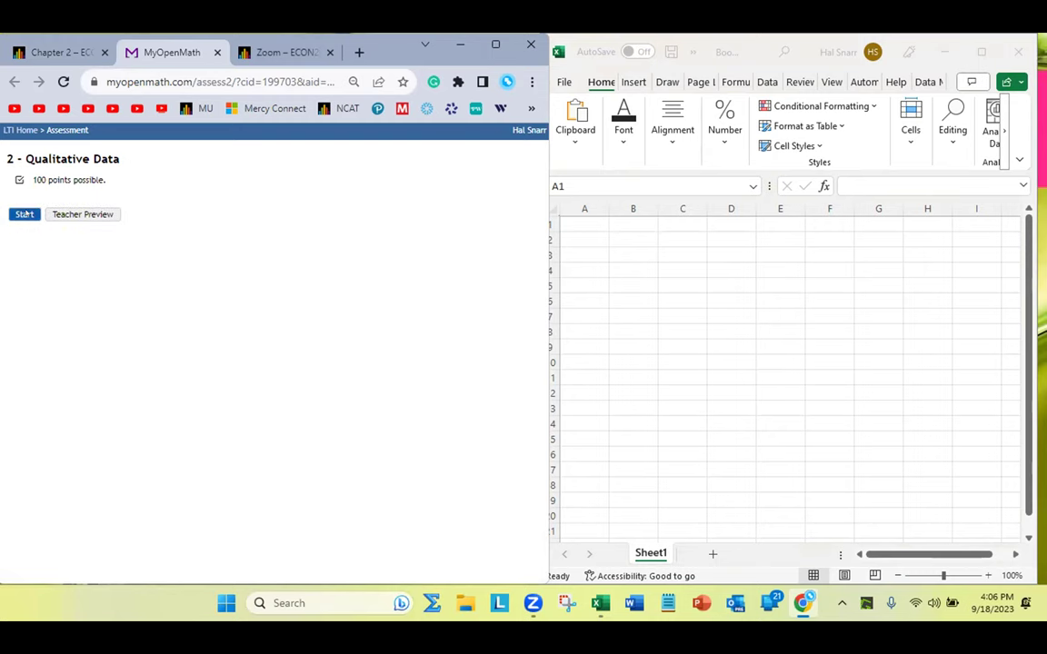
- Start the "2 - Qualitative Data" assessment and look through Question 1 down to the ratings data table
left_click(25, 214)
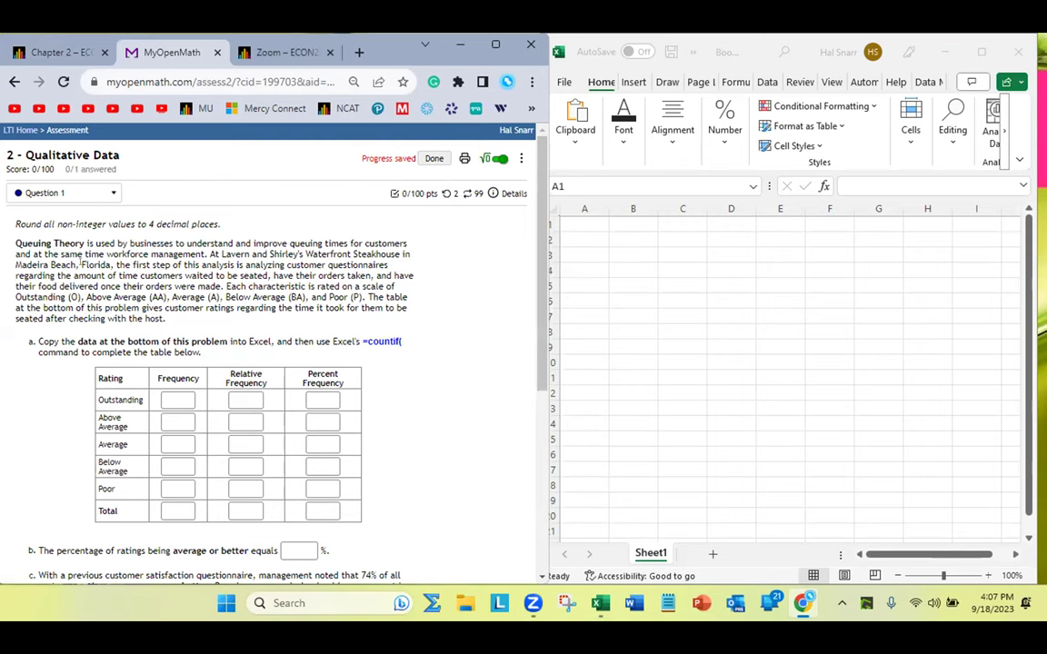
scroll(81, 264, "down", 4)
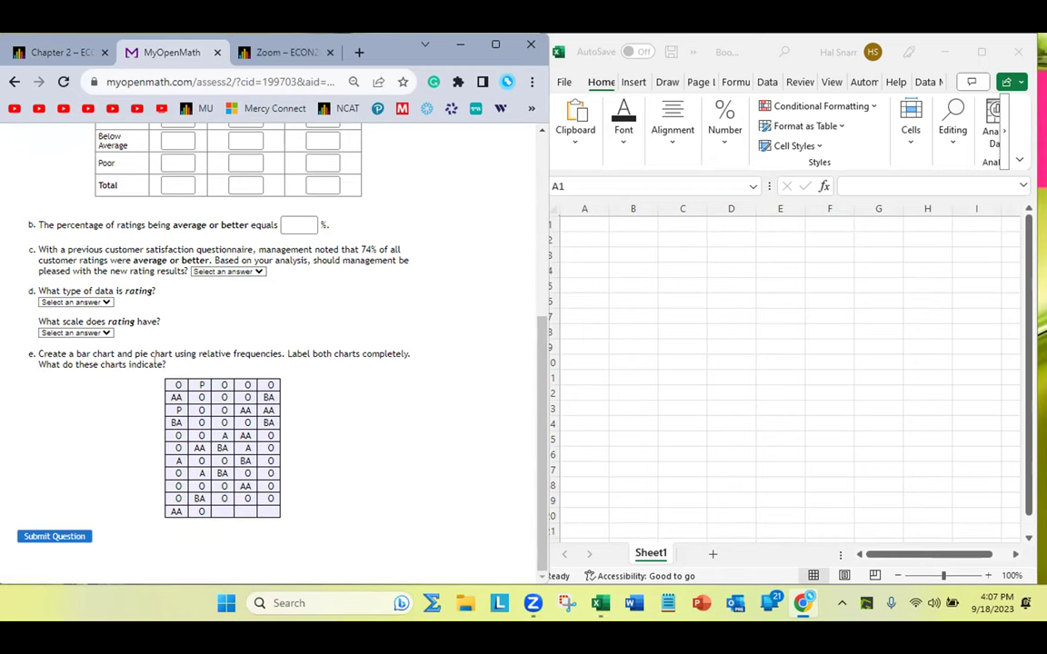
scroll(173, 359, "up", 4)
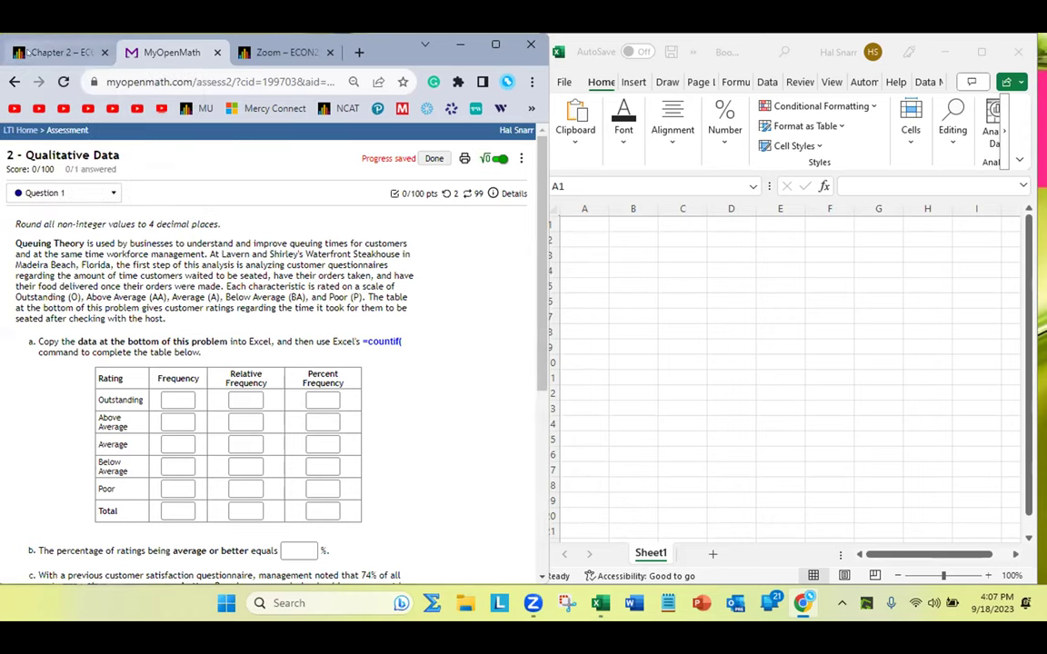
- Switch to the Blackboard course, open the Chapter 2 folder in Course Content and look through its lesson, homework and lab items
left_click(27, 51)
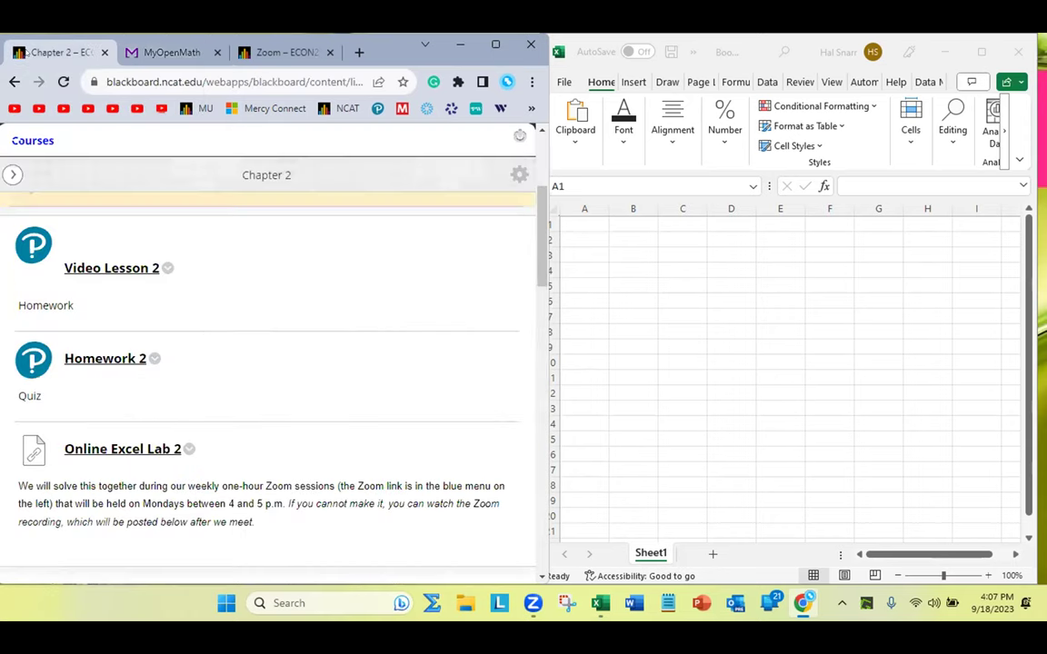
left_click(10, 175)
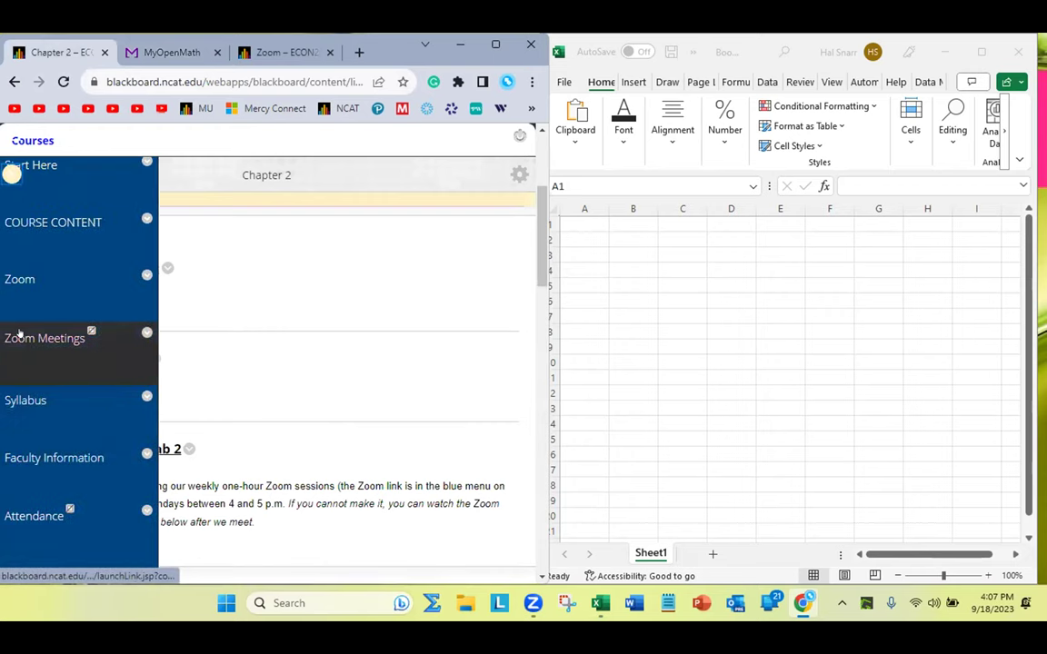
left_click(42, 224)
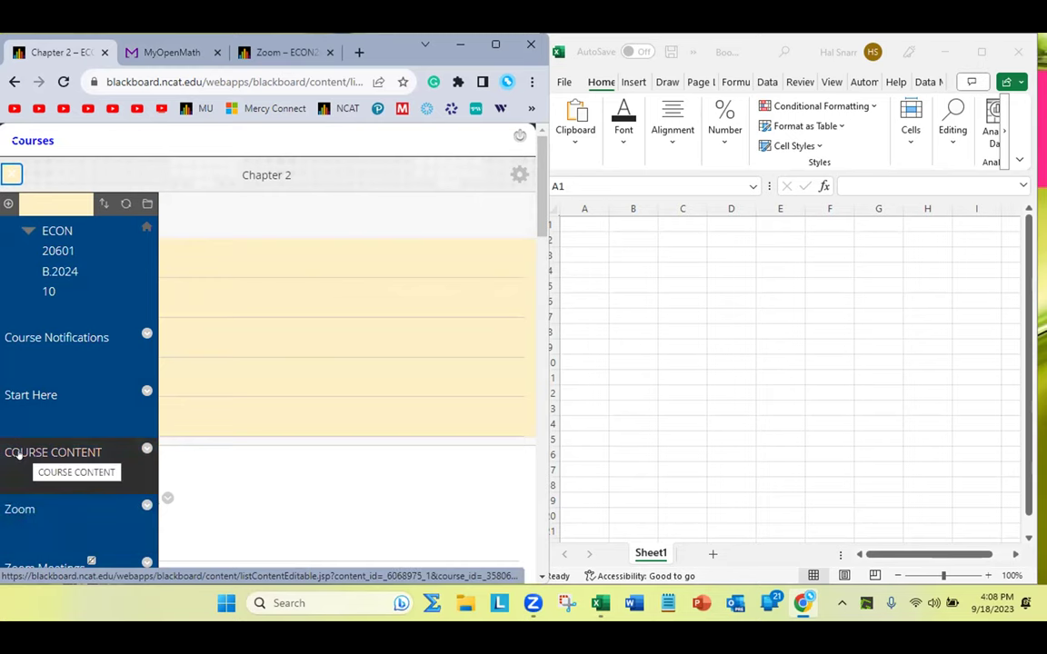
left_click(18, 454)
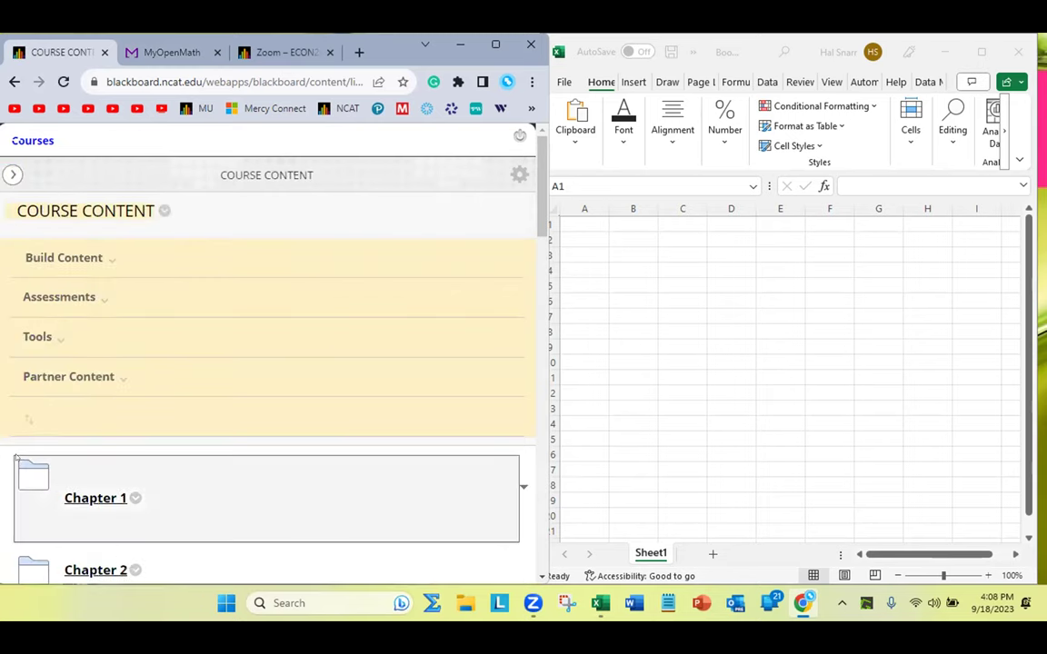
scroll(78, 490, "down", 1)
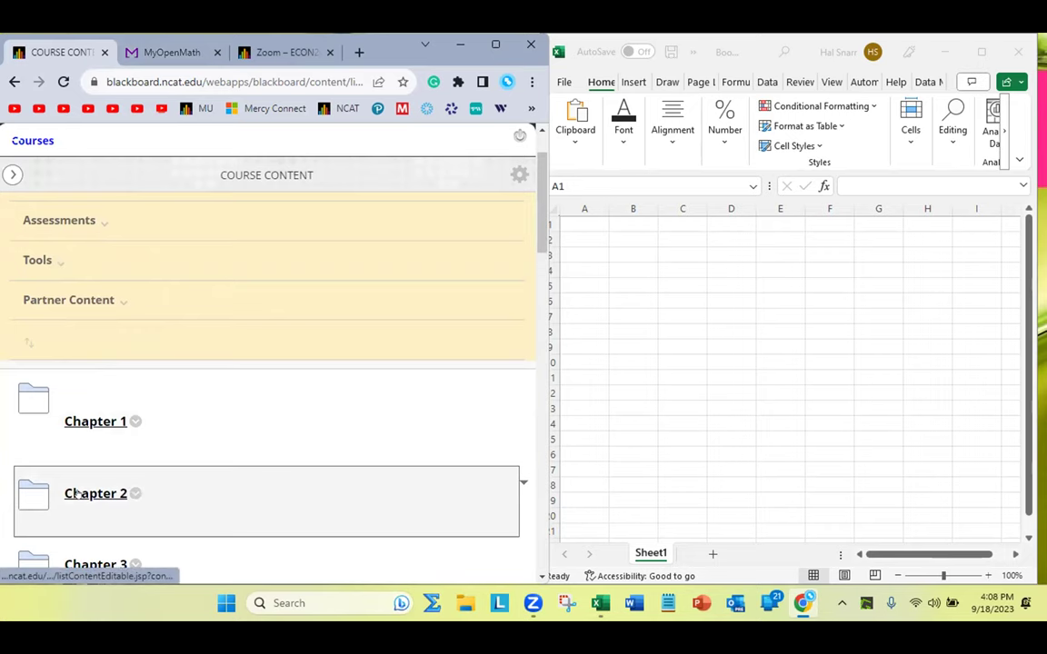
left_click(77, 493)
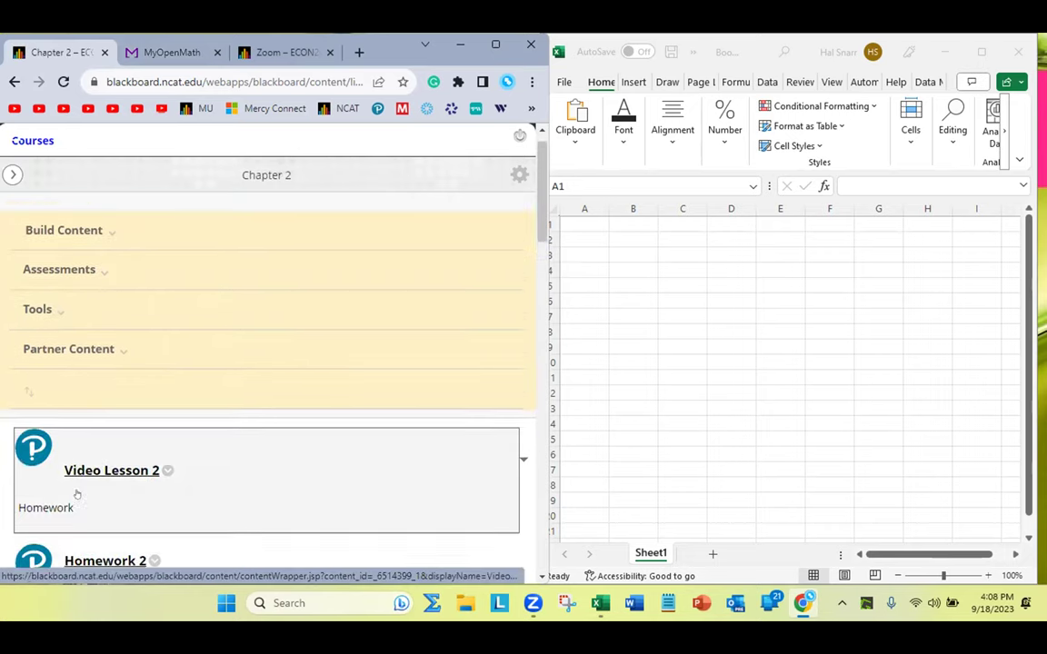
scroll(77, 493, "down", 2)
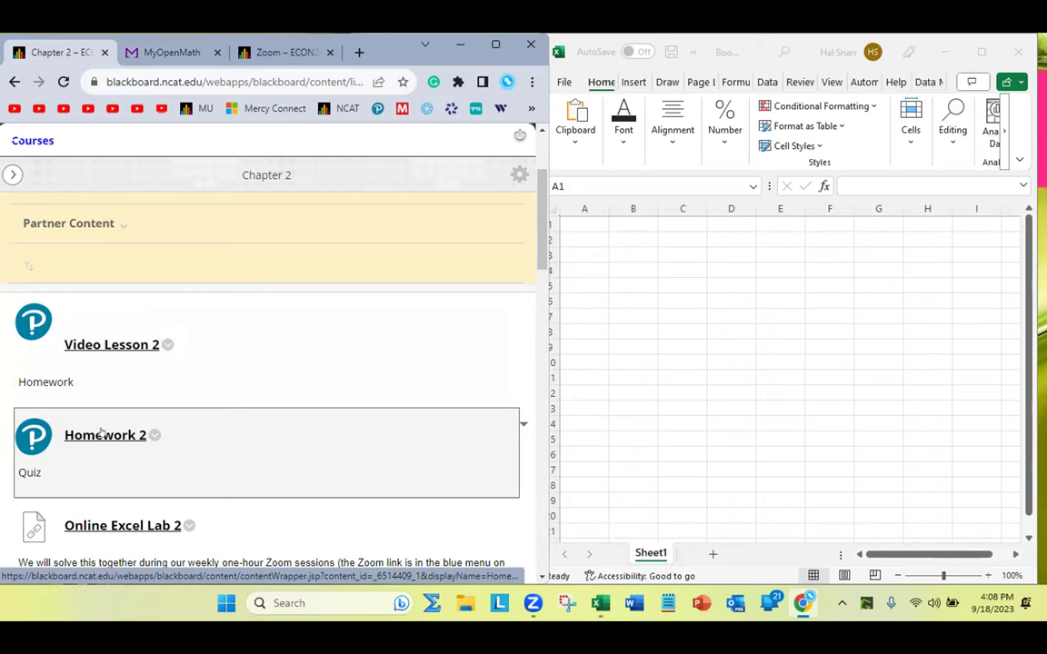
scroll(100, 434, "down", 1)
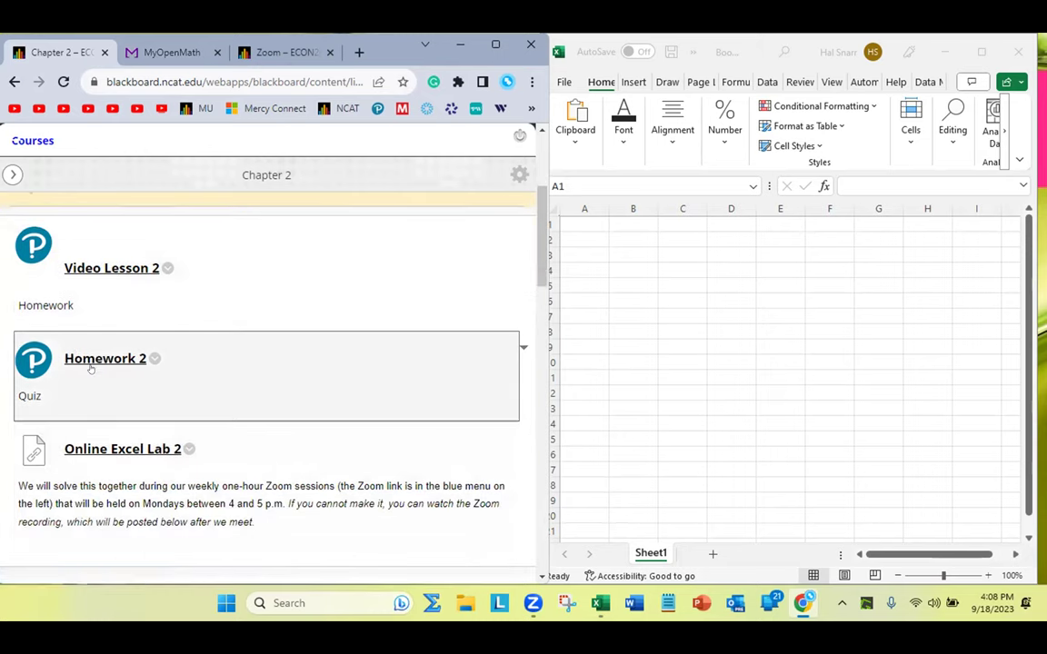
scroll(114, 272, "up", 1)
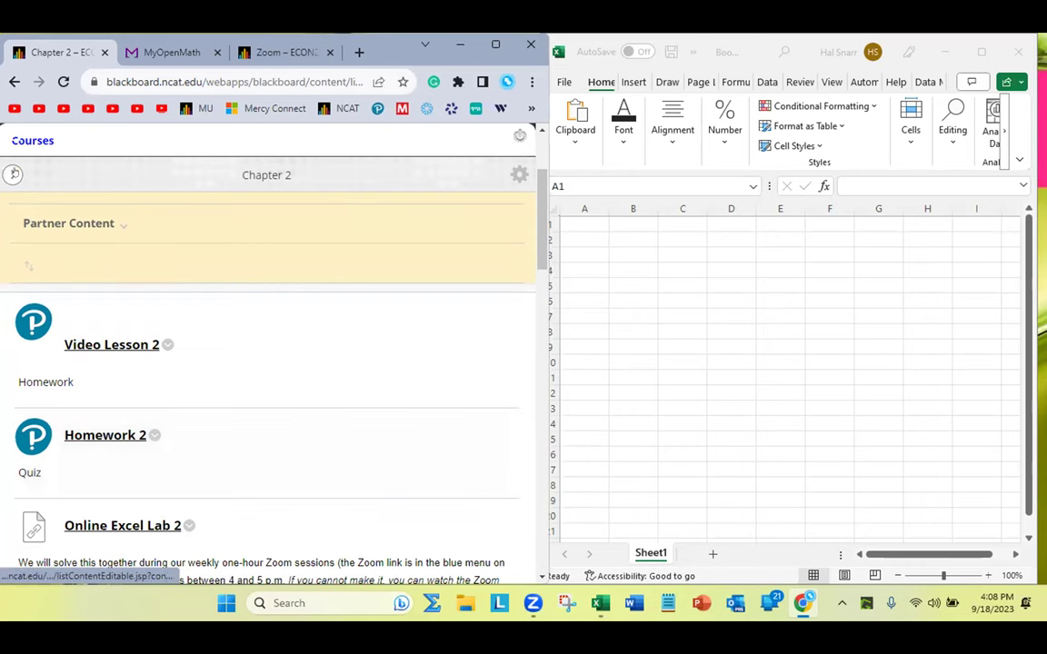
- Rename the Pearson MyLab link in the course menu to "Study Plan (MyLab)" and check it in the menu
left_click(13, 175)
scroll(42, 531, "down", 3)
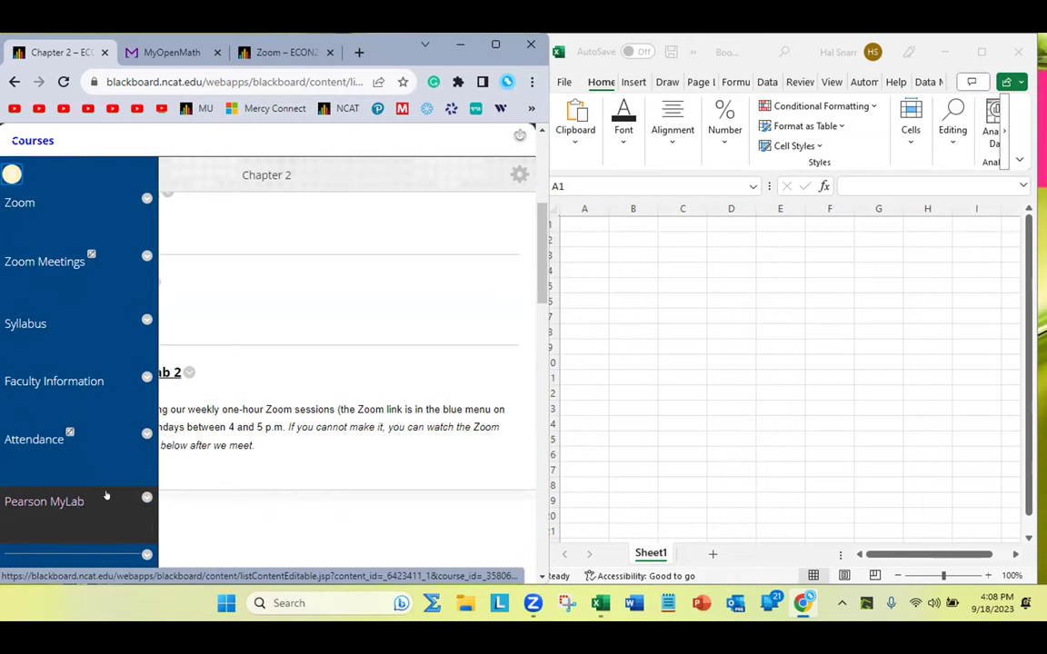
left_click(145, 497)
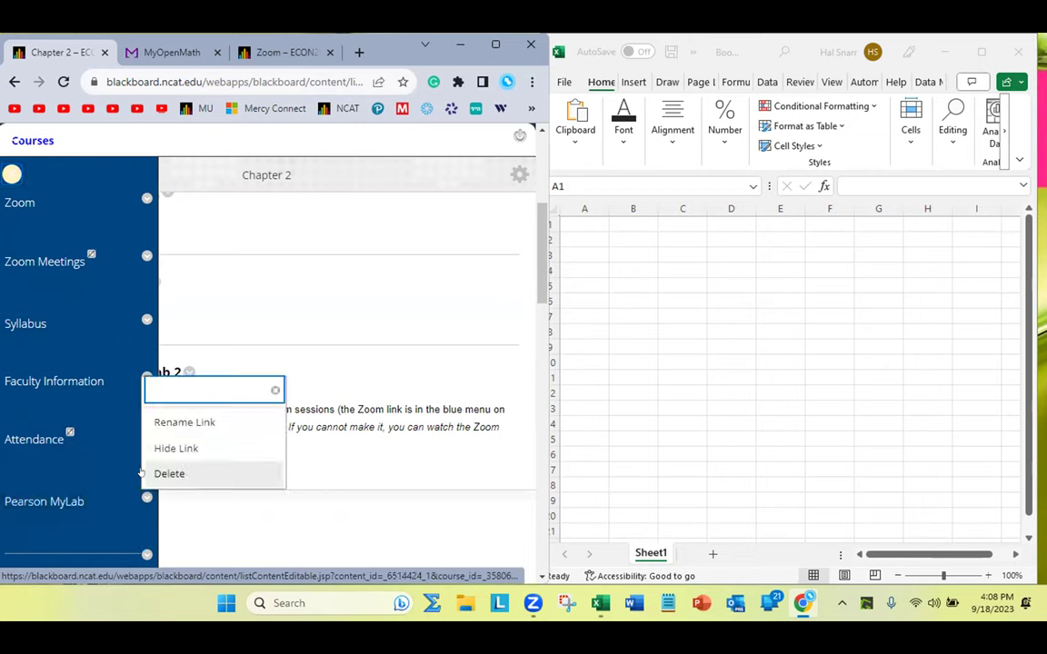
left_click(181, 423)
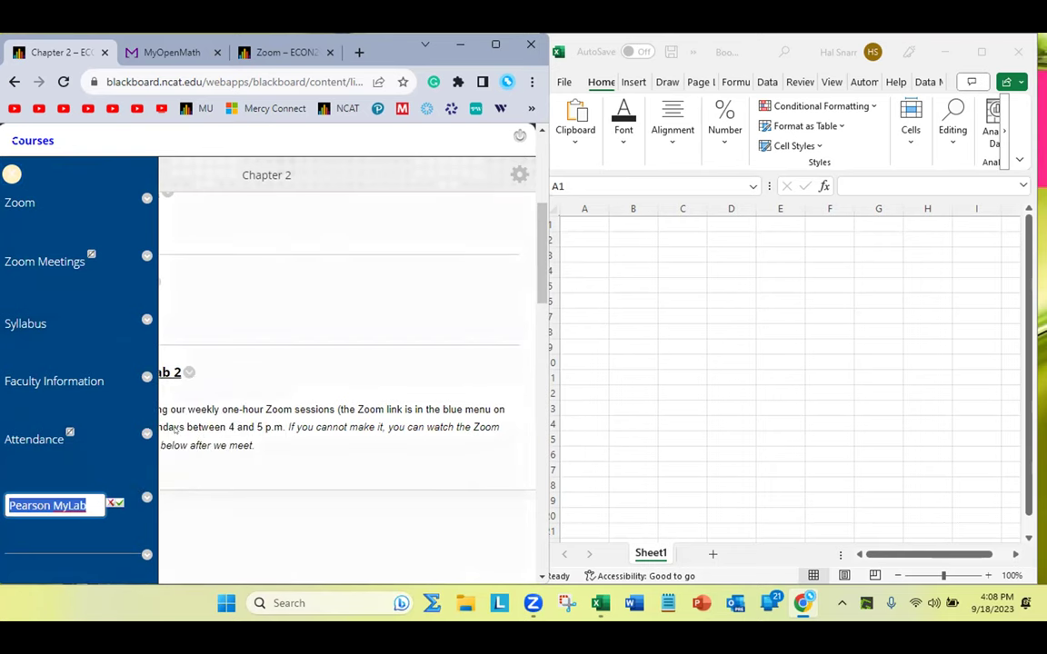
key("End")
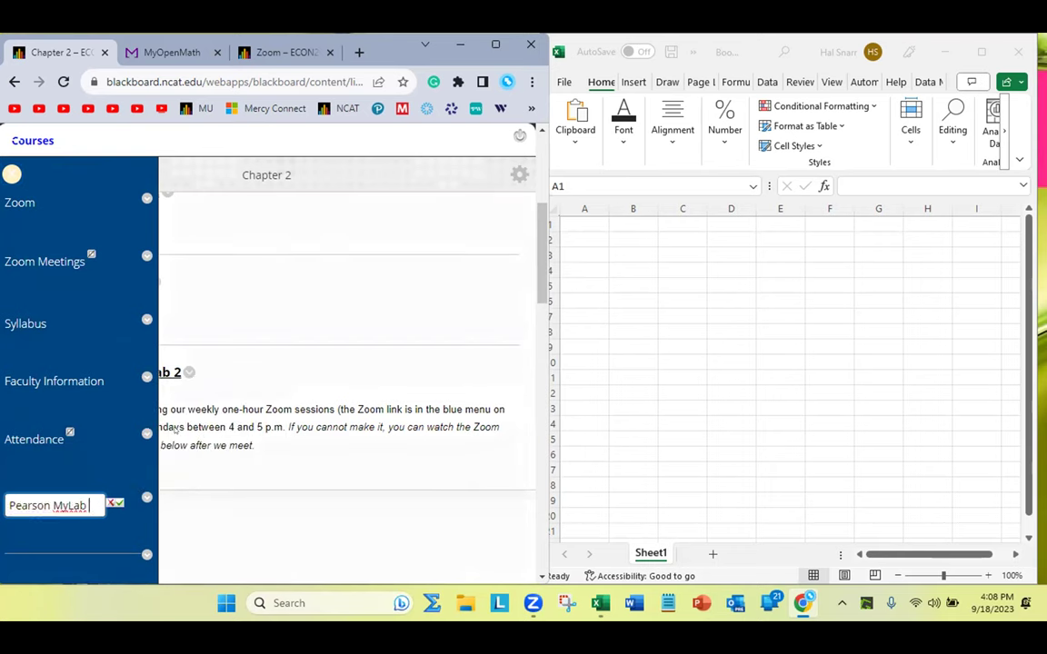
key("Left")
key("Left")
key("Left")
key("Left")
key("Left")
key("Left")
key("Left")
key("Left")
key("Left")
key("Left")
key("Left")
key("Left")
key("Left")
type("Study Plan ")
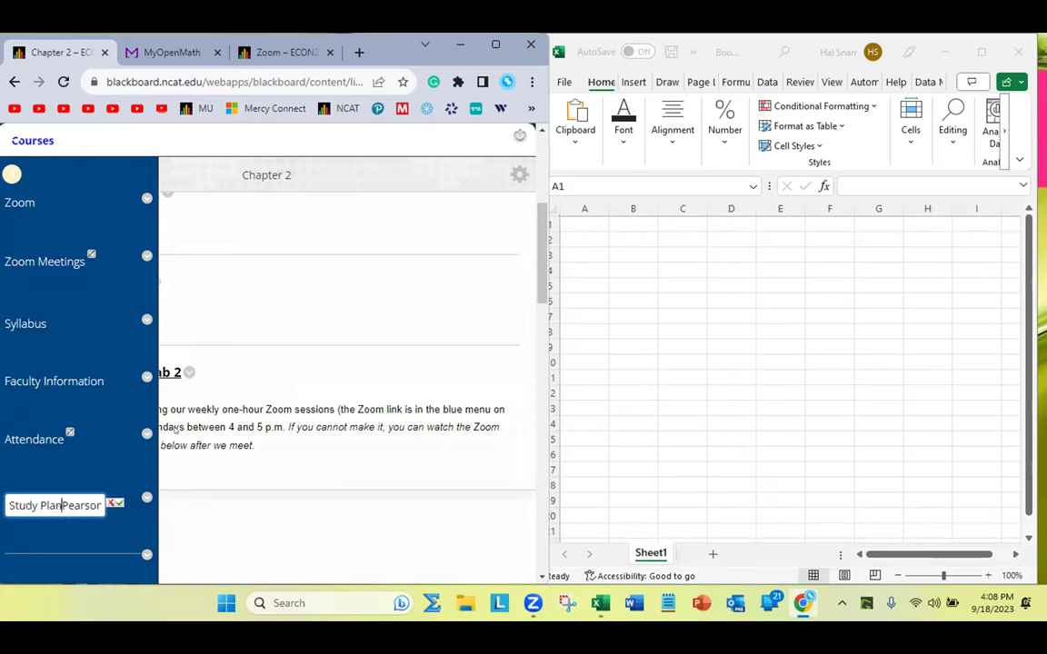
type("(")
key("Right")
key("Right")
key("Right")
key("Right")
key("Right")
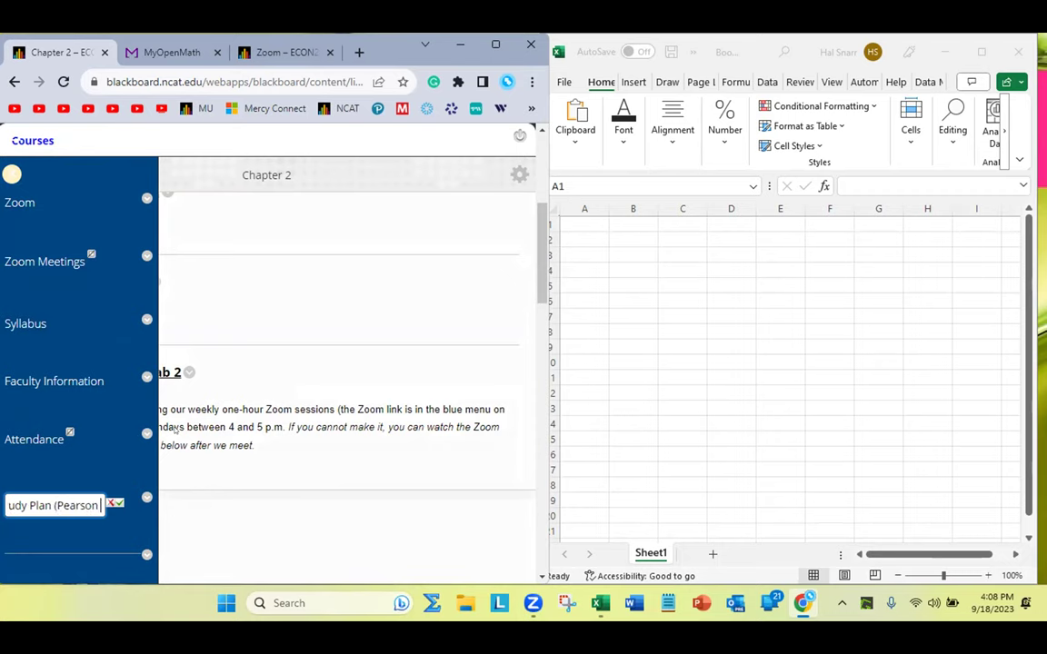
key("BackSpace")
key("BackSpace")
key("BackSpace")
key("BackSpace")
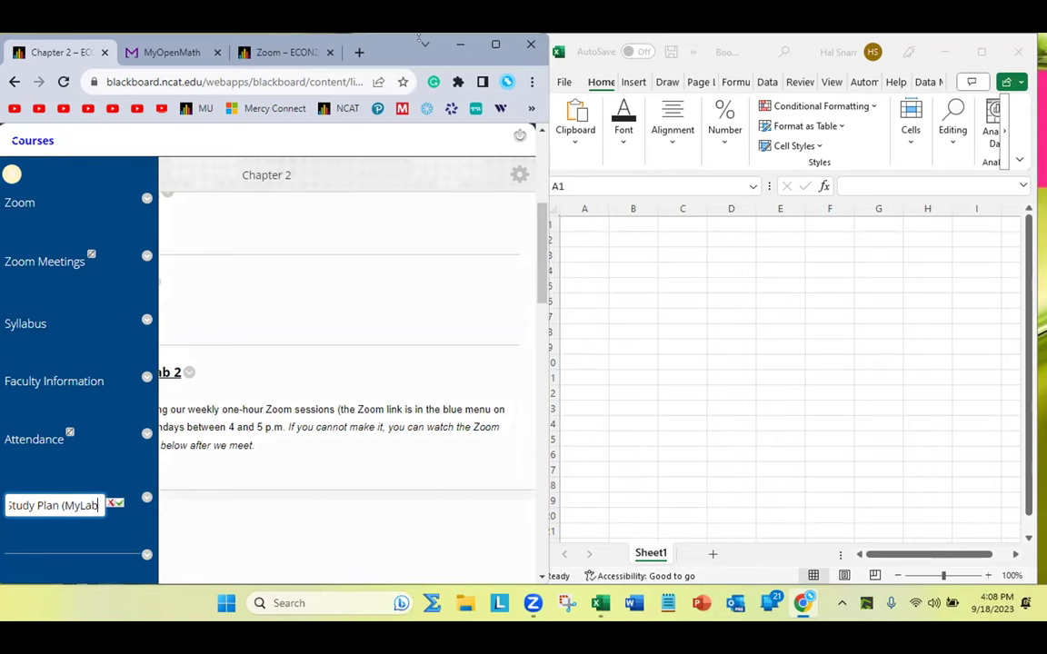
type(")")
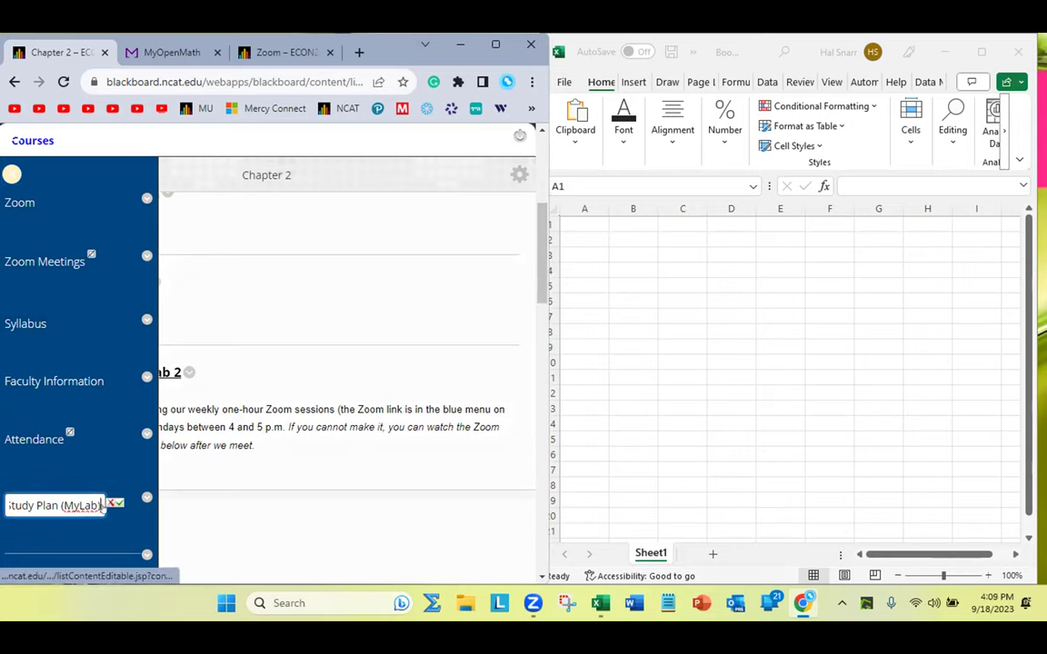
left_click(118, 503)
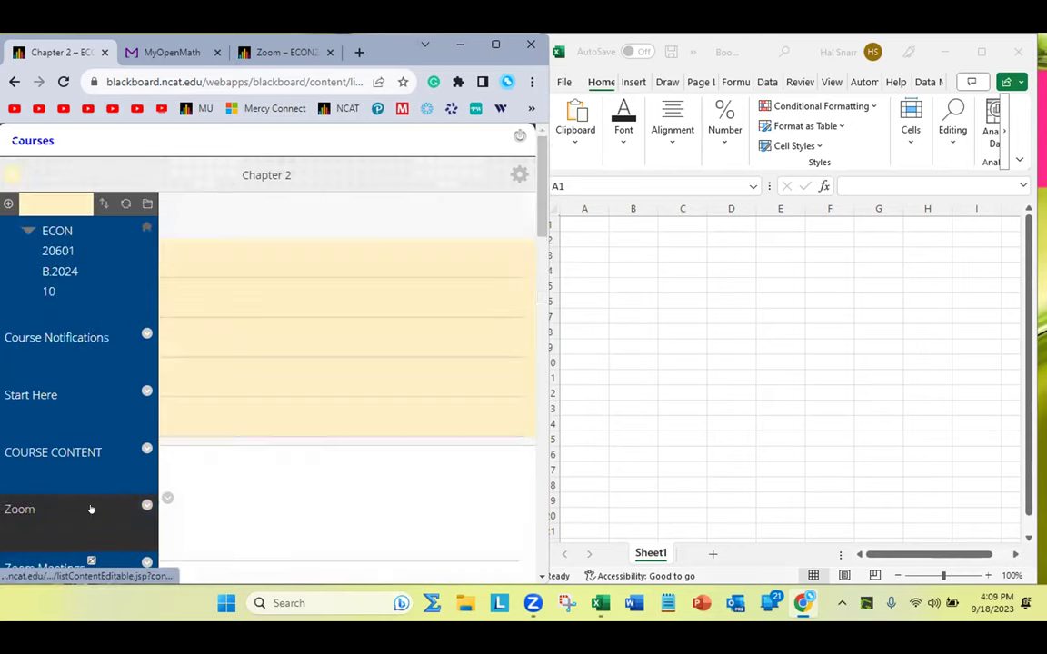
scroll(89, 509, "down", 4)
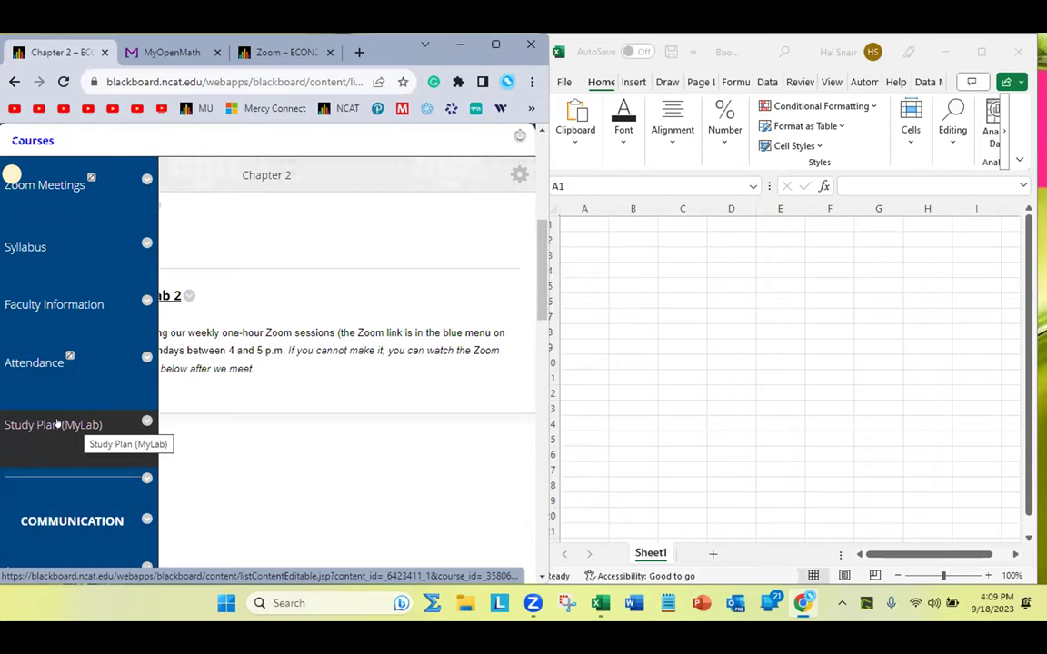
scroll(57, 424, "up", 5)
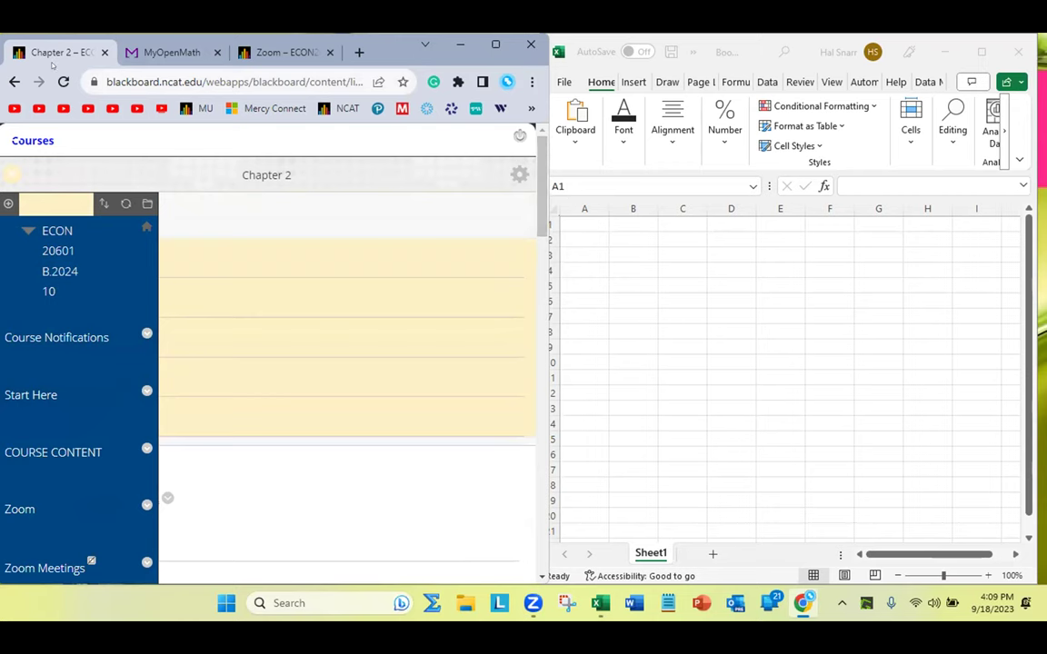
- Move the browser window lower and log in to NCAT Blackboard in place of the Zoom page
left_click_drag(172, 37, 173, 118)
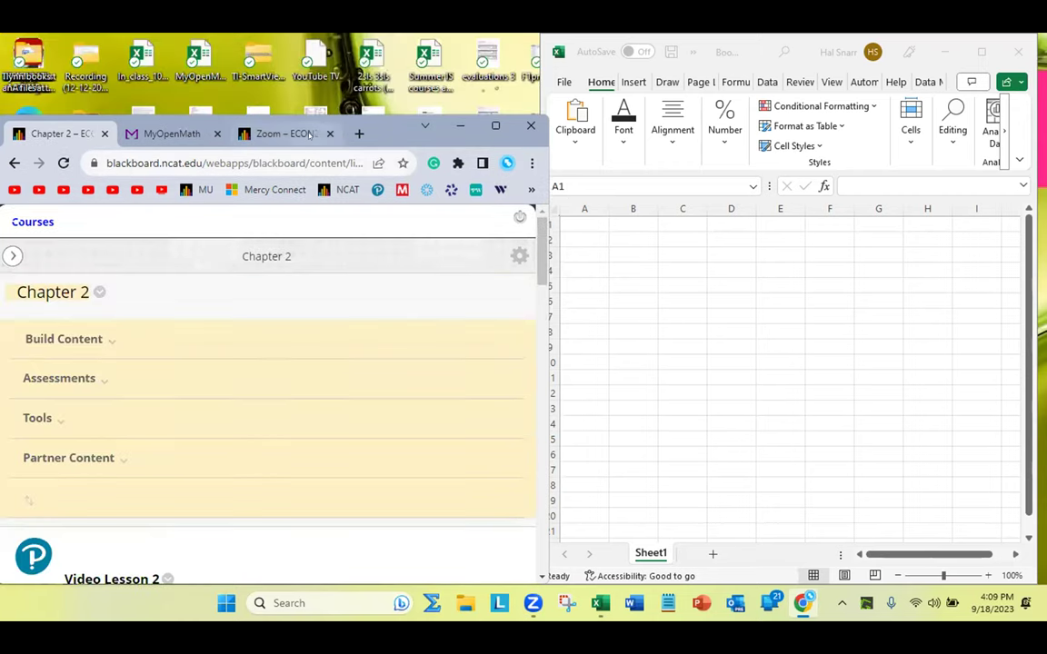
left_click(281, 134)
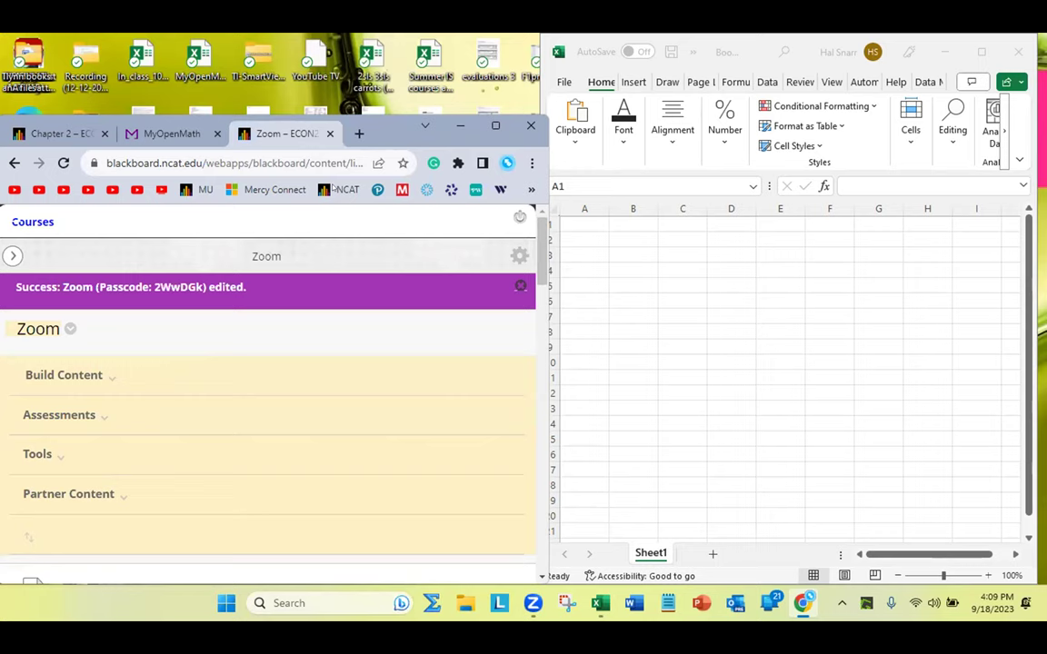
left_click(197, 188)
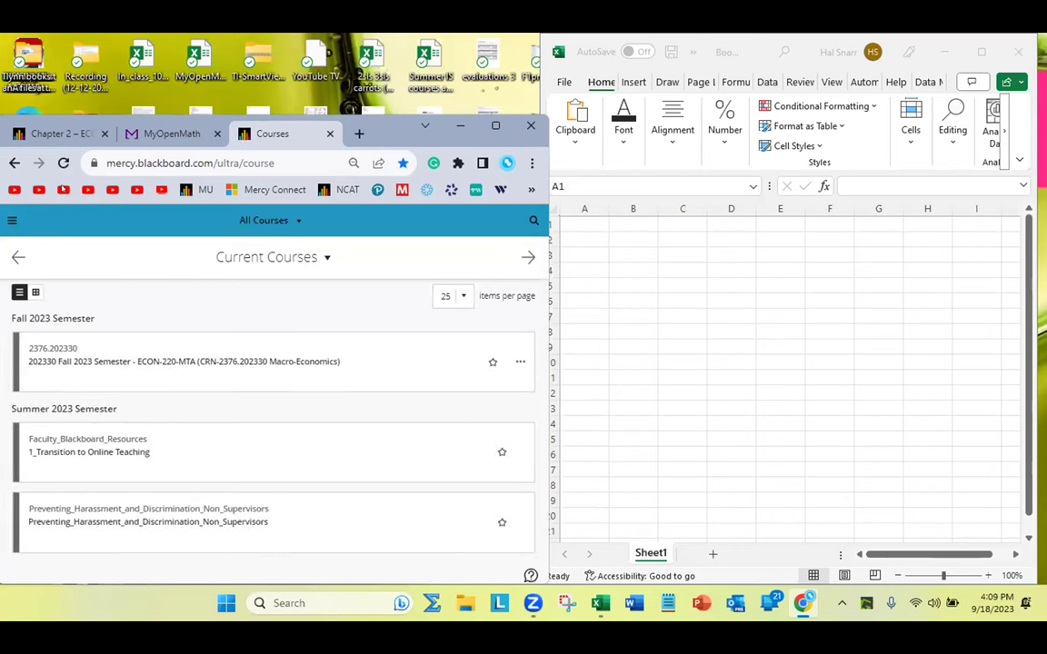
left_click(342, 189)
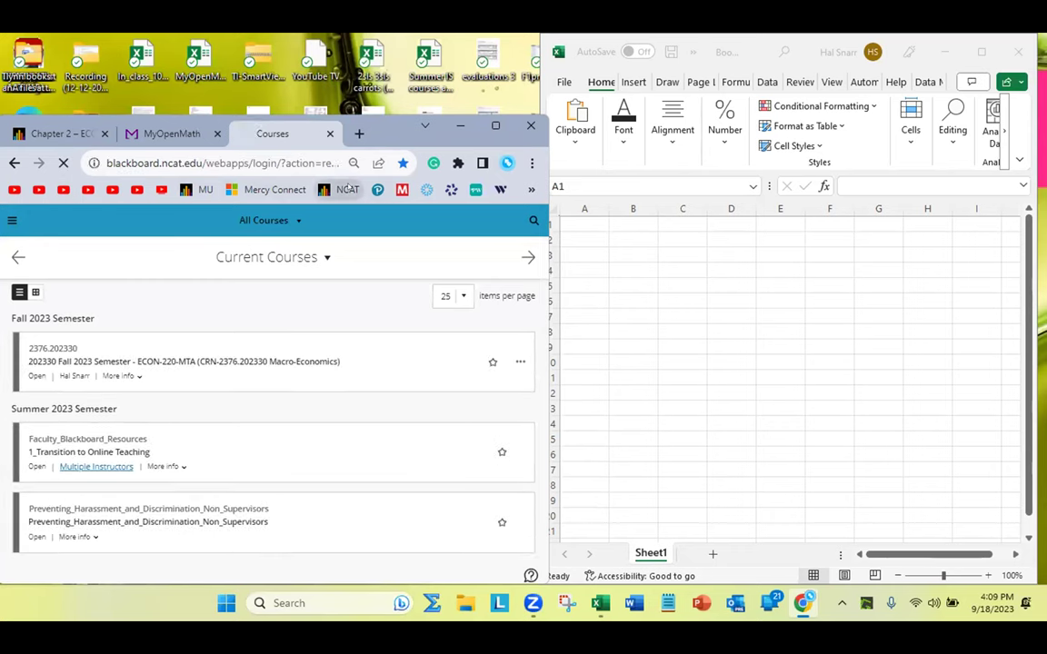
left_click(188, 400)
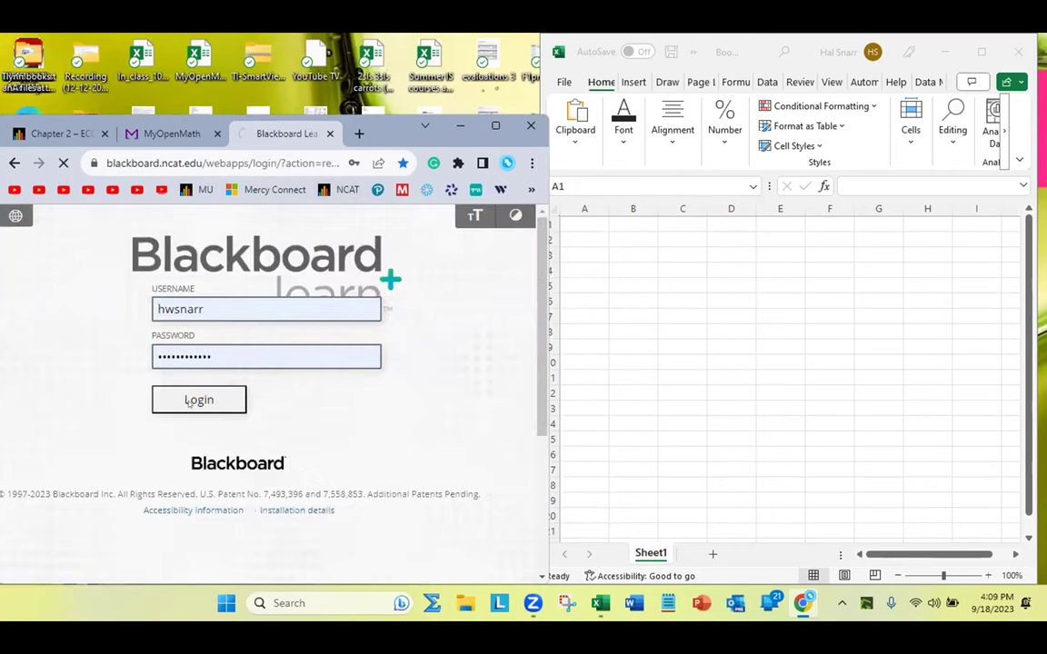
- Open the ECON20601C.202410 Statistics for Decision Making course from the My Courses list
scroll(165, 406, "down", 5)
scroll(165, 406, "down", 15)
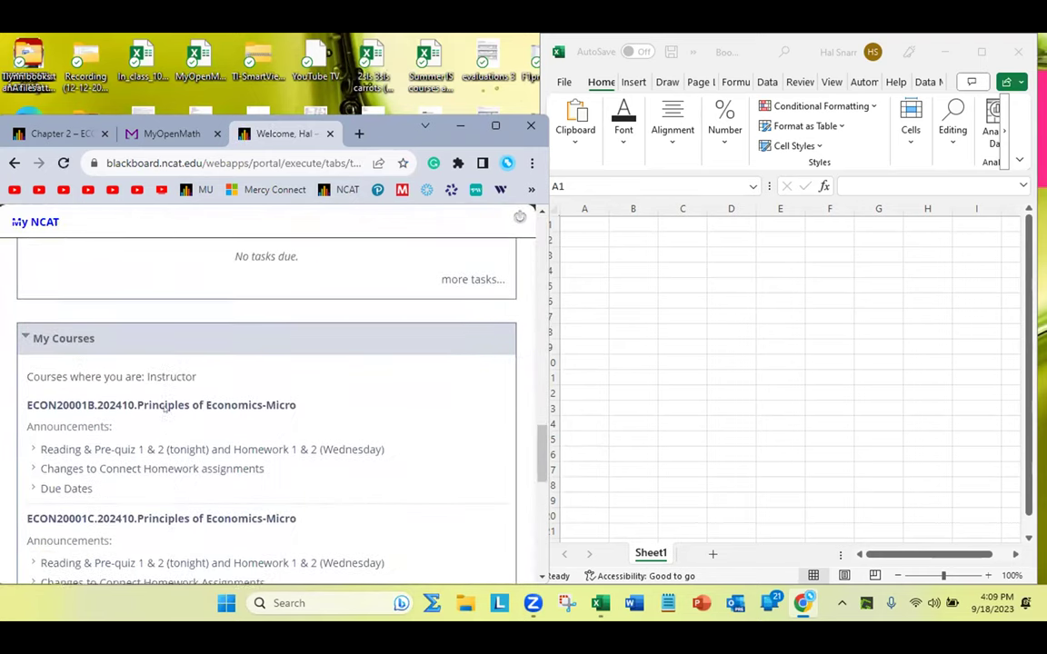
scroll(165, 407, "down", 5)
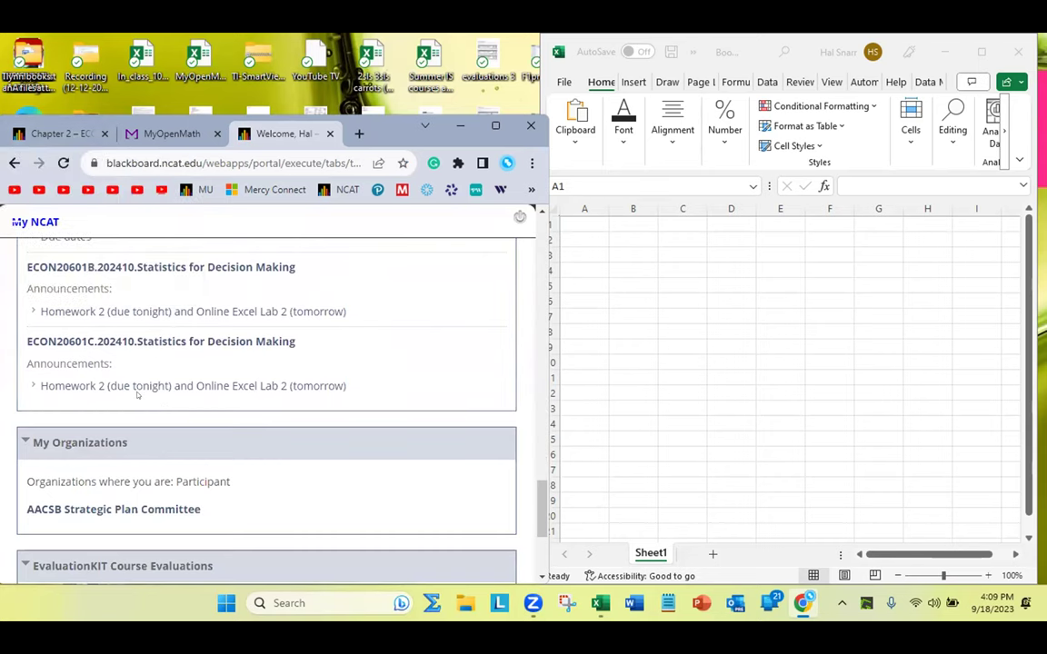
left_click(141, 339)
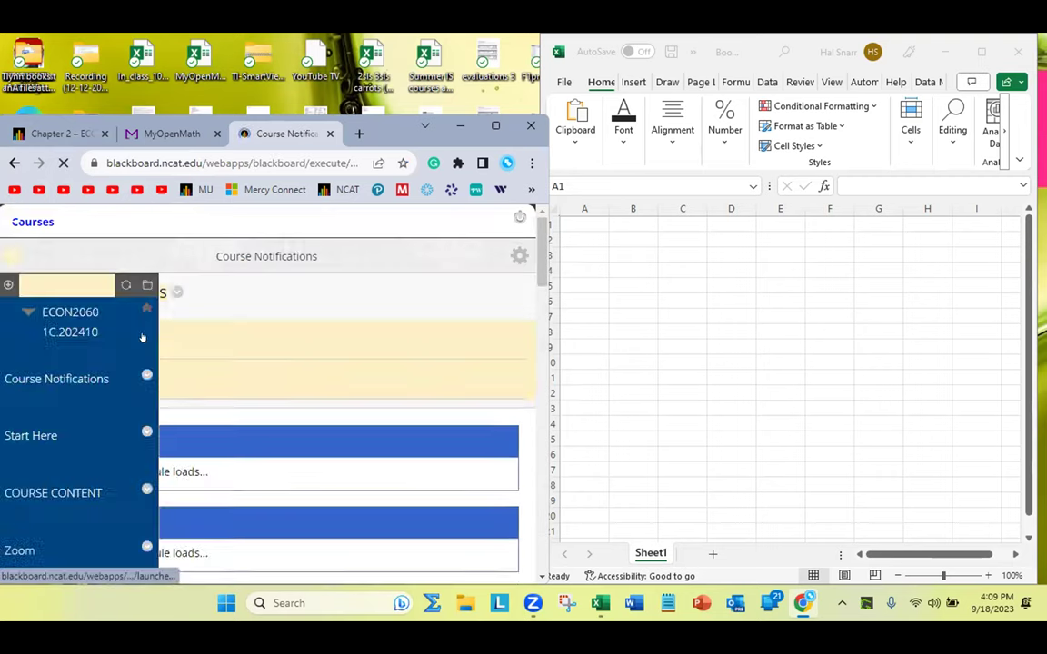
- Rename the Pearson MyLab link in the ECON20601C course menu to "Study Plan (Pearson)"
left_click(13, 255)
scroll(29, 373, "down", 2)
scroll(29, 372, "down", 3)
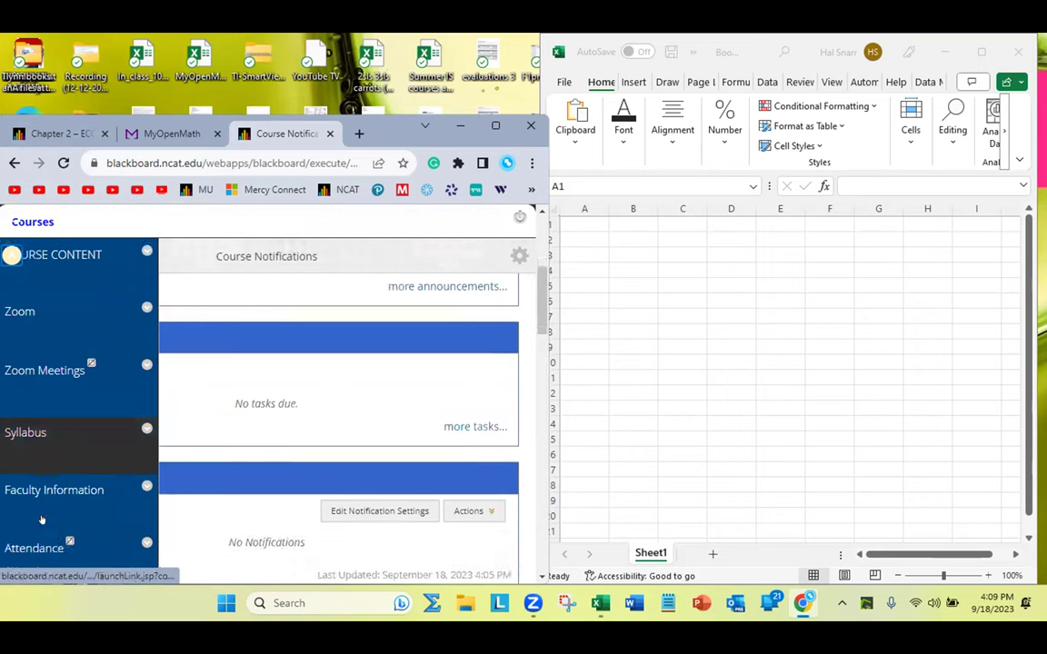
scroll(38, 493, "down", 1)
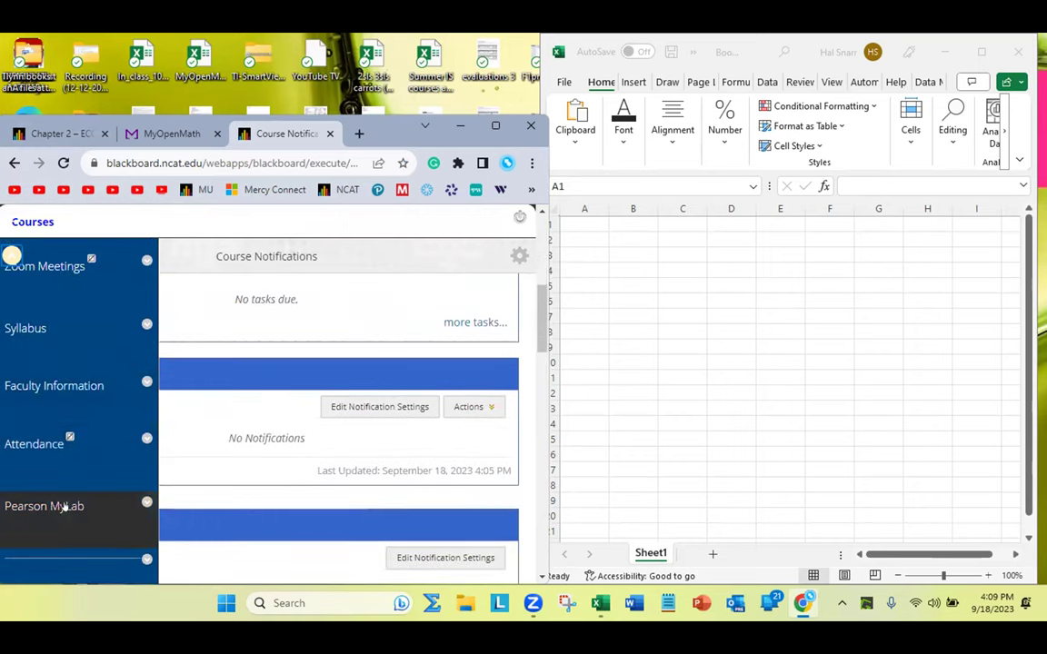
left_click(143, 502)
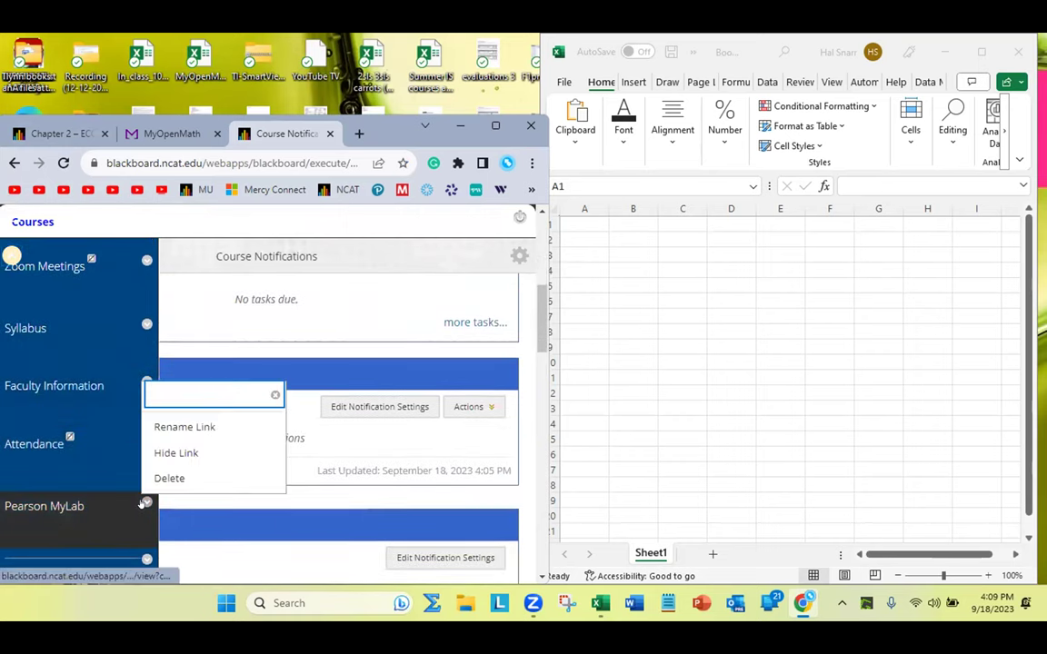
left_click(163, 431)
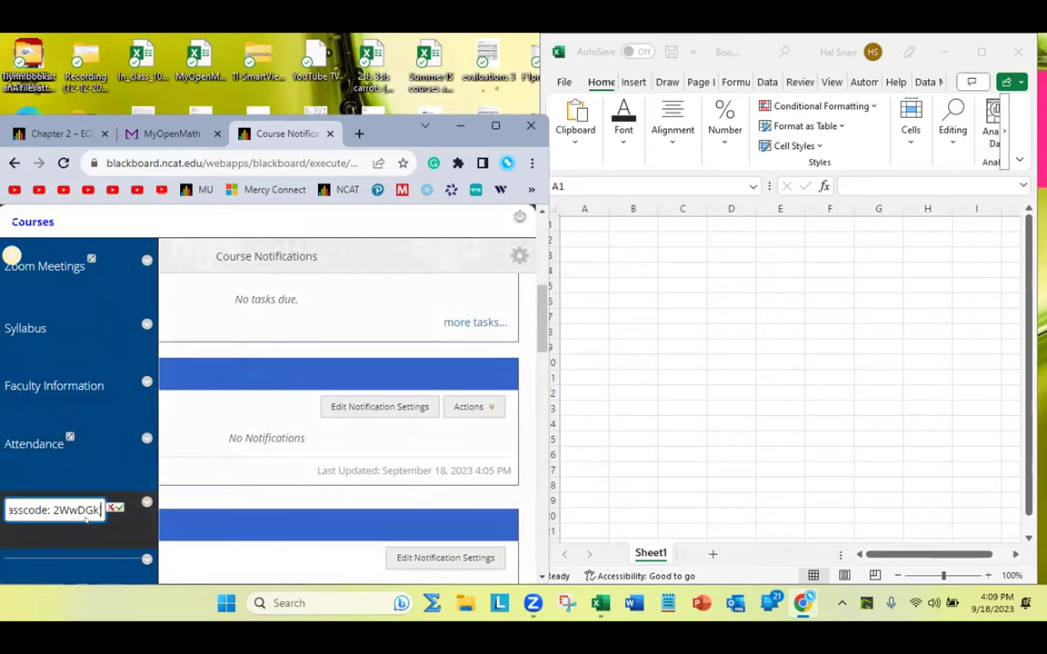
key("End")
key("BackSpace")
key("BackSpace")
key("BackSpace")
key("BackSpace")
key("BackSpace")
key("BackSpace")
type(")")
key("Home")
type("Study (")
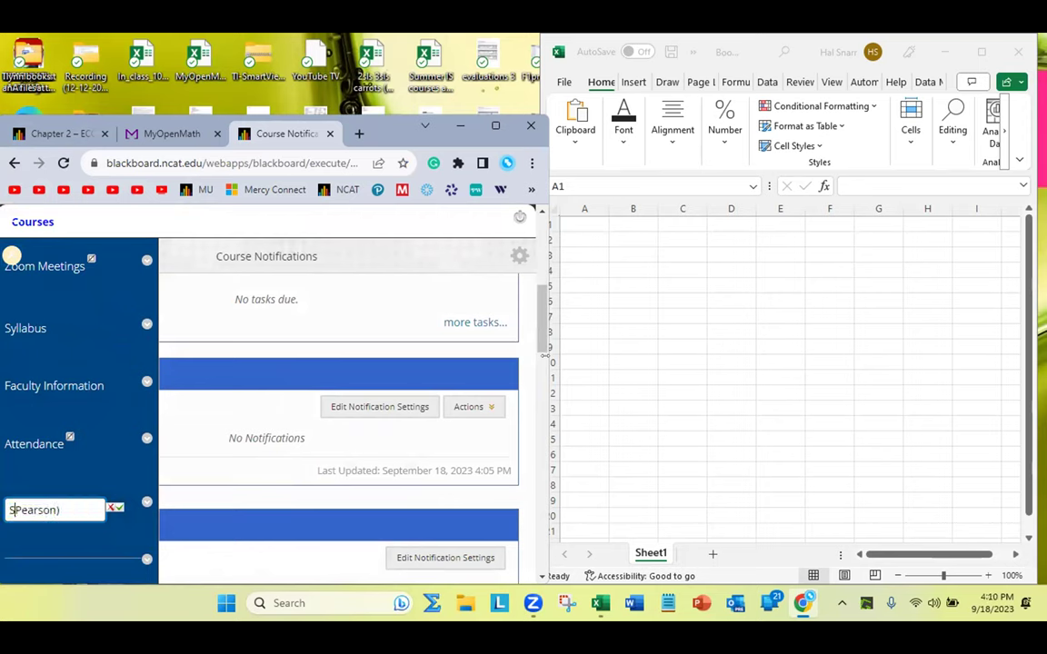
type("Plan (")
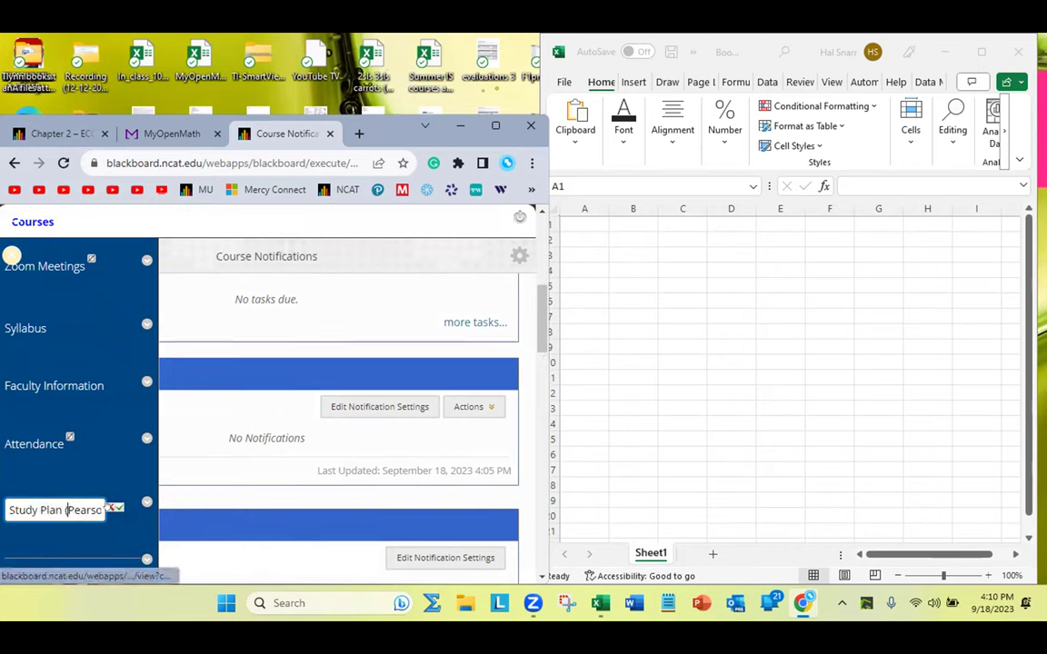
key("Return")
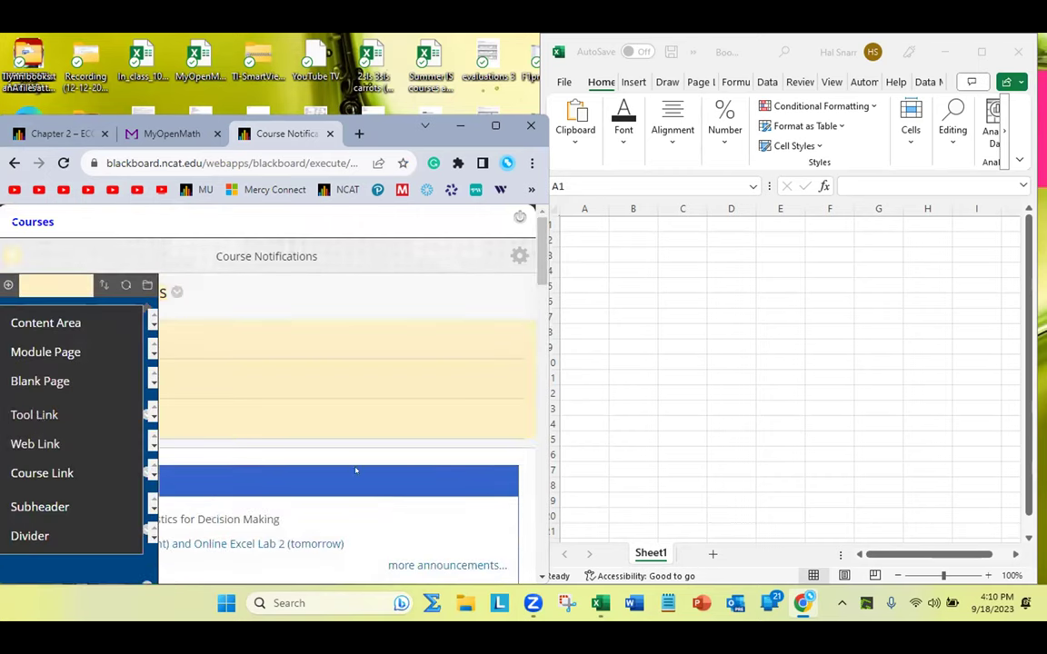
- Open the Chapter 2 folder in Course Content and launch Homework 2 in Pearson
scroll(45, 408, "down", 2)
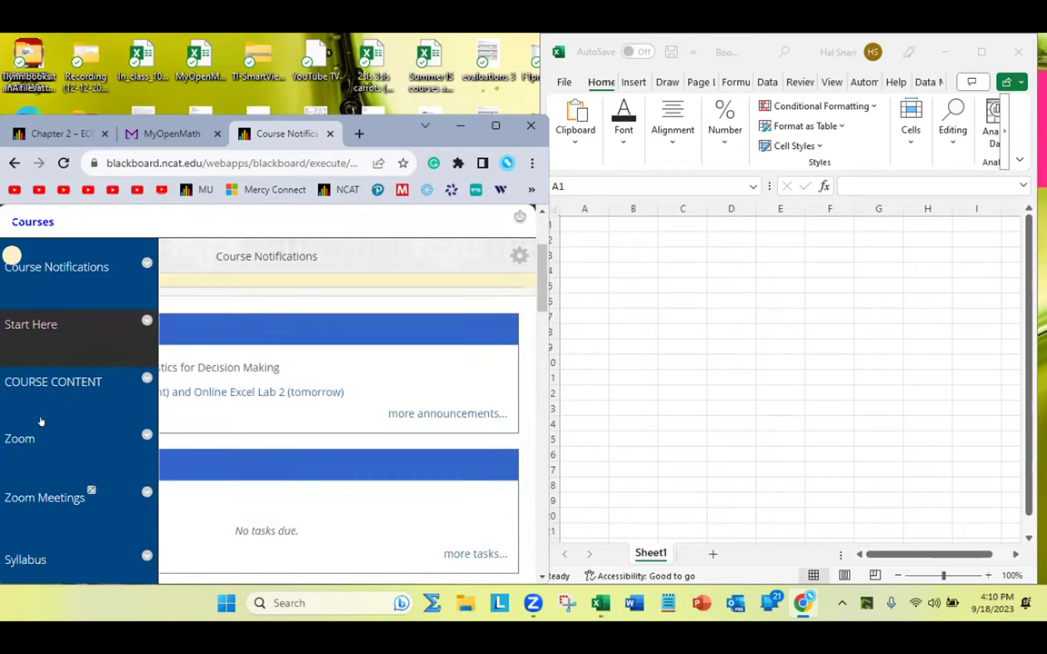
left_click(41, 382)
left_click(40, 376)
left_click(422, 422)
scroll(421, 421, "down", 3)
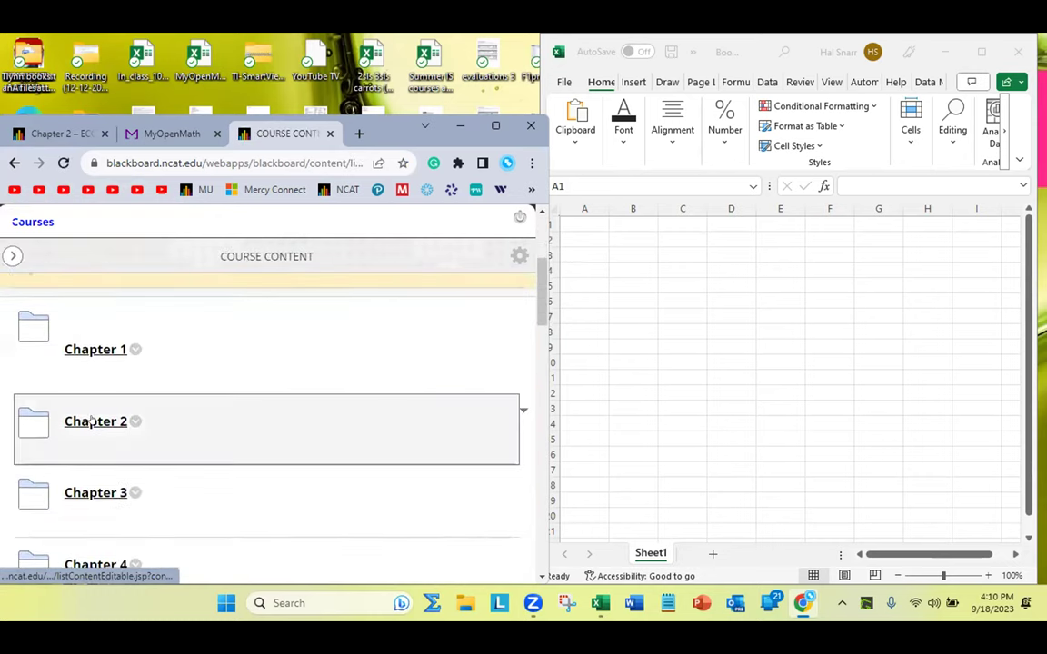
left_click(12, 255)
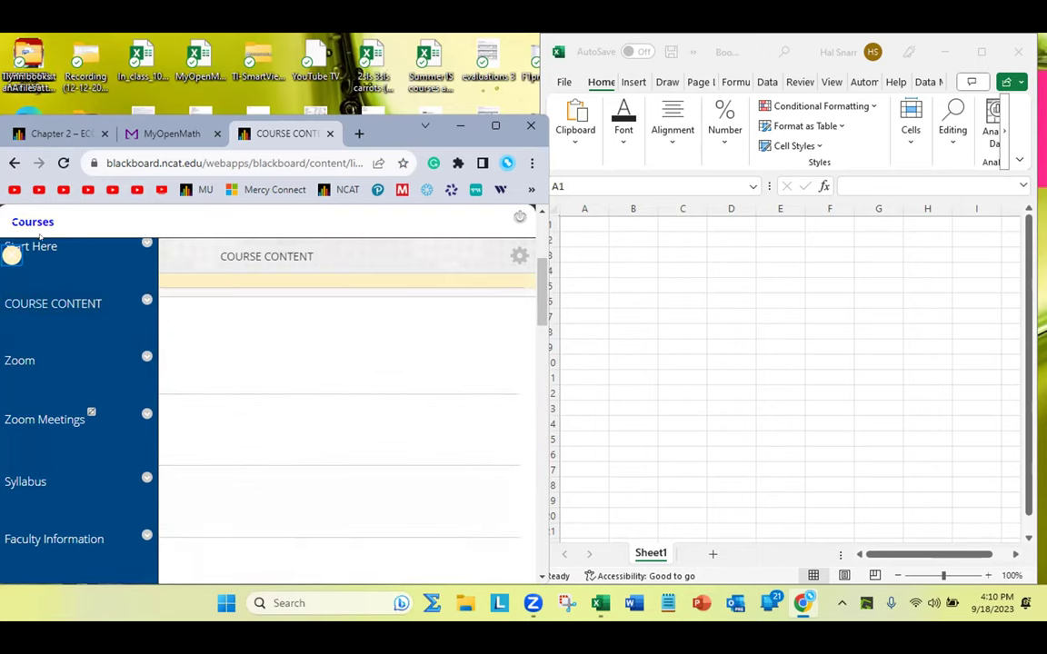
left_click(63, 303)
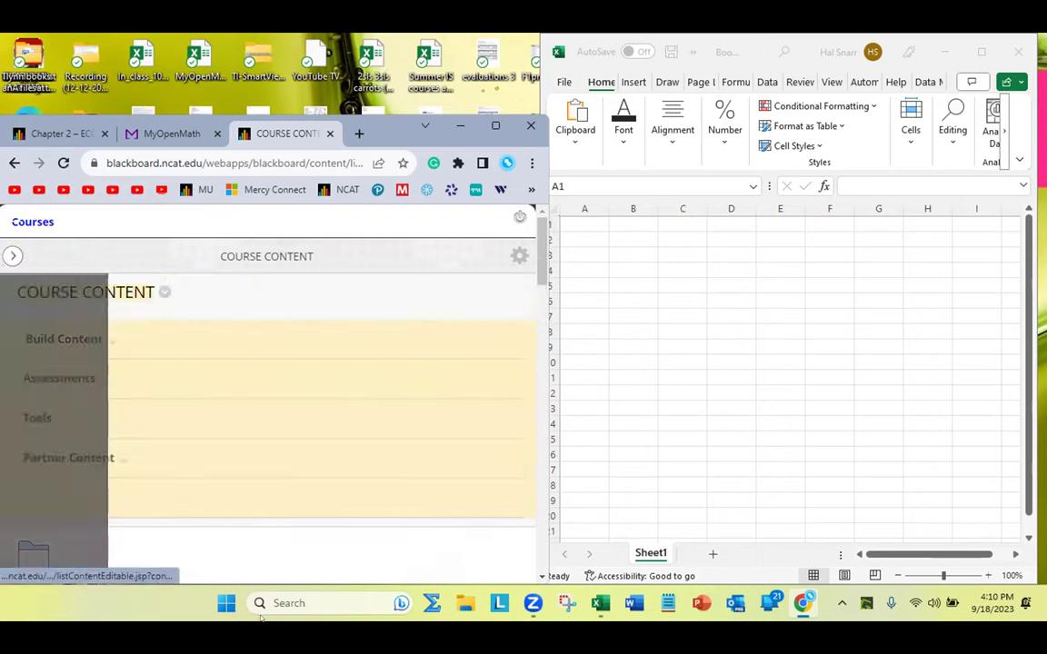
scroll(92, 421, "down", 3)
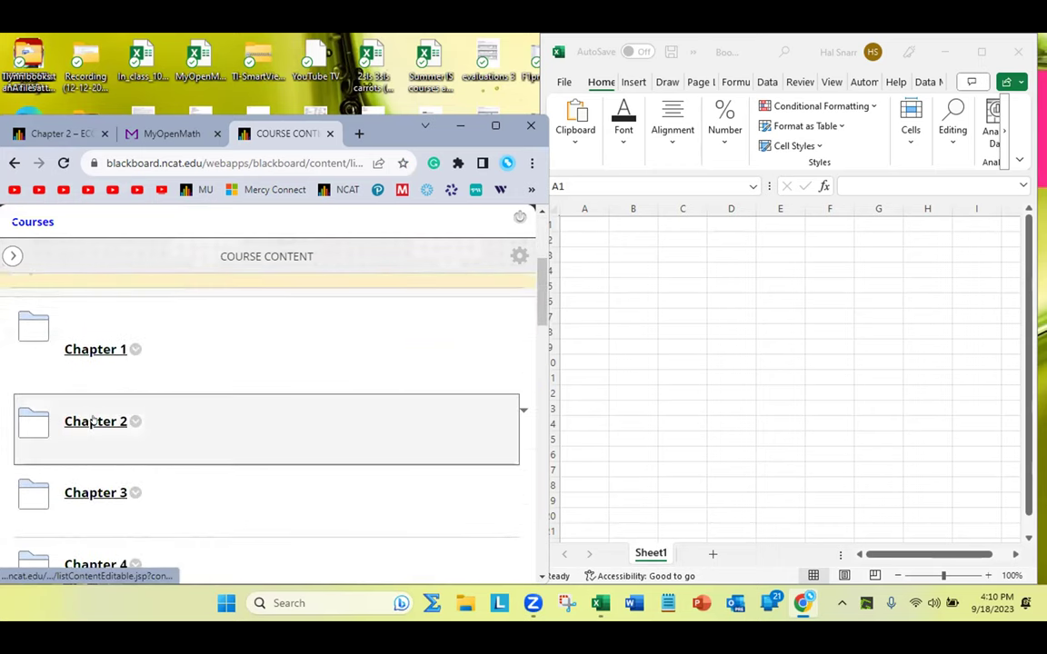
left_click(92, 420)
scroll(91, 445, "down", 3)
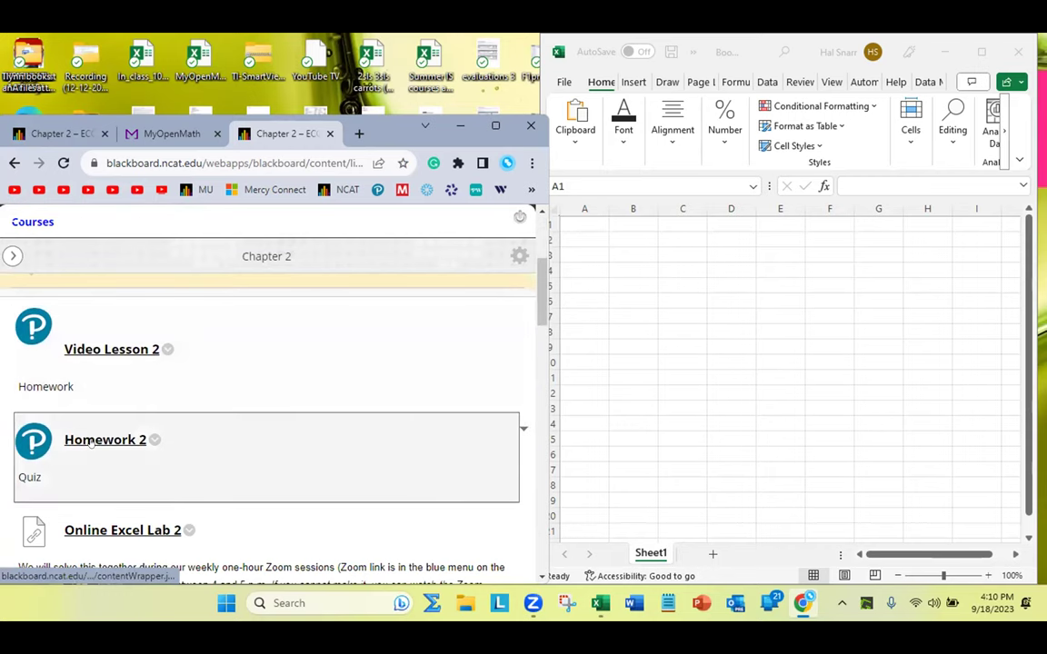
left_click(80, 441)
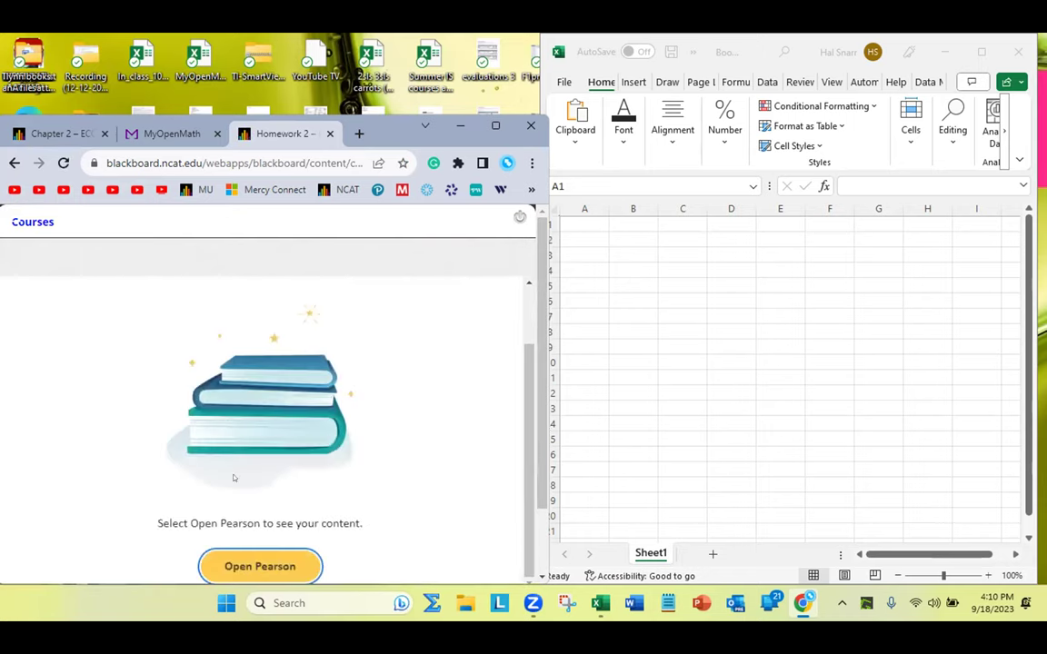
left_click(264, 567)
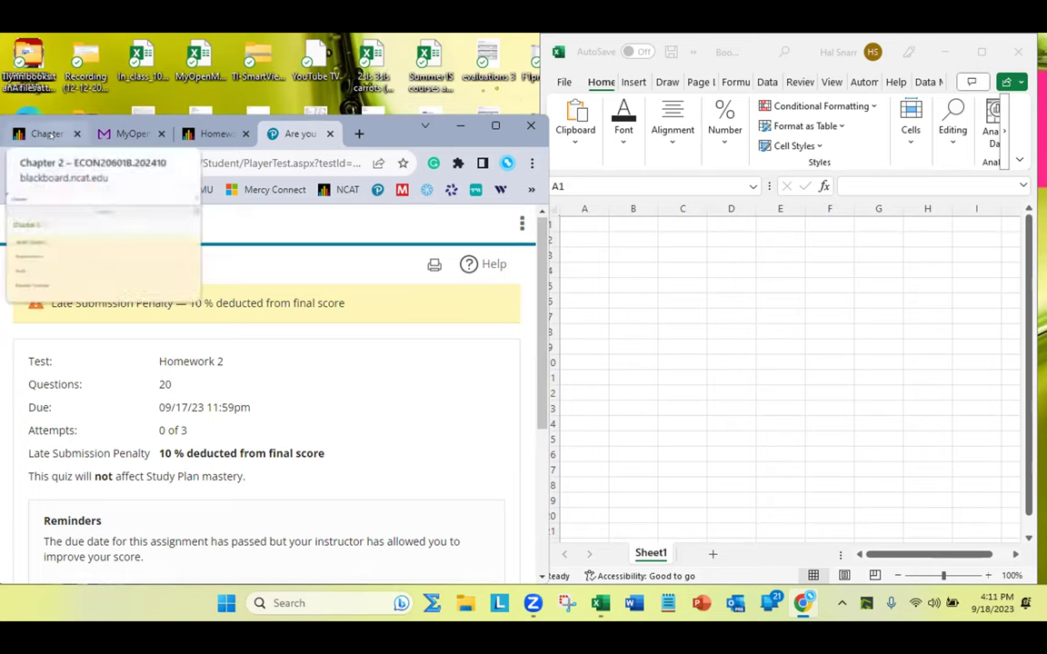
- Return to the ECON20601B Chapter 2 page, open Online Excel Lab 2 and resume the 2 - Qualitative Data assessment
left_click(48, 133)
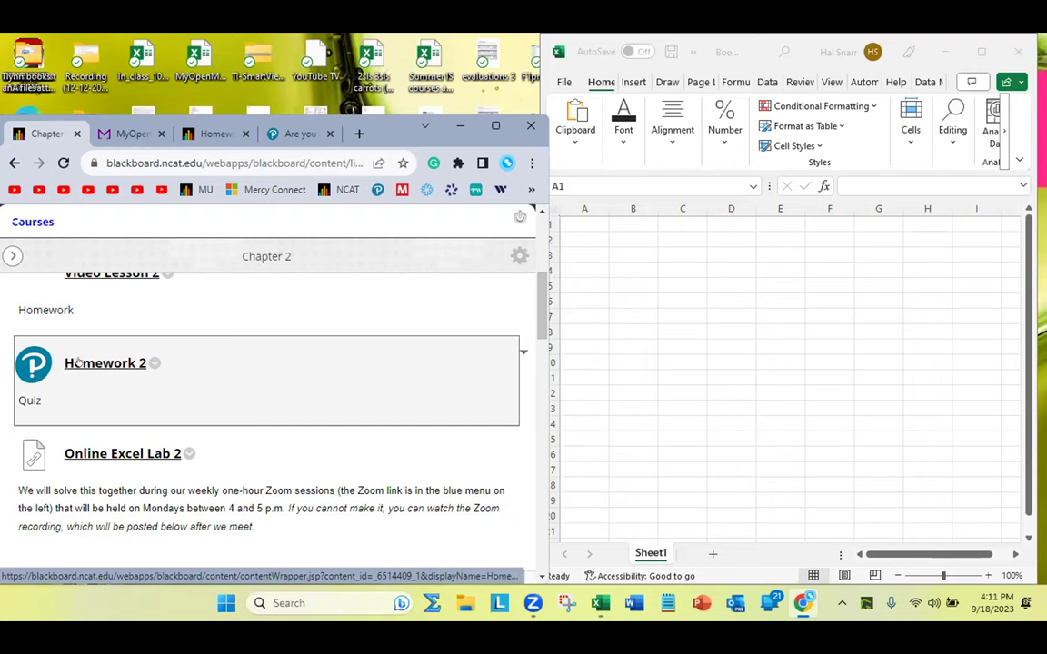
left_click(115, 455)
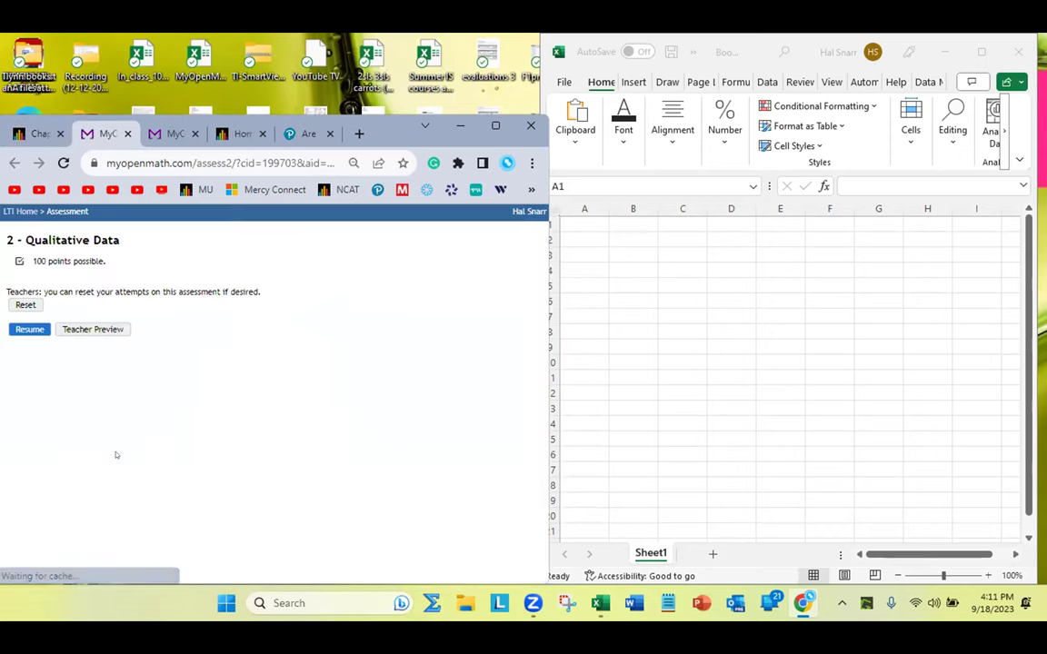
left_click(25, 330)
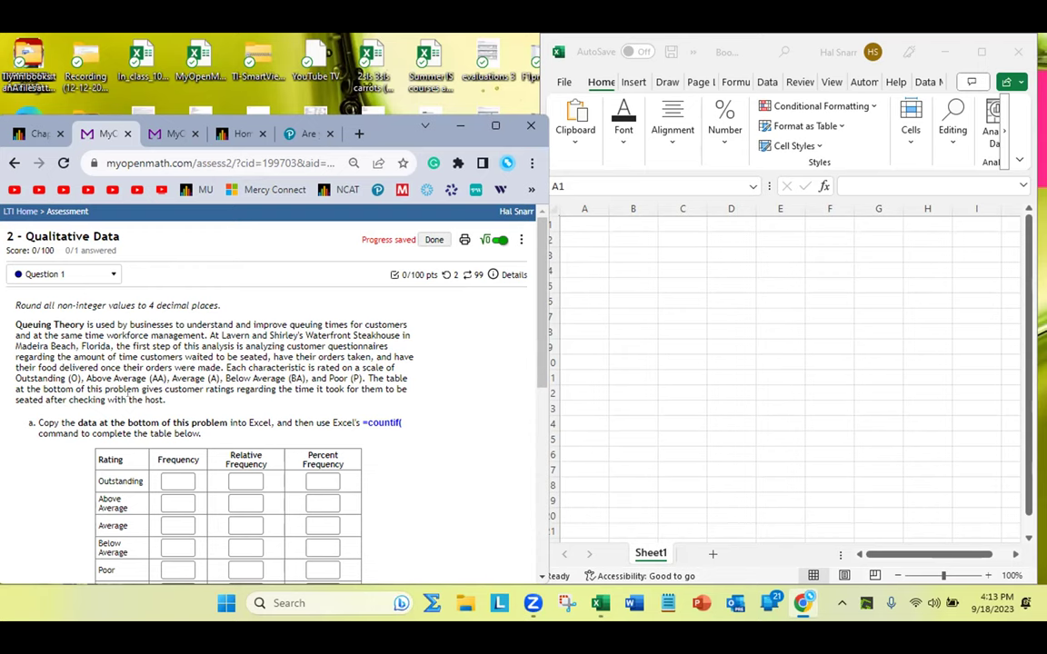
- Copy the customer ratings data table at the bottom of Question 1
scroll(139, 389, "down", 10)
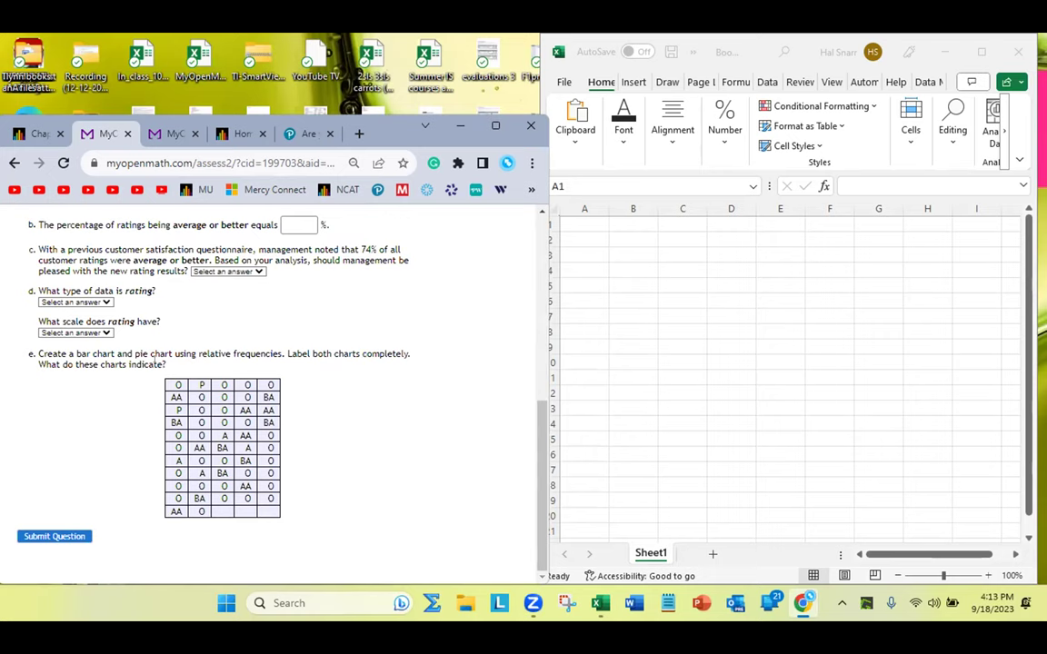
left_click_drag(164, 364, 178, 385)
left_click(158, 346)
left_click_drag(165, 364, 201, 513)
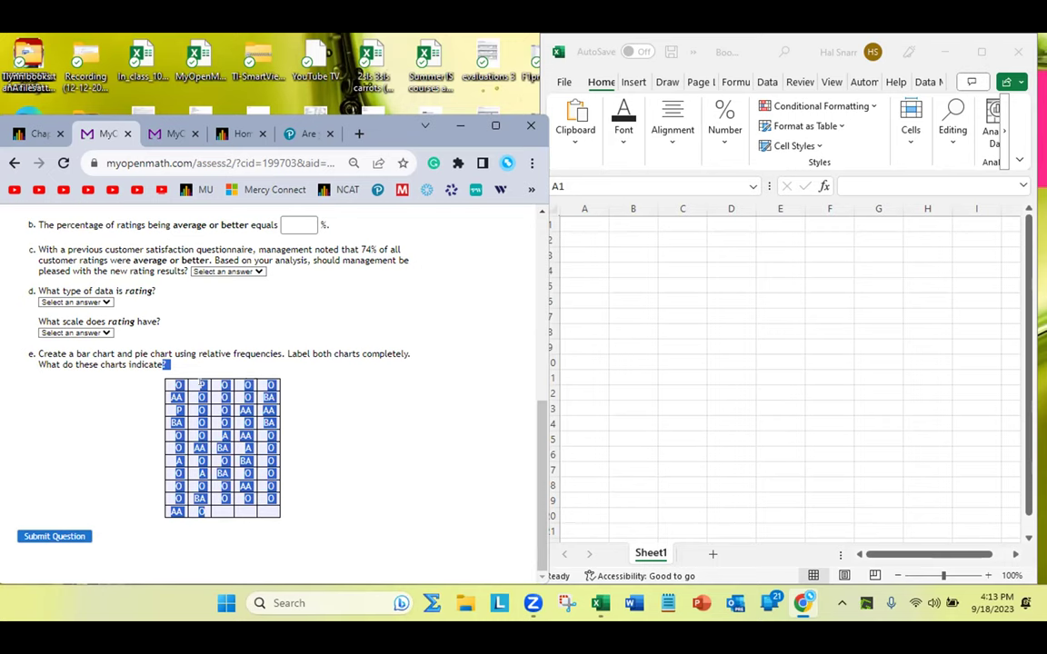
right_click(201, 384)
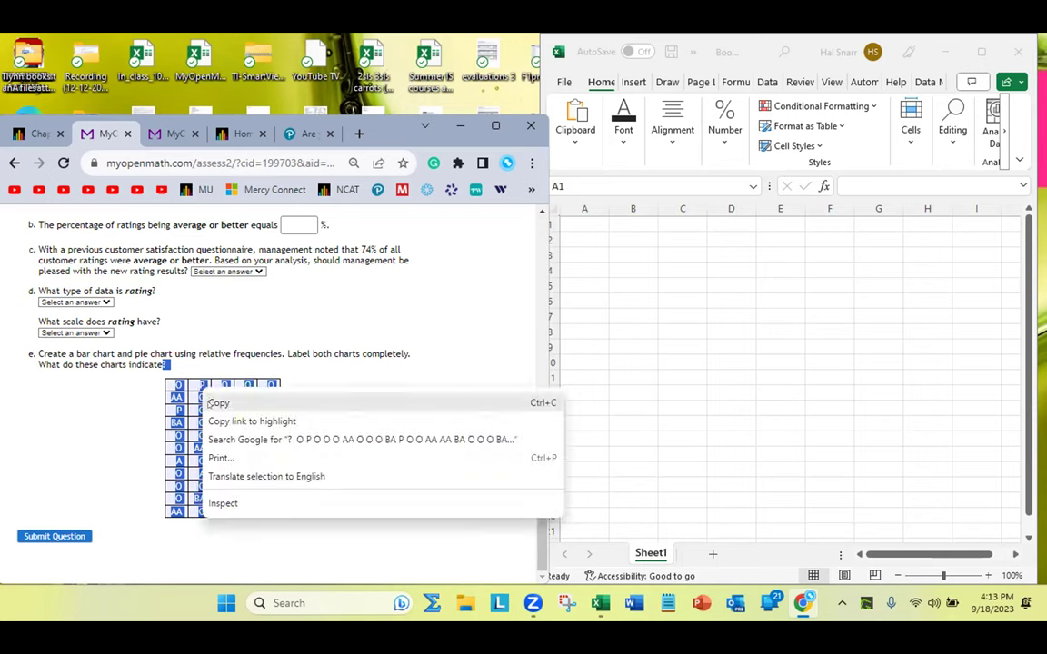
left_click(214, 401)
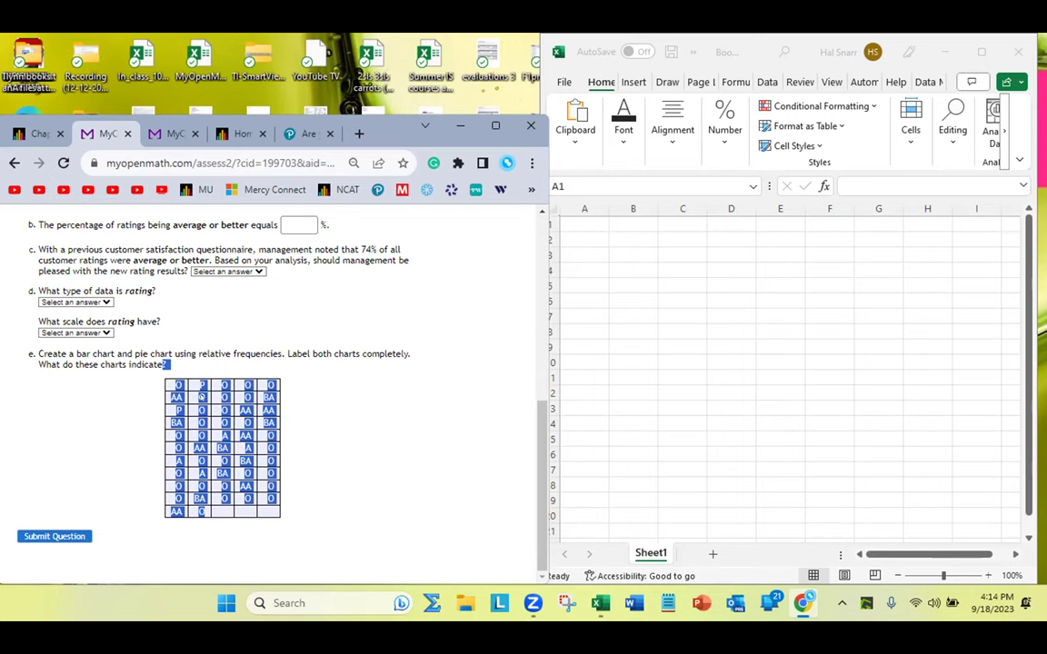
right_click(202, 397)
left_click(227, 414)
- Paste the ratings data into the Excel sheet starting at cell A1, matching the destination formatting
left_click(640, 236)
right_click(579, 225)
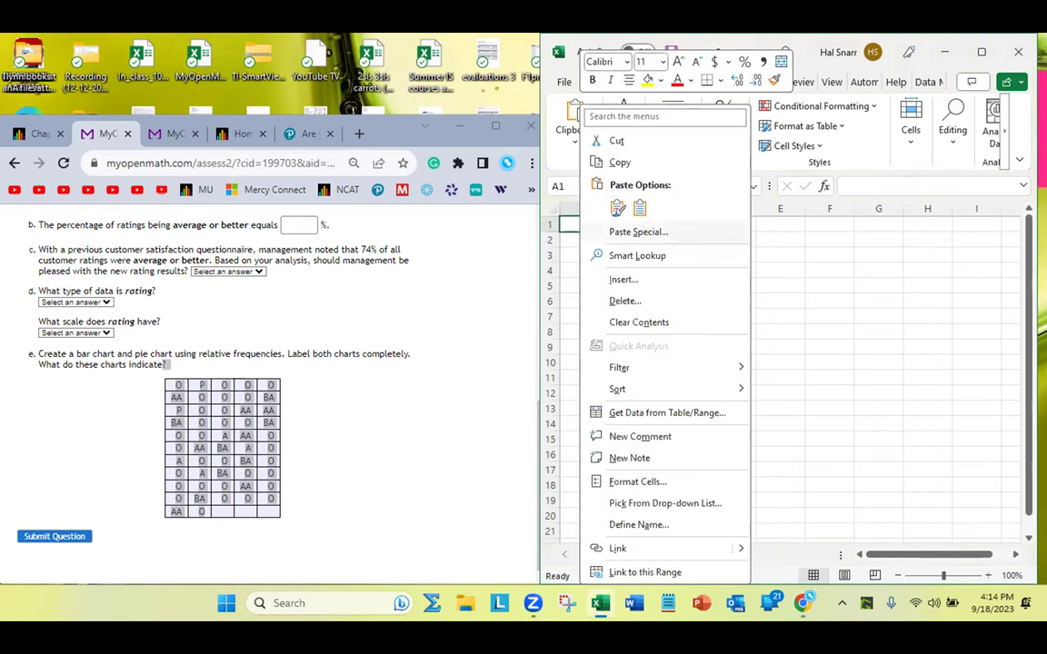
left_click(640, 208)
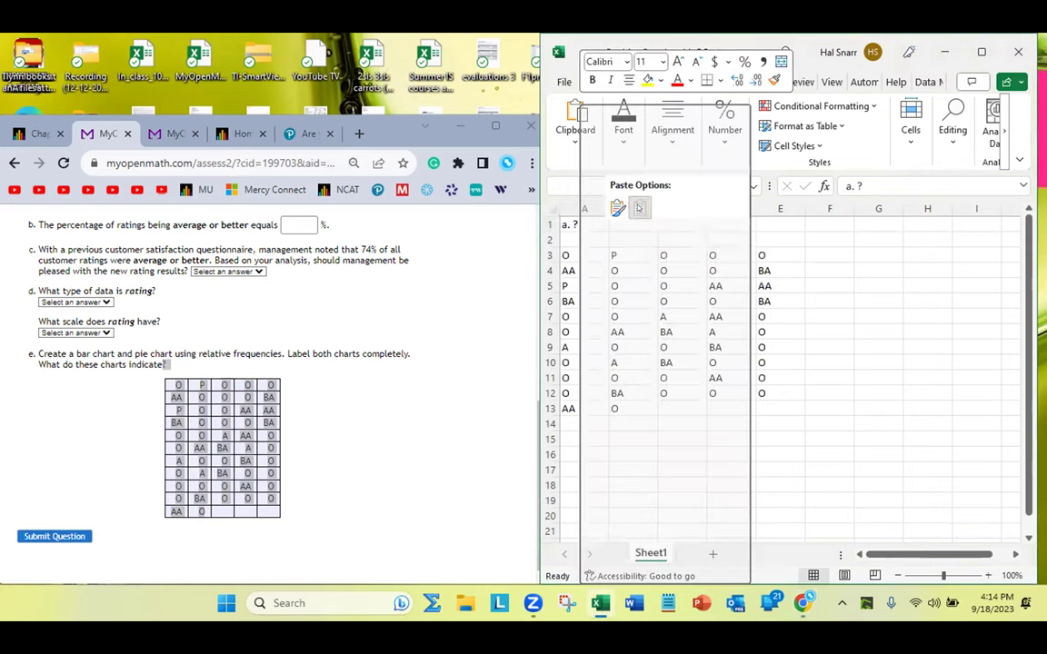
left_click(829, 346)
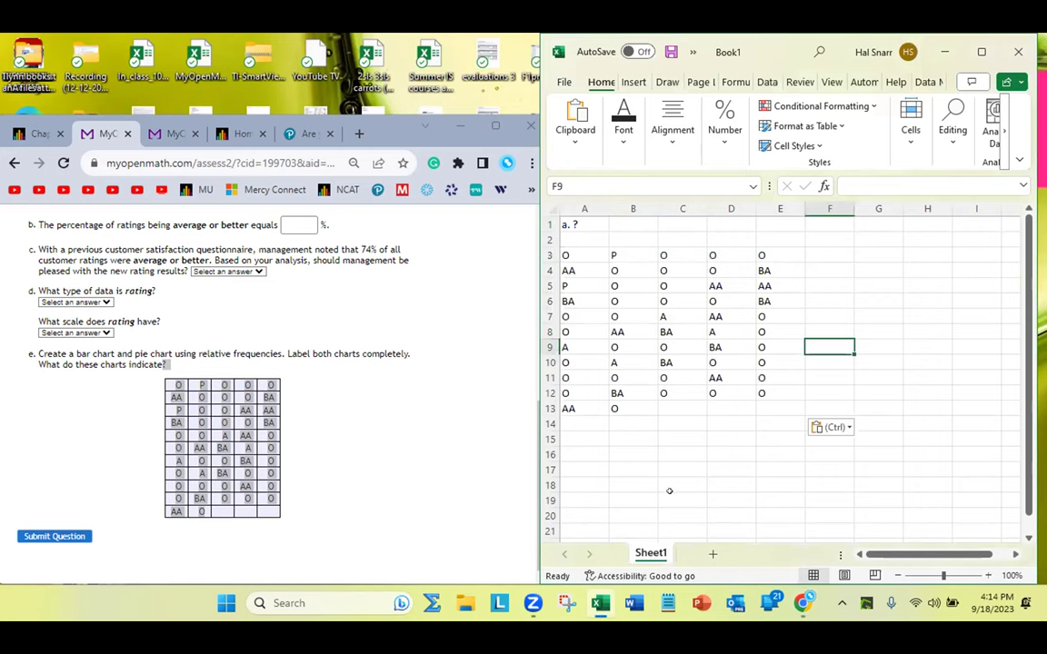
- Delete row 1 of the sheet, which holds the stray "a. ?" text
left_click(546, 224)
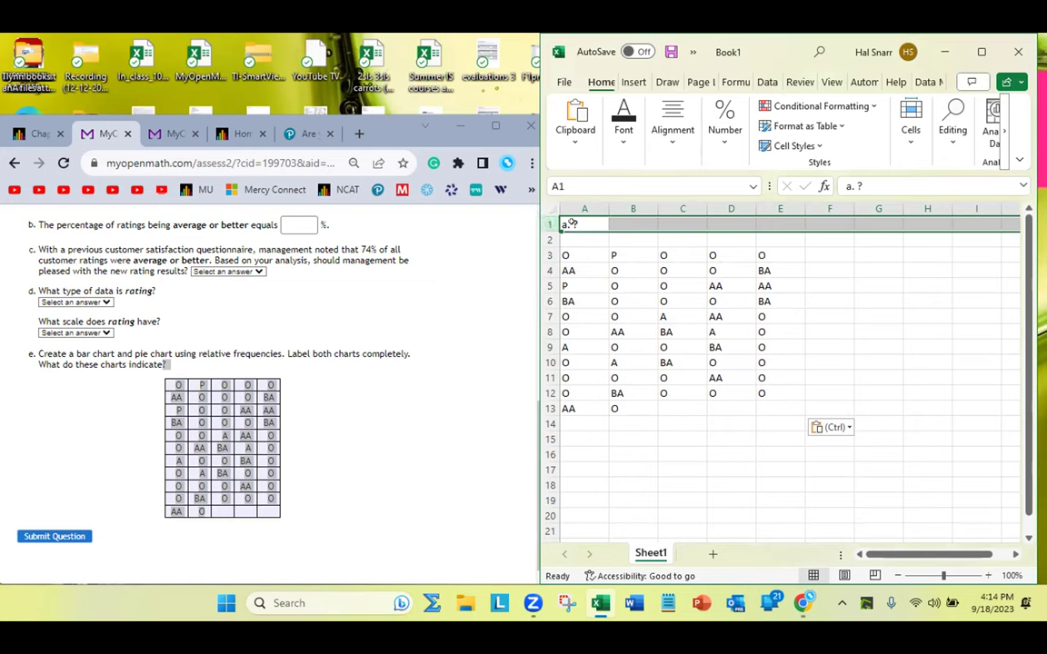
right_click(548, 224)
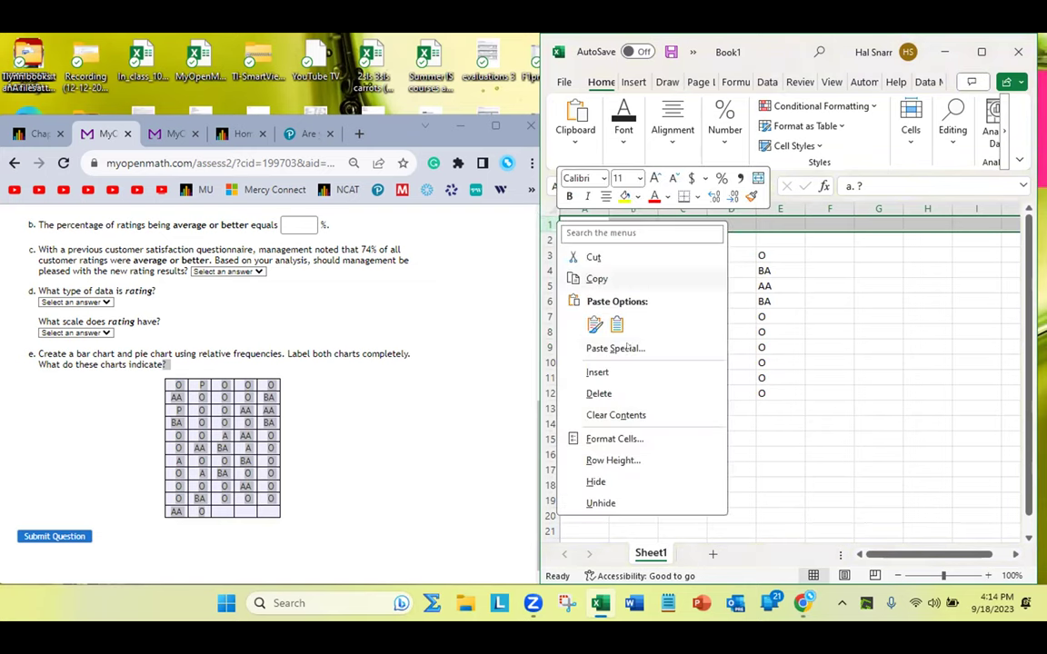
left_click(599, 394)
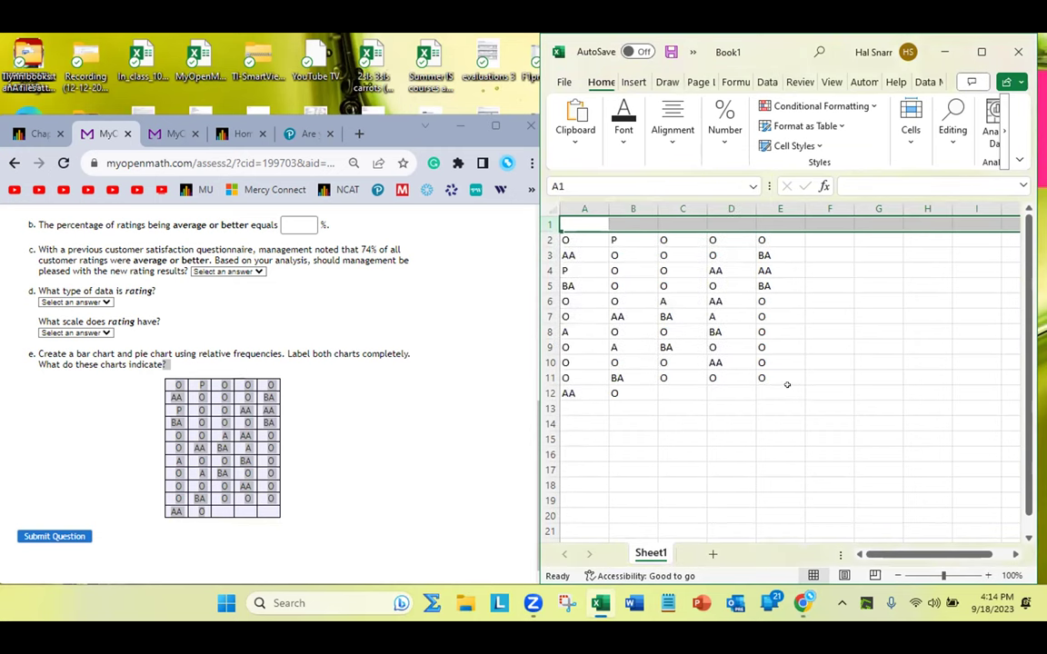
left_click(877, 453)
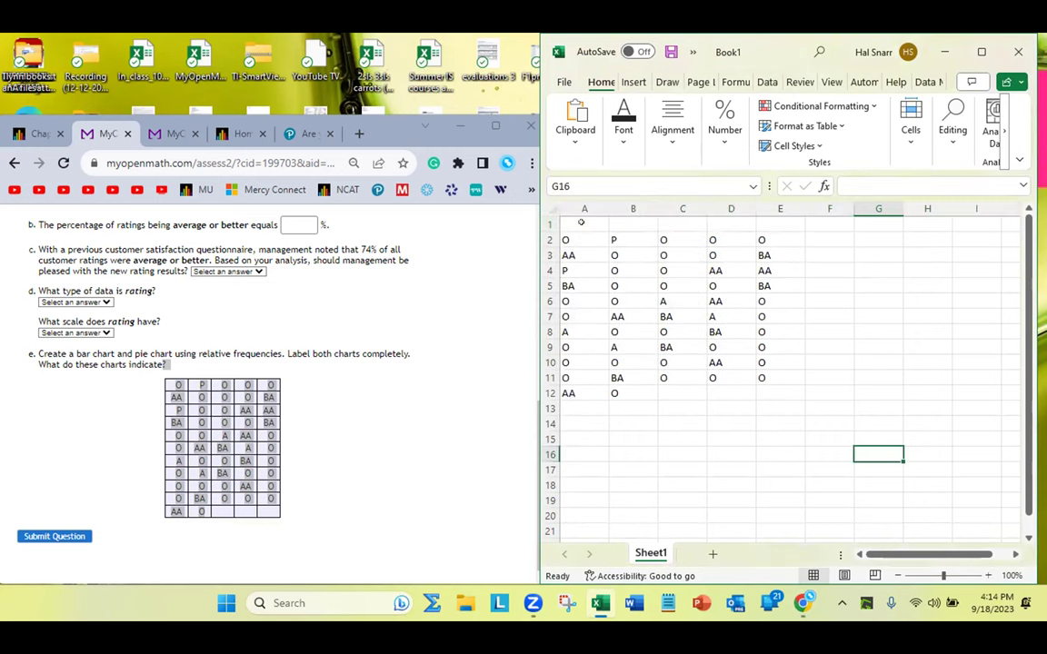
- Enter the heading "rating" in cell A1 and make it bold
key("ctrl+Home")
type("ra")
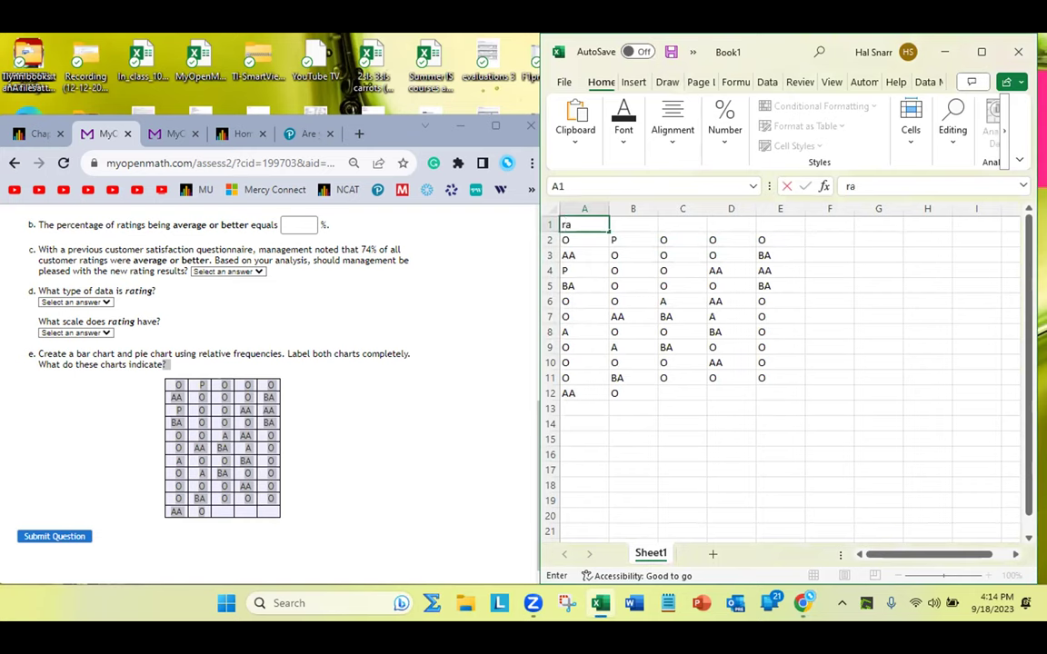
type("ting")
key("Return")
left_click(584, 224)
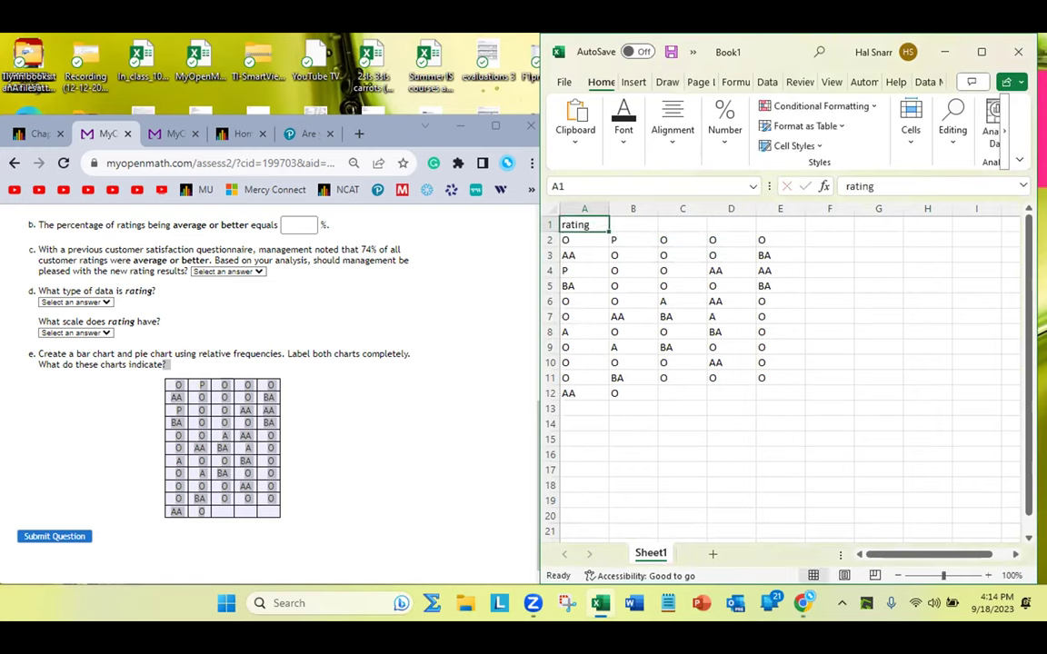
key("ctrl+b")
- Move the ratings block B2:E12 below the column A data so it starts at cell A13
left_click(584, 240)
left_click(634, 240)
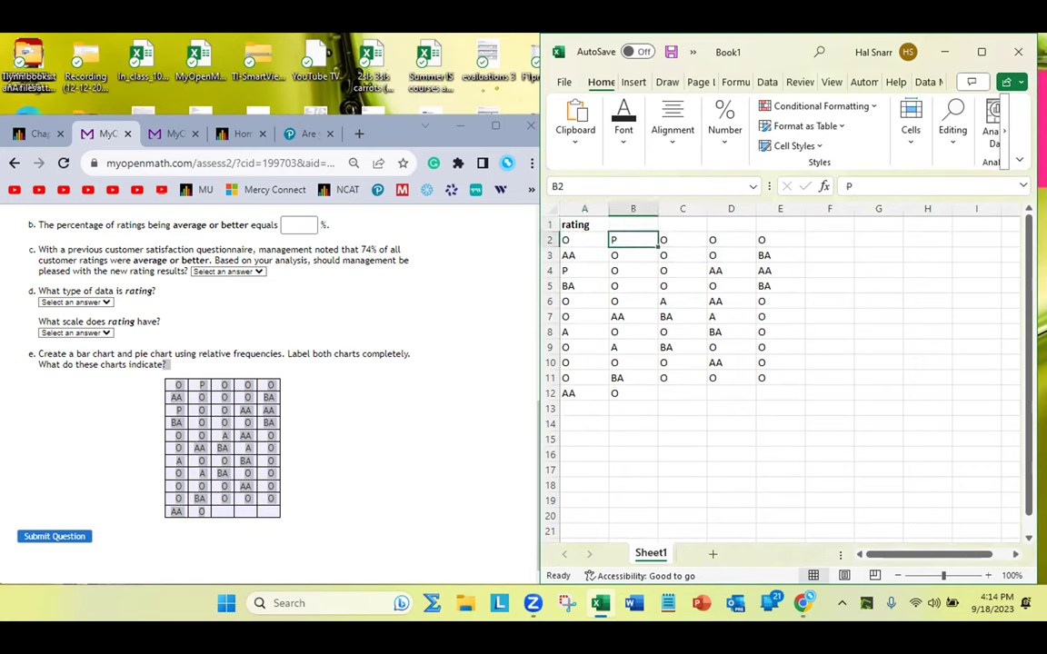
left_click_drag(630, 240, 755, 393)
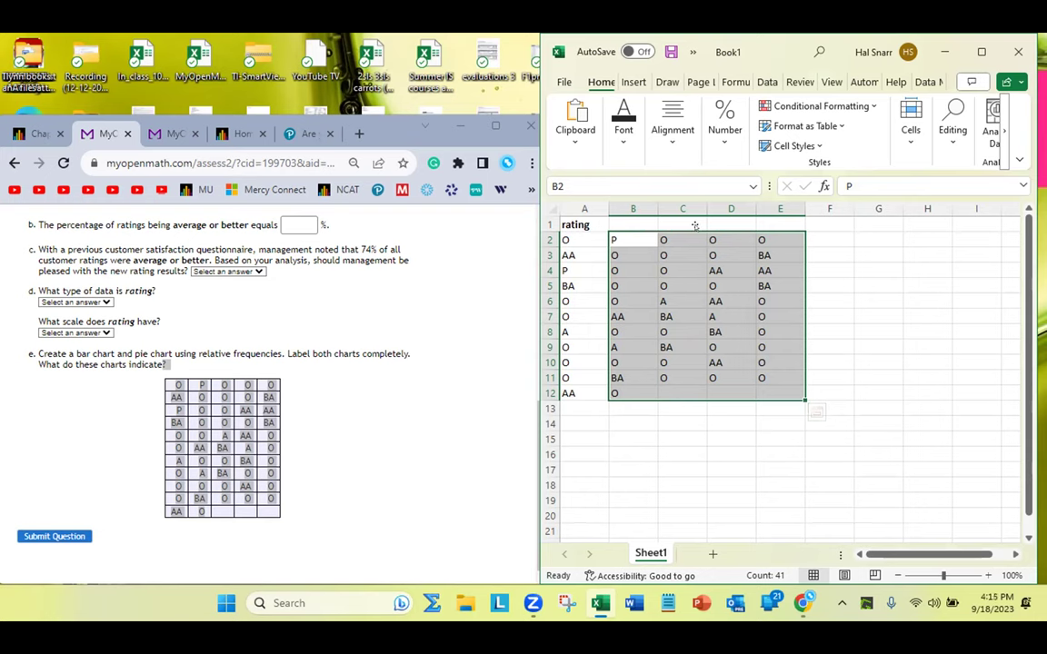
left_click_drag(694, 225, 627, 417)
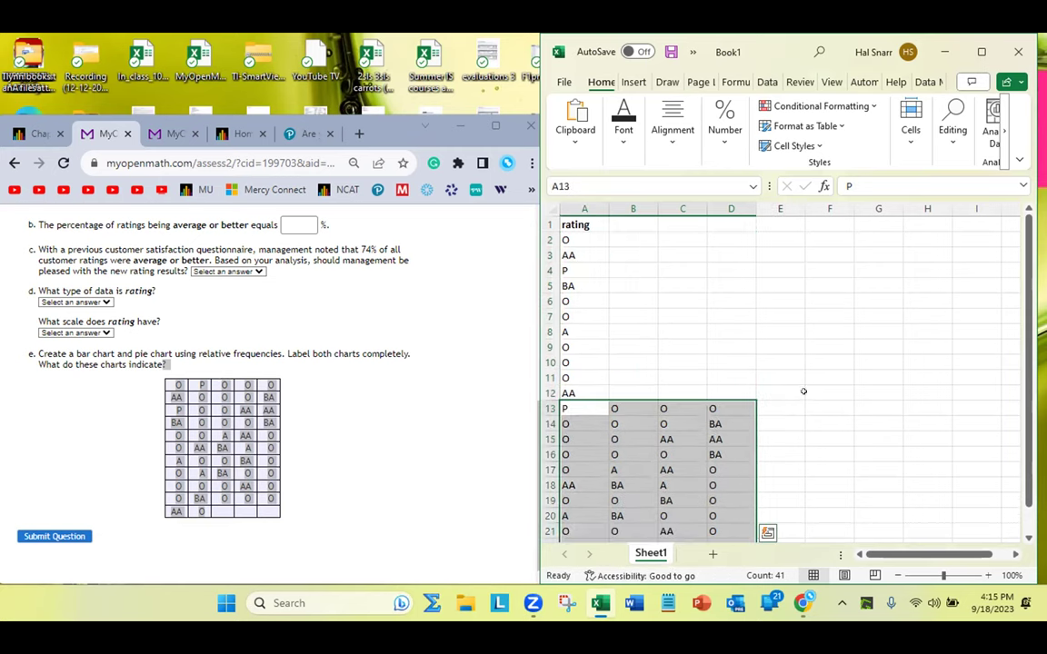
scroll(804, 369, "down", 1)
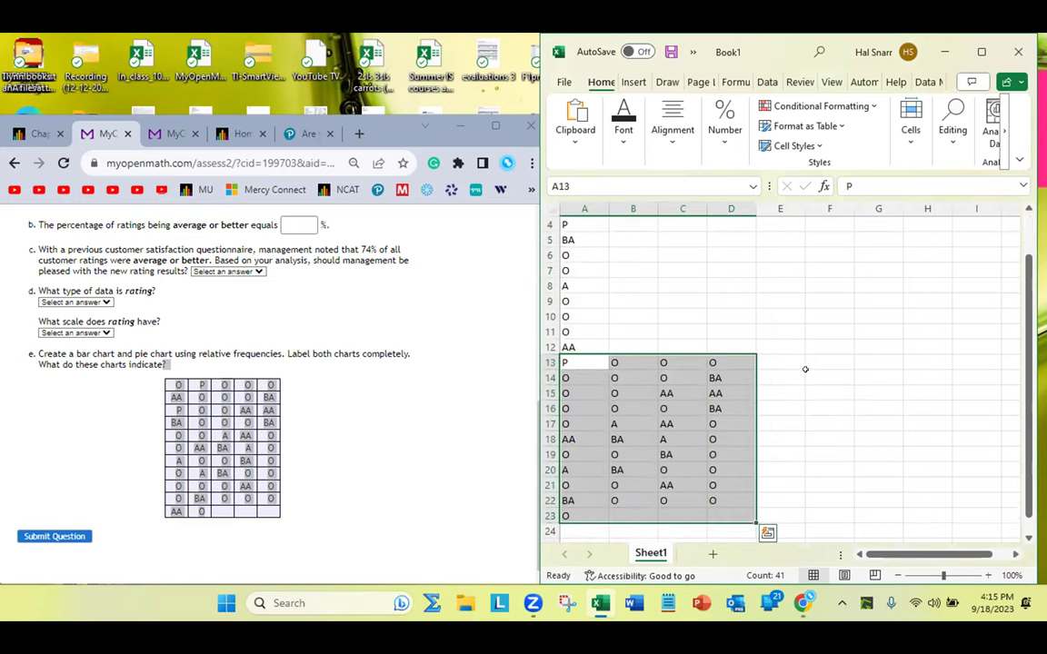
- Move the ratings block B13:D22 below the column A data so it starts at cell A24
scroll(804, 369, "down", 1)
left_click(629, 319)
left_click_drag(629, 319, 727, 454)
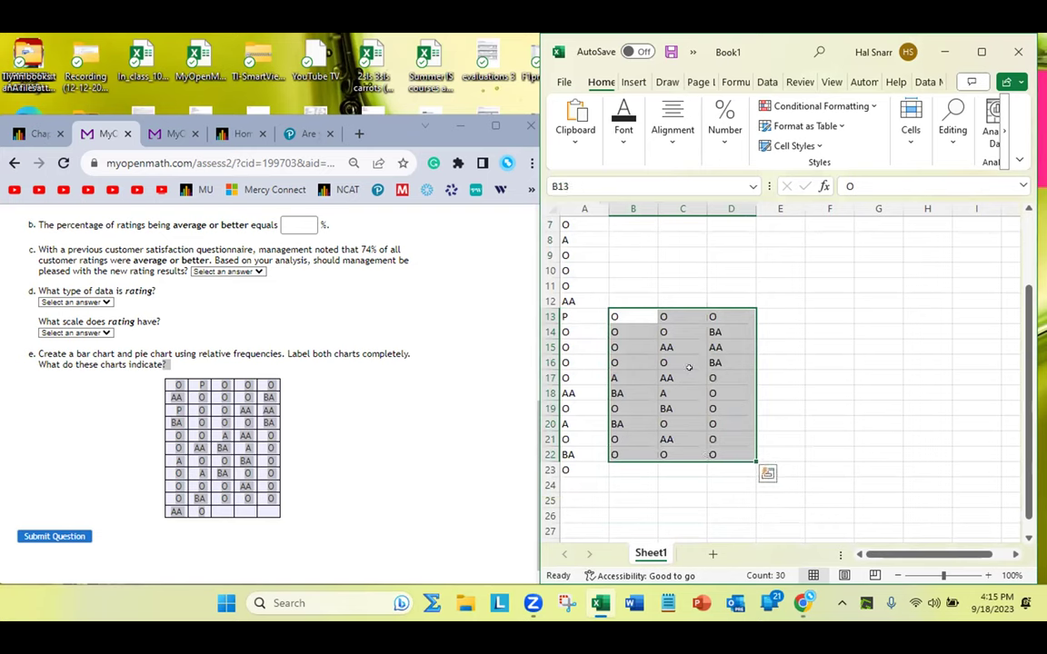
left_click_drag(627, 319, 717, 455)
left_click_drag(670, 300, 638, 466)
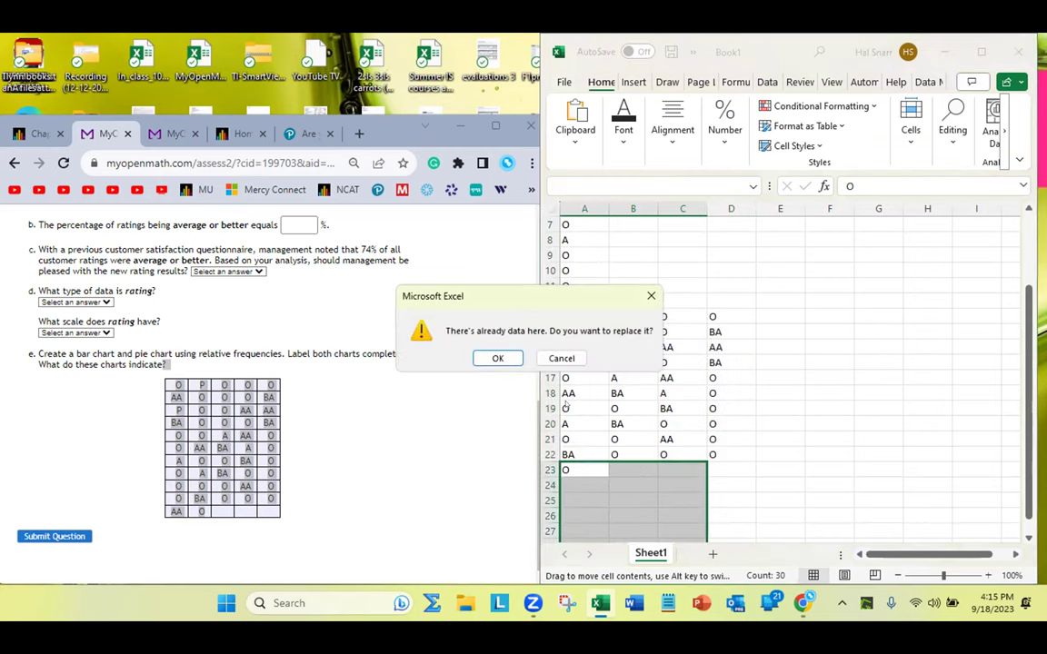
left_click(562, 358)
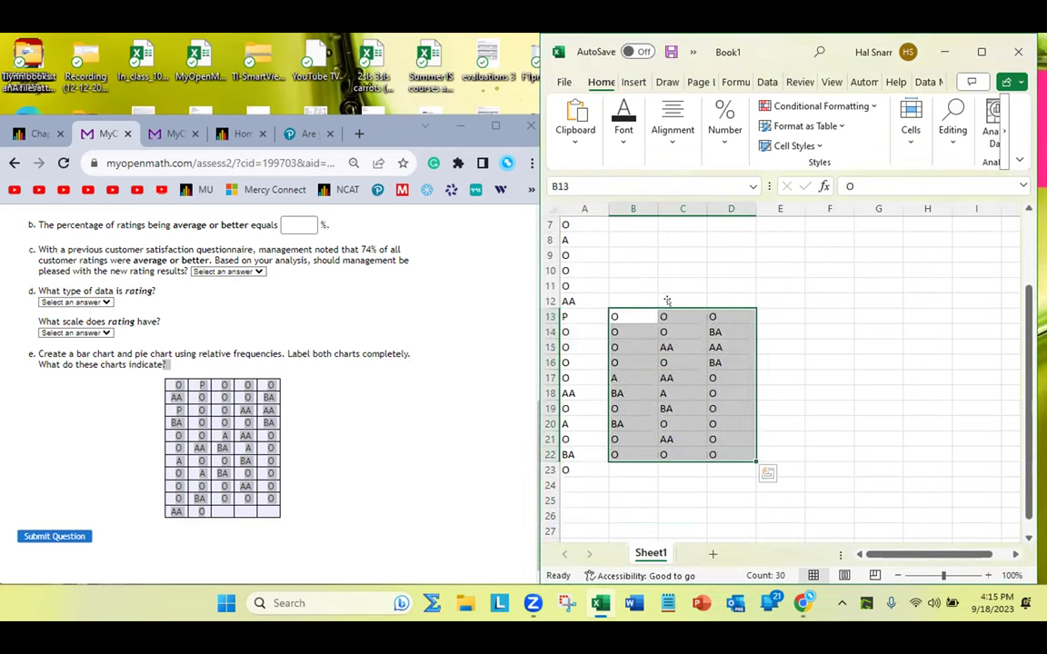
left_click_drag(669, 300, 616, 481)
- Move the ratings block B24:C33 below the column A data so it starts at cell A34
scroll(763, 318, "down", 4)
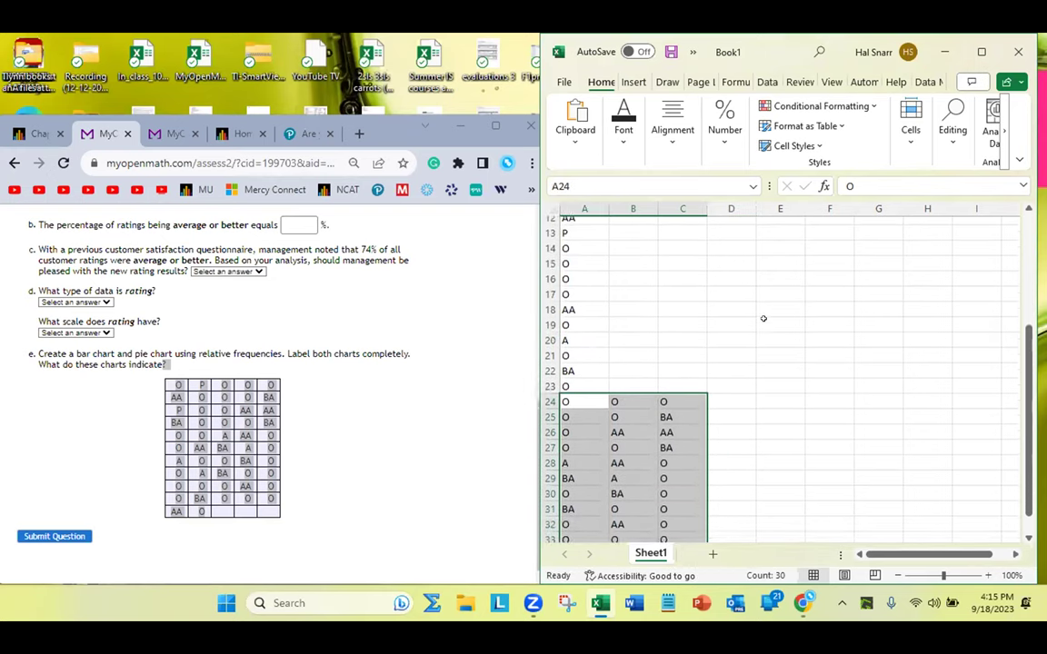
left_click(625, 302)
left_click_drag(628, 317, 656, 441)
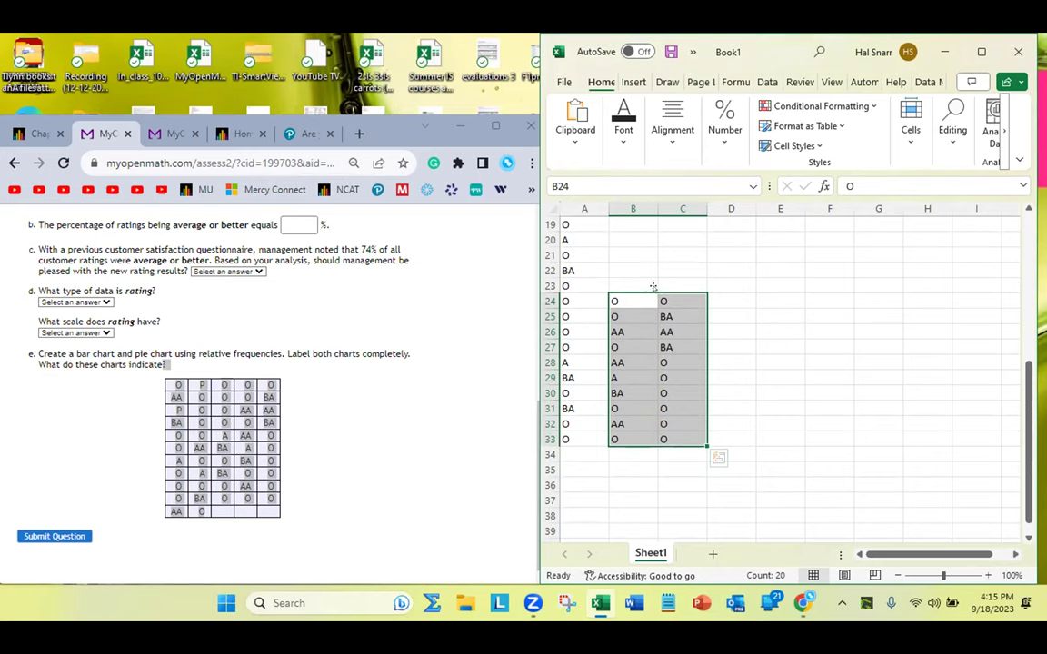
left_click_drag(653, 287, 605, 454)
- Move the last ratings block B34:B43 below the column A data so it starts at cell A44
scroll(738, 319, "down", 2)
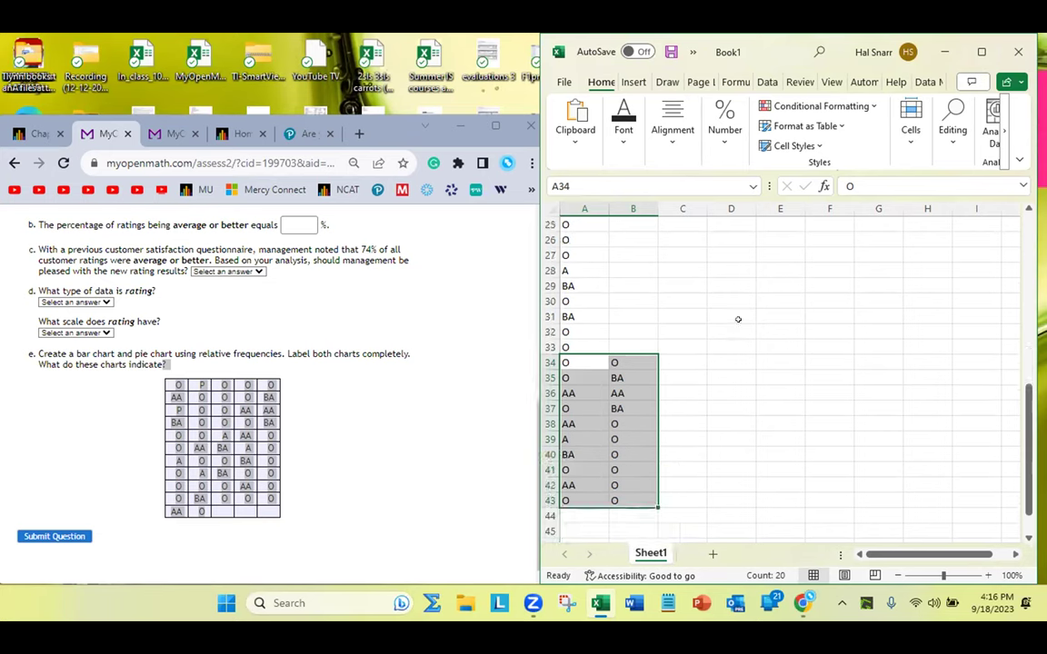
scroll(737, 319, "down", 2)
left_click_drag(620, 271, 620, 409)
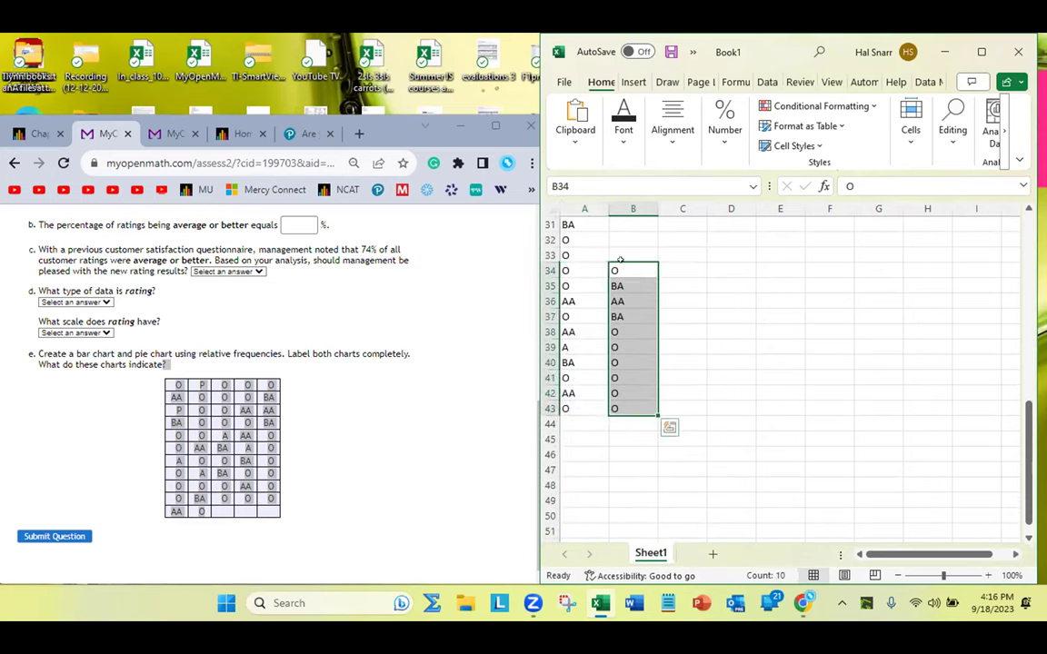
left_click_drag(630, 263, 565, 428)
scroll(776, 411, "down", 2)
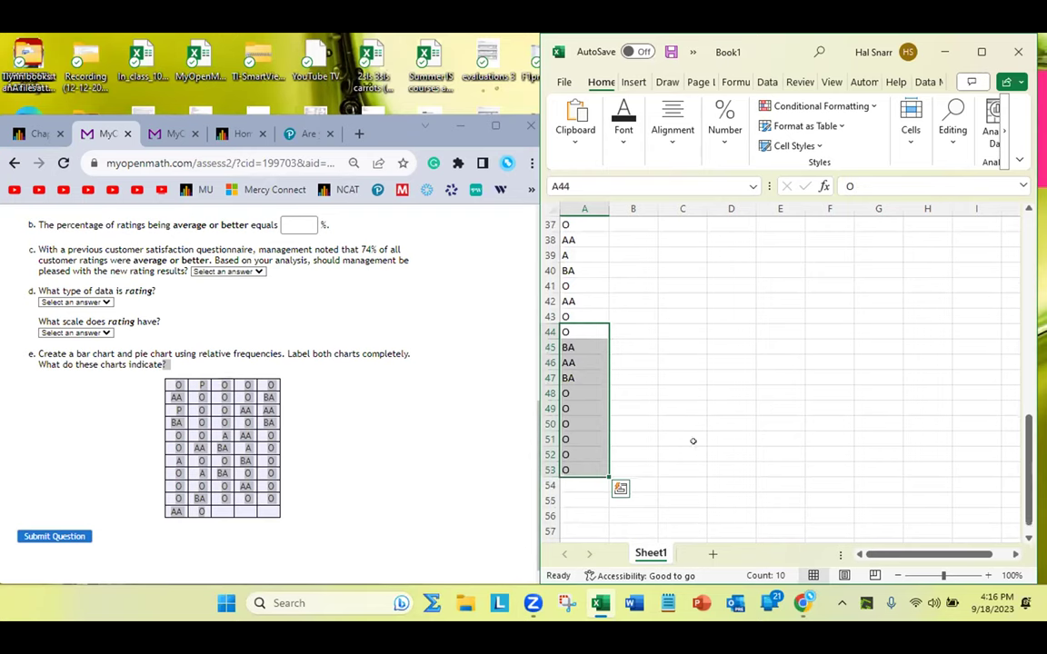
- Select the ratings column from the last entry in A53 up to the heading in A1, and clear the selection
left_click(572, 469)
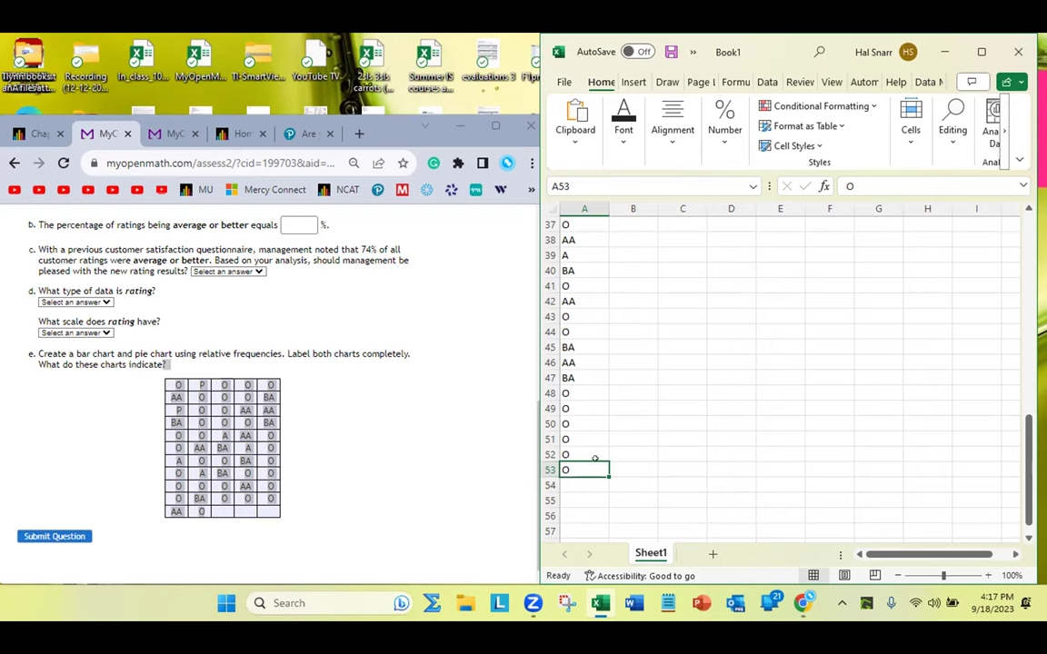
left_click_drag(584, 470, 584, 211)
left_click_drag(886, 224, 591, 222)
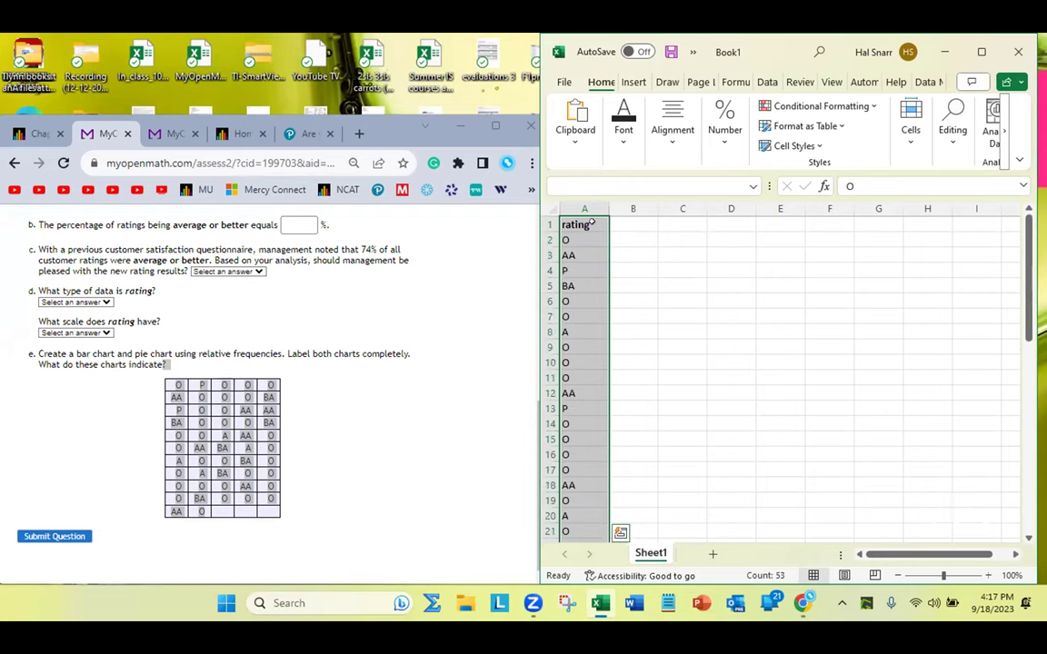
left_click(792, 273)
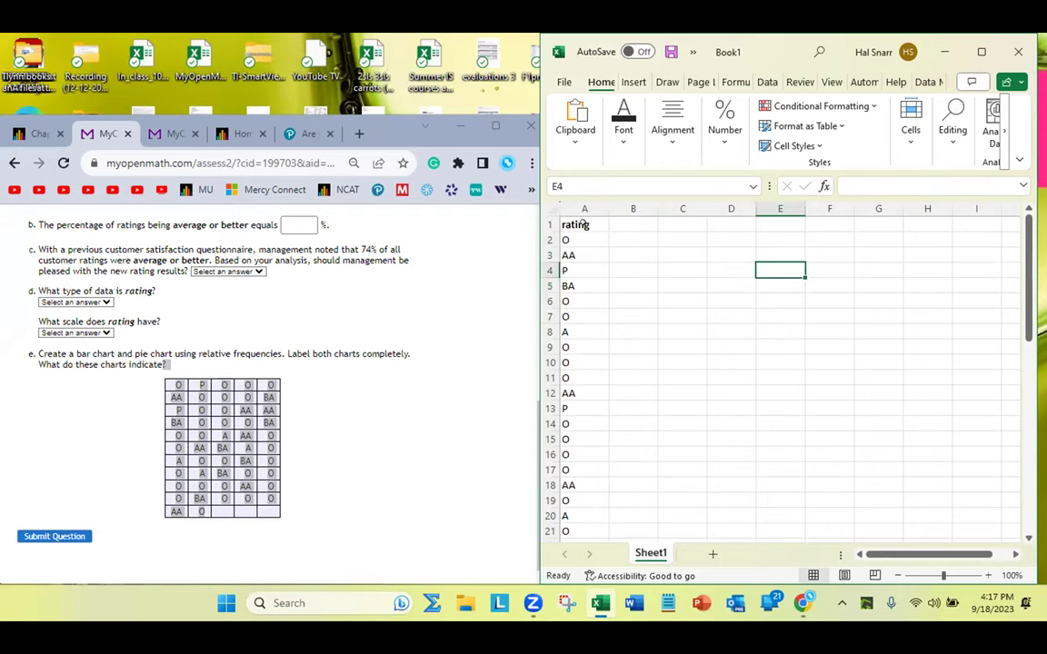
left_click(585, 226)
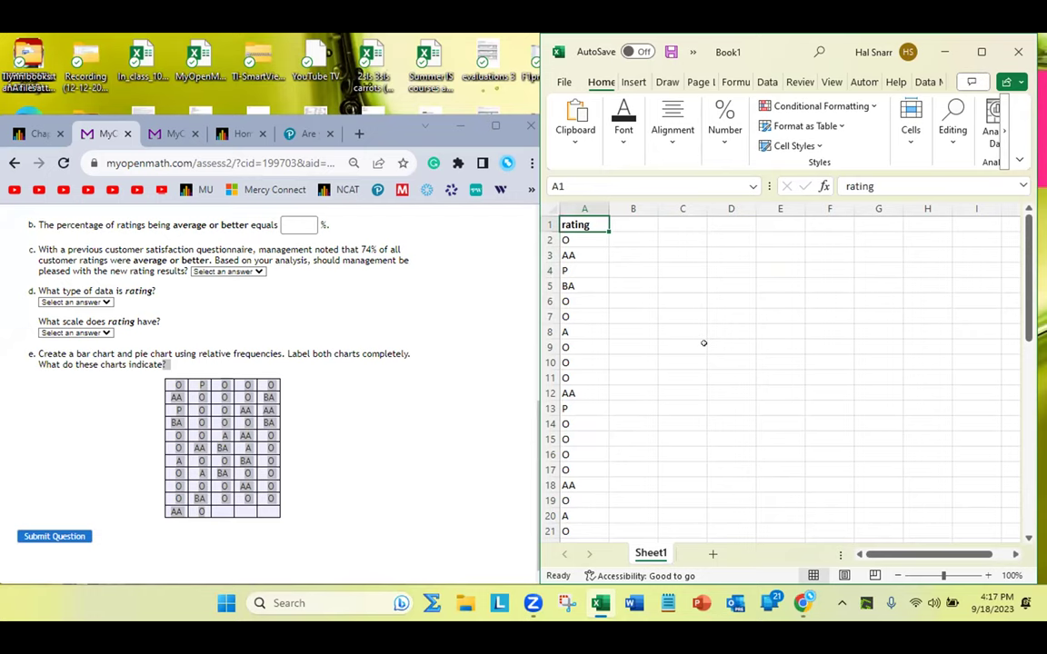
double_click(585, 224)
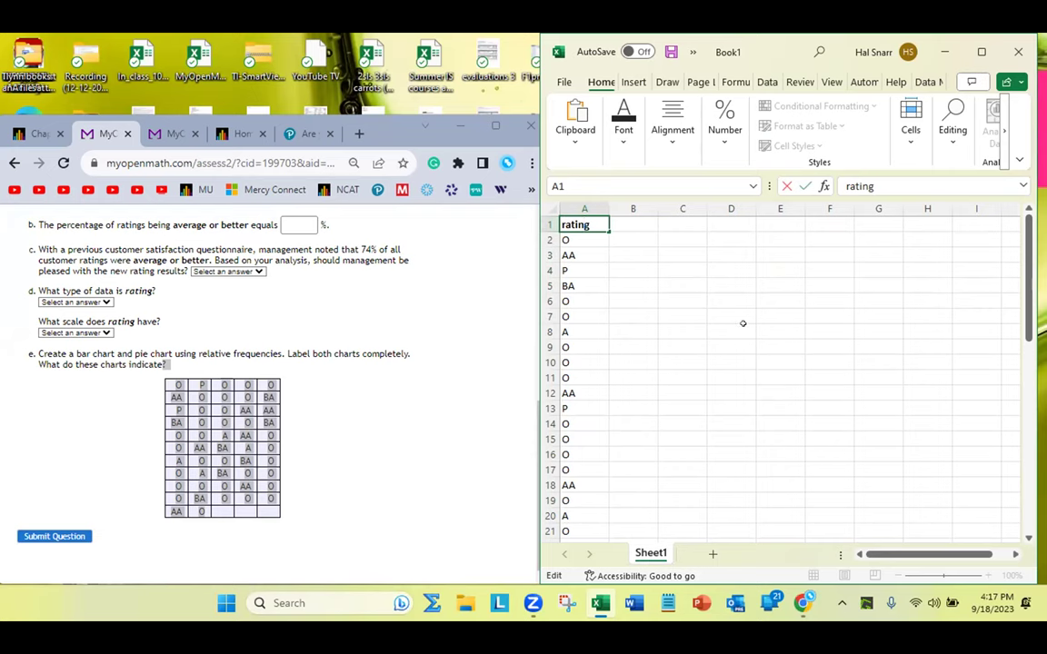
left_click(779, 332)
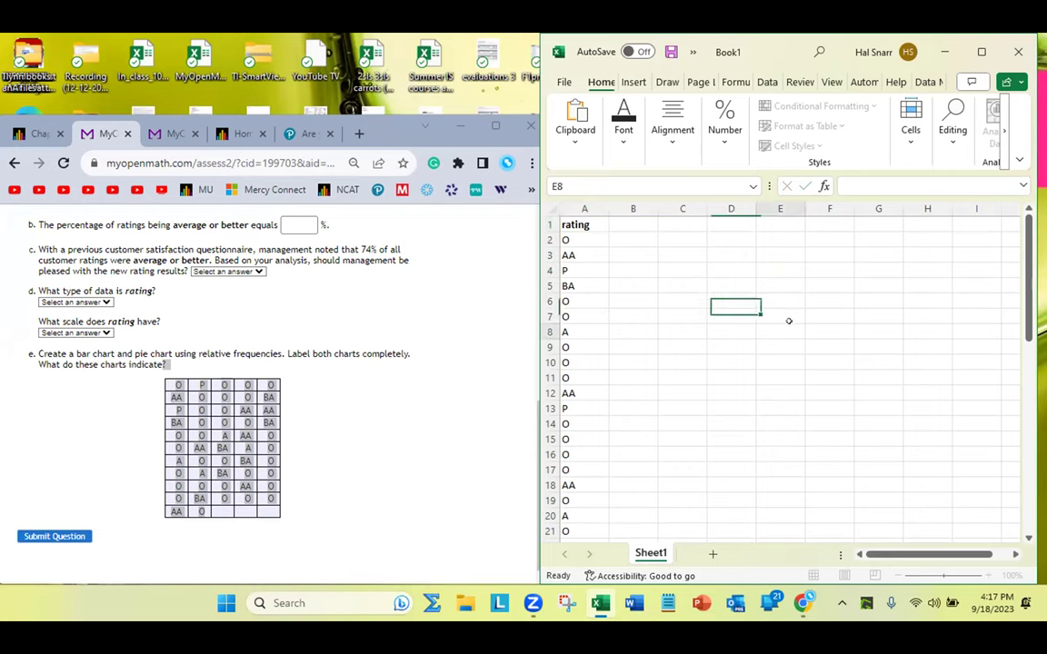
left_click(583, 224)
left_click(681, 255)
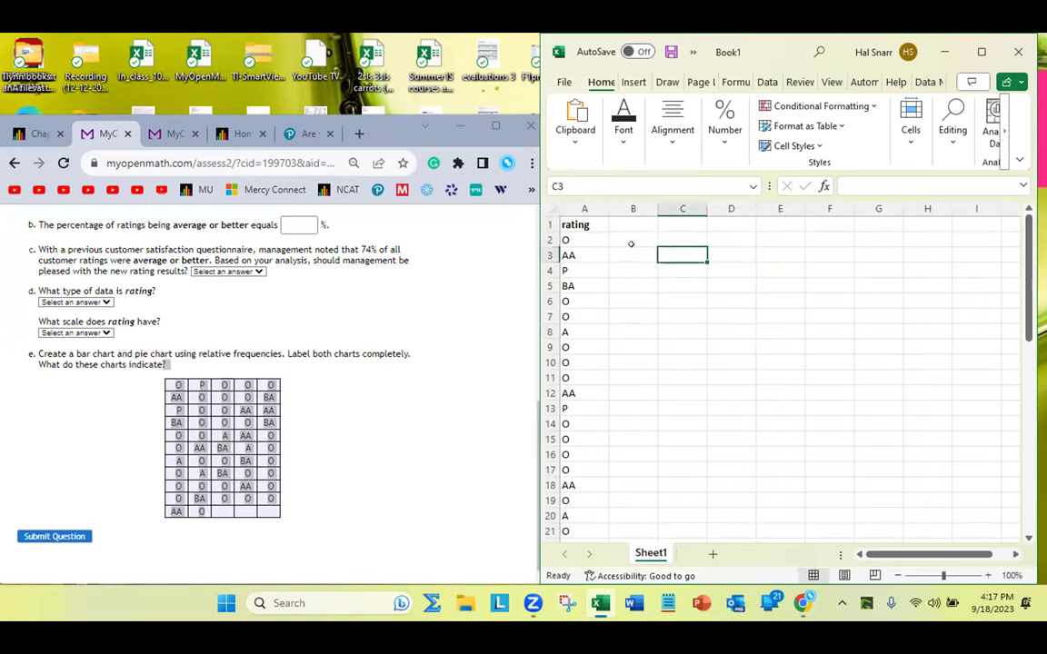
- Extend the selection from the heading in A1 down to the last rating in A53 and check both ends
left_click(583, 225)
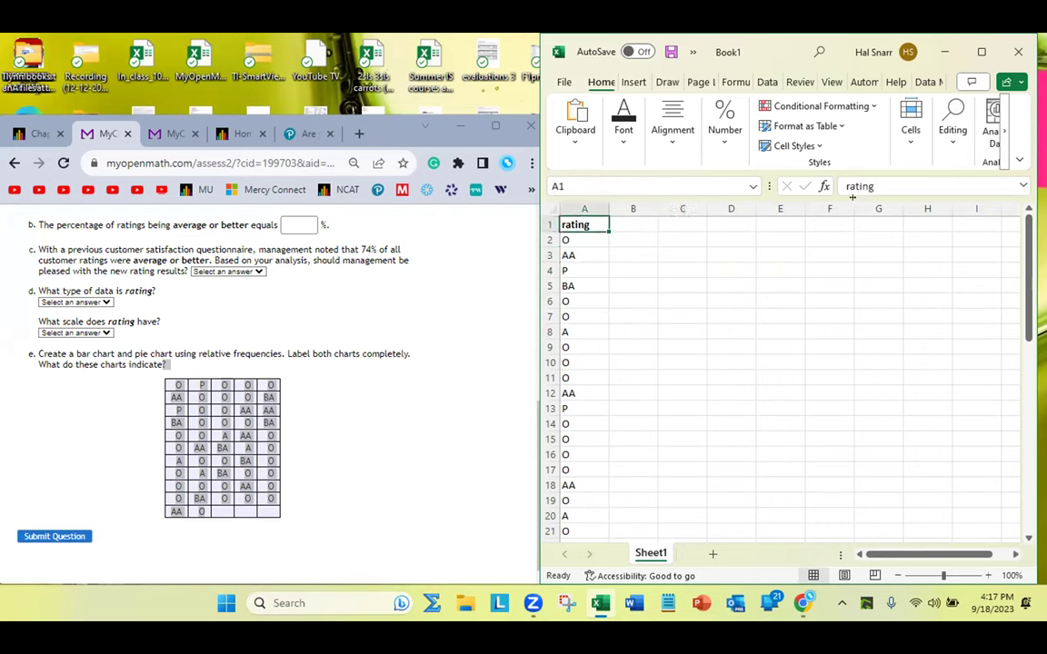
key("shift+Down")
key("shift+Down")
key("shift+Down")
key("shift+Down")
key("shift+Down")
key("shift+Down")
key("shift+Down")
key("shift+Down")
key("shift+Down")
key("shift+Down")
key("shift+Down")
key("shift+Down")
key("shift+Down")
key("shift+Down")
key("shift+Down")
key("shift+Down")
key("shift+Down")
key("shift+Down")
key("shift+Down")
key("shift+Down")
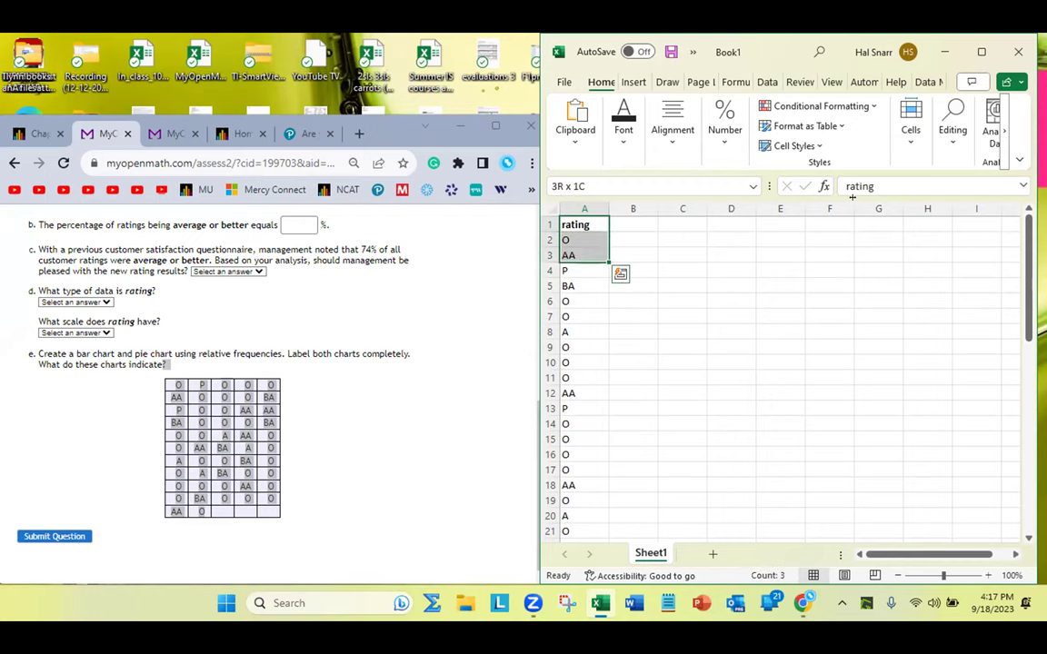
left_click_drag(600, 541, 619, 502)
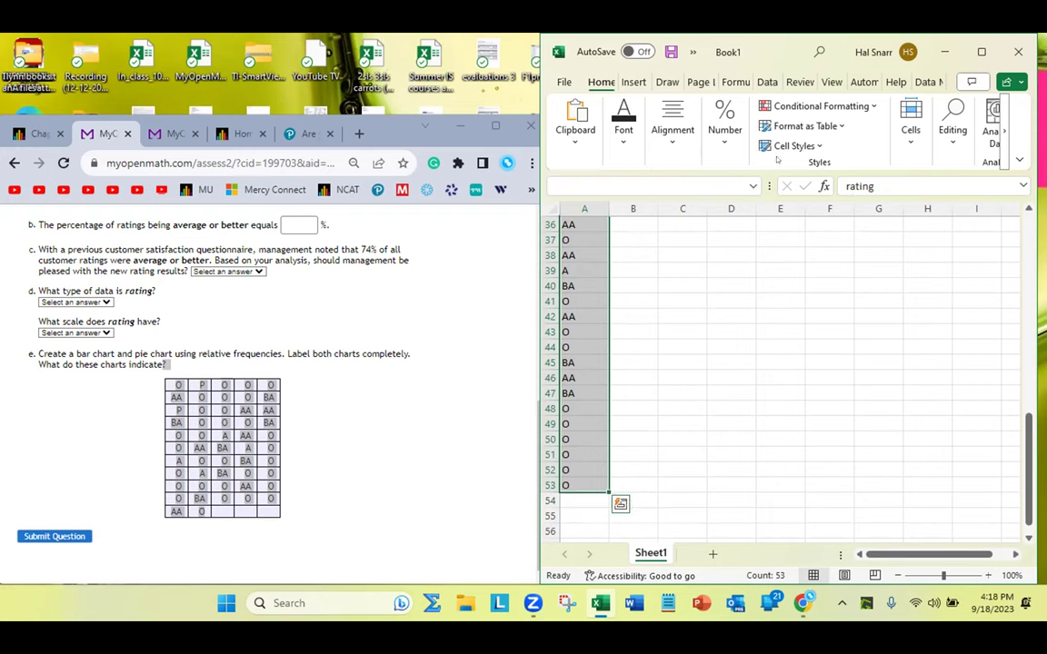
scroll(631, 445, "up", 12)
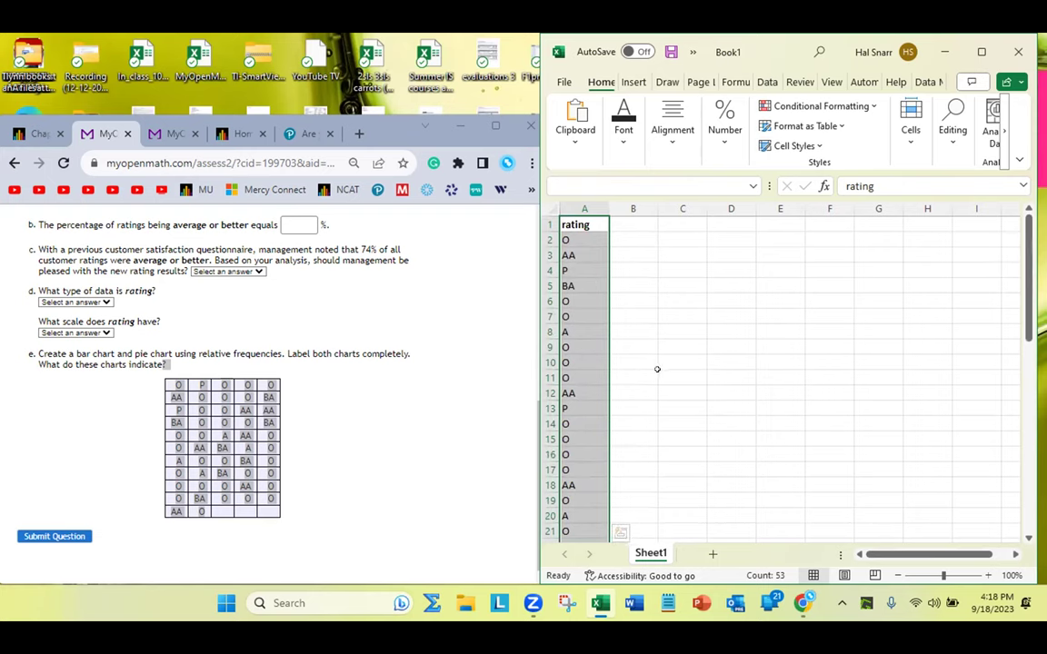
scroll(666, 369, "down", 3)
scroll(666, 369, "down", 11)
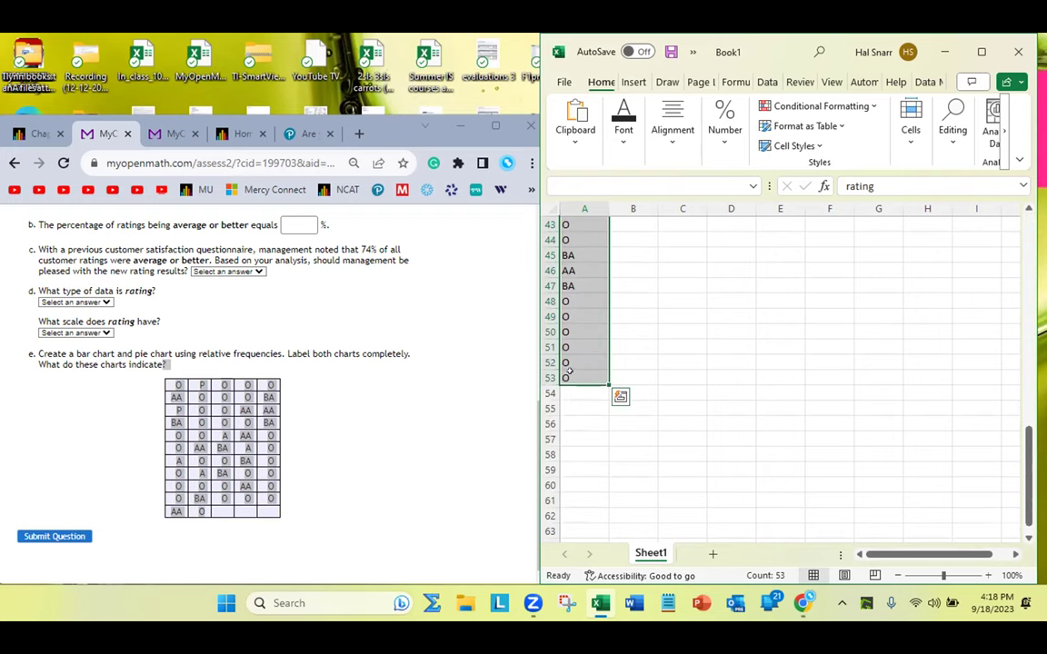
scroll(569, 371, "up", 14)
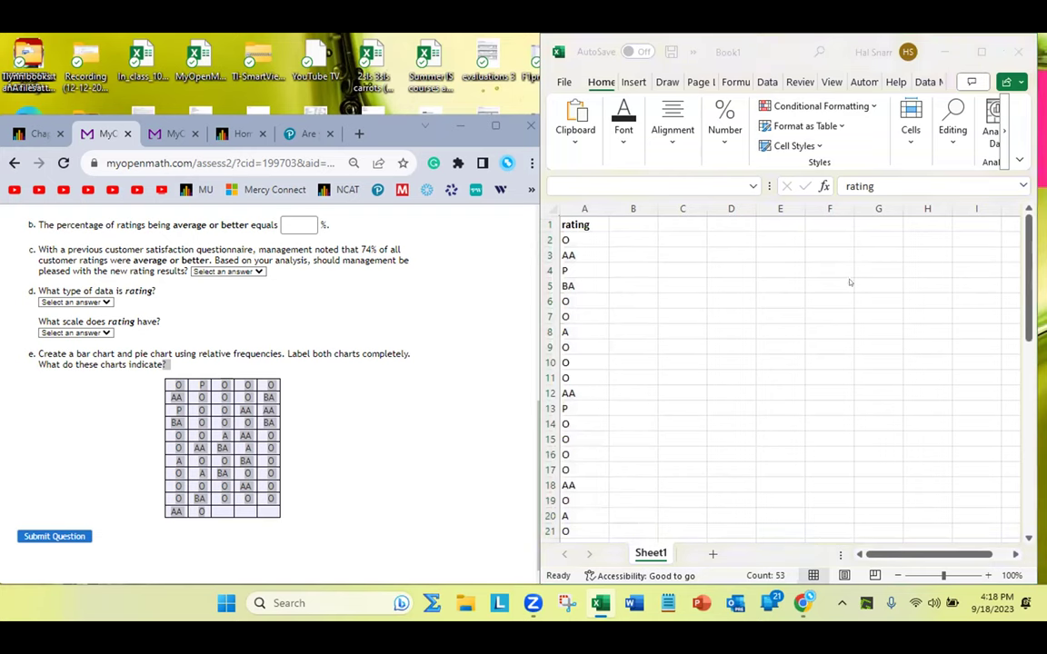
- Widen the Excel window to show the full set of formula commands, and select the ratings range A1:A53
left_click(736, 81)
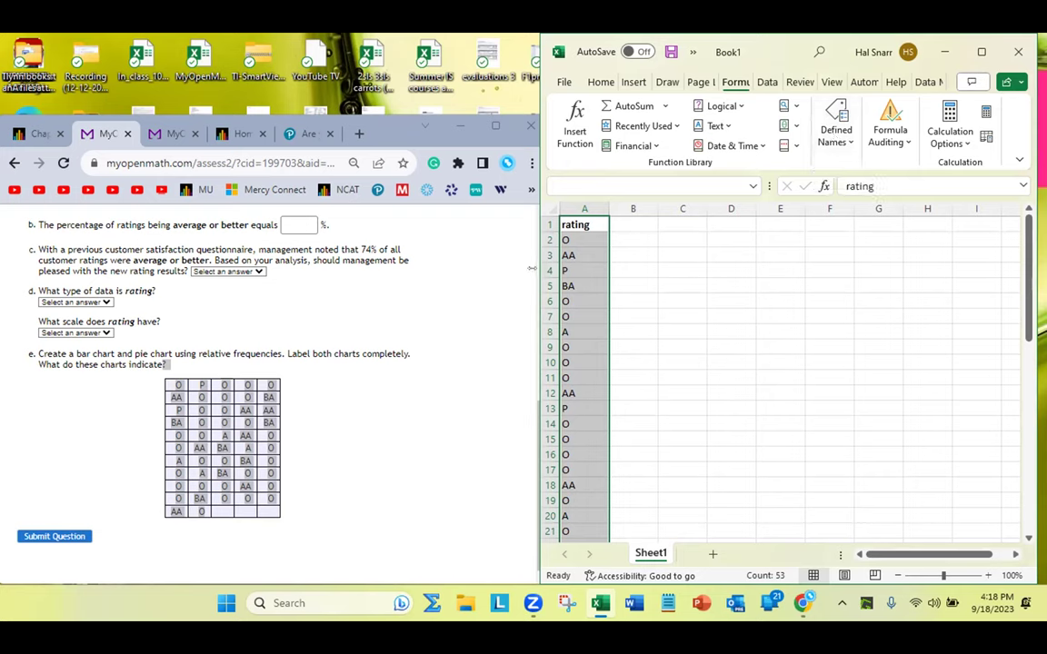
left_click_drag(533, 268, 176, 268)
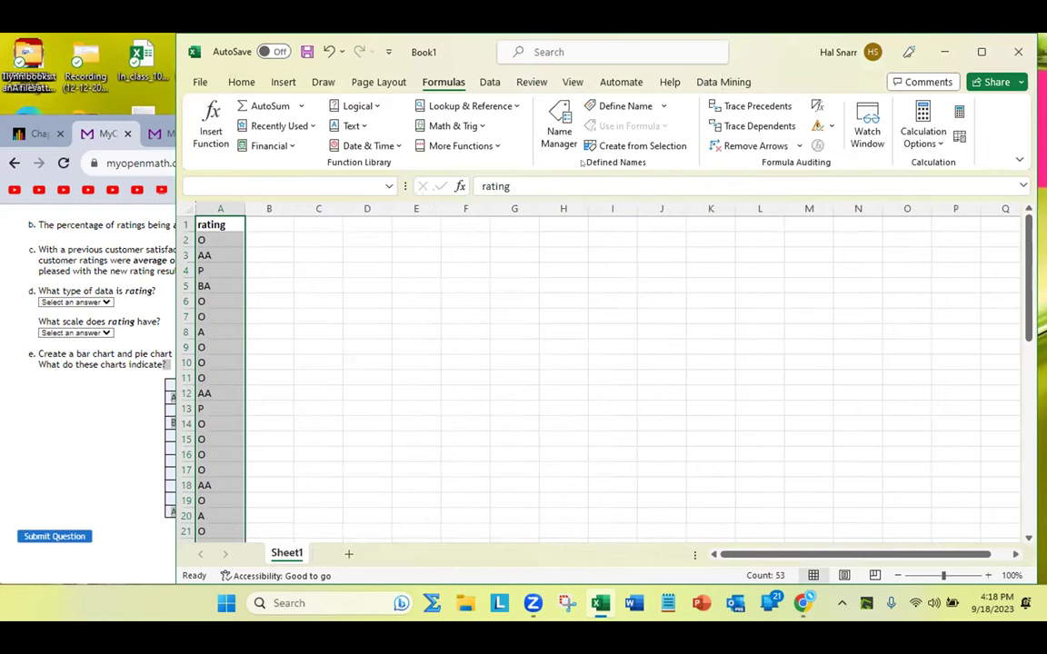
left_click(223, 225)
left_click_drag(223, 225, 214, 516)
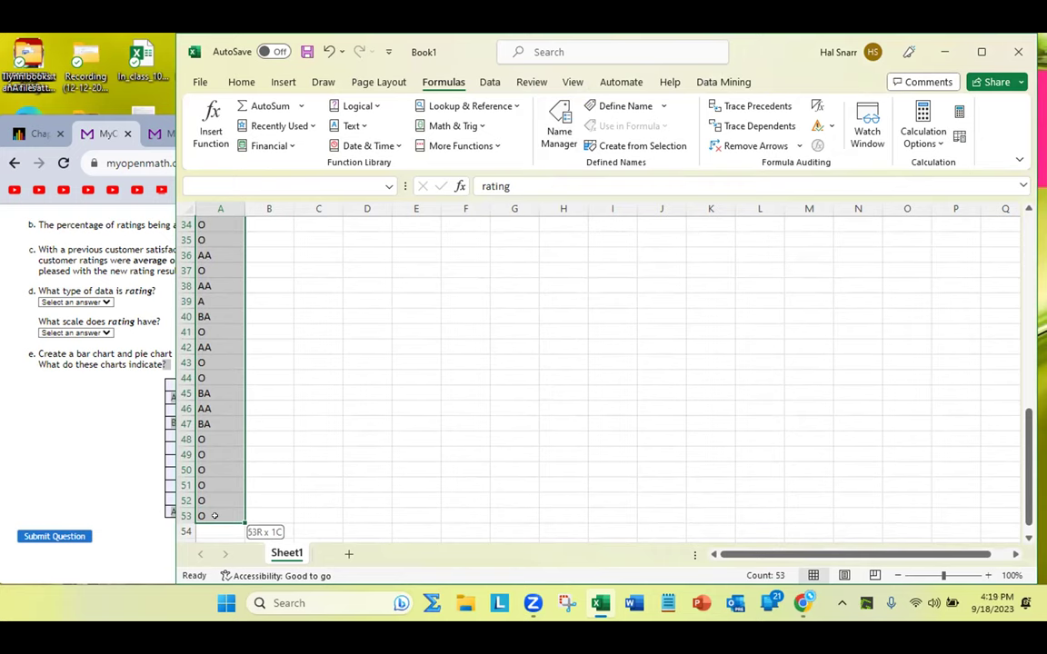
left_click_drag(215, 516, 215, 516)
- Create a named range from the selected ratings column, taking the name from the top row
double_click(434, 79)
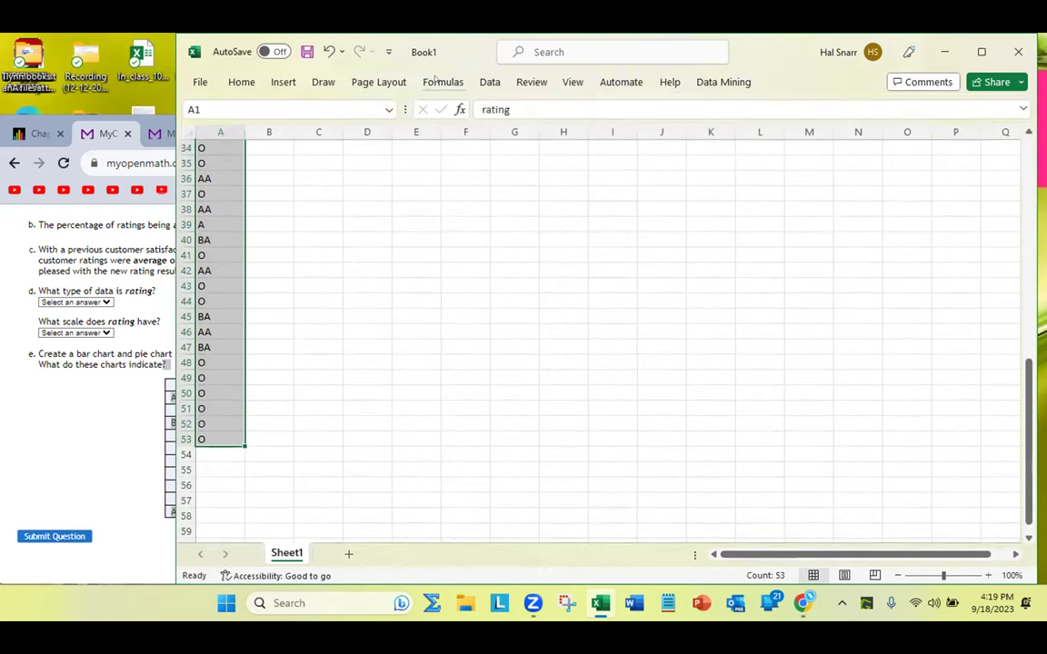
double_click(434, 80)
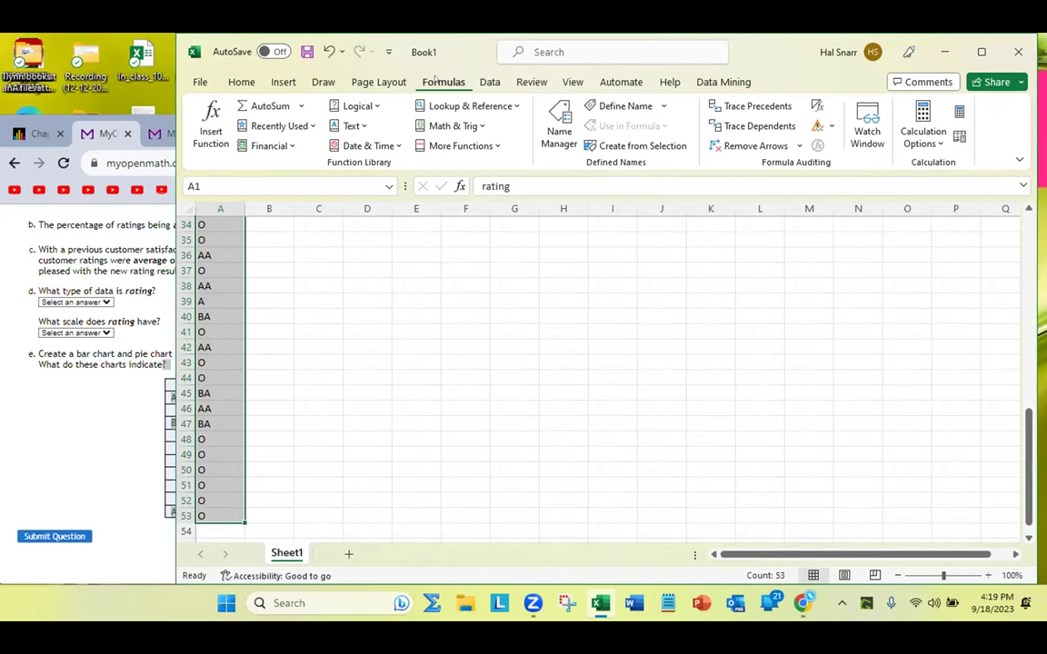
left_click(556, 136)
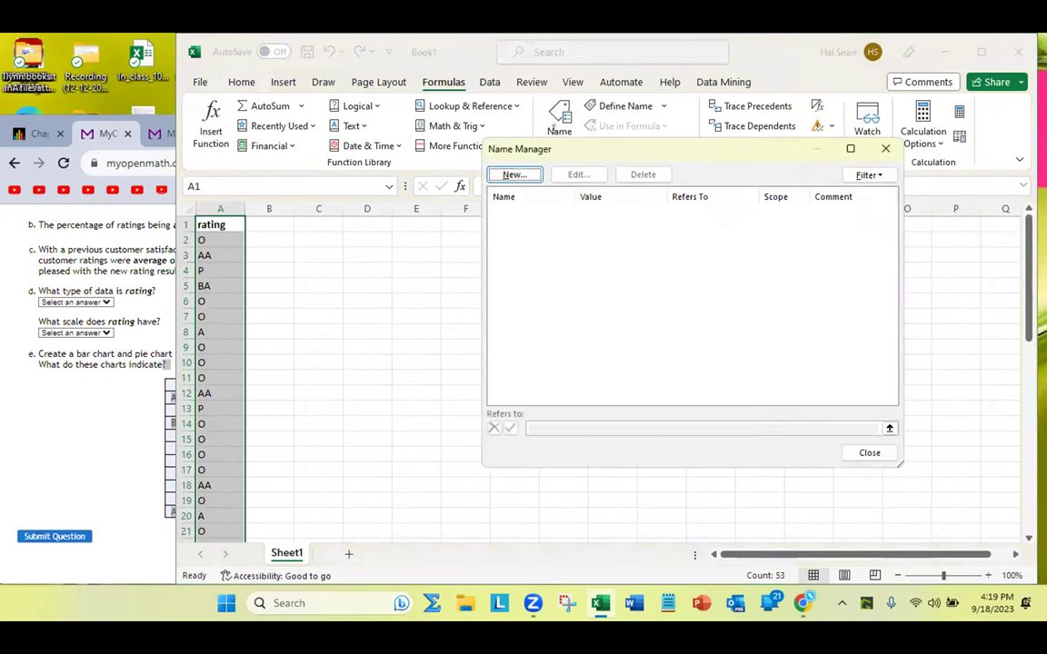
left_click(885, 148)
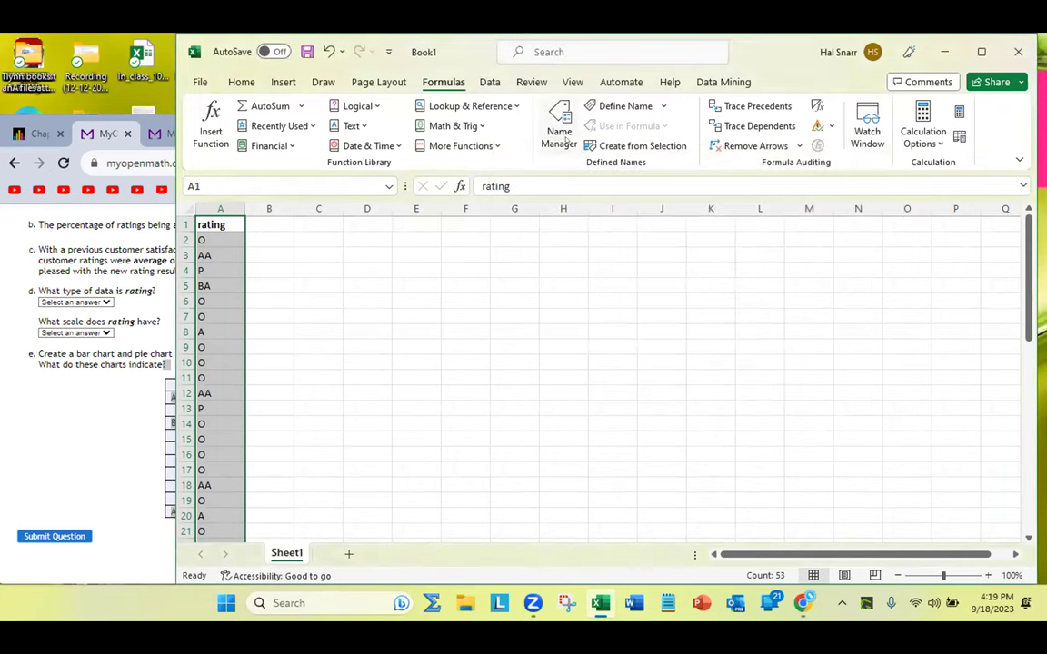
left_click(632, 147)
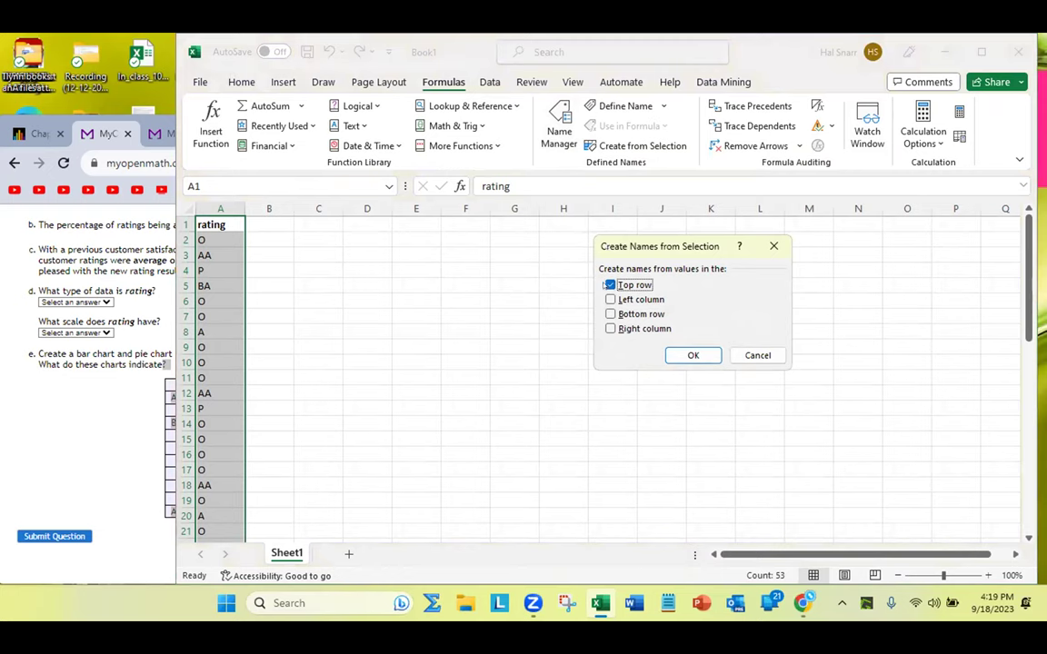
left_click(610, 284)
left_click(609, 284)
left_click(693, 356)
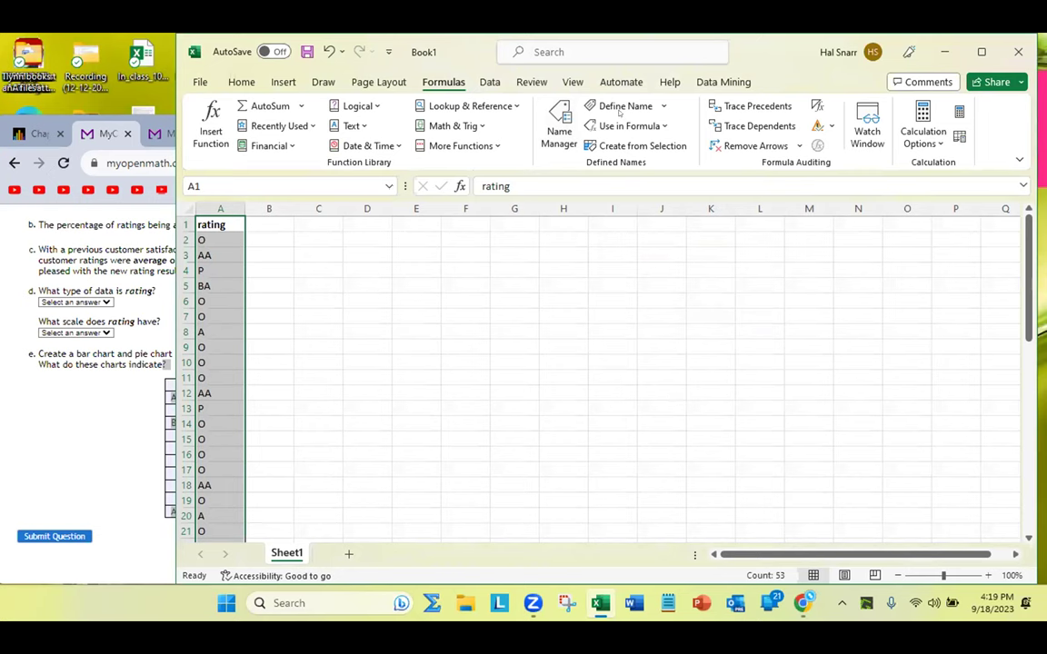
- Review the name "rating" in the Name Manager, and select A2:A53 to check which cells it covers
left_click(561, 135)
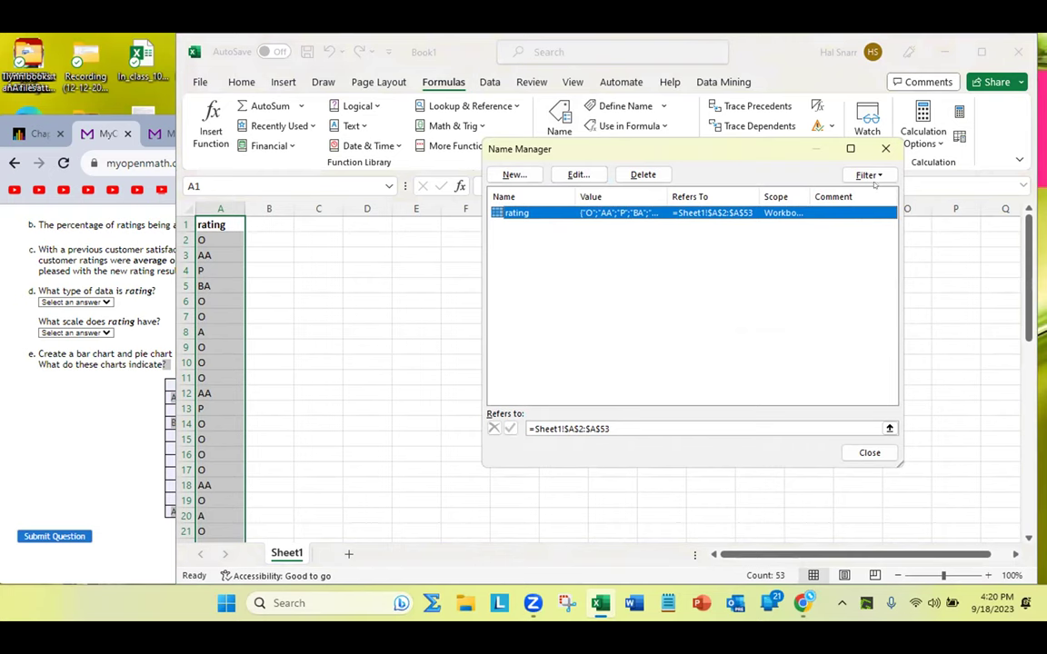
left_click(885, 148)
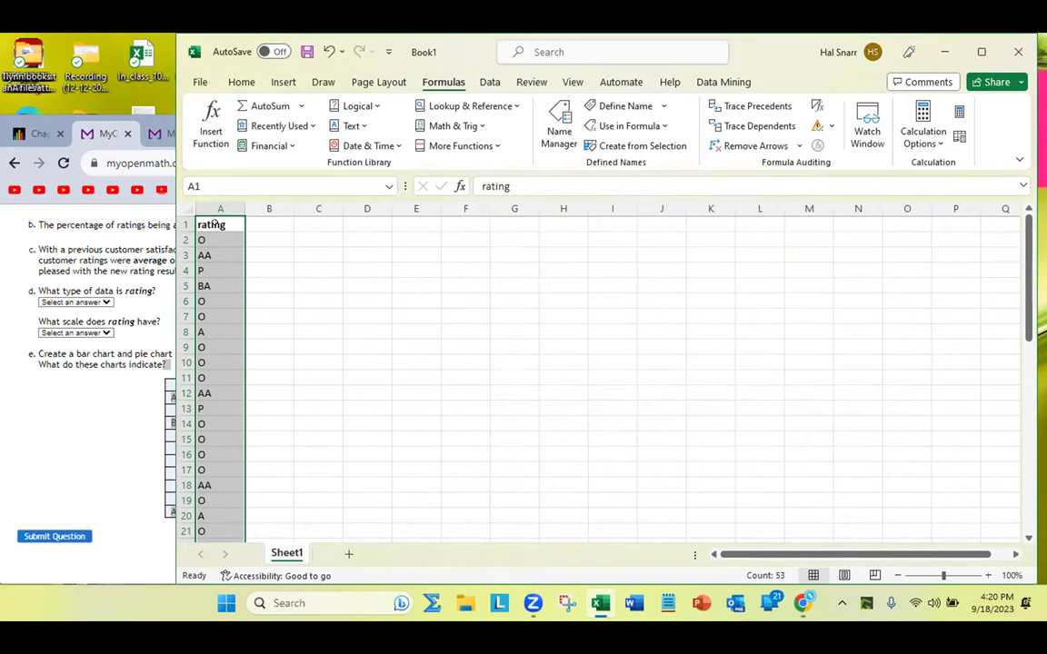
left_click(235, 224)
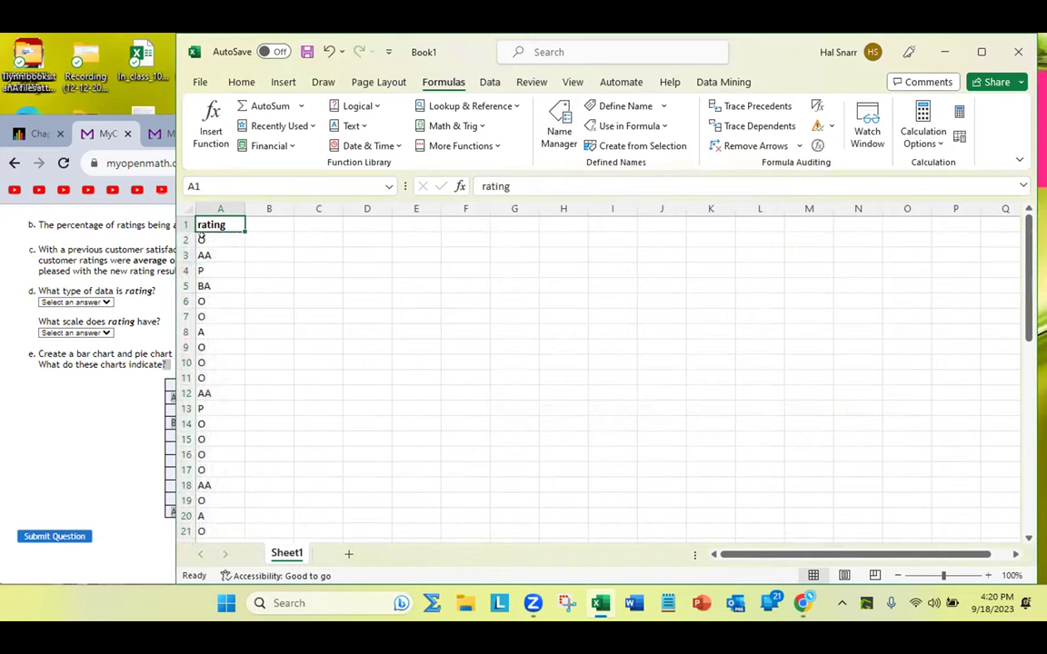
left_click(202, 238)
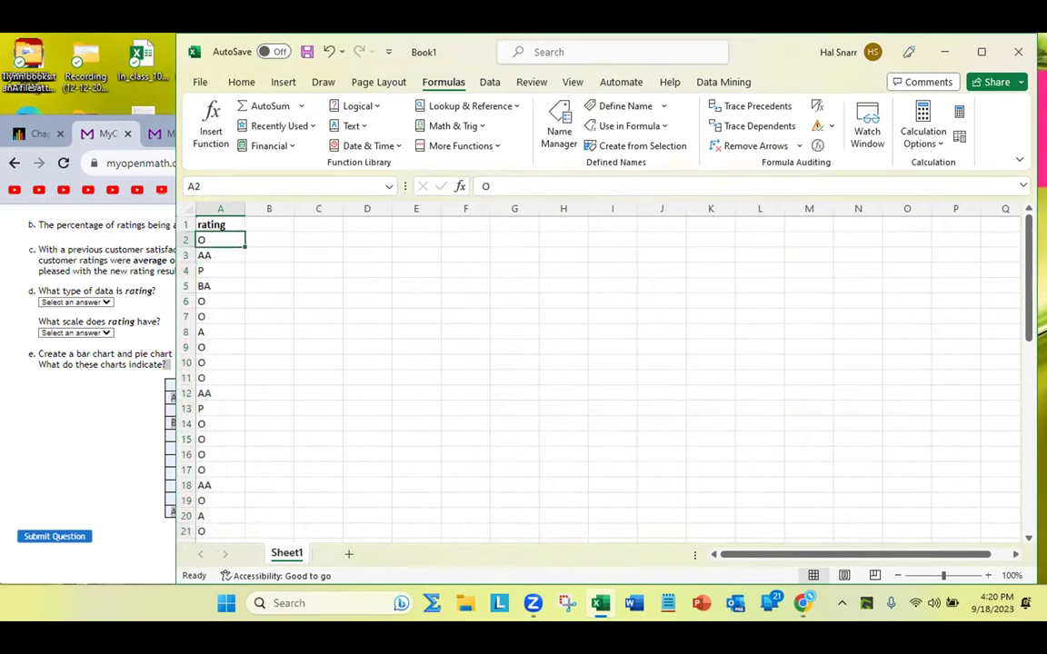
left_click_drag(202, 238, 253, 514)
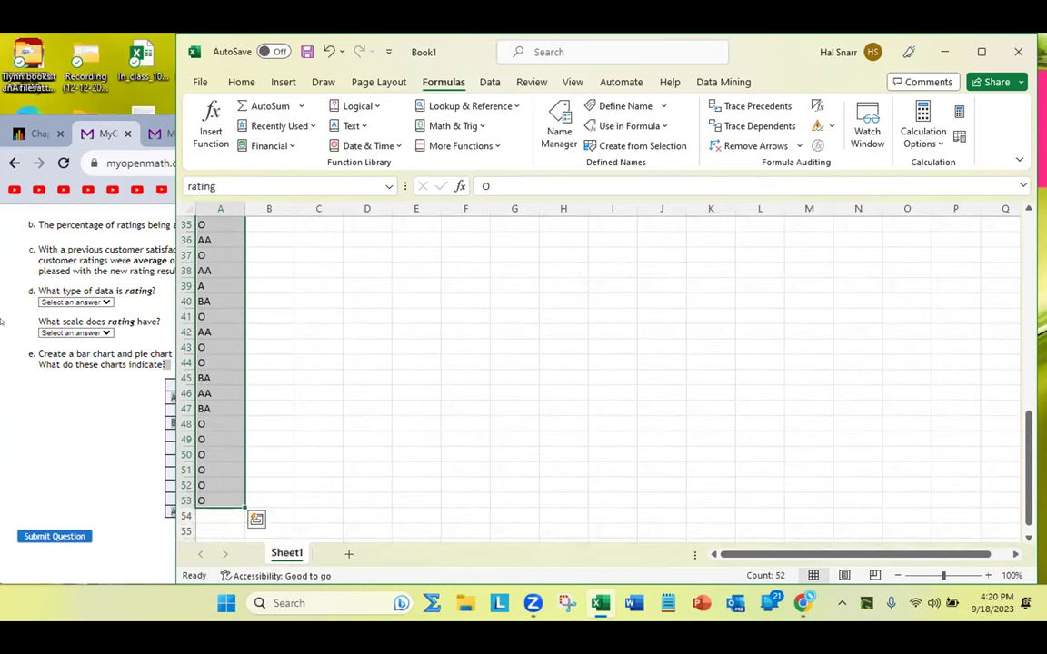
- Go to the named range "rating" and check the cells it covers from A2 down to A53
left_click(234, 180)
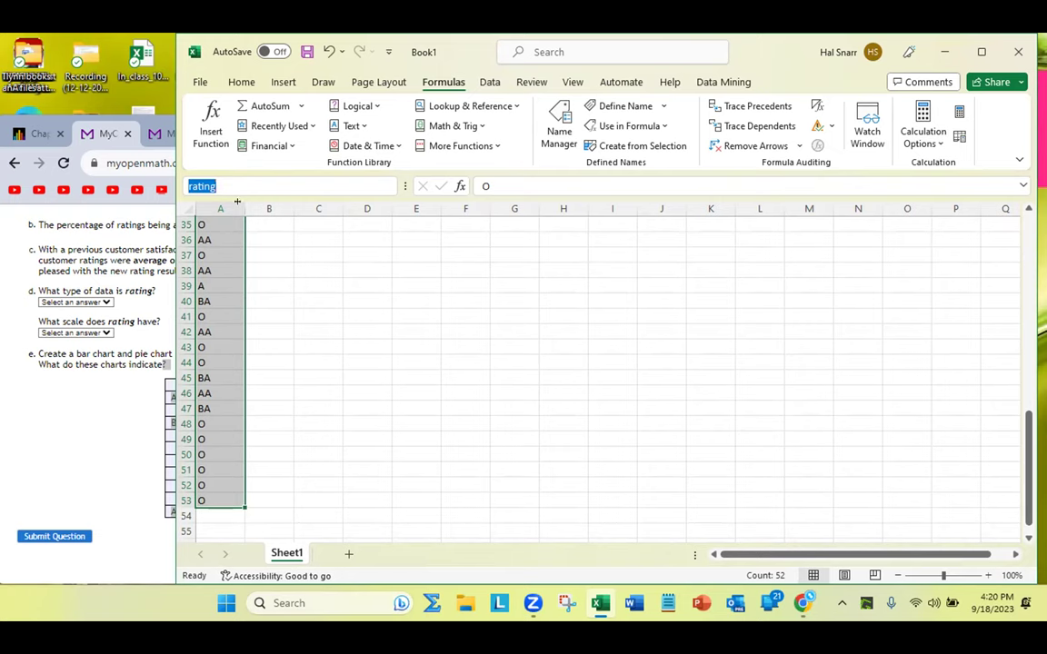
key("Return")
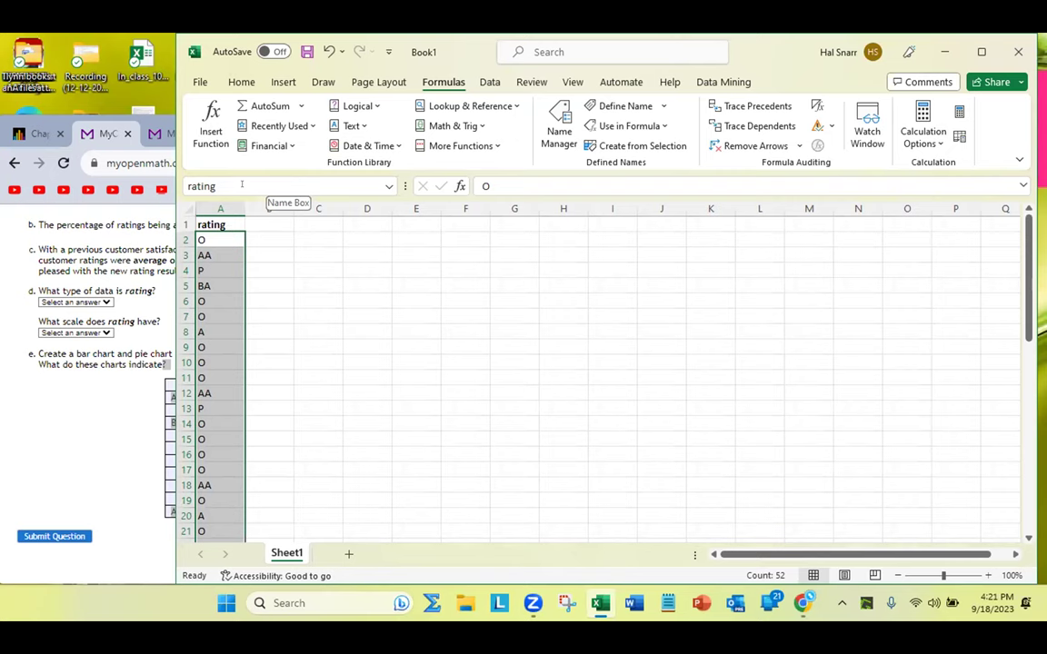
scroll(212, 367, "down", 10)
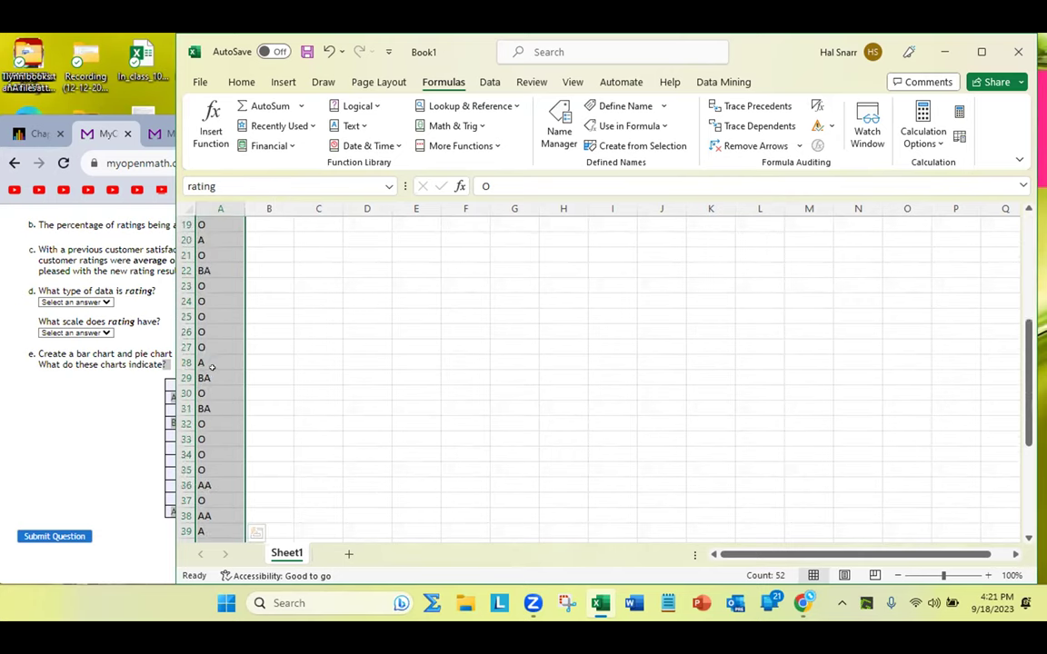
scroll(212, 367, "down", 4)
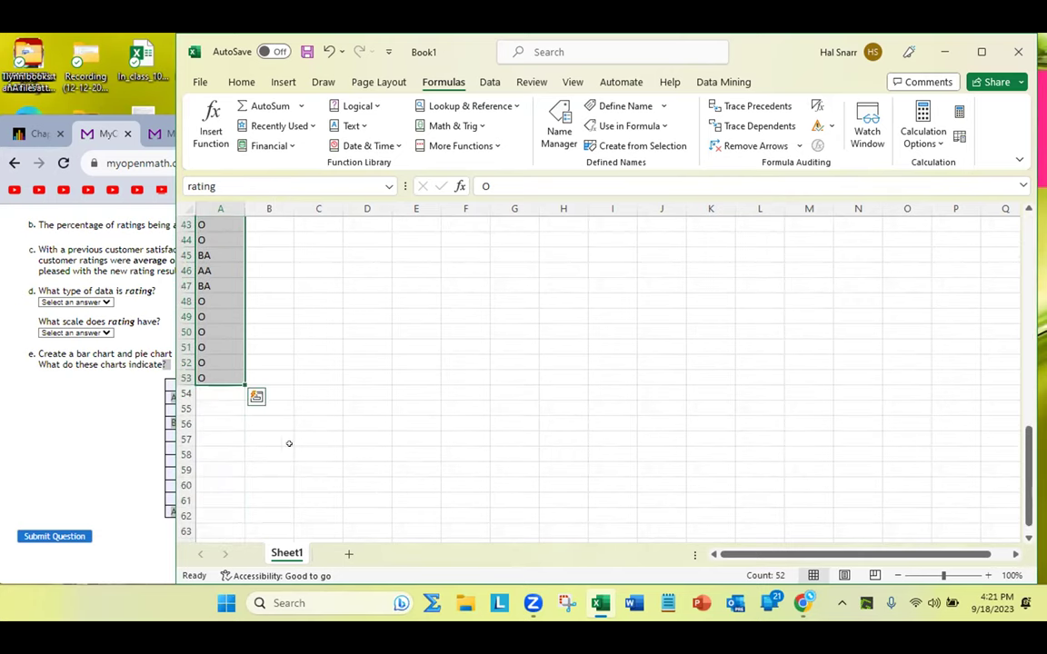
scroll(345, 443, "up", 14)
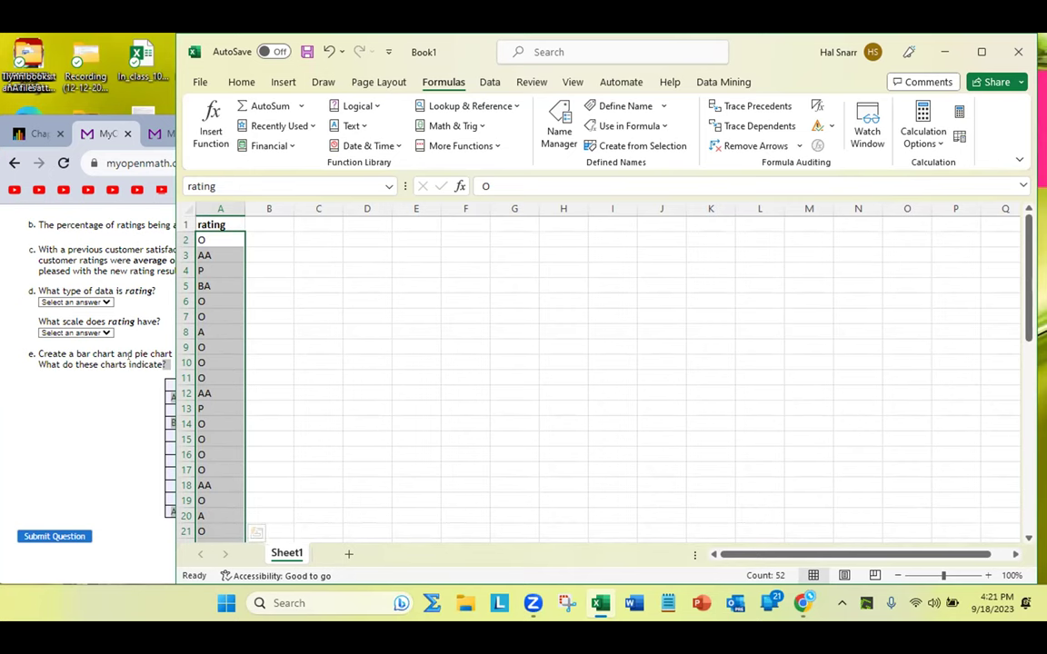
- Switch to the lab problem in the browser and copy the frequency table under part a
left_click(117, 323)
scroll(150, 286, "up", 3)
scroll(150, 285, "up", 3)
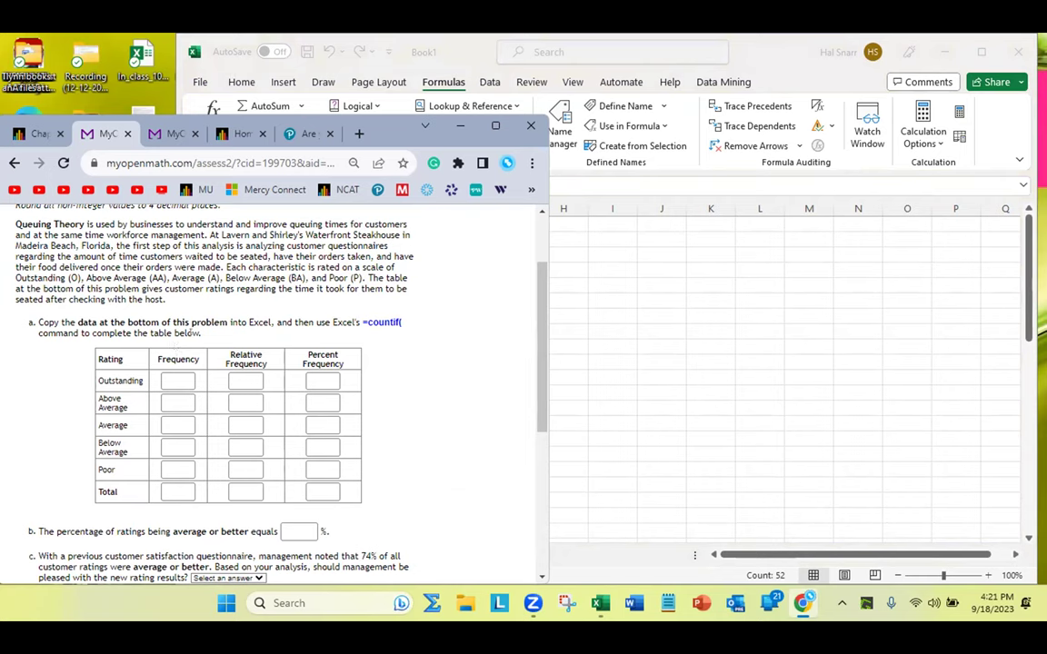
left_click_drag(173, 333, 50, 495)
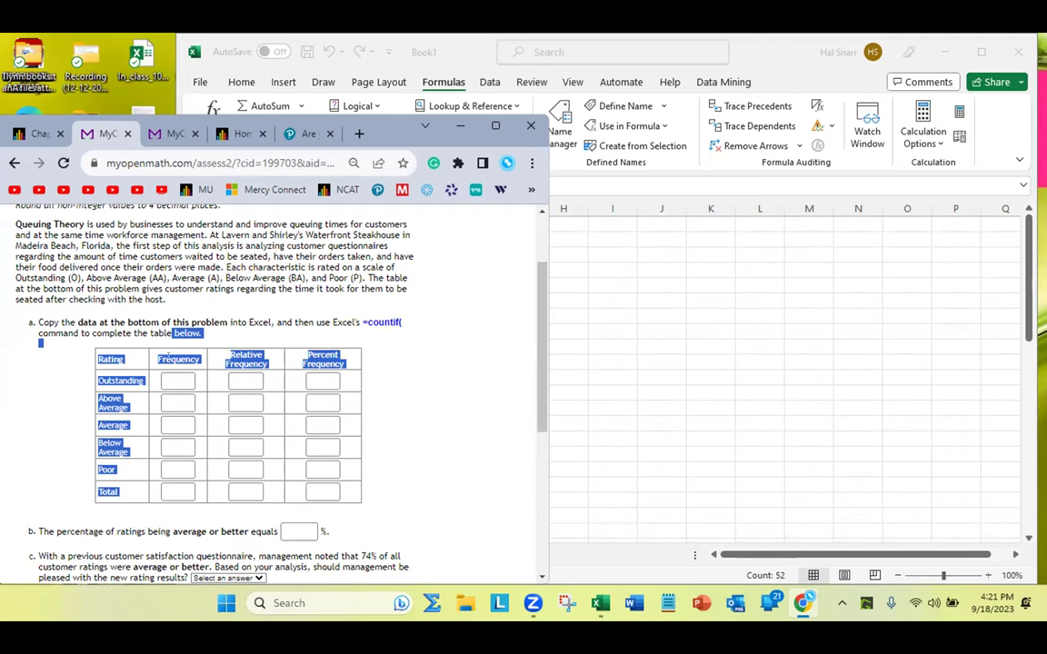
right_click(187, 348)
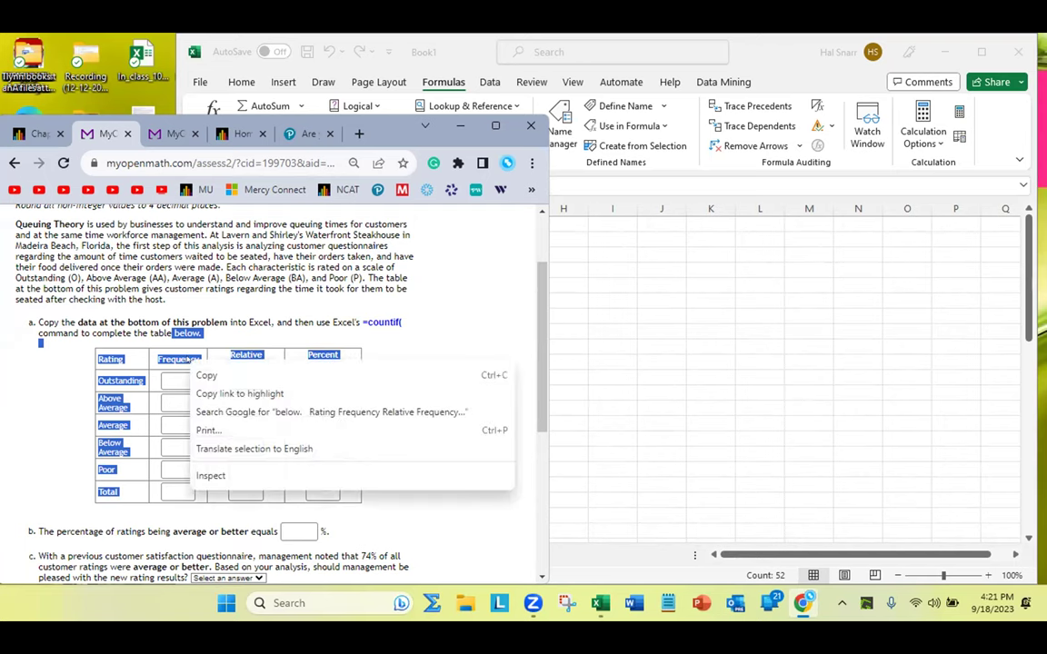
left_click(273, 372)
- Switch to Excel and paste the copied table at C1 using Match Destination Formatting
key("alt+Tab")
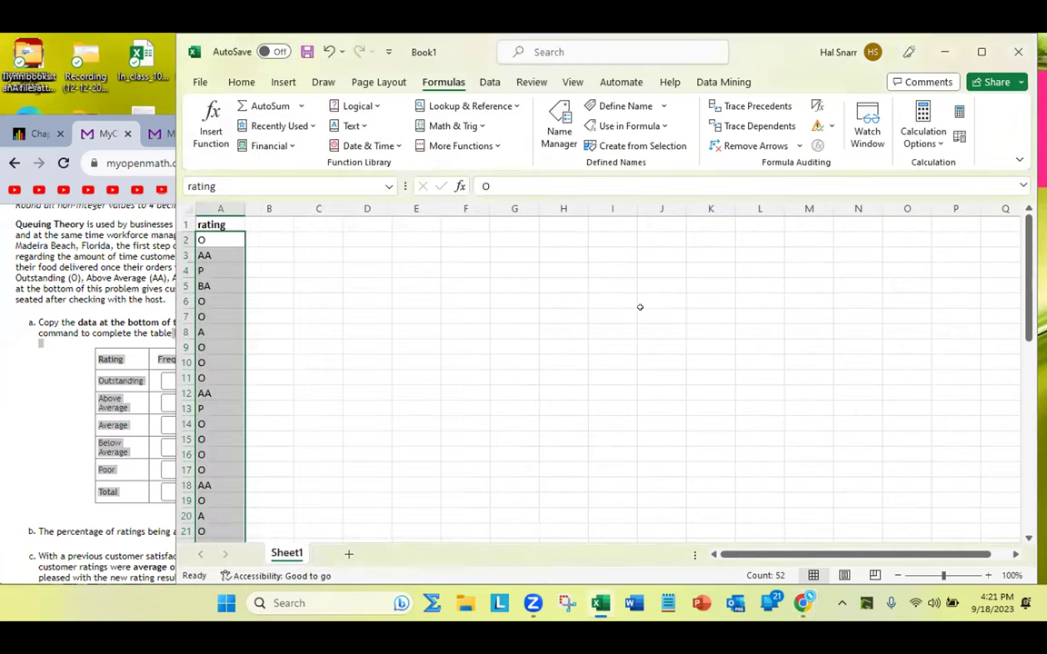
right_click(315, 224)
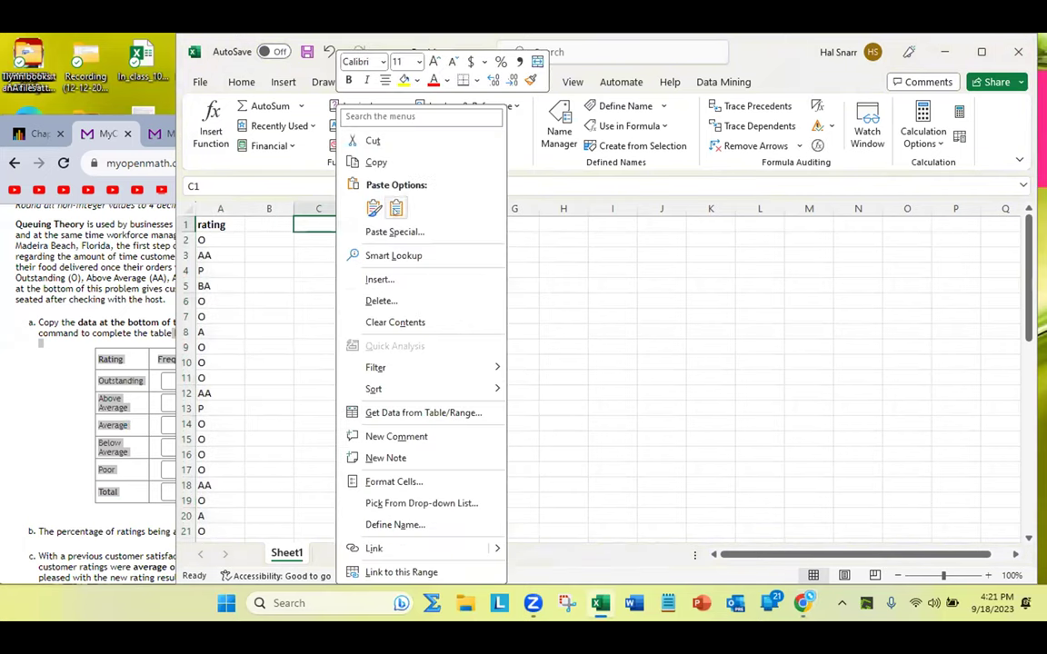
left_click(395, 208)
left_click(657, 284)
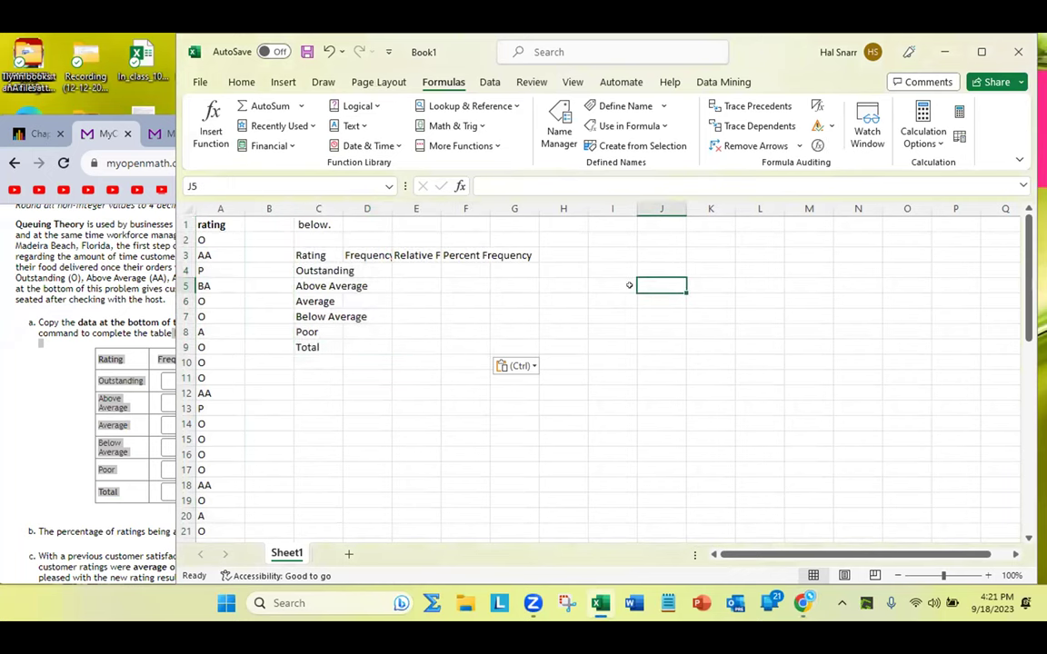
- Autofit column C to the rating labels and clear the stray word "below." from C1
left_click(336, 201)
double_click(338, 203)
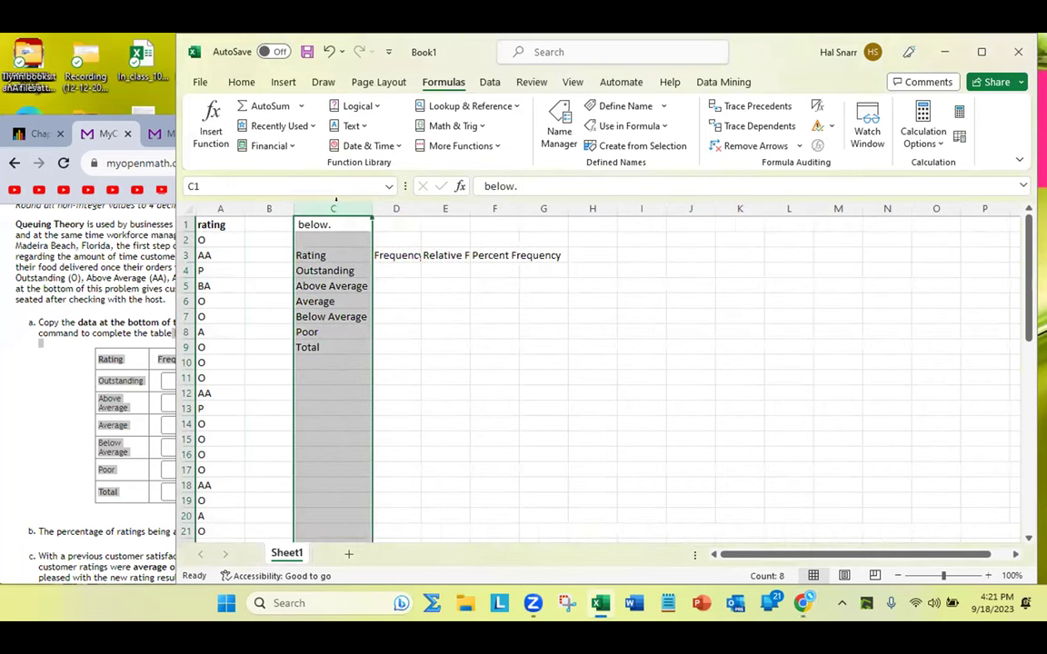
left_click_drag(395, 208, 506, 221)
left_click(491, 300)
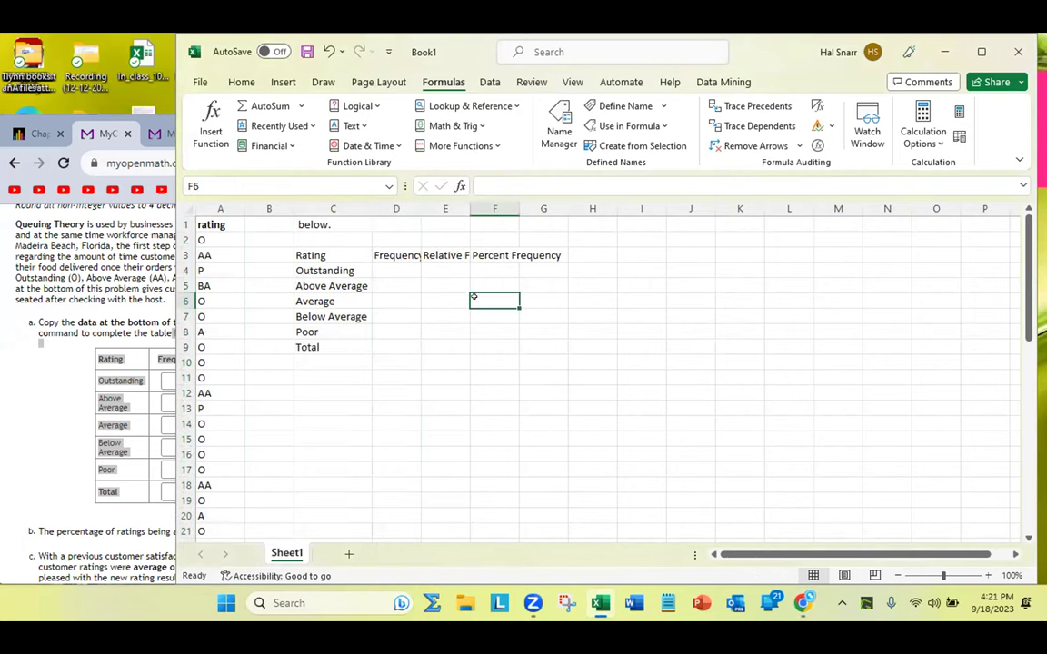
left_click(332, 225)
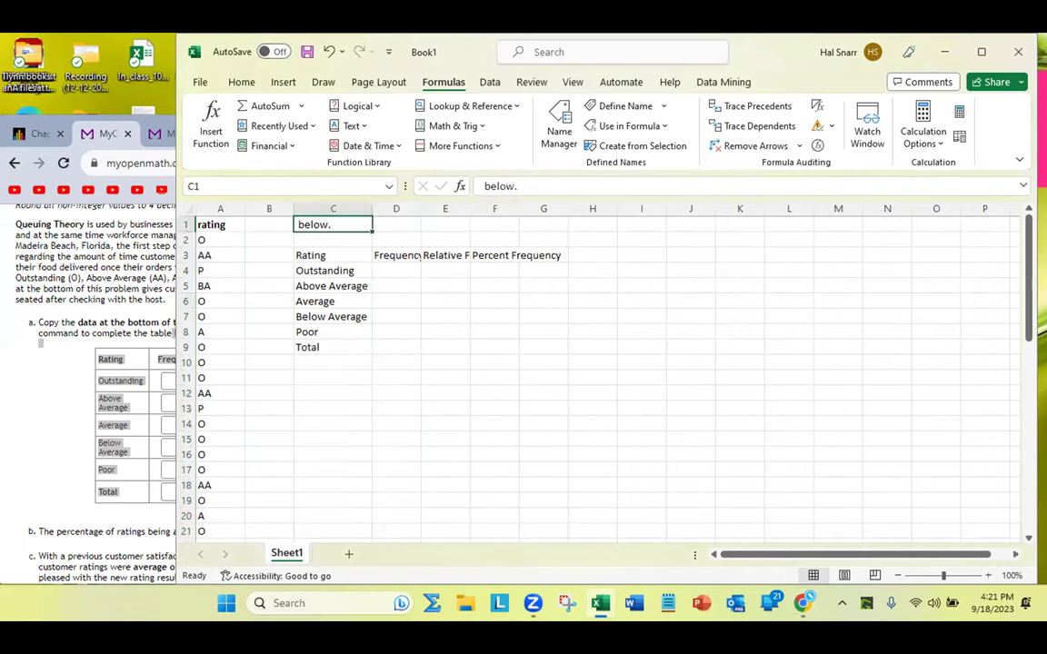
key("Delete")
- Step cell by cell through the ratings in column A, down past the last entry and back up to A2
left_click(332, 255)
key("Left")
key("Left")
key("Up")
key("Up")
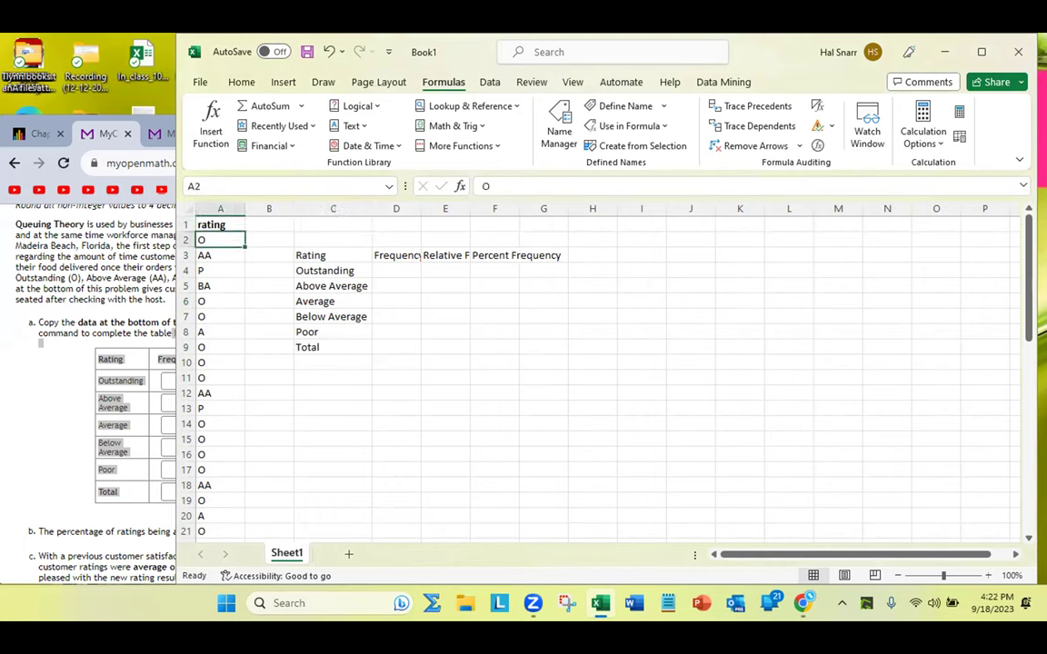
key("Down")
key("Down")
key("Down")
key("Down")
key("Down")
key("Down")
key("Down")
key("Down")
key("Down")
key("Down")
key("Down")
key("Down")
key("Down")
key("Down")
key("Down")
key("Down")
key("Down")
key("Down")
key("Down")
key("Down")
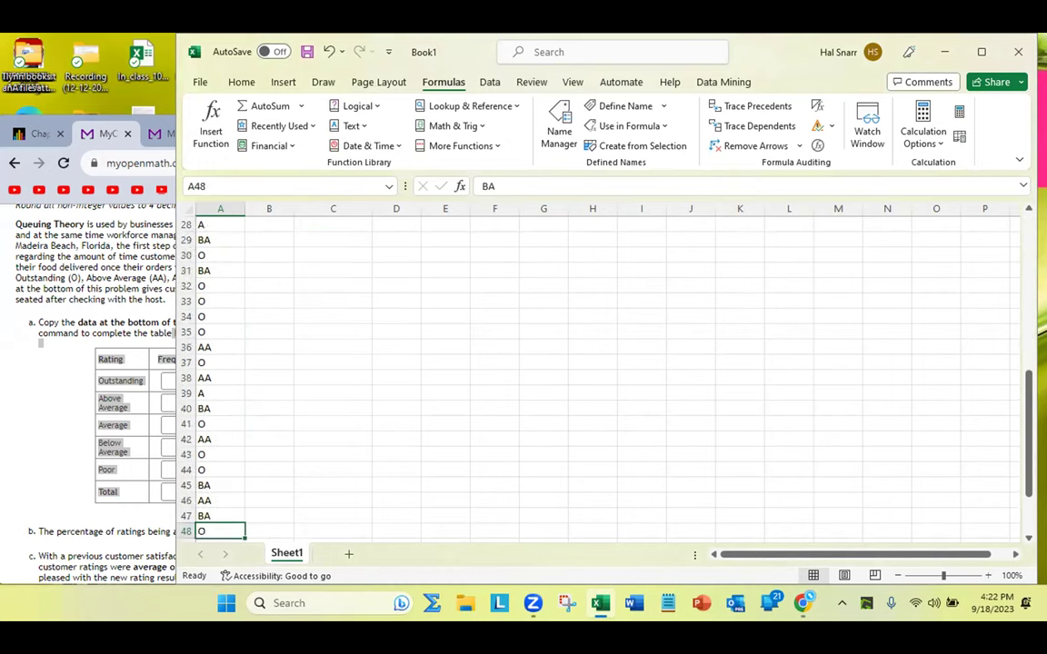
key("Down")
key("Down")
key("Down")
key("Down")
key("Down")
key("Down")
key("Down")
key("Down")
key("Down")
key("Down")
key("Down")
key("Down")
key("Down")
key("Down")
key("Down")
key("Down")
key("Down")
key("Down")
key("Up")
key("Up")
key("Up")
key("Up")
key("Up")
key("Up")
key("Up")
key("Up")
key("Up")
key("Up")
key("Up")
key("Up")
key("Up")
key("Up")
key("Up")
key("Up")
key("Up")
key("Up")
key("Up")
key("Up")
key("Up")
key("Up")
key("Up")
key("Up")
key("Up")
key("Up")
key("Up")
key("Up")
key("Up")
key("Up")
key("Up")
key("Up")
key("Up")
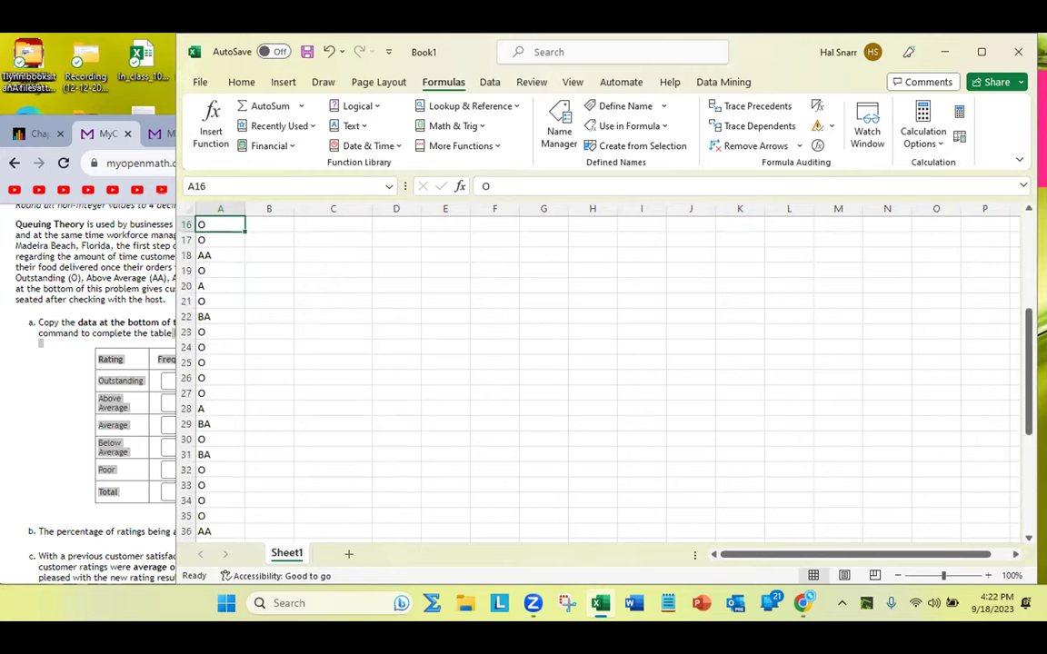
key("Up")
key("Up")
key("Up")
key("Up")
key("Up")
key("Up")
key("Up")
key("Up")
key("Up")
key("Up")
key("Up")
key("Up")
key("Up")
key("Up")
key("Up")
key("Down")
key("Down")
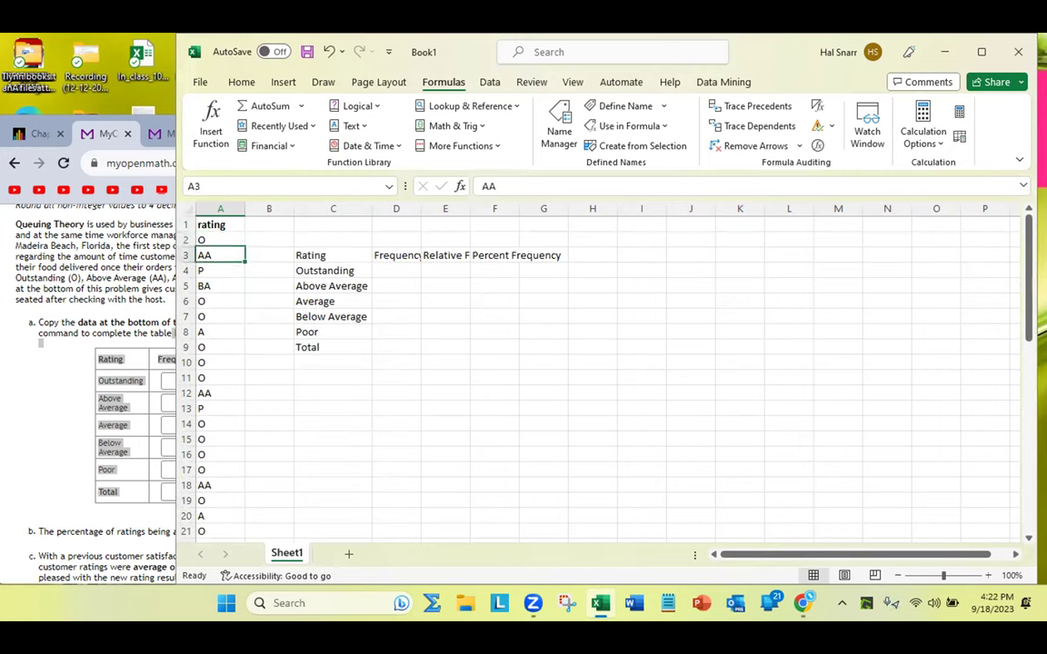
key("Up")
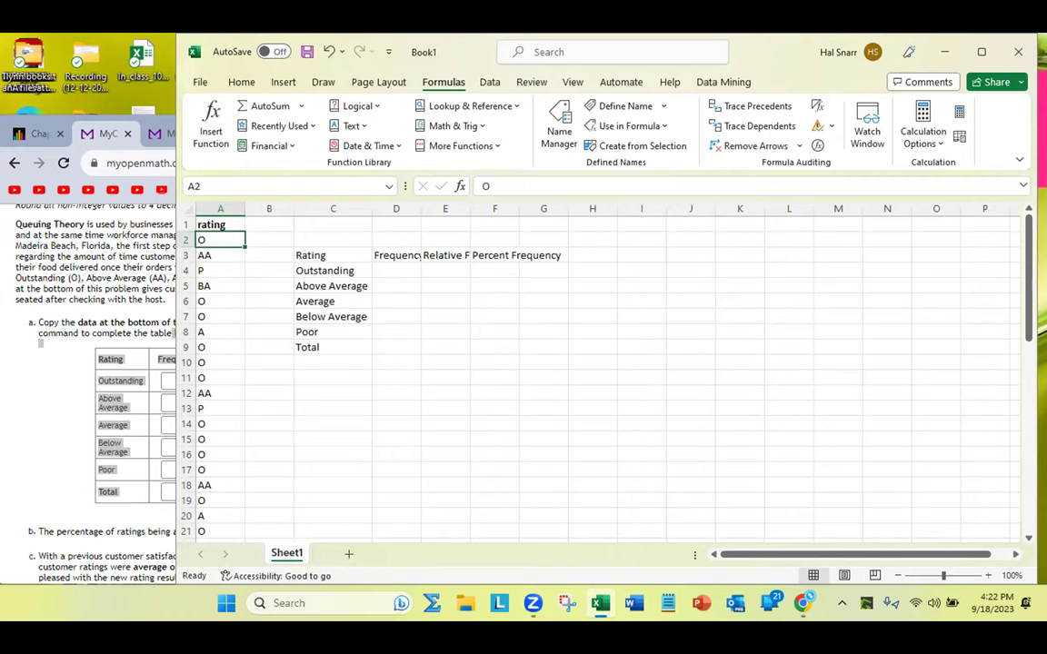
- Select the ratings A2:A53 to check that the range carries the name "rating"
left_click_drag(220, 240, 255, 517)
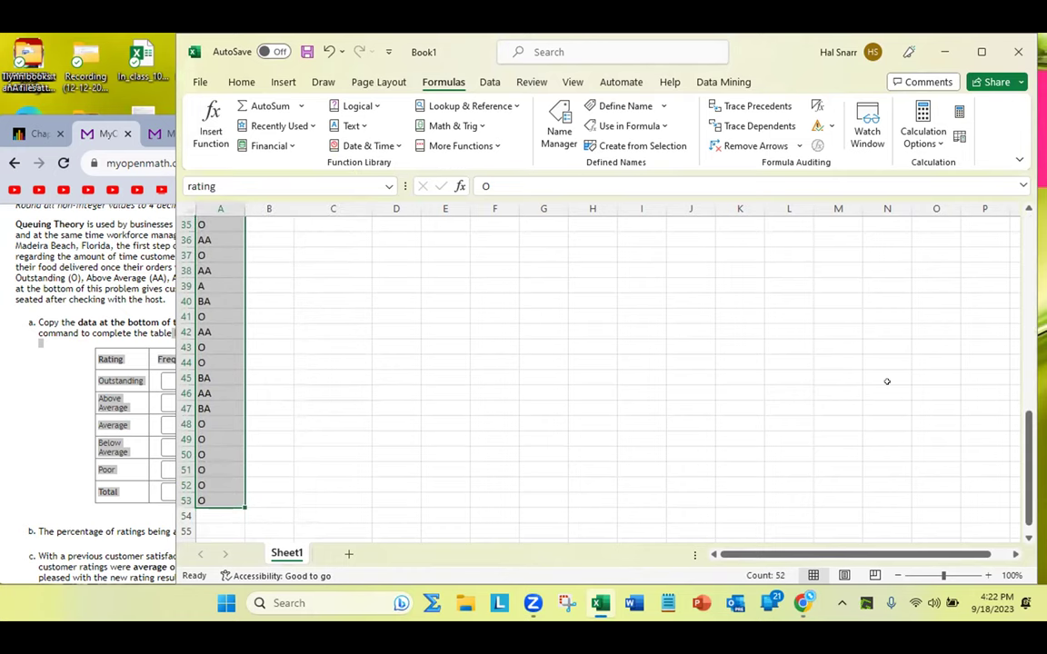
scroll(309, 381, "up", 11)
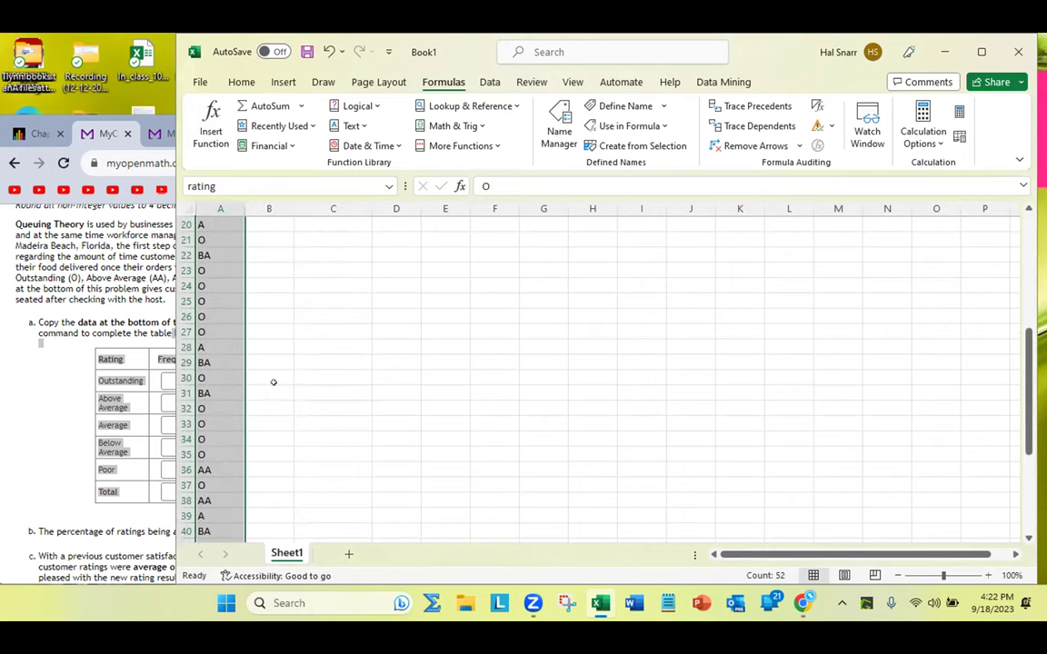
left_click(420, 325)
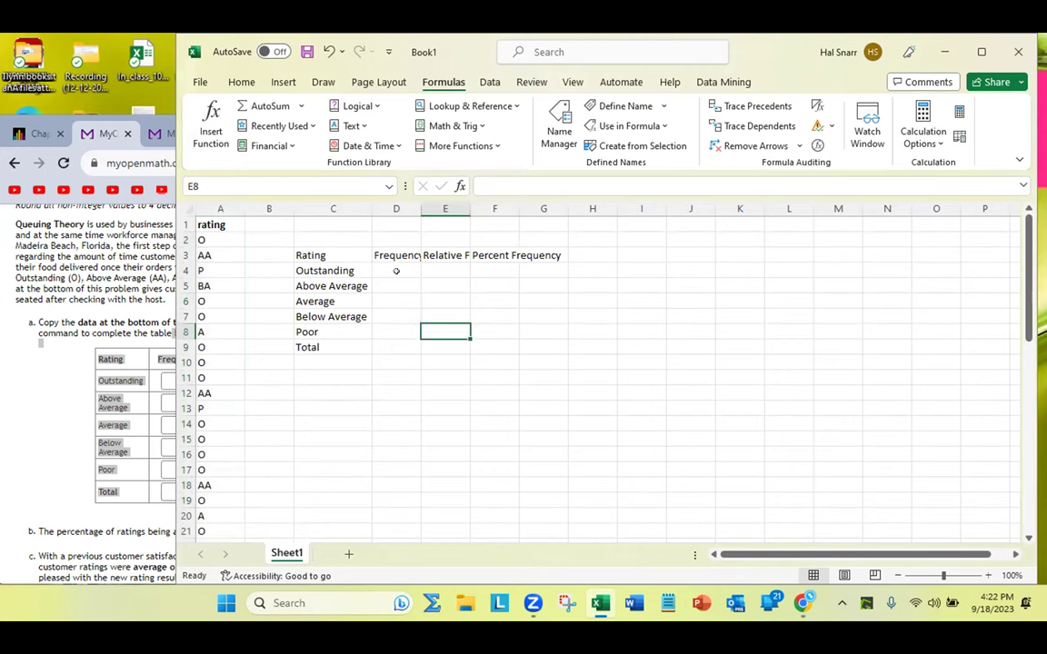
- Review the pasted table's row labels one by one, from Rating in C3 to Total in C9
left_click(309, 250)
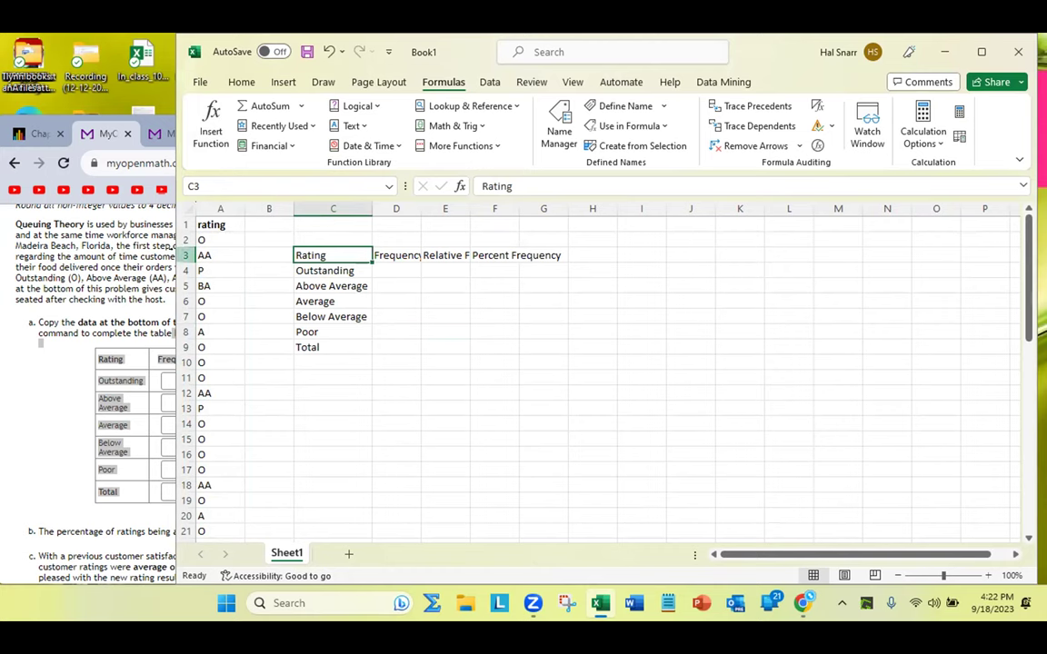
left_click(314, 270)
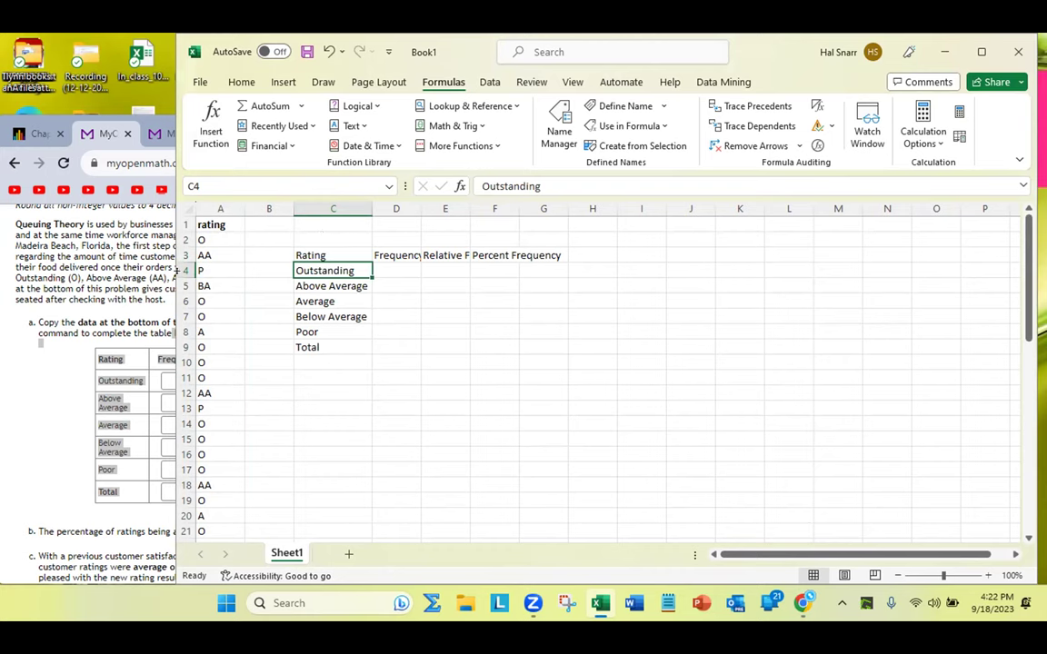
left_click(329, 285)
left_click(315, 300)
left_click(318, 311)
left_click(324, 347)
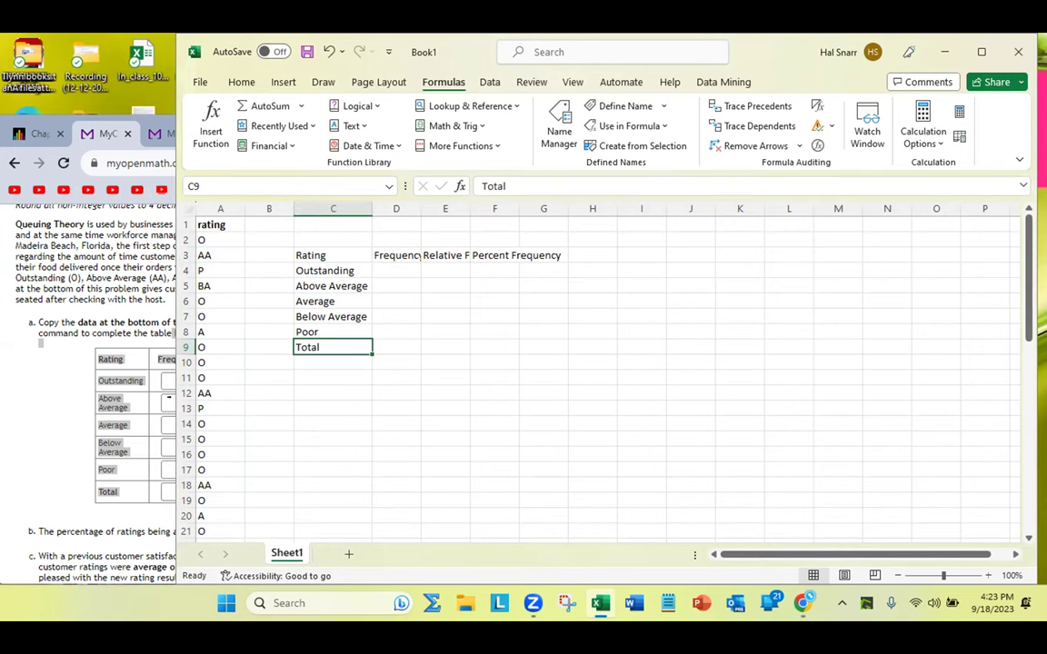
- Copy the frequency table from the lab problem again and paste it over the existing one at C1, matching destination formatting
right_click(94, 349)
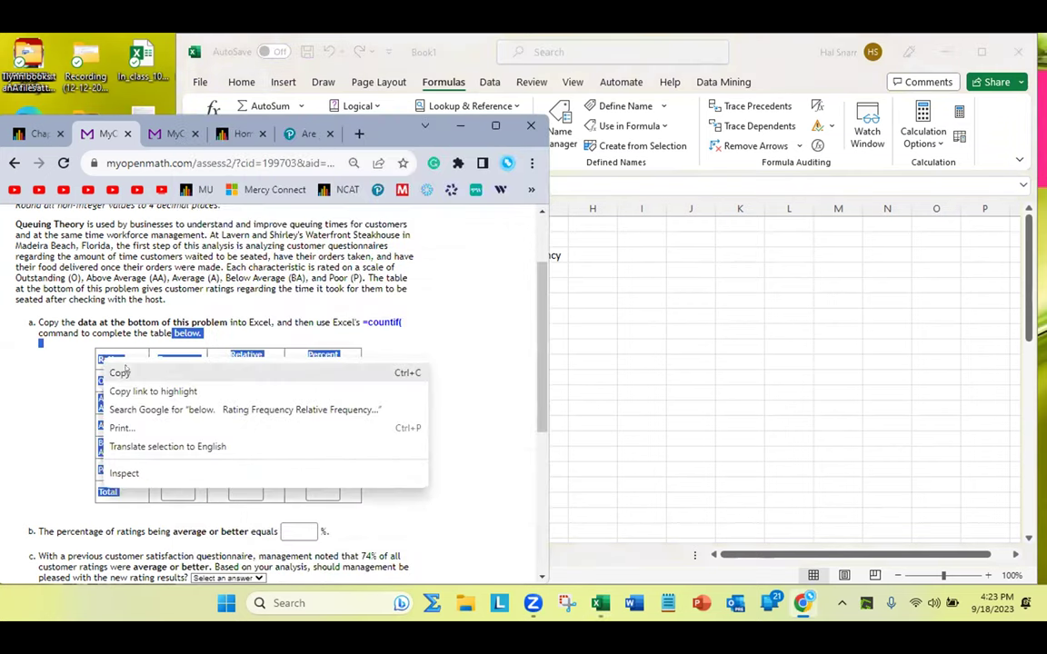
left_click(151, 374)
left_click(678, 333)
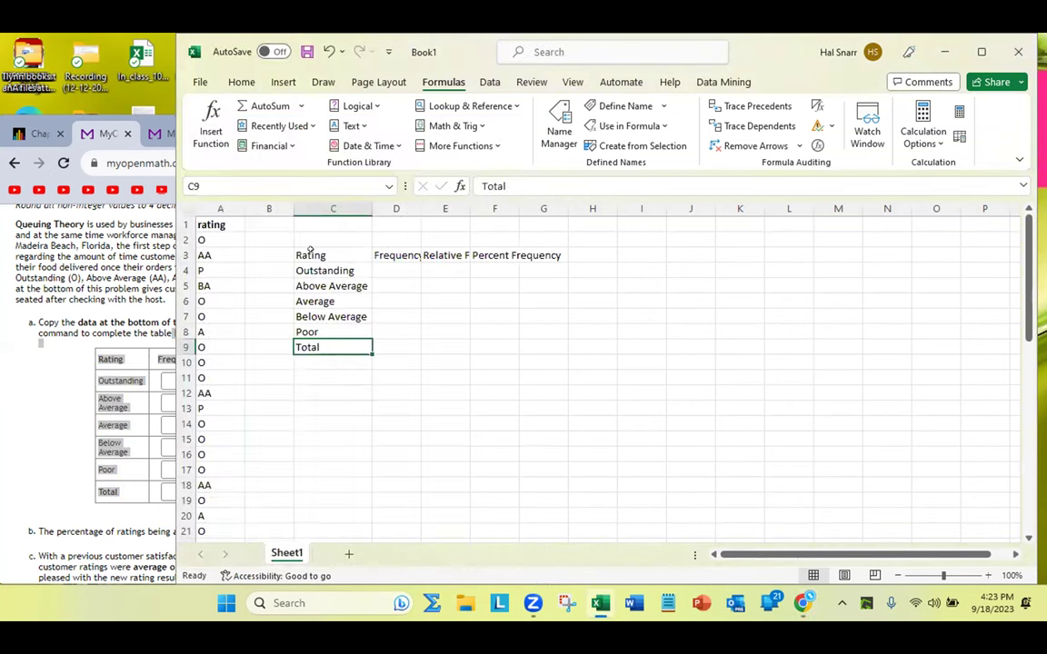
left_click(333, 223)
right_click(333, 222)
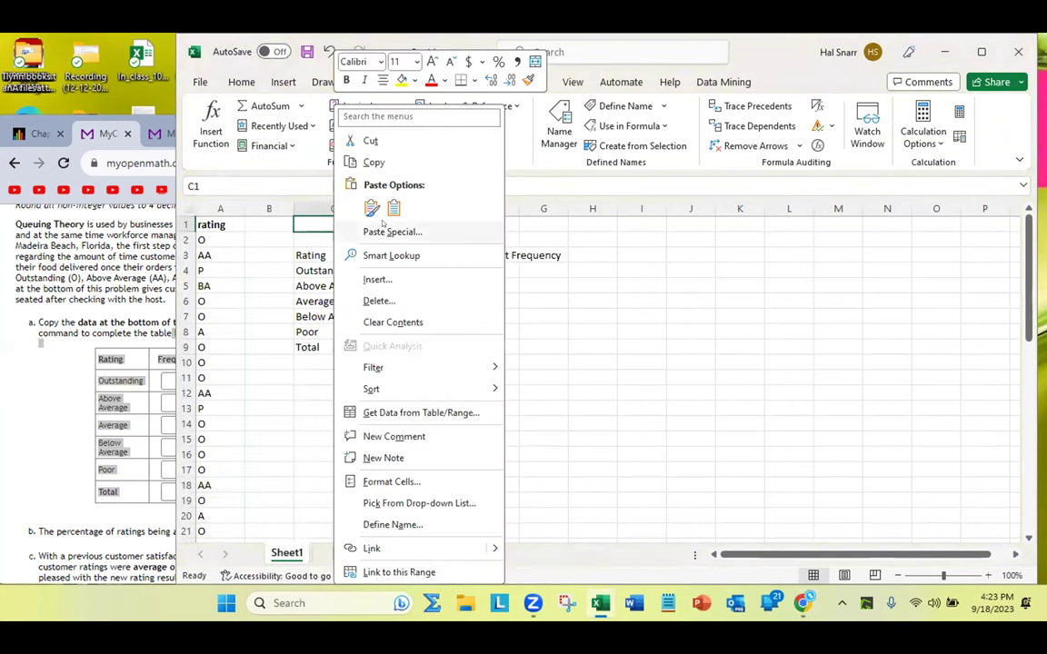
right_click(308, 224)
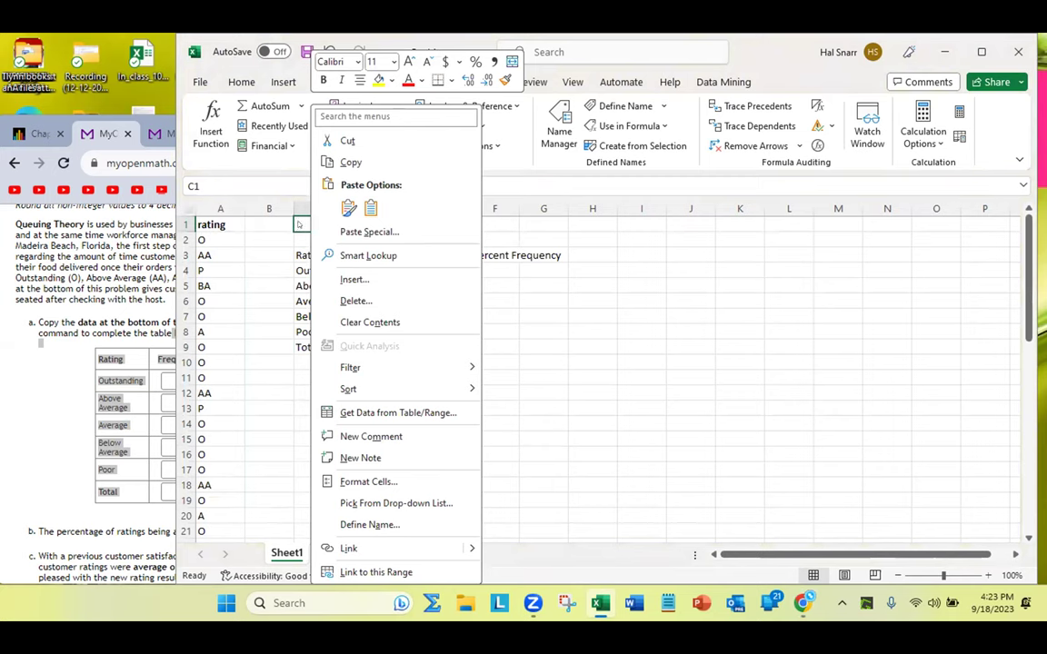
right_click(301, 223)
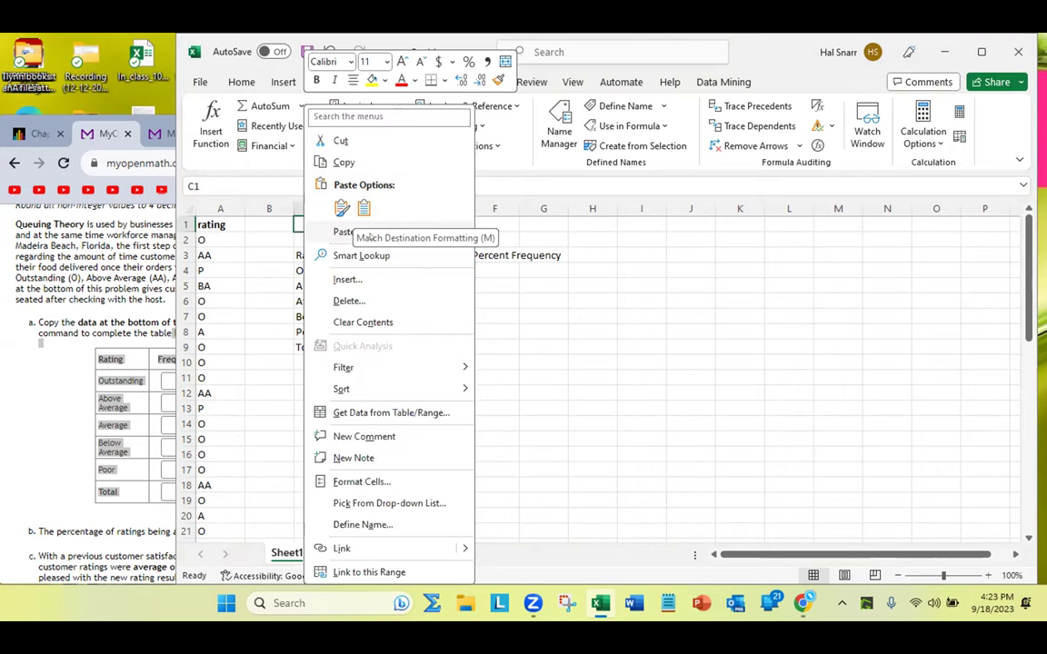
left_click(363, 209)
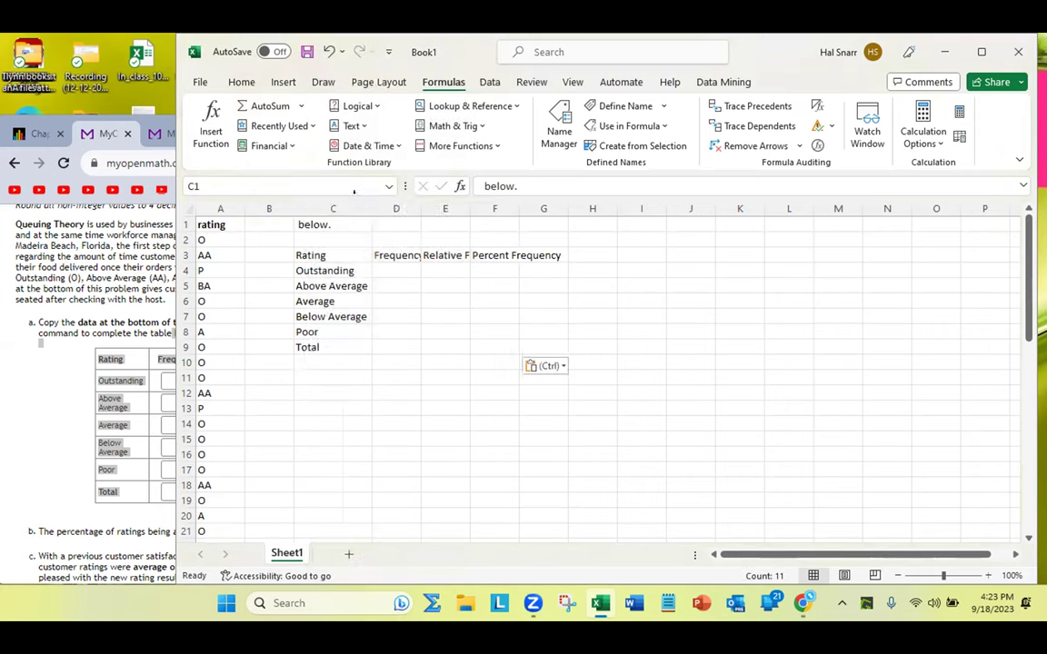
- Clear the word "below." that came with the repeated paste from C1
left_click_drag(836, 362, 787, 361)
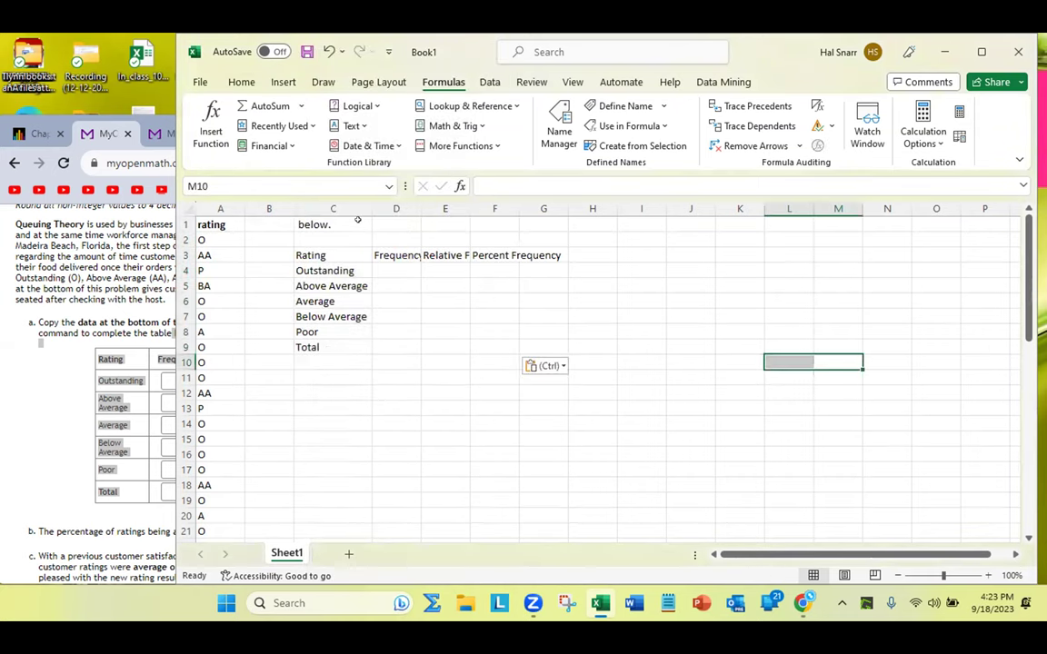
left_click(331, 225)
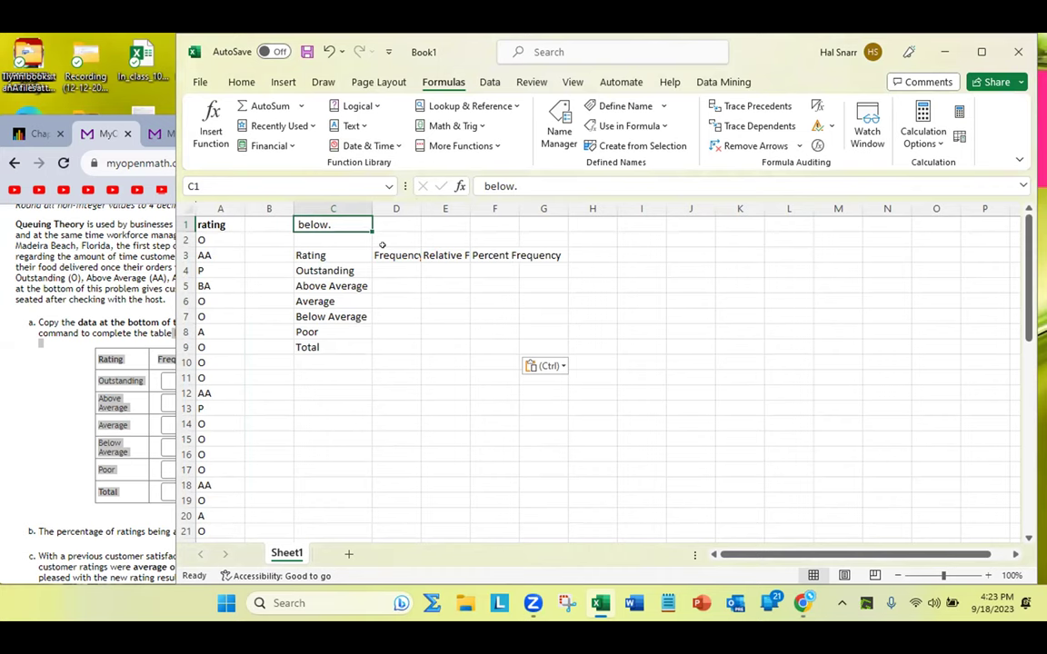
key("Delete")
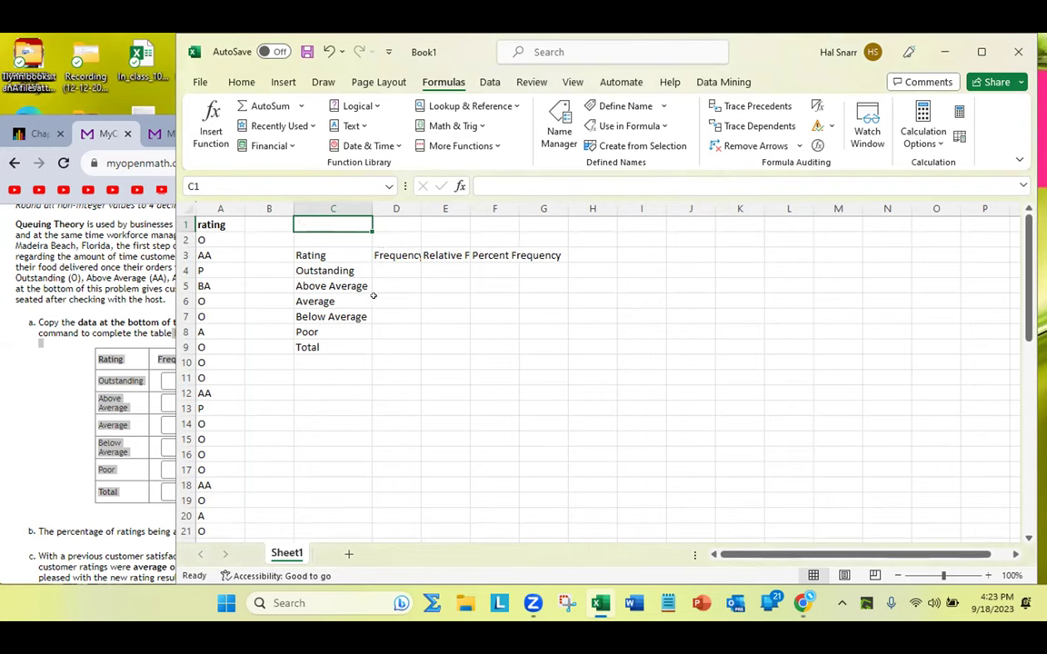
- Select the empty body of the frequency table, D4:G9
left_click(396, 264)
left_click_drag(396, 265, 544, 345)
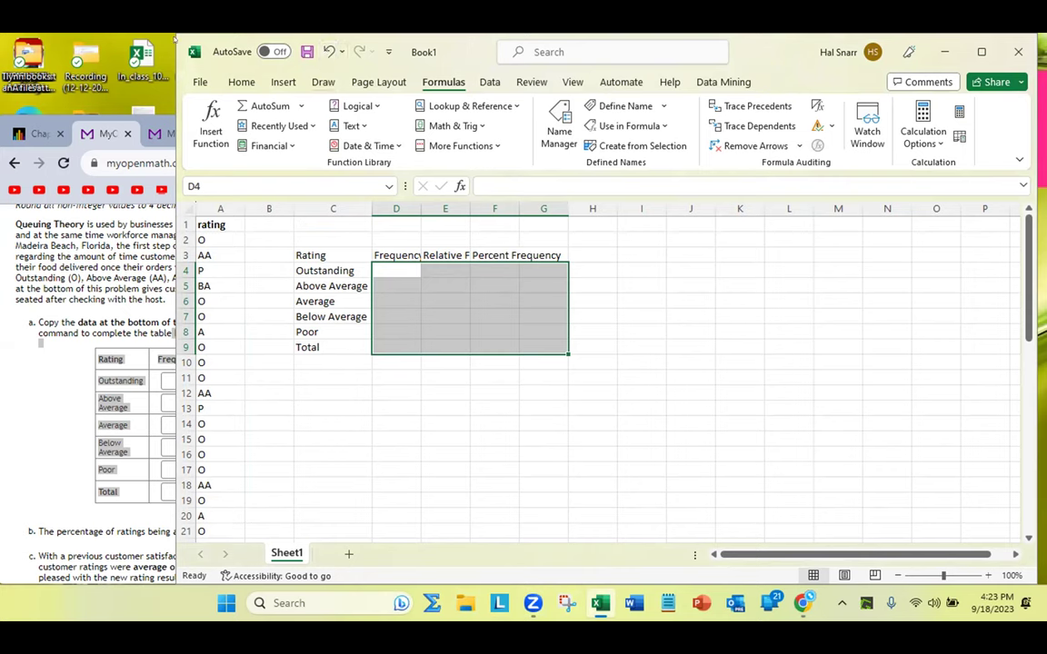
- Maximize the workbook window and try to select the two malformed pasted tables across C1:P13
key("super+shift+s")
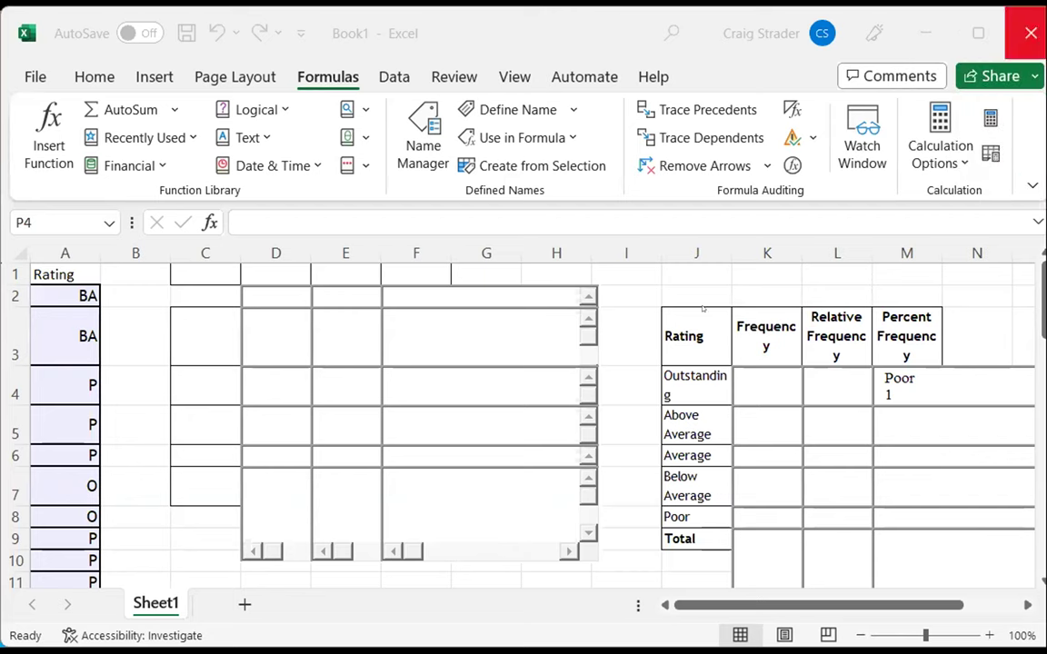
left_click(980, 32)
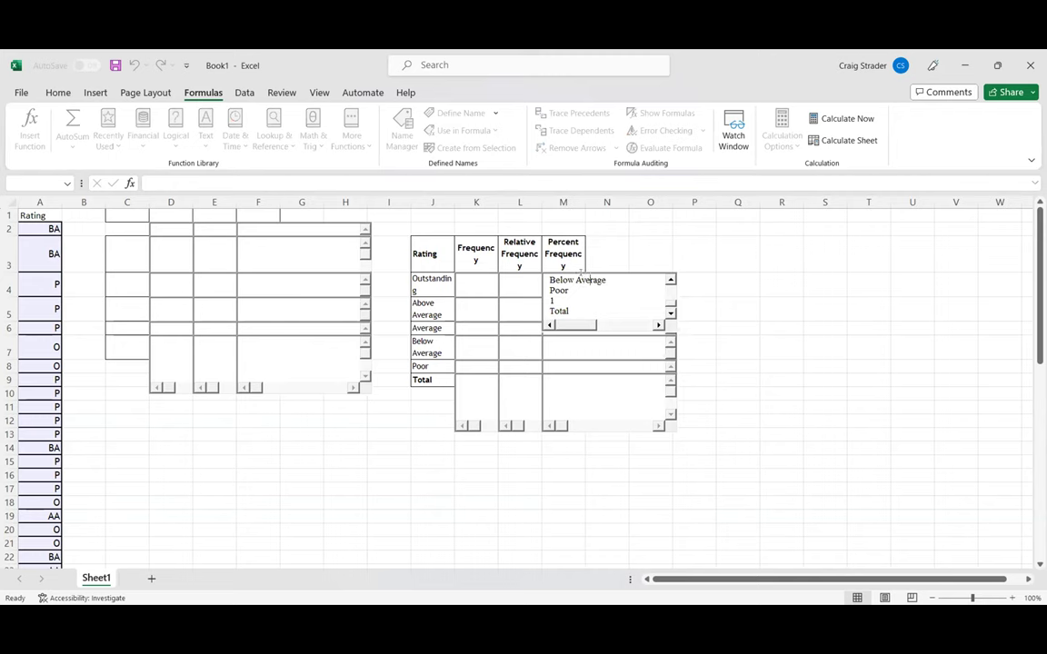
left_click(617, 240)
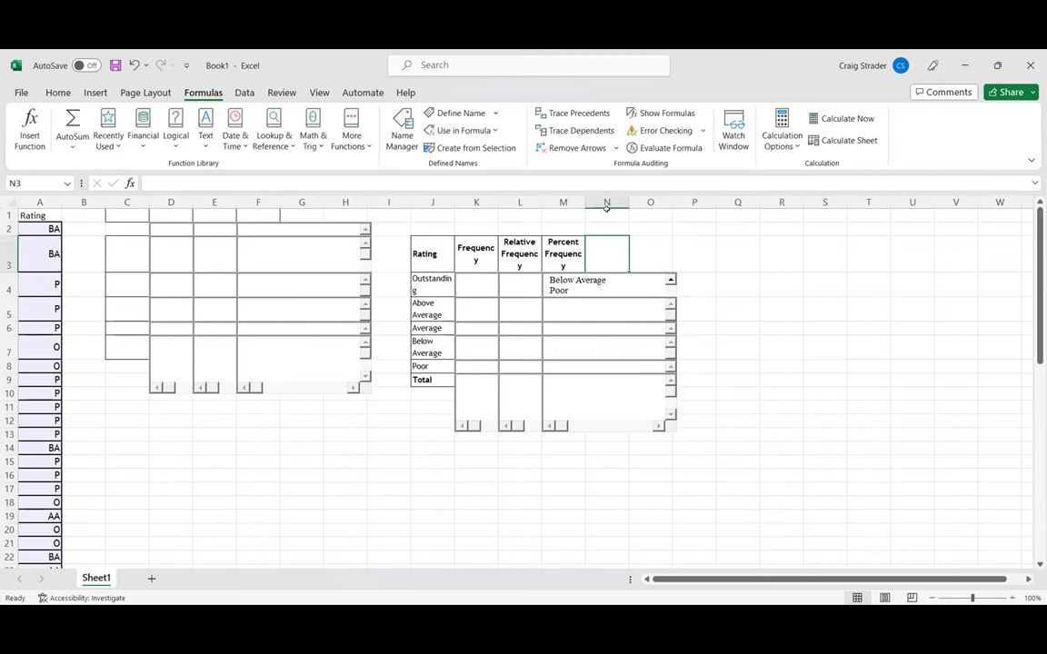
left_click(606, 210)
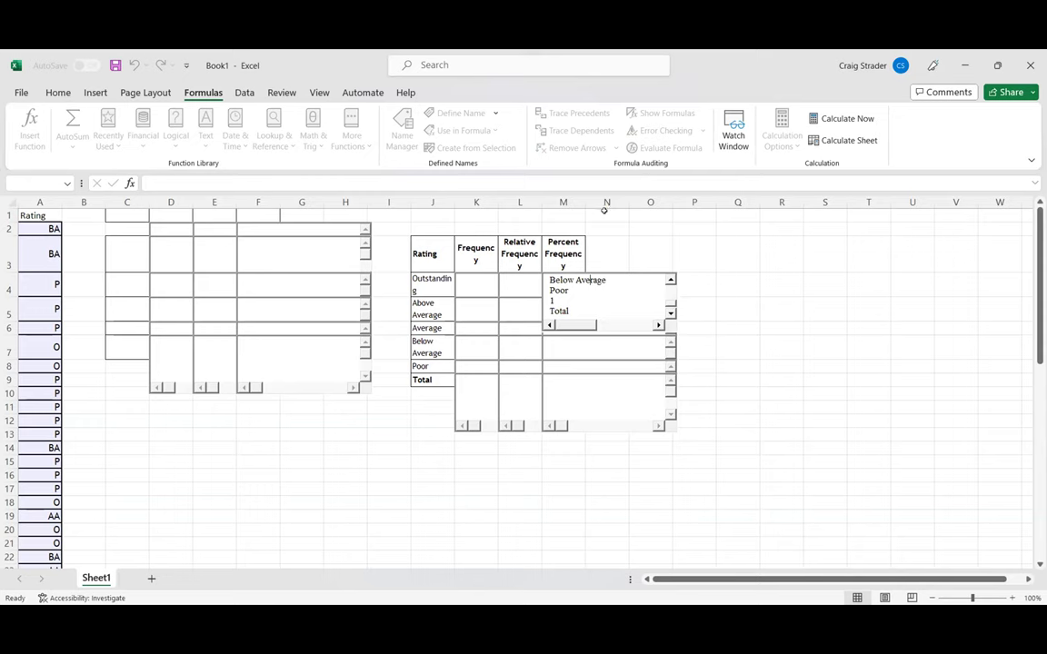
left_click(602, 212)
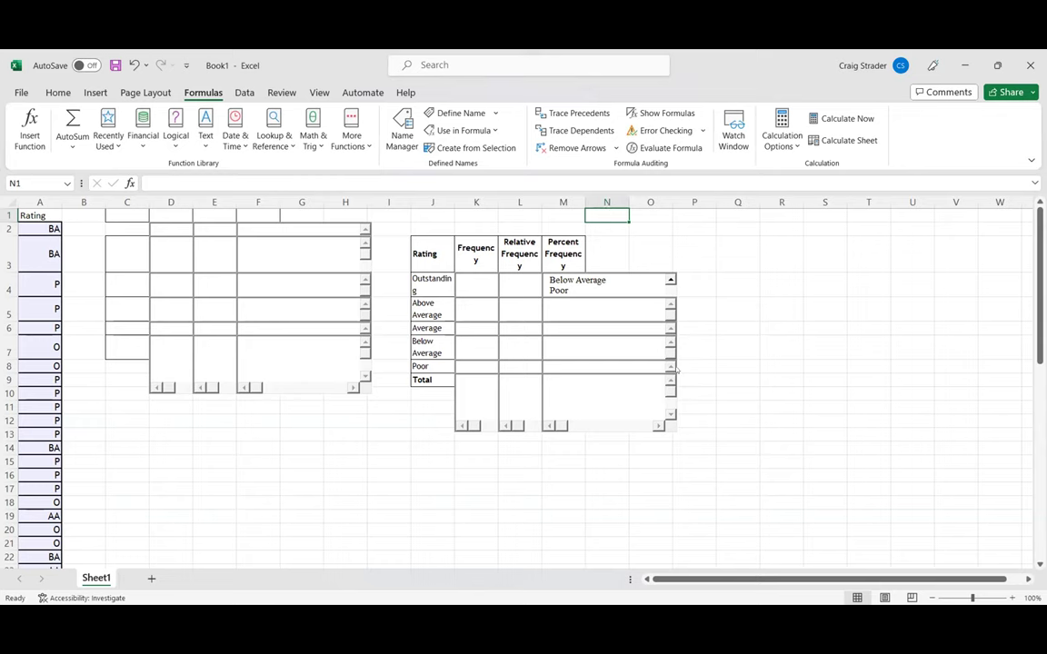
left_click_drag(694, 432, 108, 221)
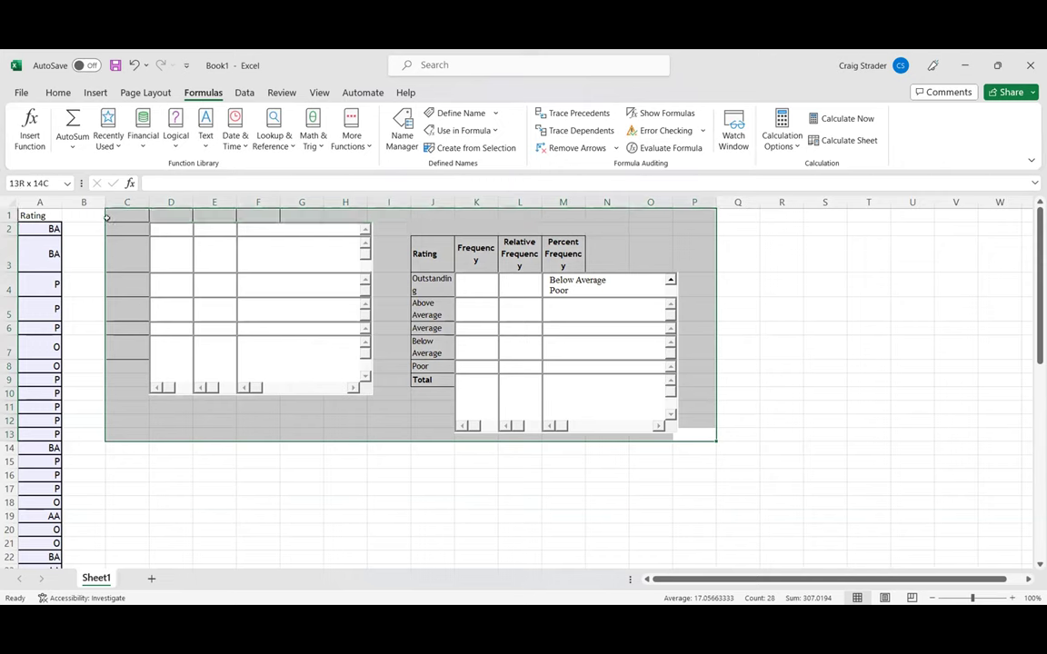
left_click(522, 243)
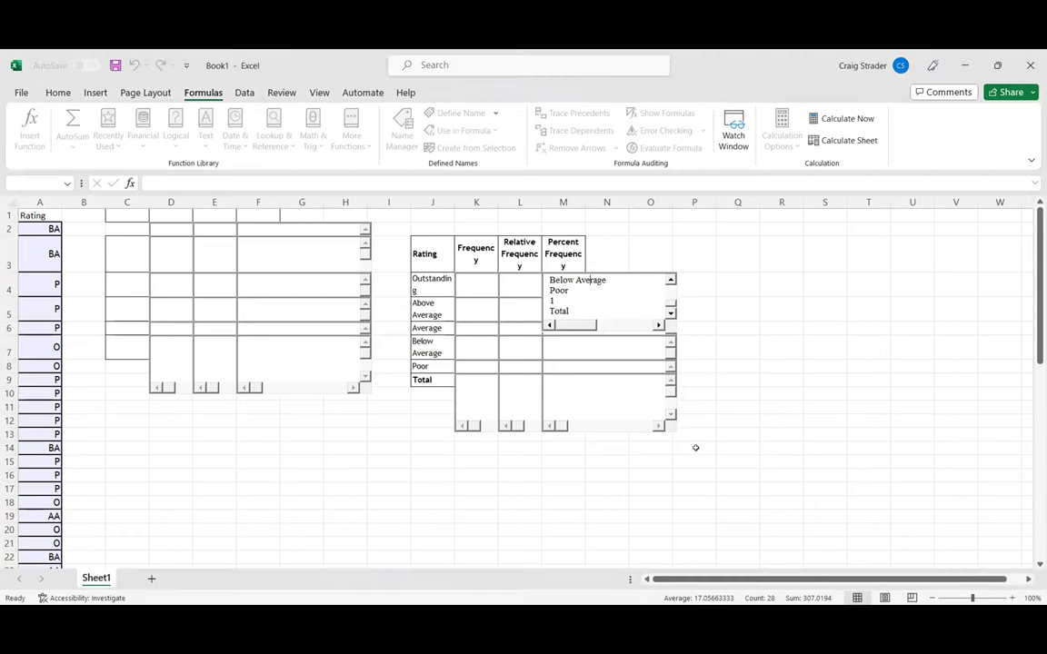
left_click_drag(622, 246, 641, 229)
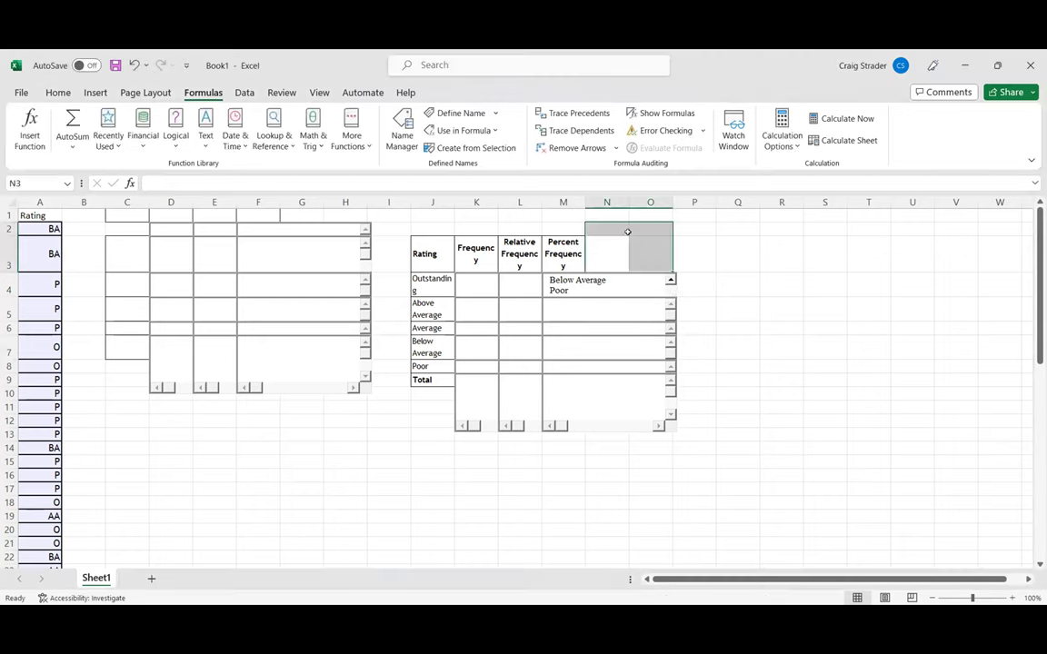
left_click(650, 229)
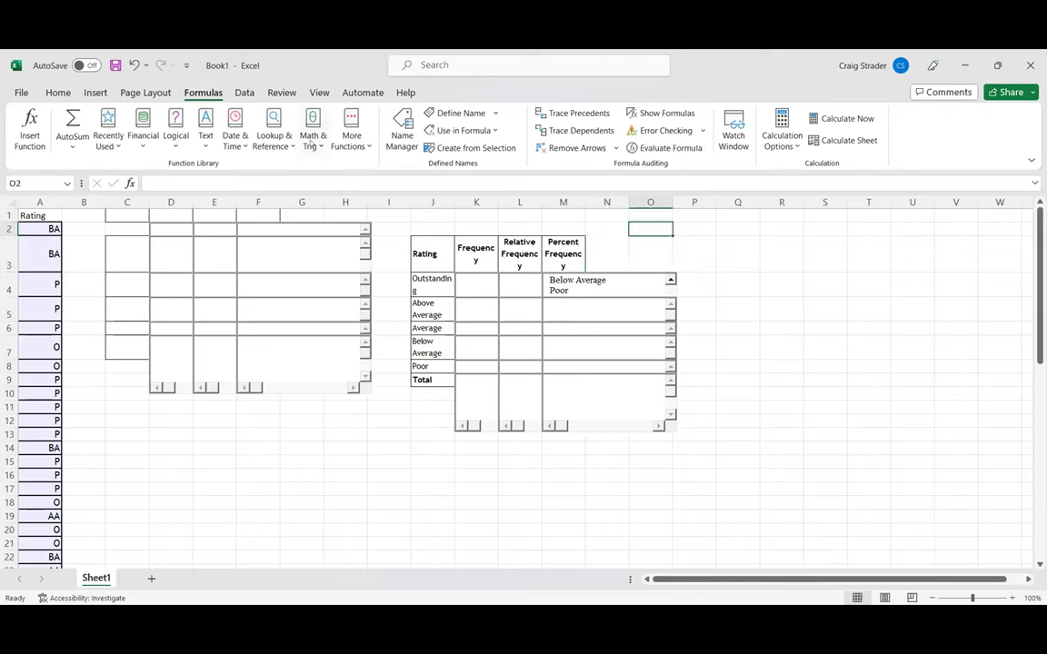
left_click(134, 64)
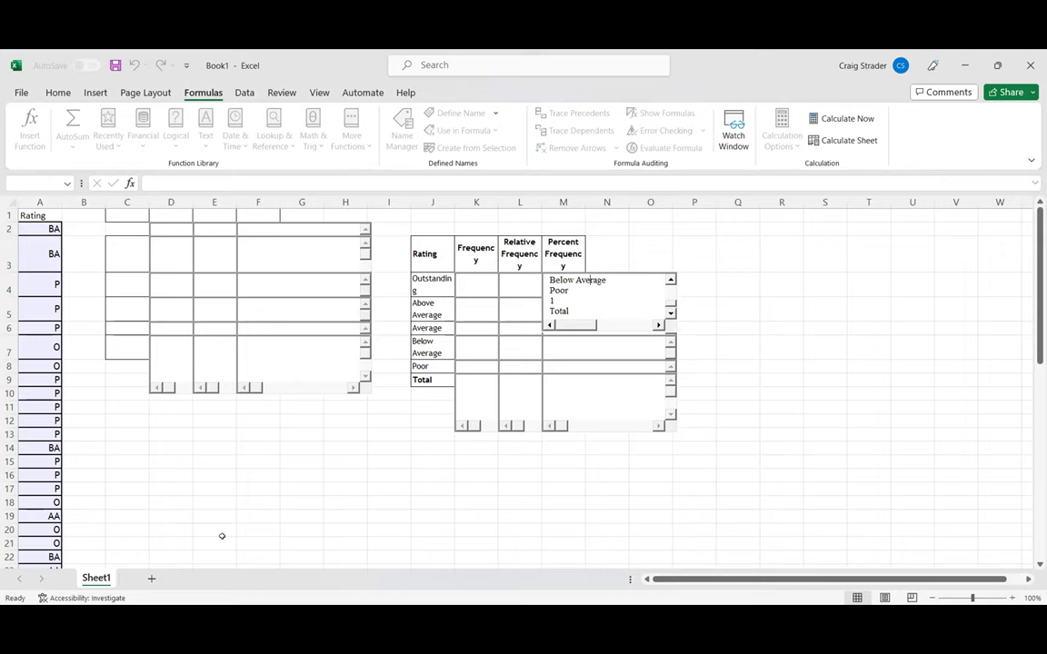
- Copy the Rating column A and paste it as values only into column A of a new sheet
left_click(41, 193)
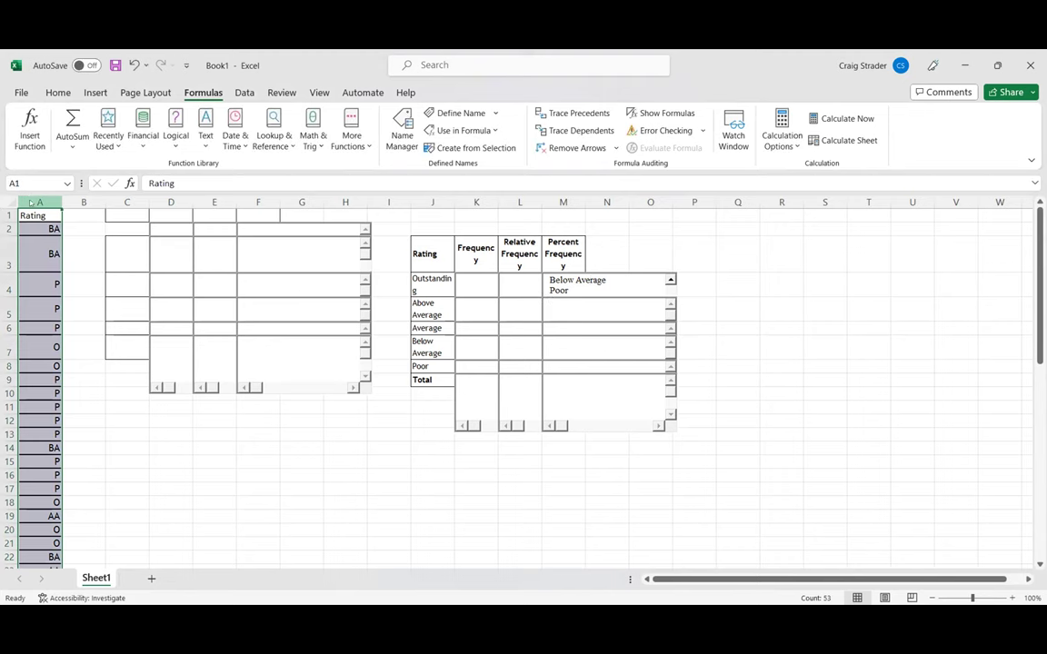
right_click(30, 198)
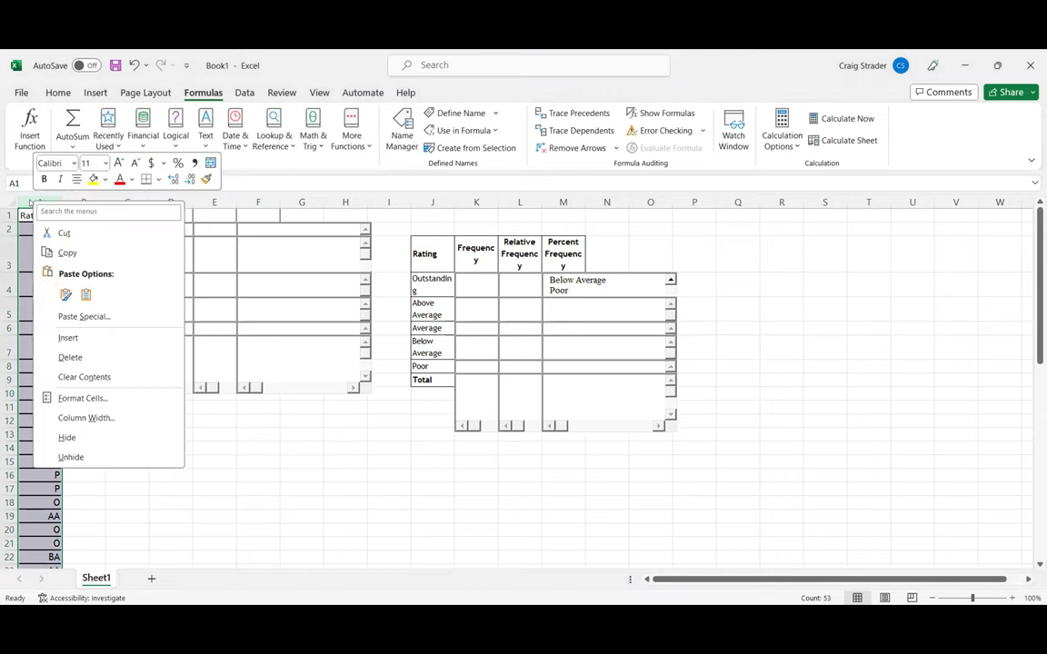
left_click(66, 249)
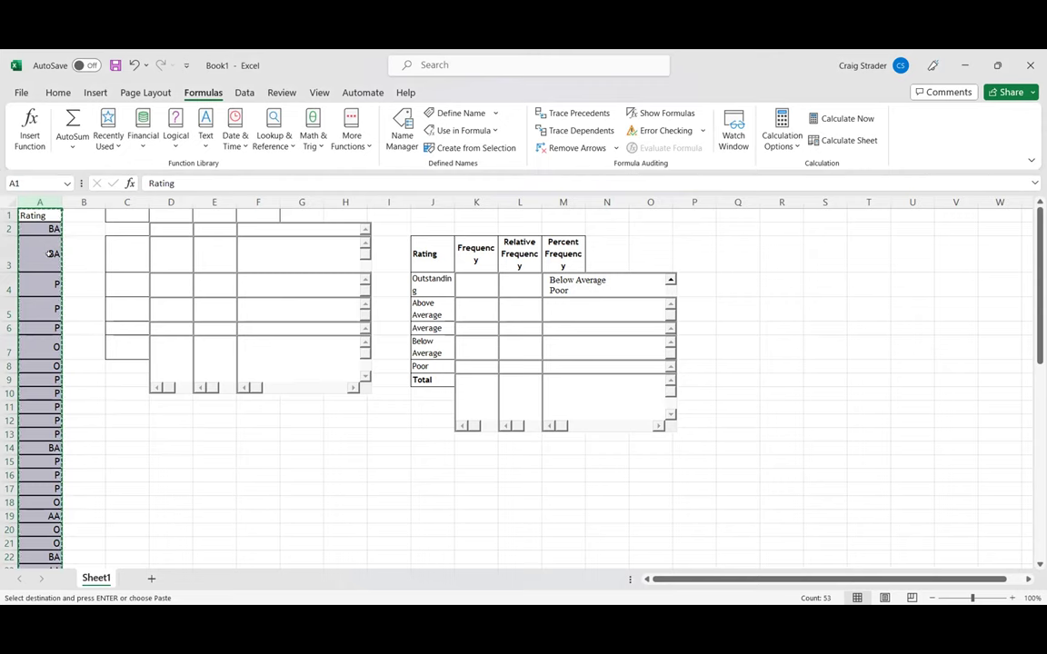
left_click(152, 577)
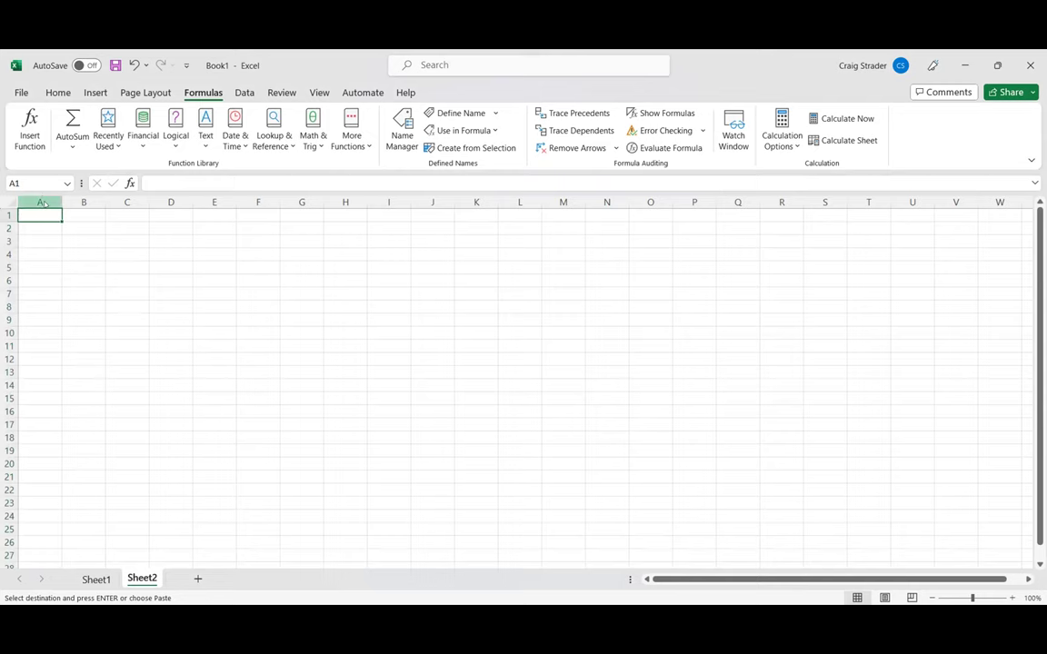
right_click(40, 200)
key("Escape")
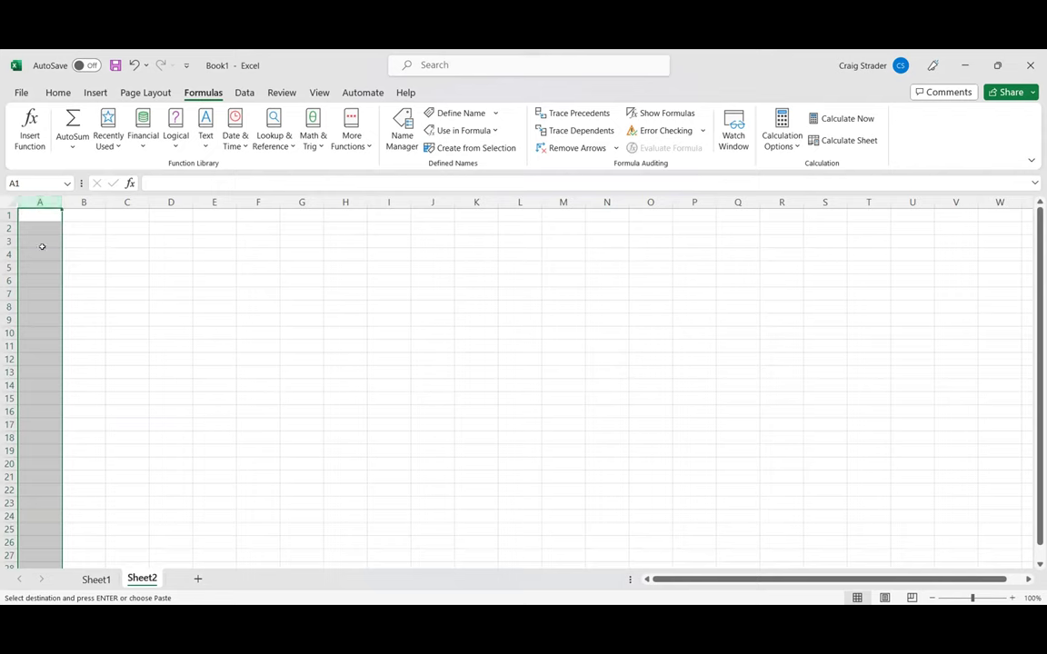
right_click(51, 201)
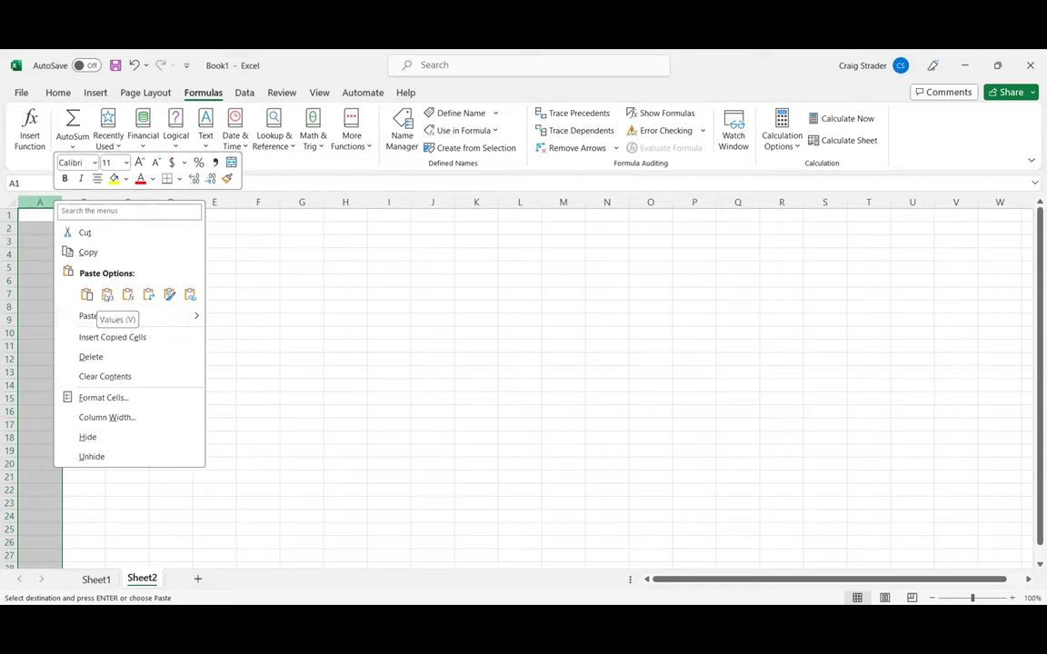
left_click(106, 294)
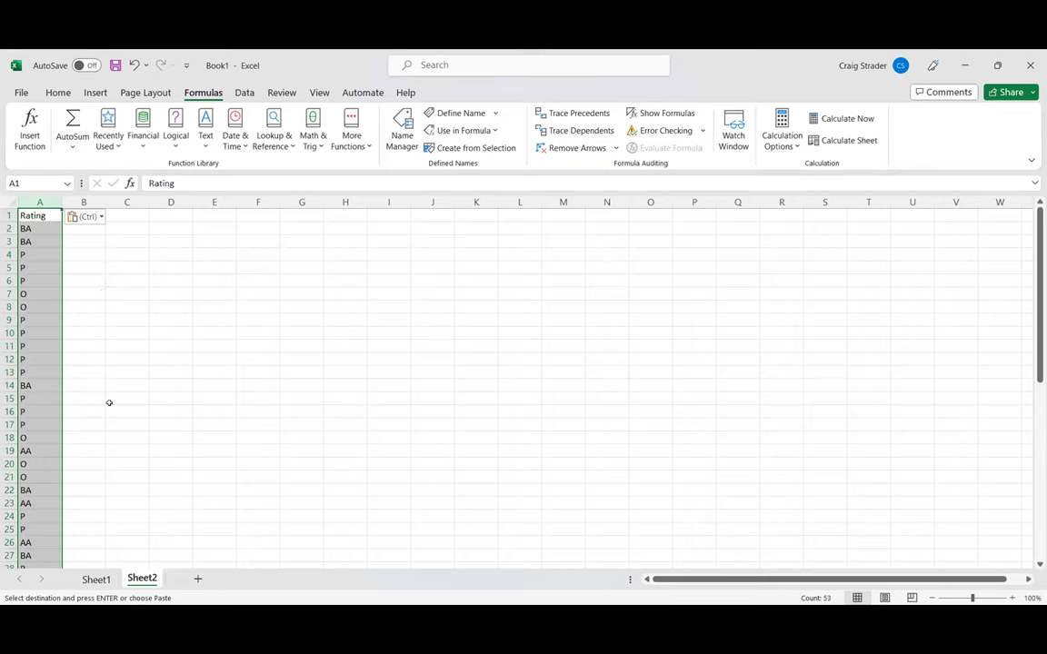
- Delete the old Sheet1 containing the malformed tables, and restore the workbook window to its smaller size
right_click(97, 579)
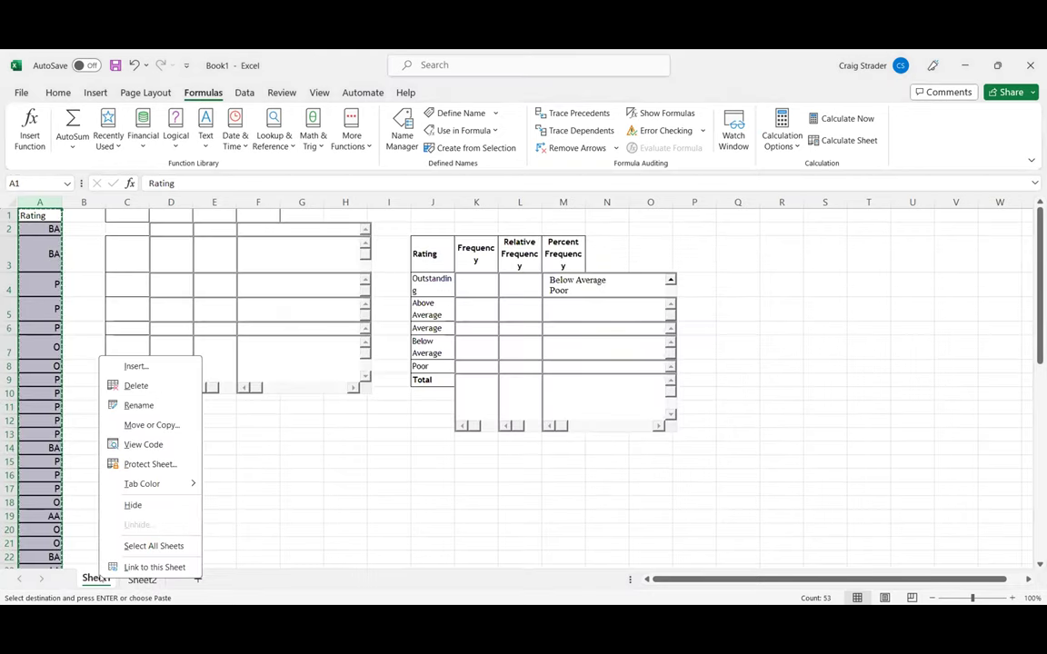
left_click(135, 386)
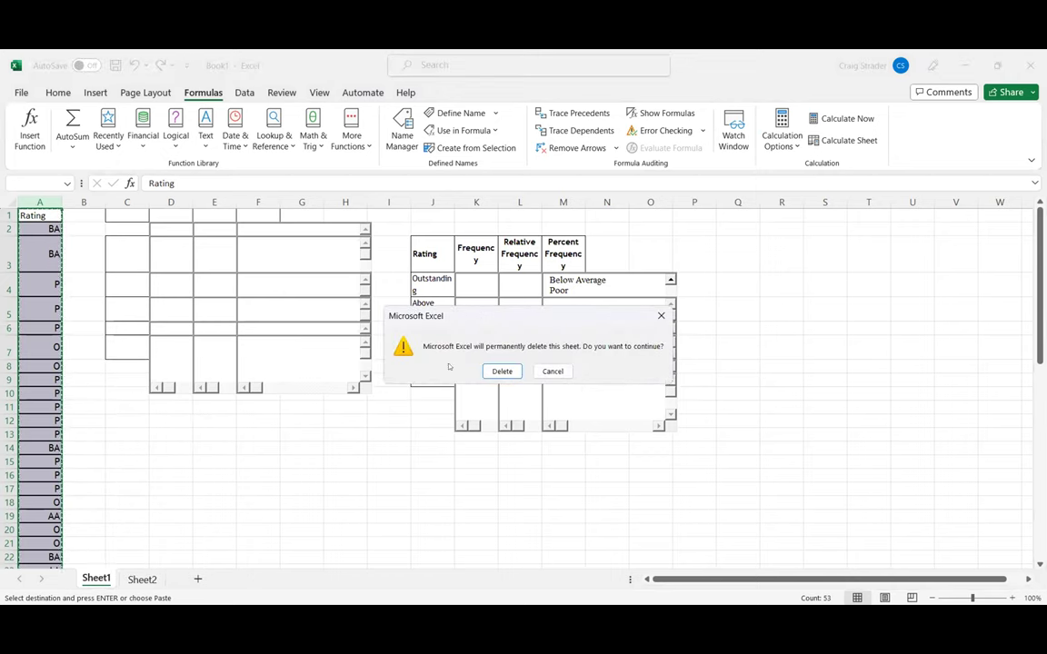
left_click(502, 371)
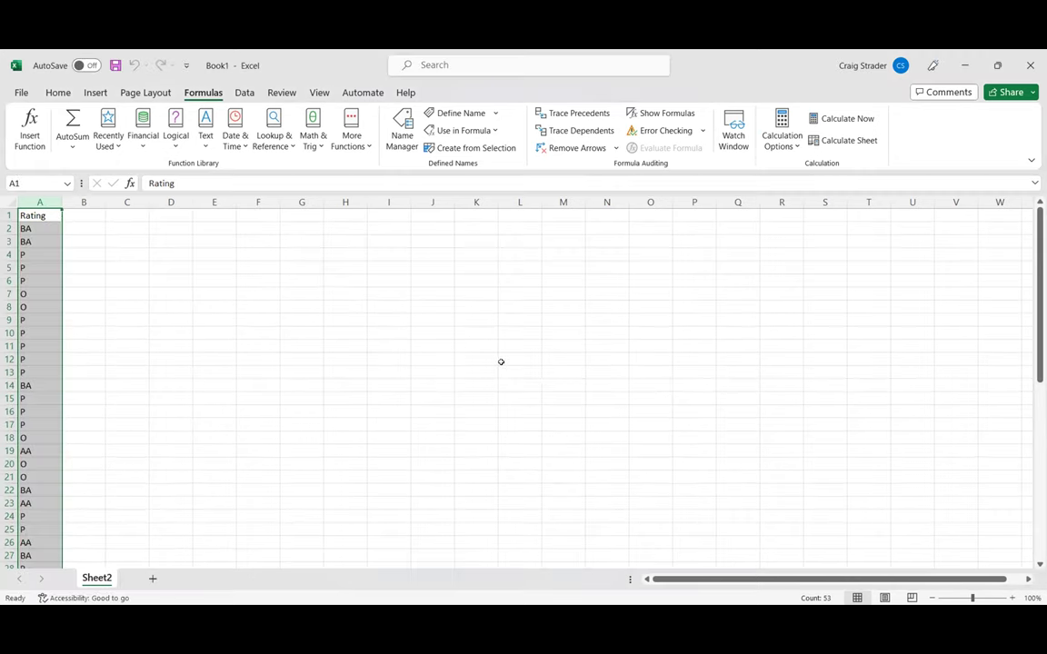
right_click(40, 201)
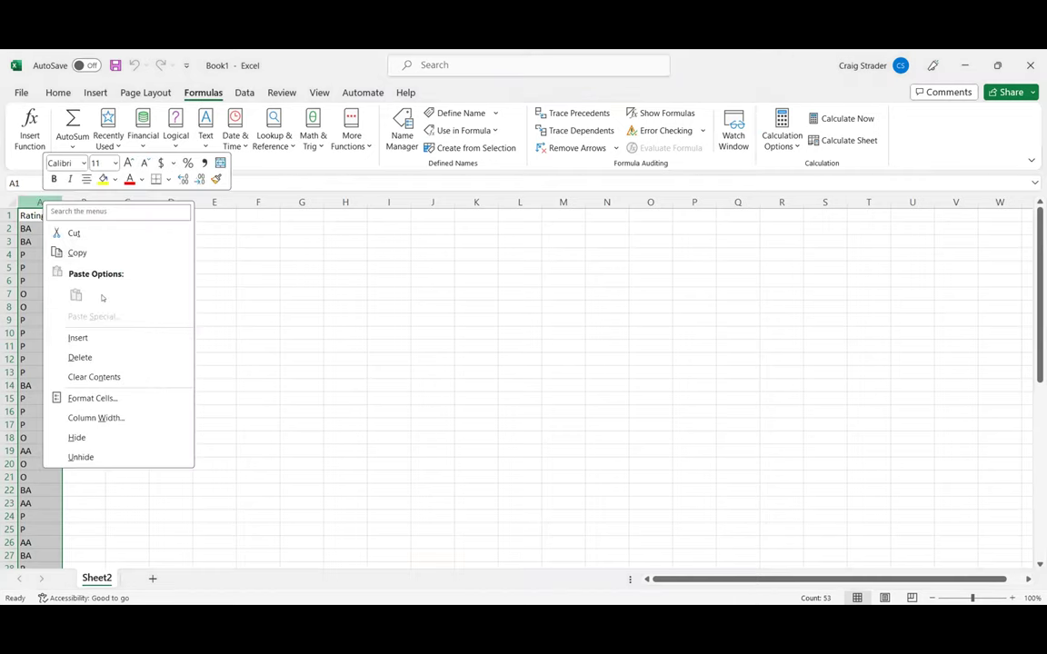
left_click(345, 372)
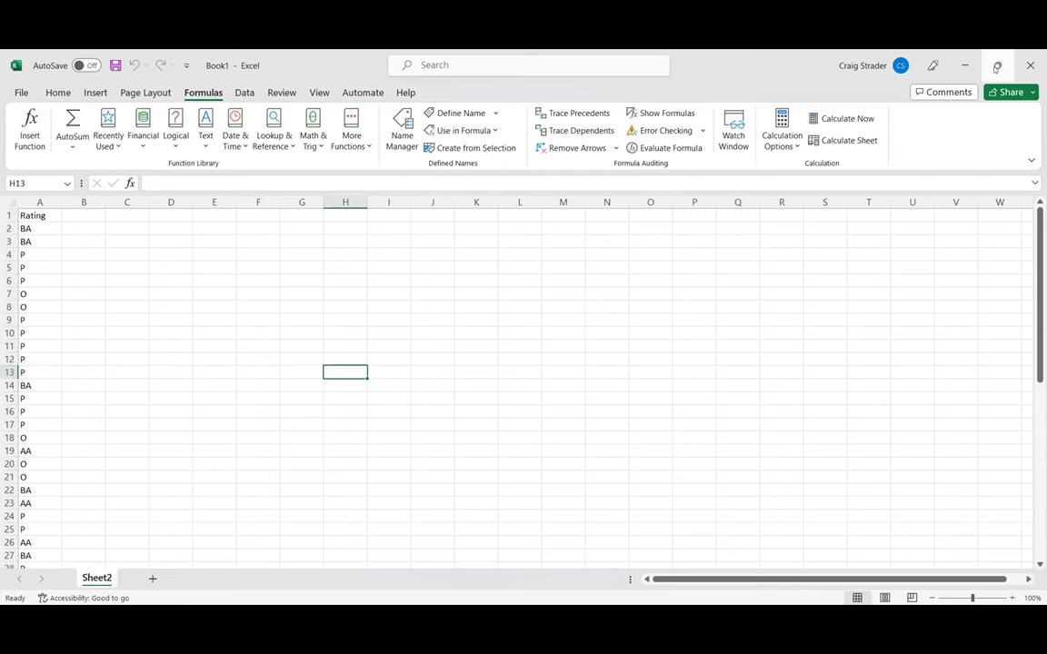
left_click(997, 66)
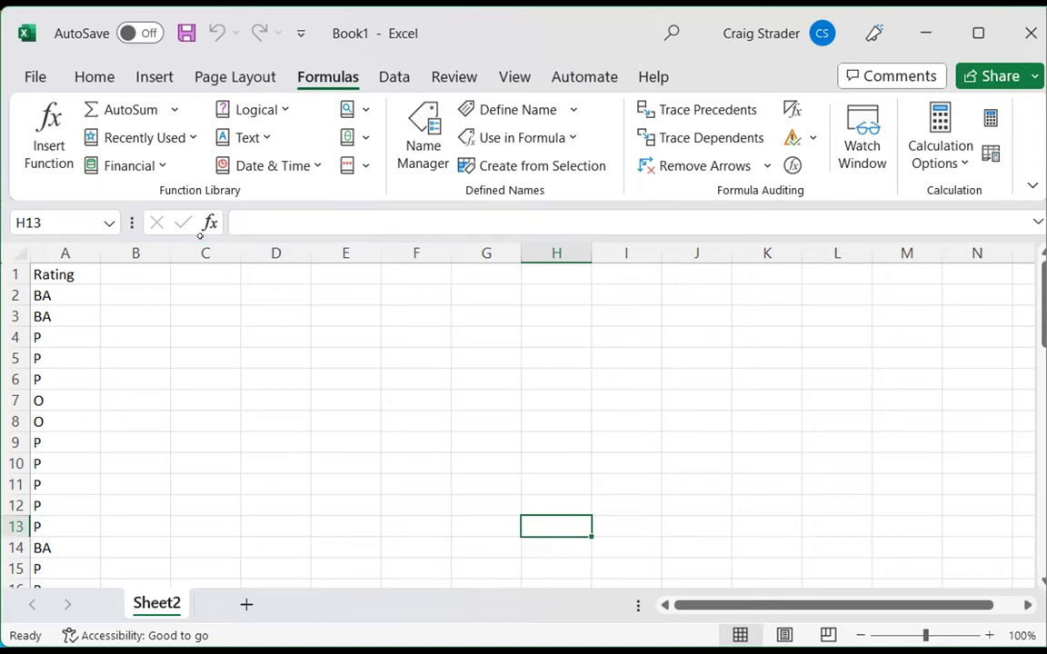
left_click(183, 276)
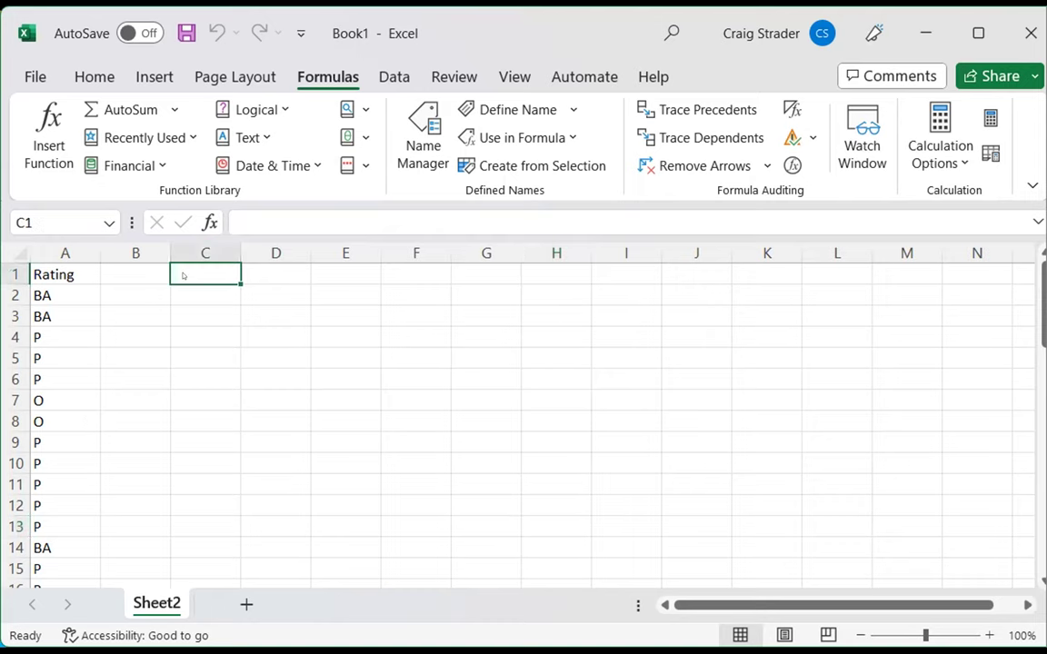
right_click(184, 276)
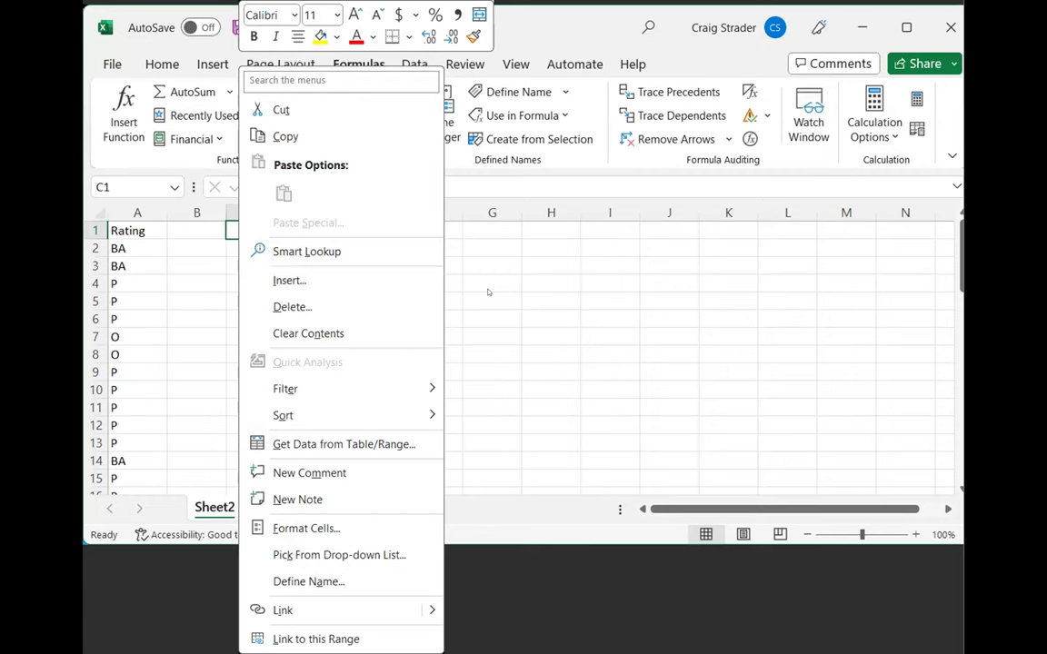
left_click(196, 265)
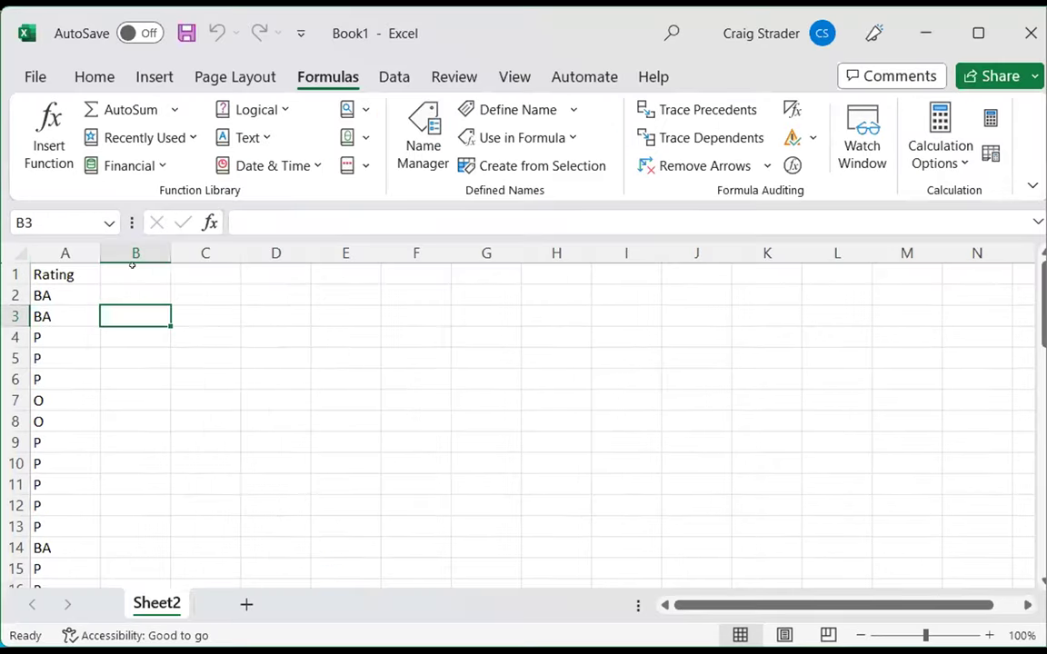
left_click(205, 271)
right_click(210, 276)
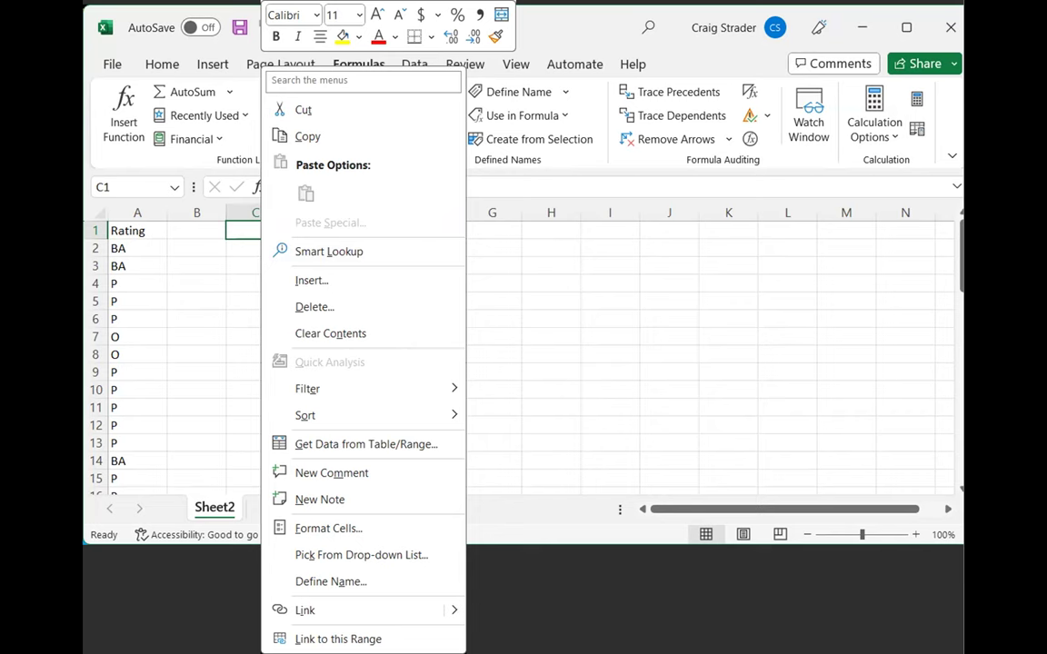
key("Escape")
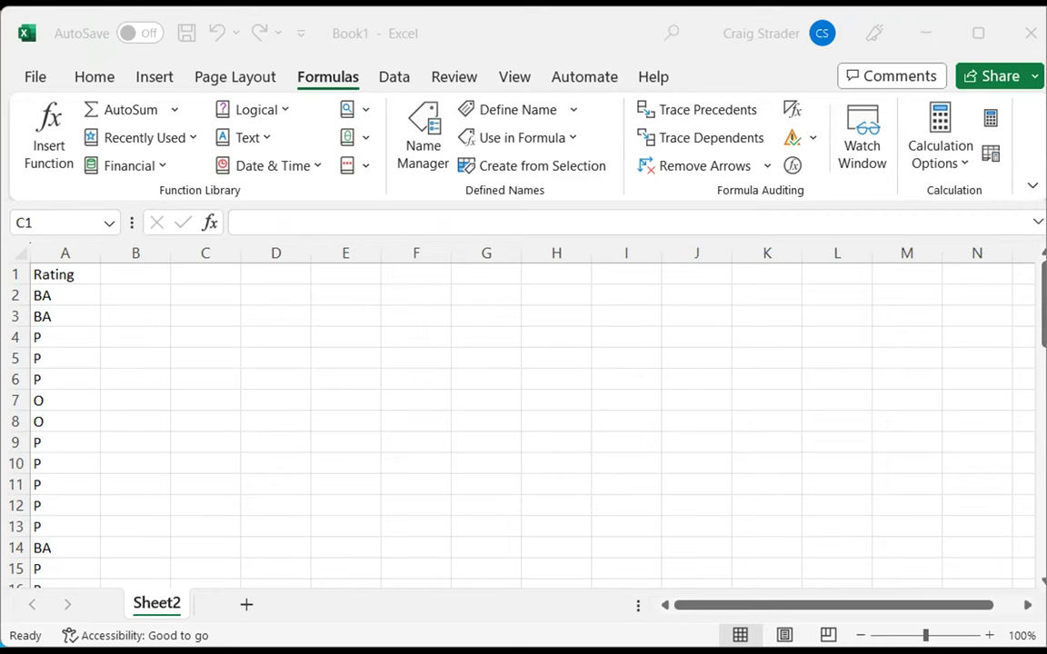
- Paste the copied frequency table at C1, matching destination formatting, and move it down so its header row starts at C3
left_click(204, 266)
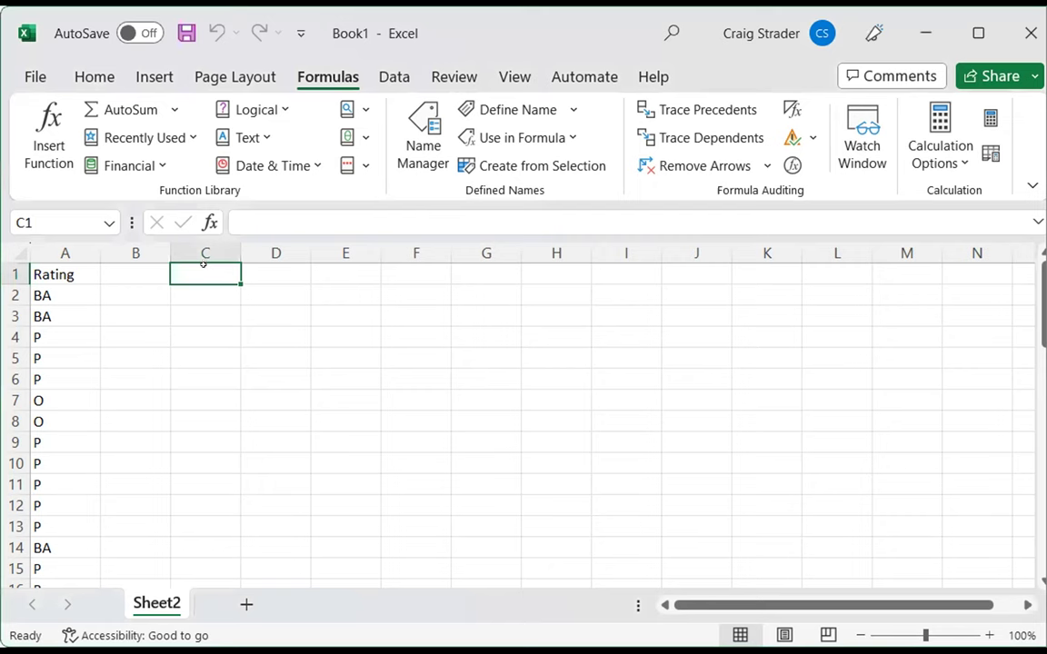
right_click(211, 275)
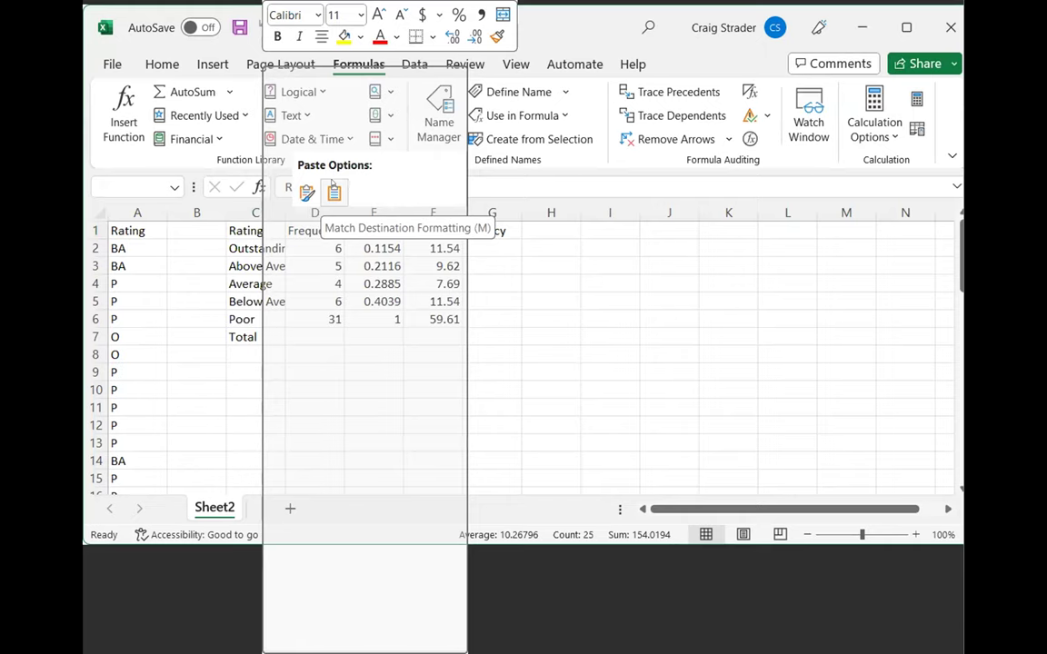
left_click(571, 277)
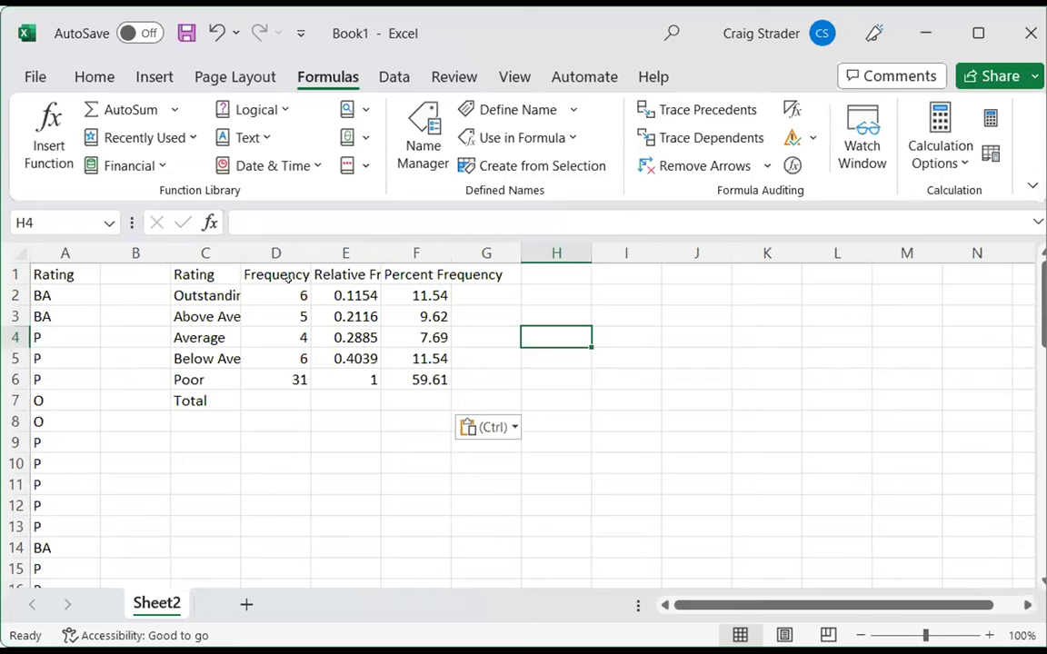
left_click_drag(195, 275, 285, 454)
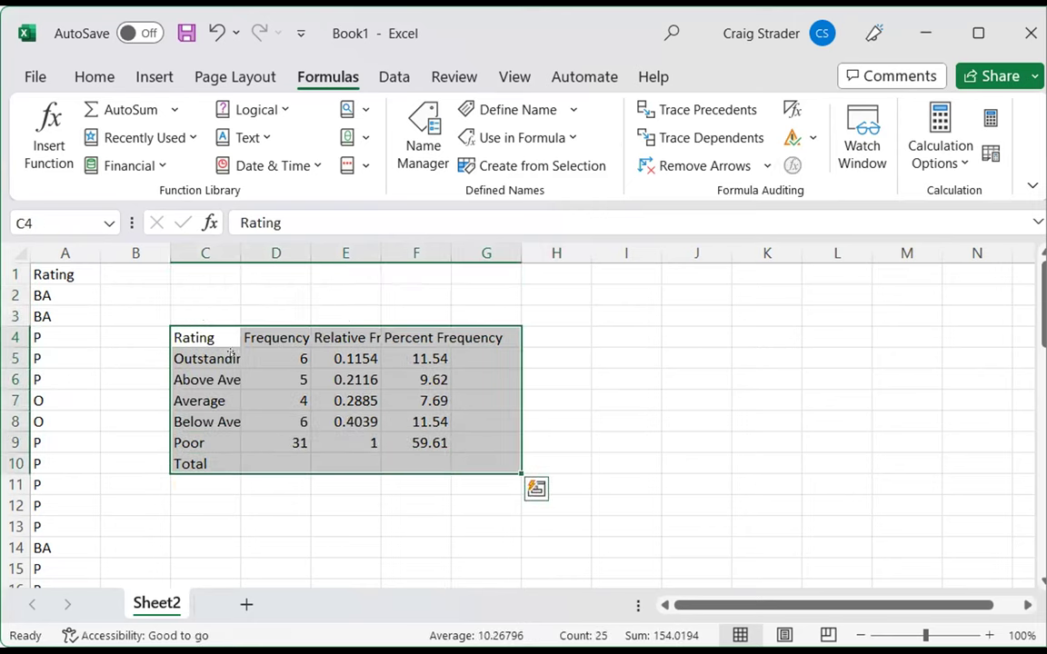
left_click_drag(206, 321, 216, 313)
- Clear the pasted numbers from the frequency table body, D4:G9, keeping the headers and rating labels
left_click(284, 333)
left_click_drag(284, 335, 453, 430)
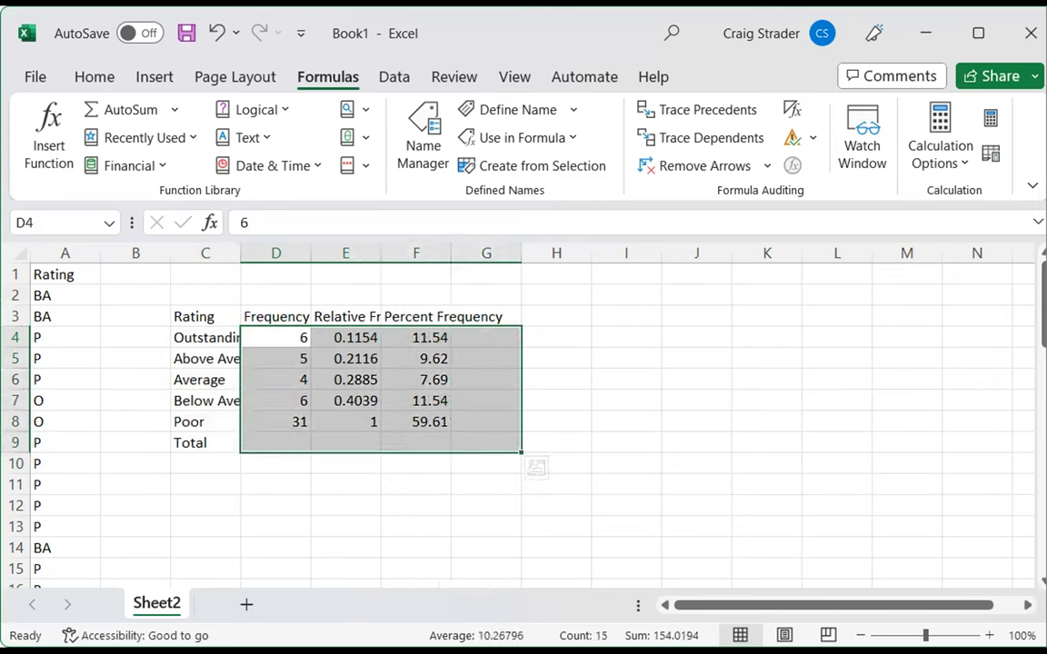
key("Delete")
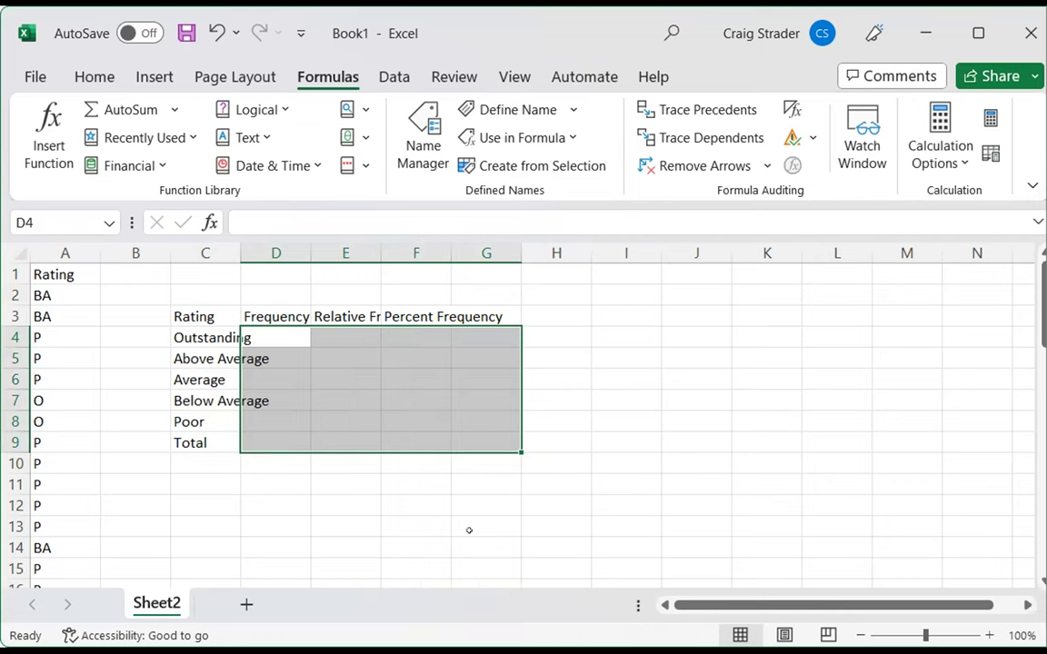
left_click(664, 436)
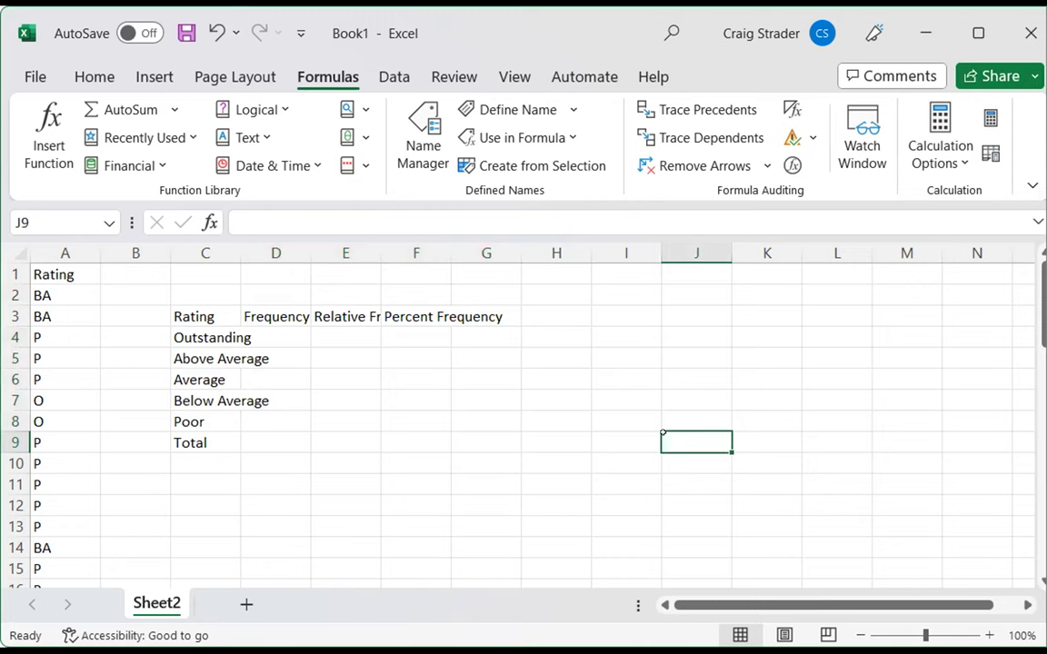
left_click(49, 245)
right_click(51, 247)
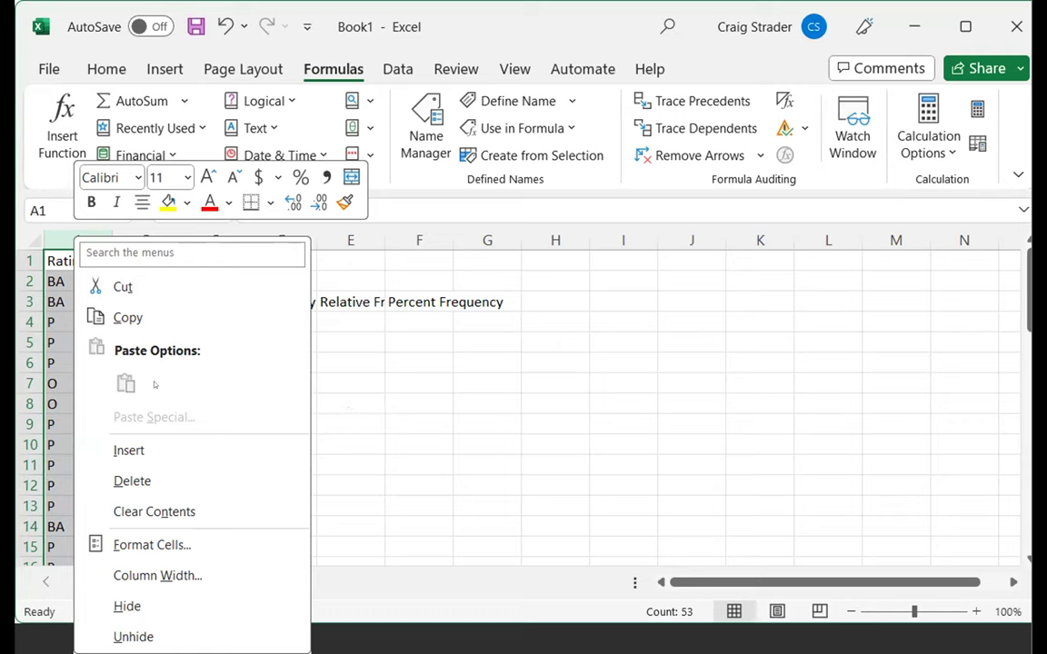
left_click(415, 427)
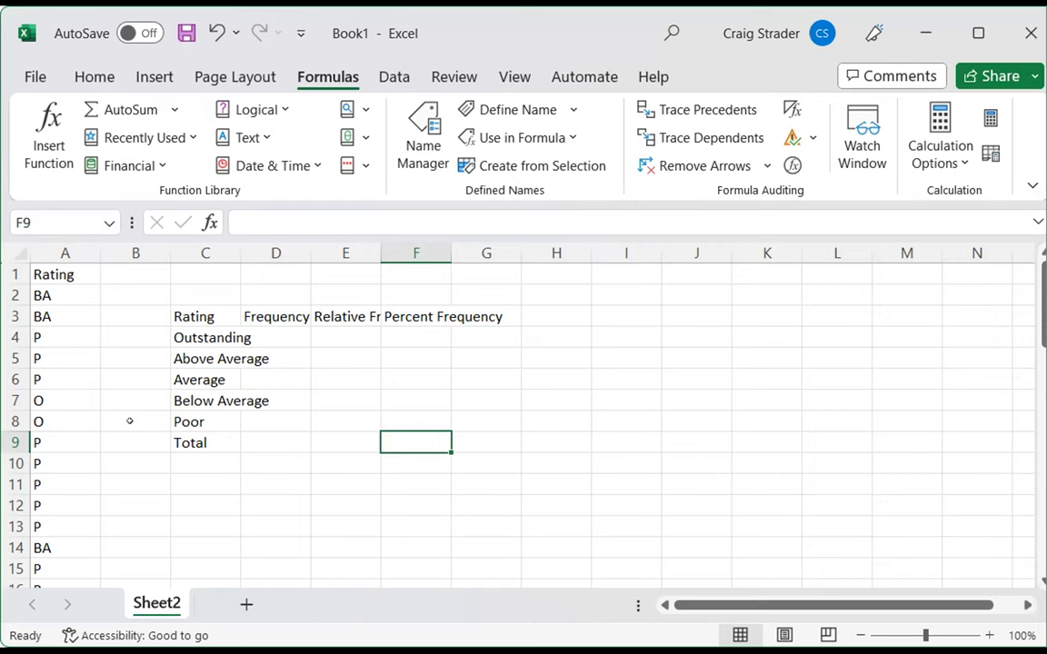
left_click(233, 309)
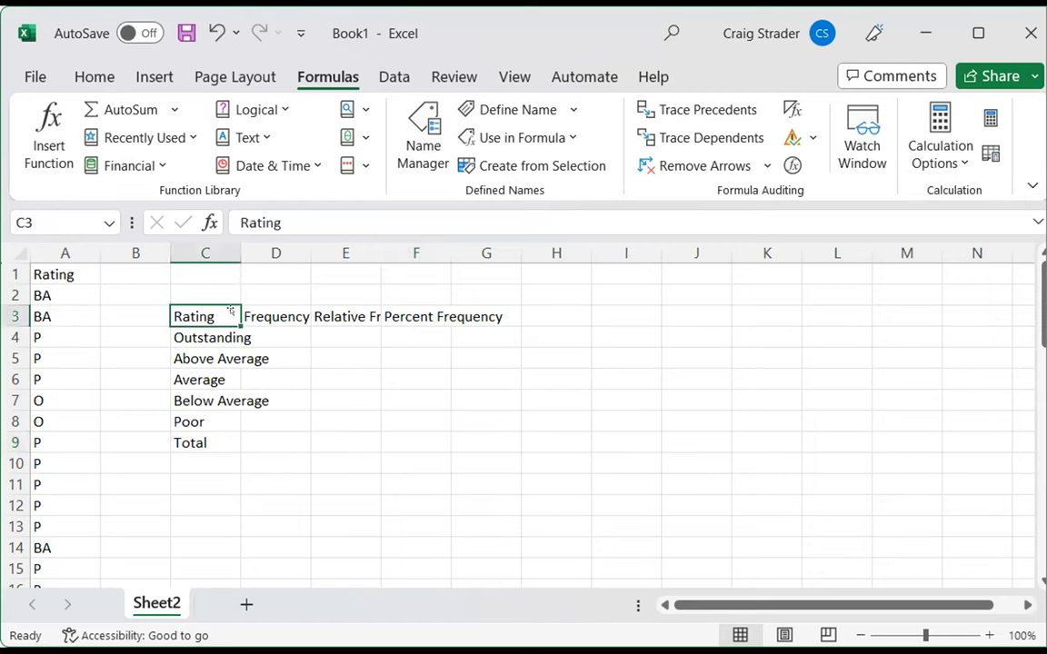
double_click(275, 251)
left_click_drag(424, 252, 471, 248)
left_click_drag(536, 248, 606, 248)
left_click_drag(355, 247, 381, 247)
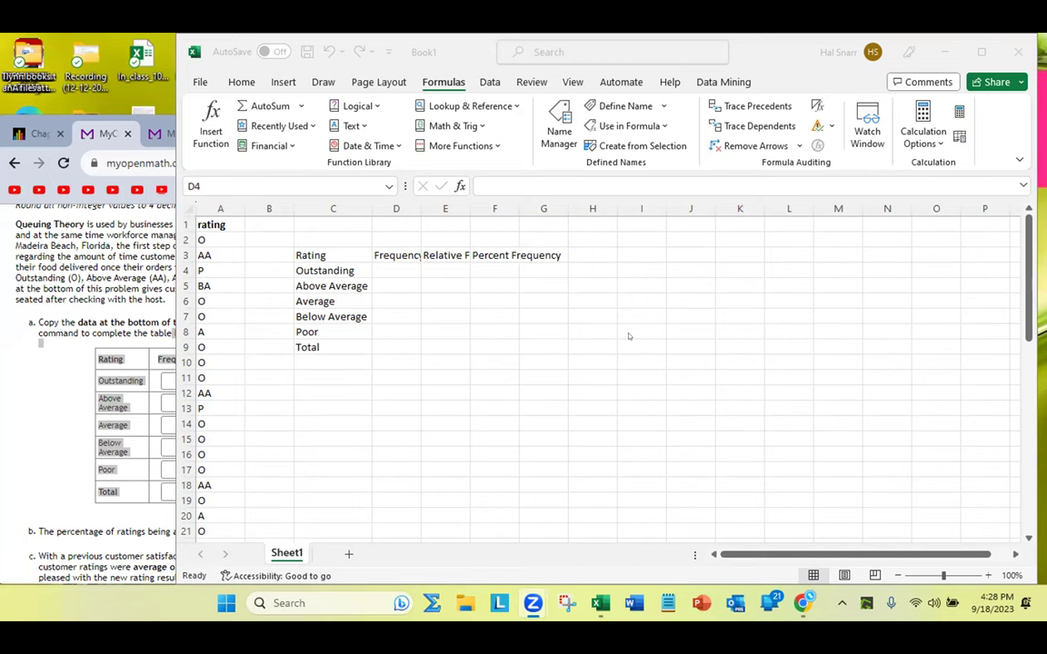
- Wrap the text in the frequency table's header cells D3:G3
left_click_drag(396, 269, 543, 347)
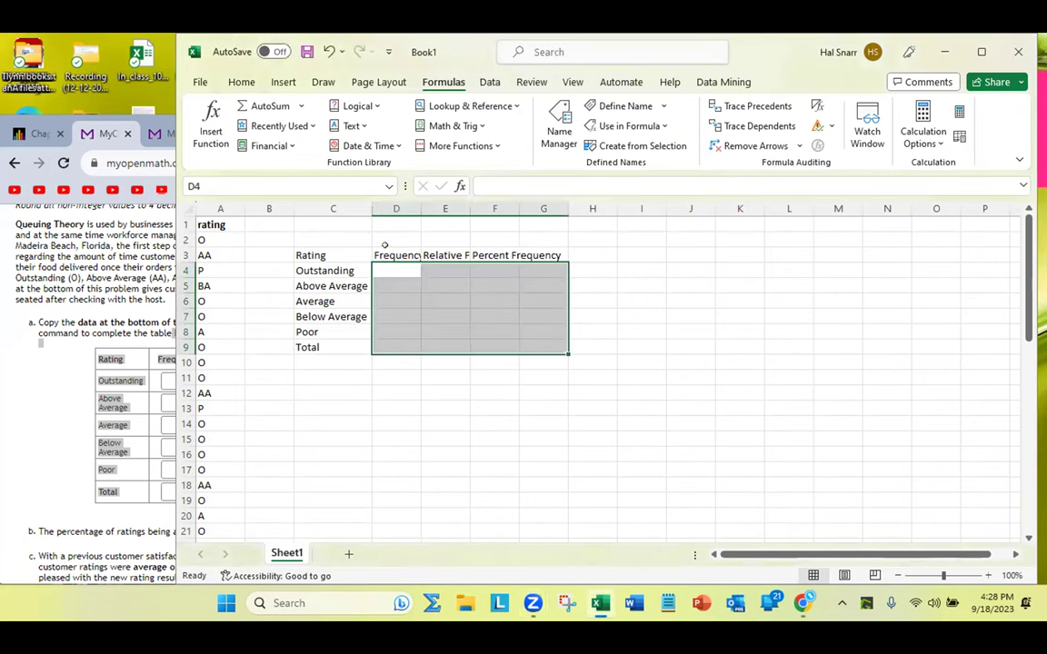
left_click(444, 255)
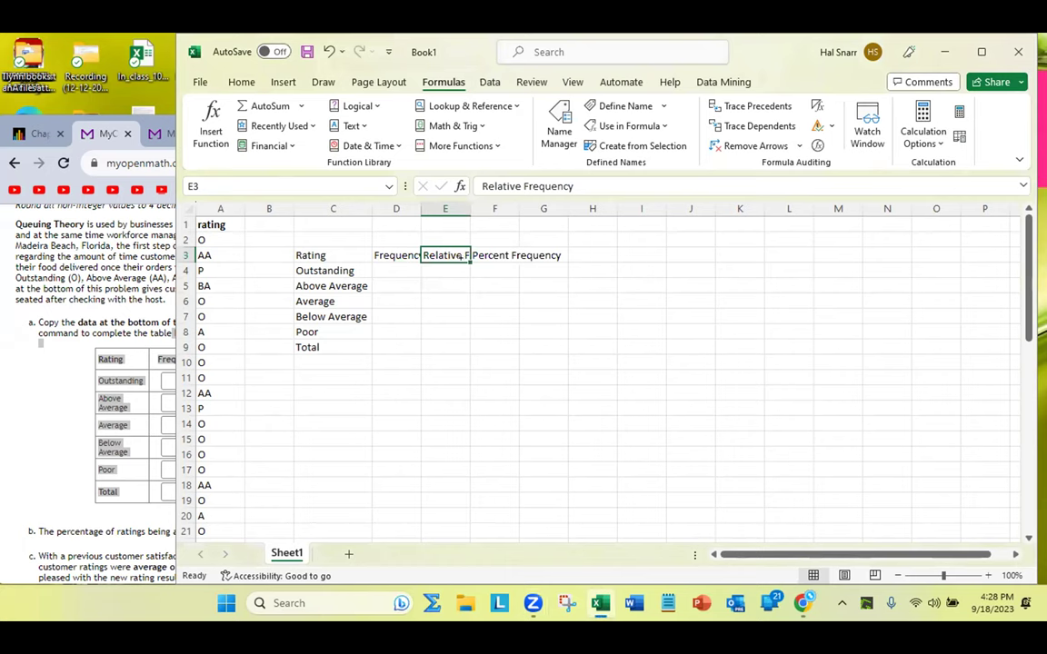
left_click_drag(384, 250, 483, 251)
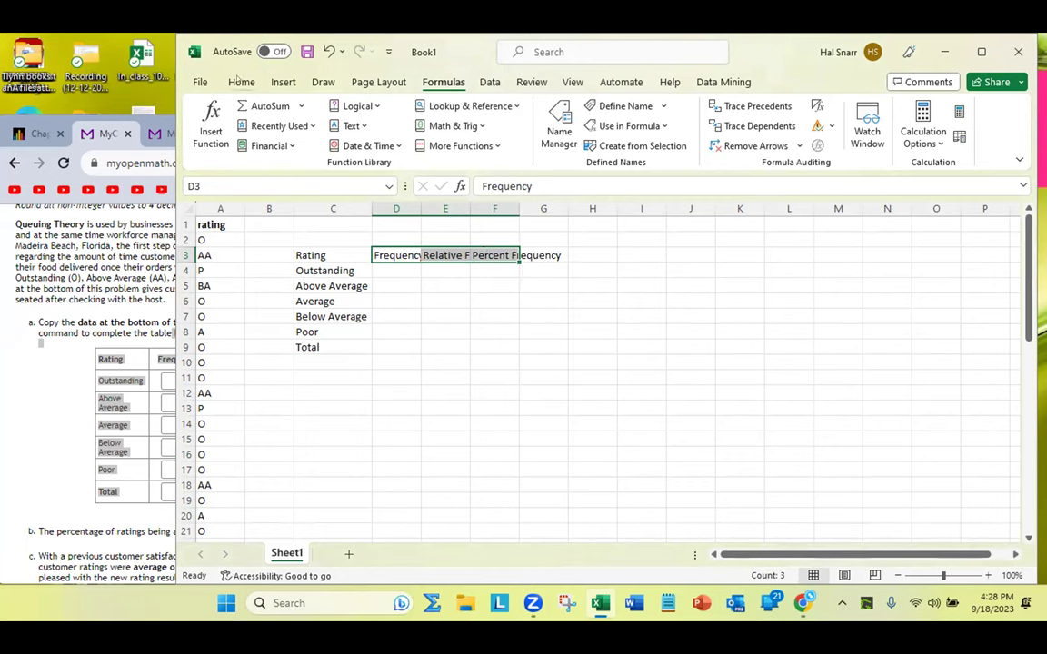
left_click(241, 82)
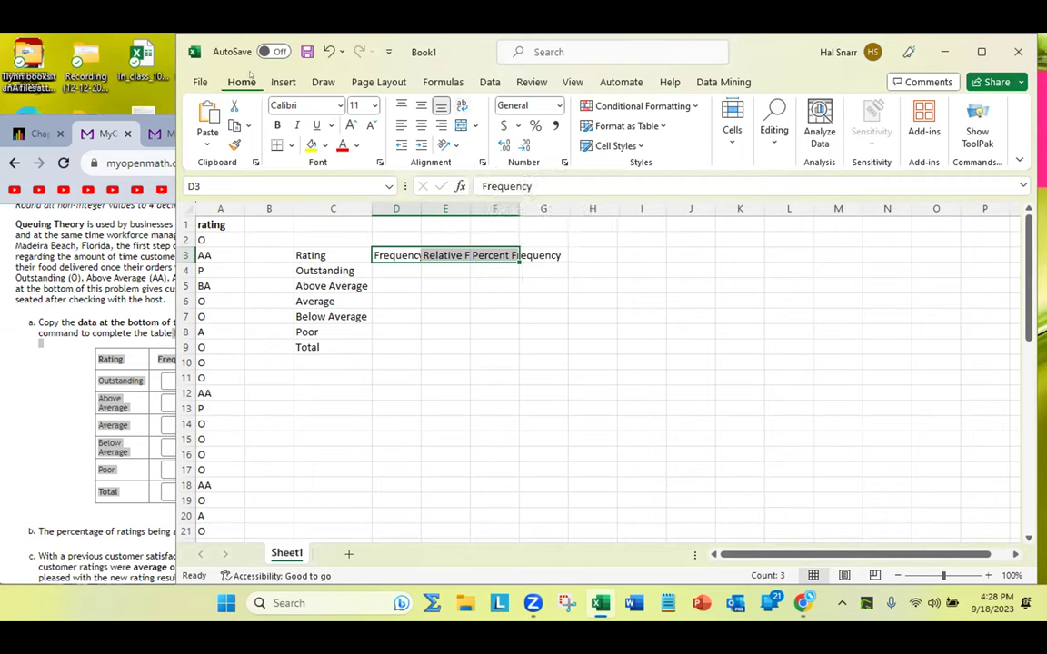
left_click(485, 327)
left_click_drag(397, 254, 492, 248)
left_click_drag(492, 248, 545, 249)
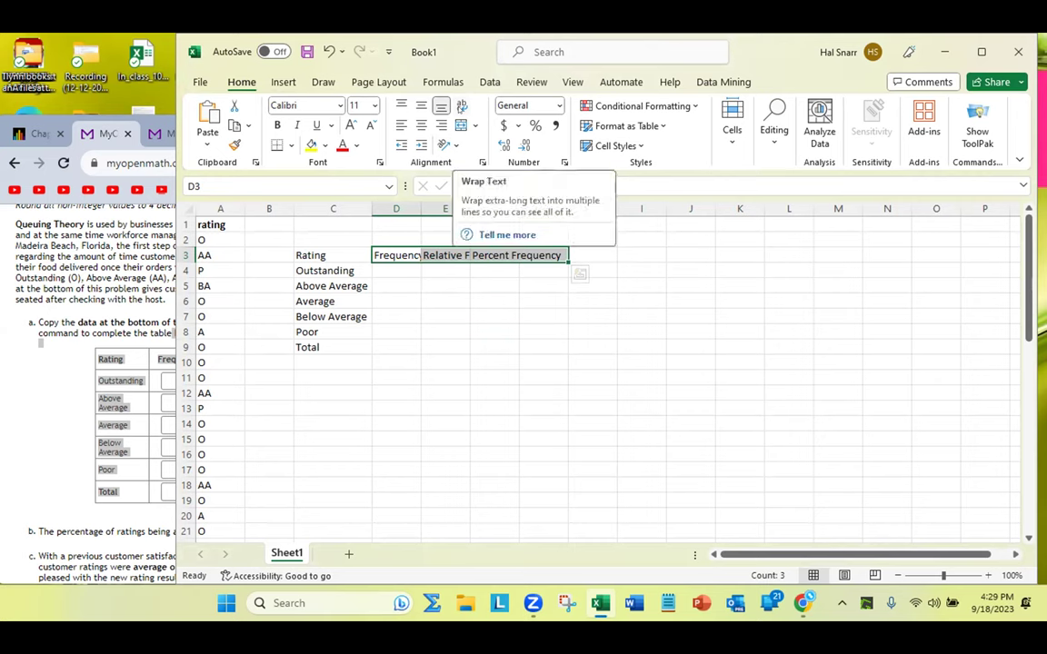
left_click(462, 105)
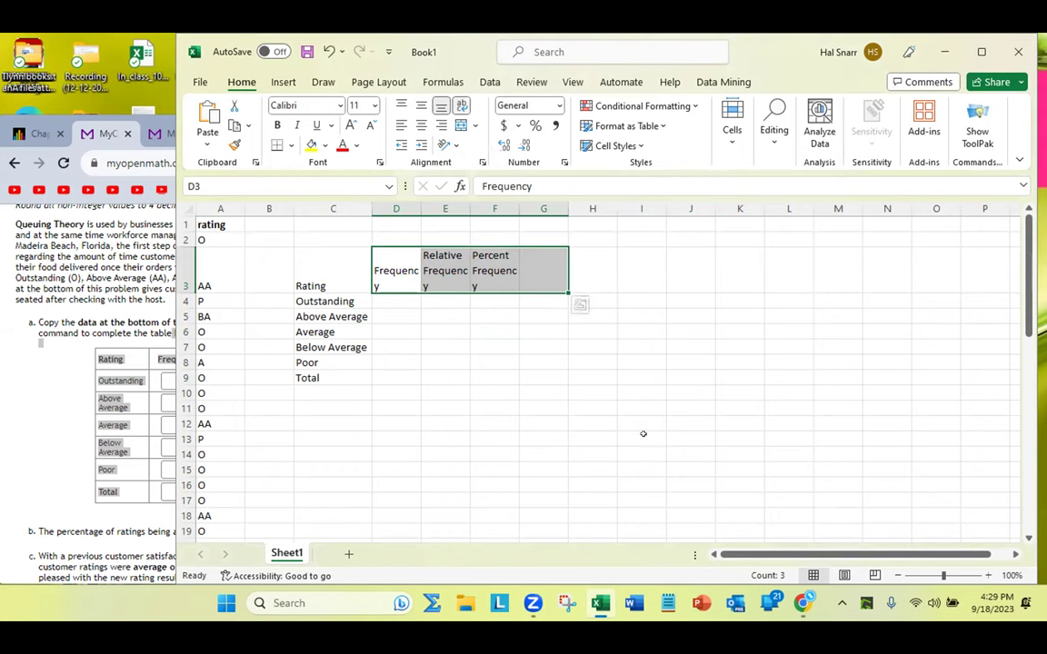
- Autofit the widths of columns D to F and the height of header row 3 to the wrapped headings
left_click_drag(396, 208, 543, 199)
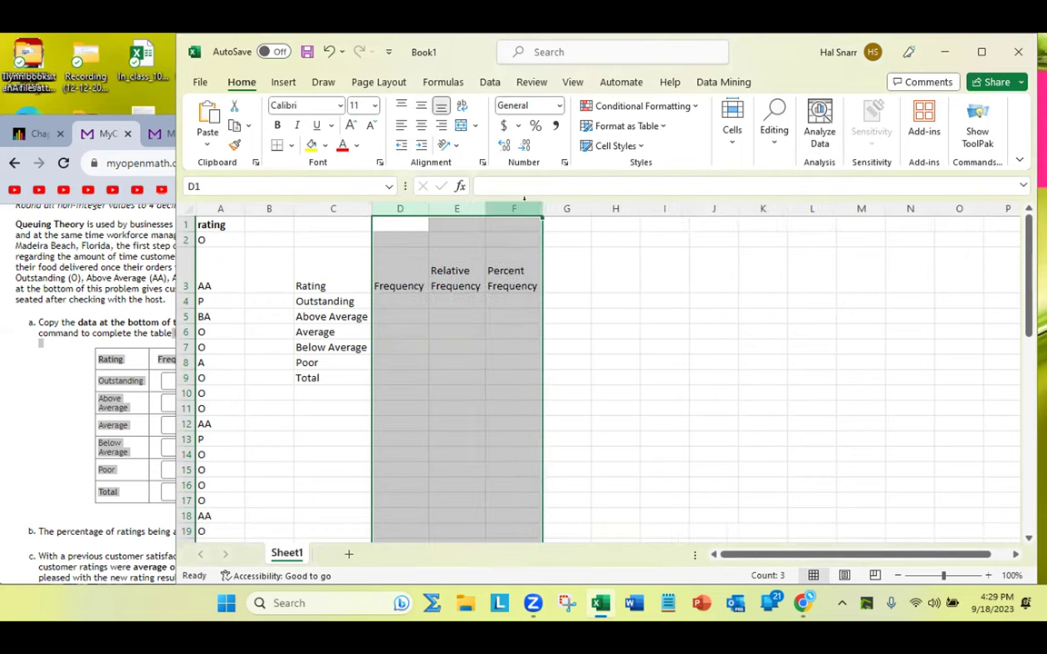
left_click(762, 408)
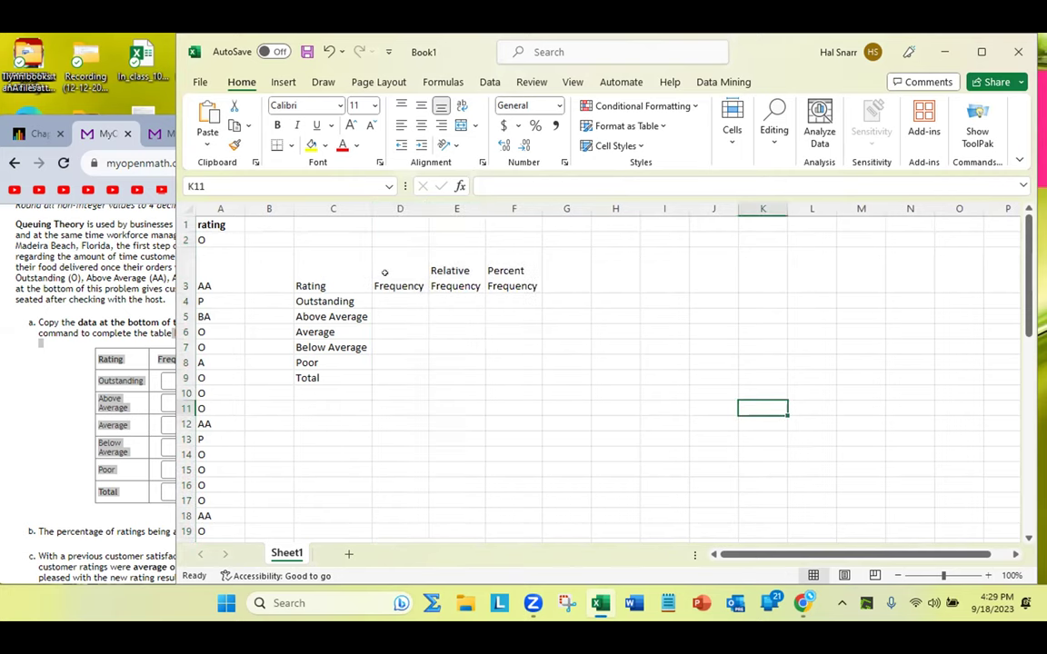
left_click(456, 271)
double_click(457, 270)
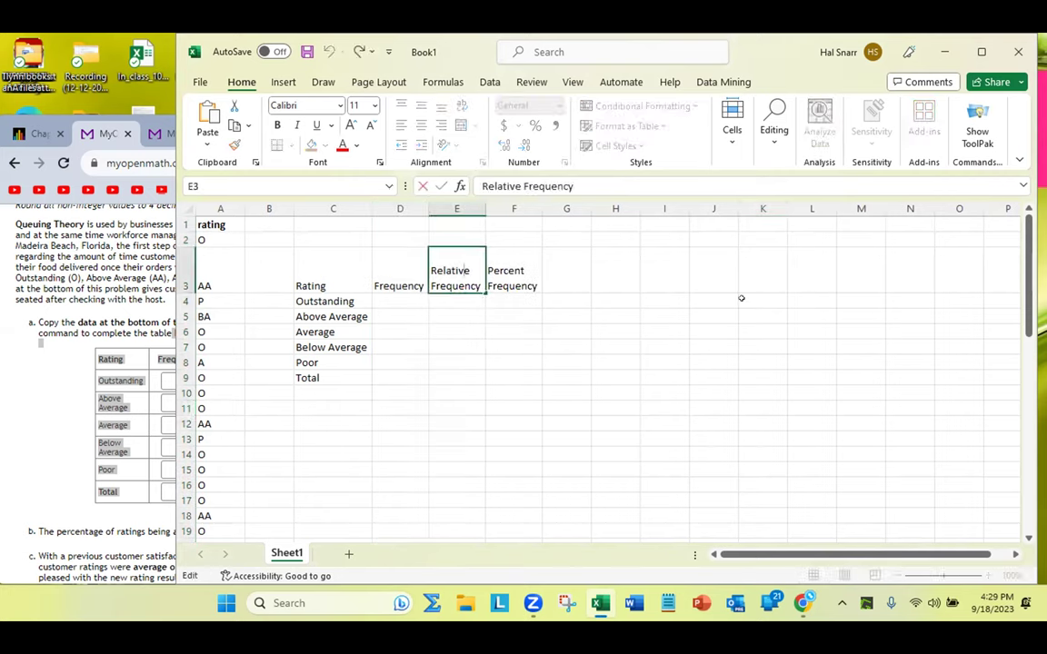
key("Return")
left_click(762, 316)
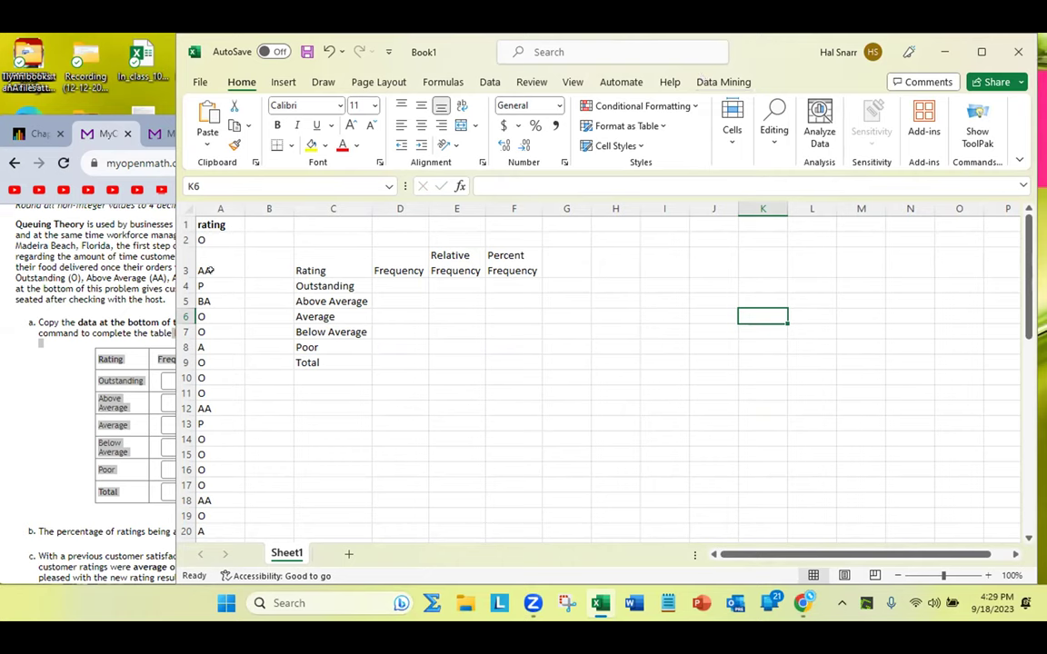
- Give the table's header row C3:F3 a blue fill and a white font
left_click_drag(313, 260, 482, 248)
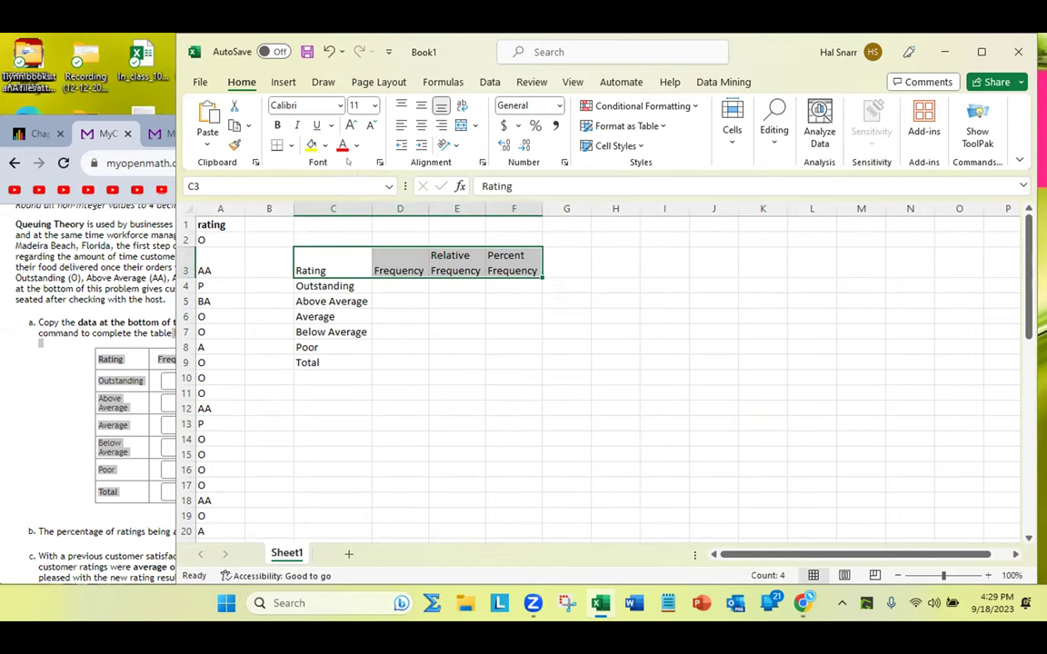
left_click(323, 145)
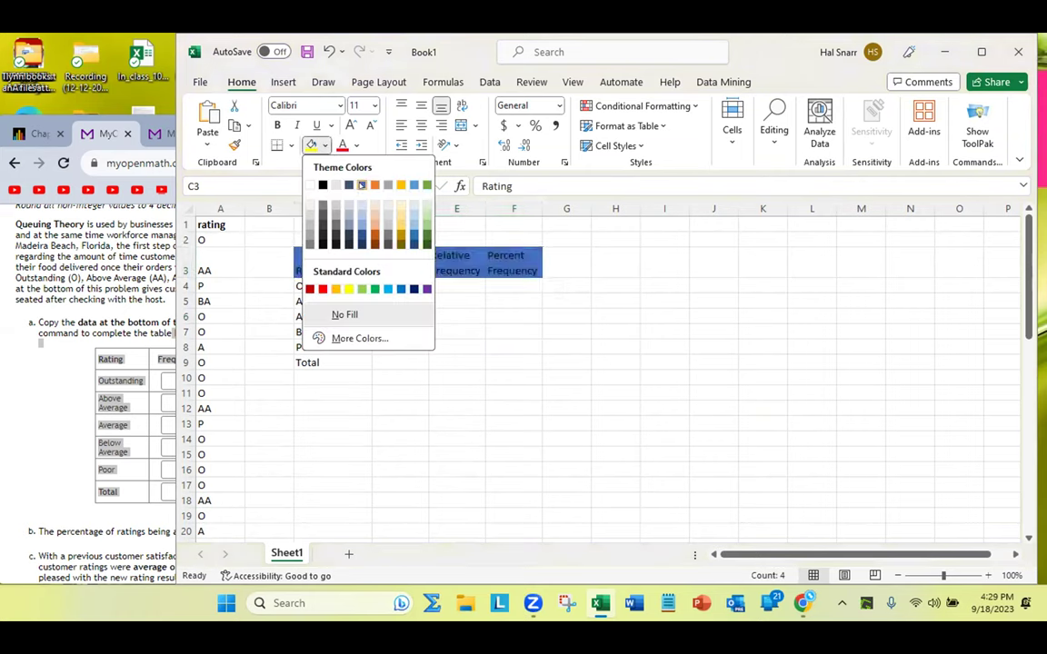
left_click(360, 184)
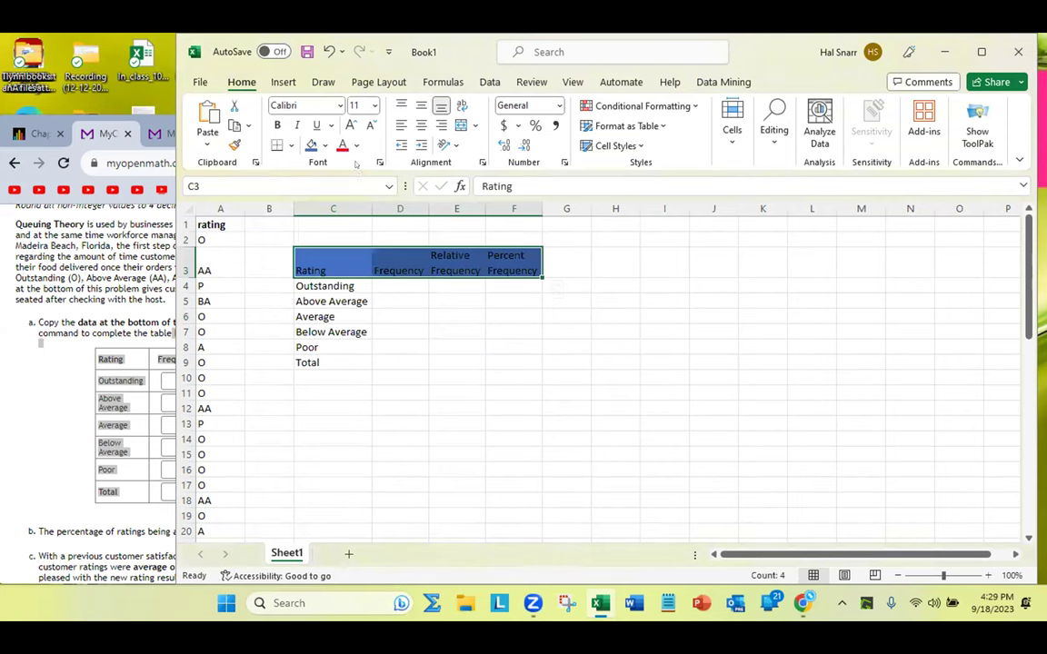
left_click(357, 147)
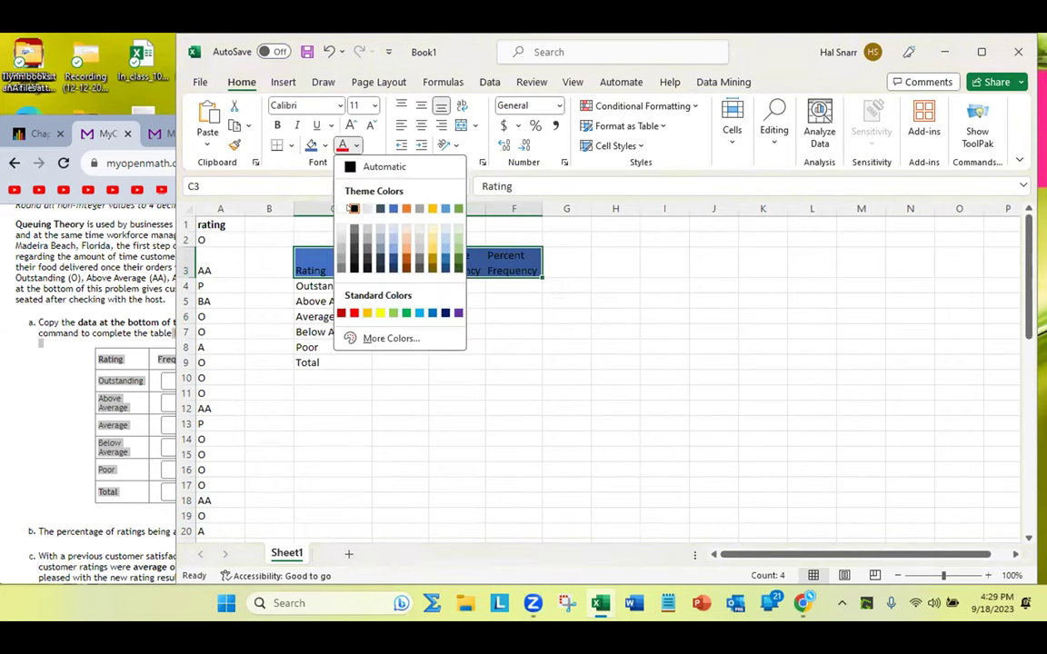
left_click(341, 208)
left_click(572, 395)
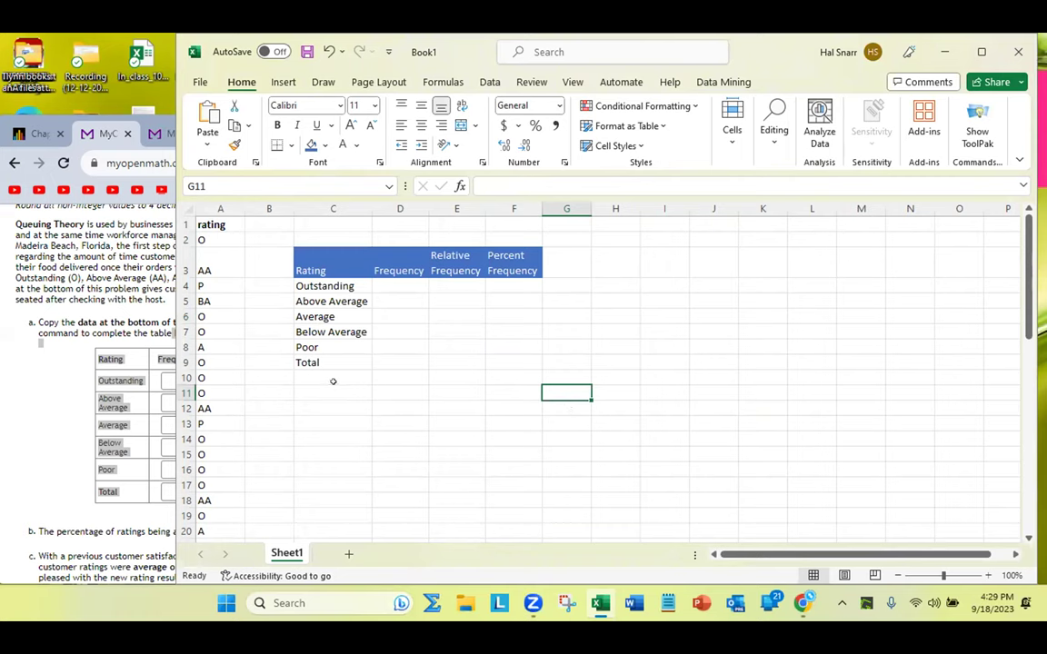
- Apply the same blue fill and white font to the Total row, C9:F9
left_click(300, 346)
left_click_drag(304, 361, 509, 356)
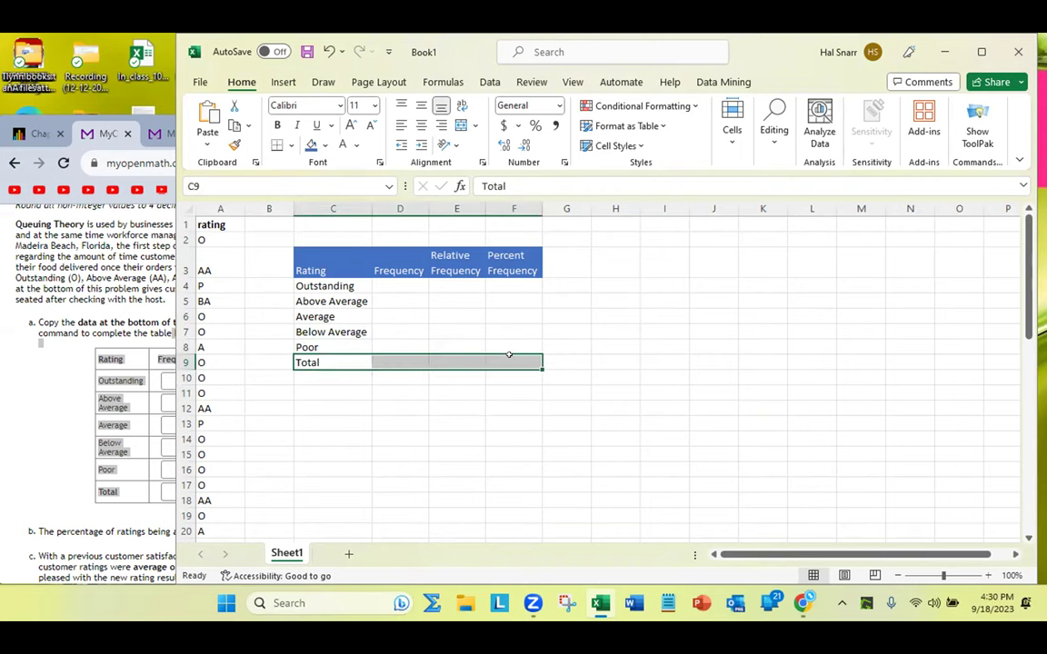
left_click(311, 145)
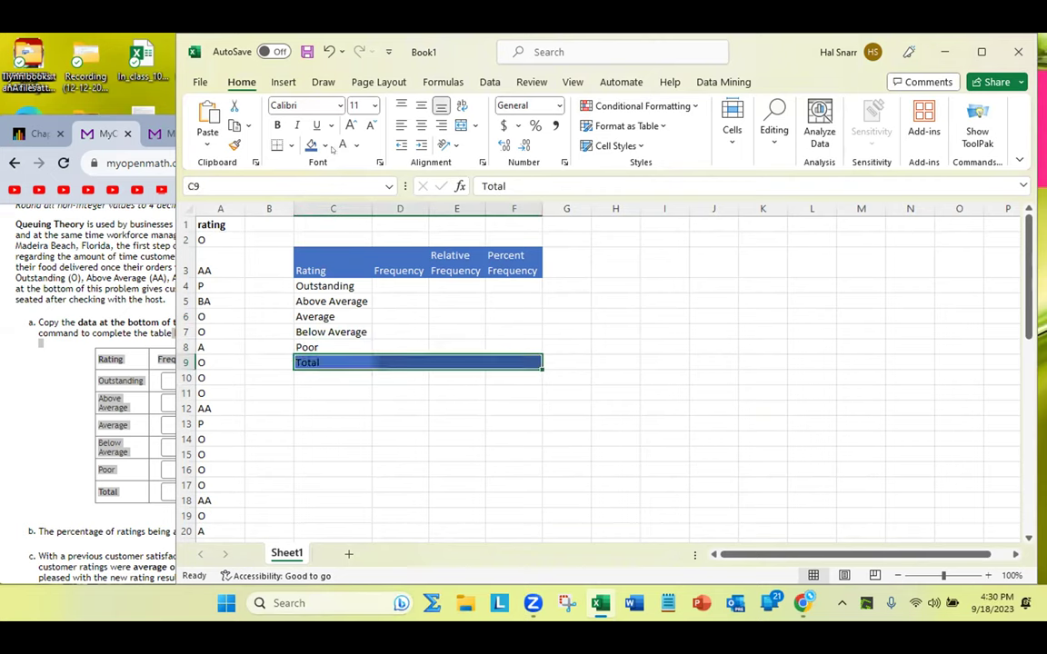
left_click(343, 145)
left_click(513, 392)
- Make the header row C3:F3 and the Total row C9:F9 bold
left_click_drag(311, 261, 525, 266)
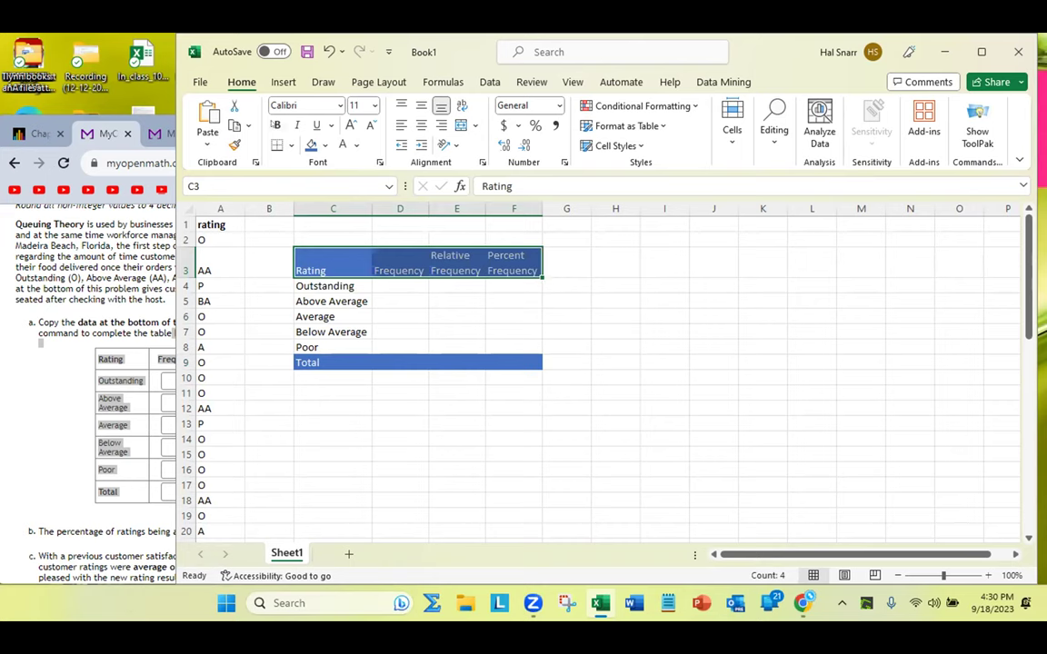
left_click(277, 124)
left_click_drag(320, 361, 520, 363)
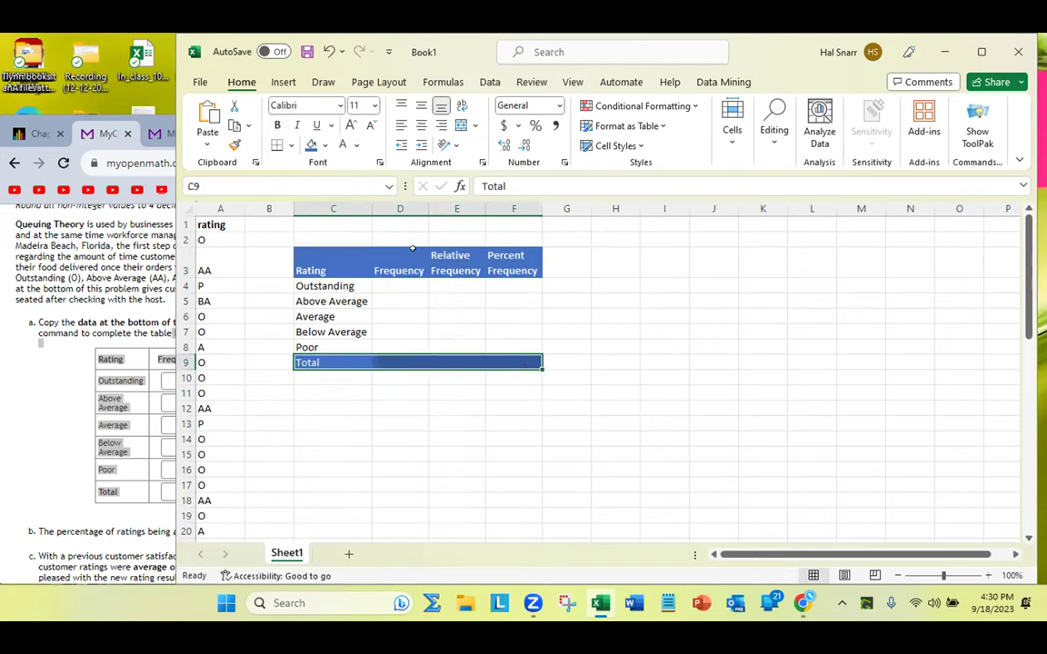
left_click(277, 125)
left_click(568, 419)
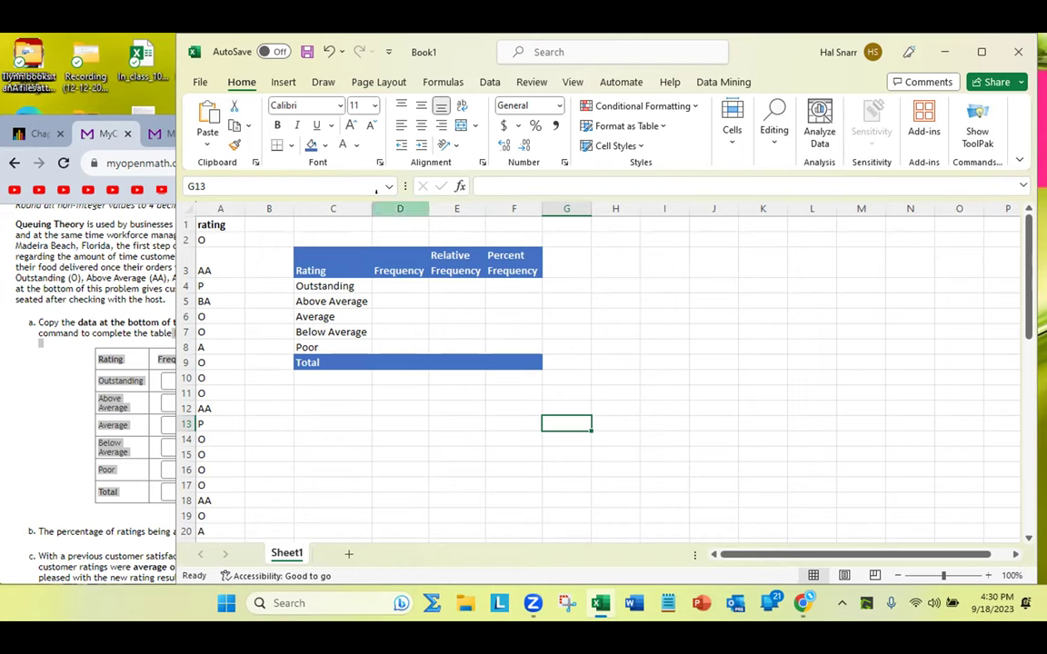
- Insert a blank column between the Rating and Frequency columns and make it narrow
left_click(399, 208)
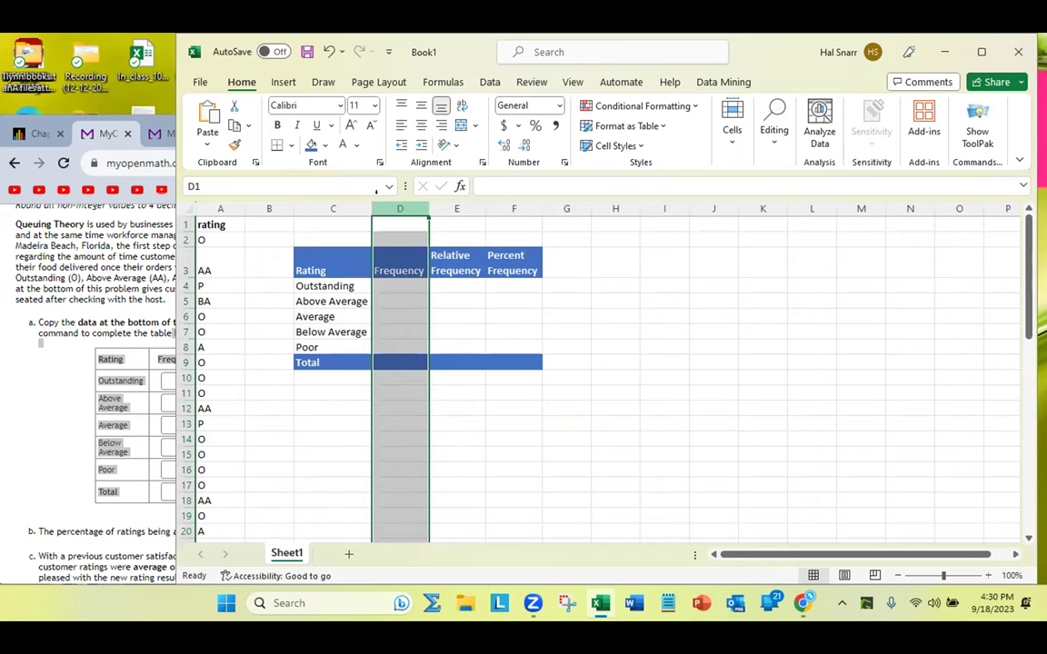
left_click(615, 346)
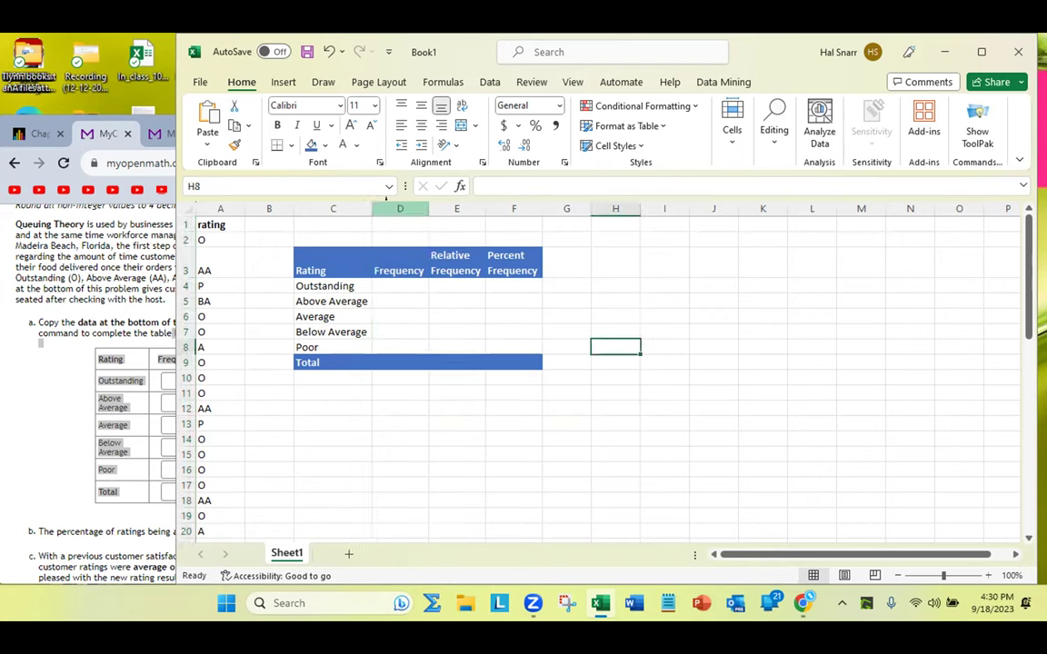
left_click(386, 200)
right_click(396, 211)
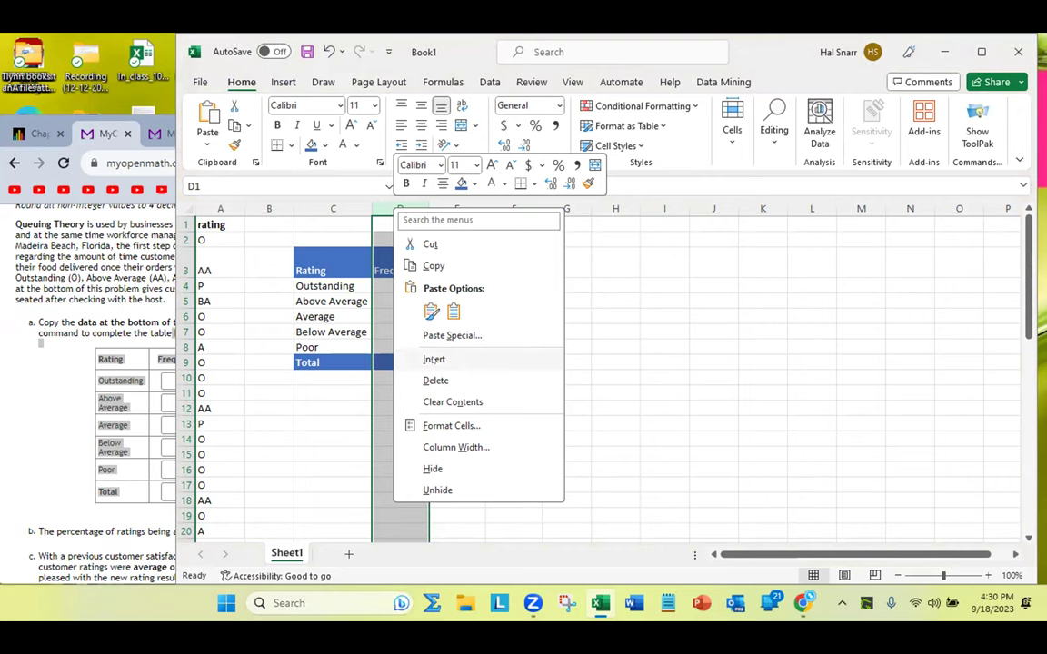
left_click(435, 360)
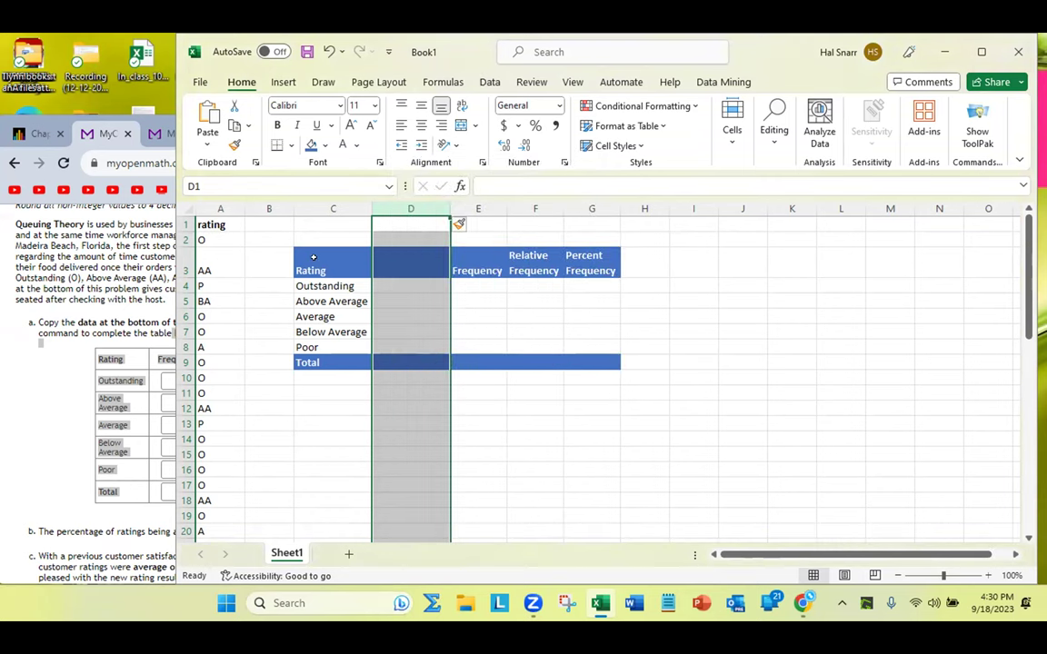
left_click_drag(438, 209, 375, 323)
left_click(483, 484)
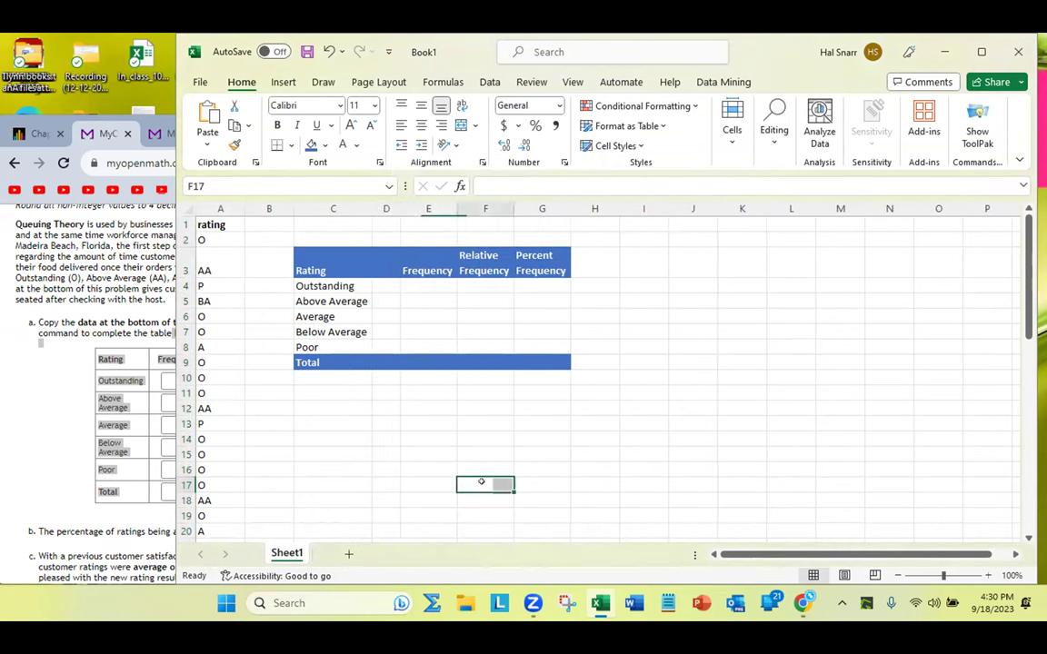
- Enter the rating codes O, AA, A, BA and P in D4:D8, beside Outstanding through Poor
left_click(386, 285)
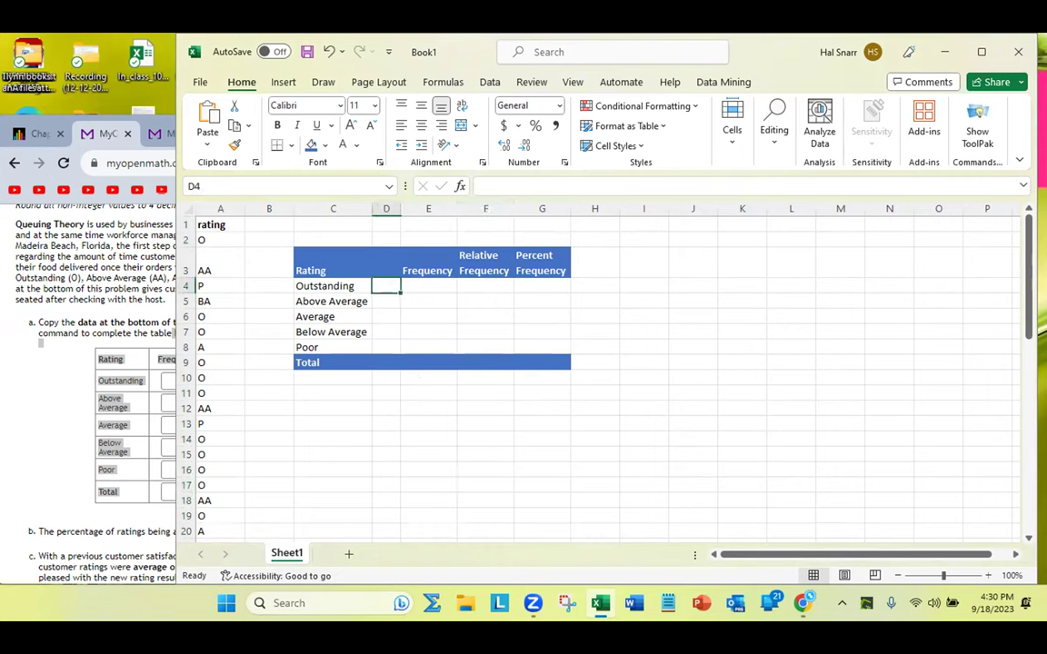
type("O")
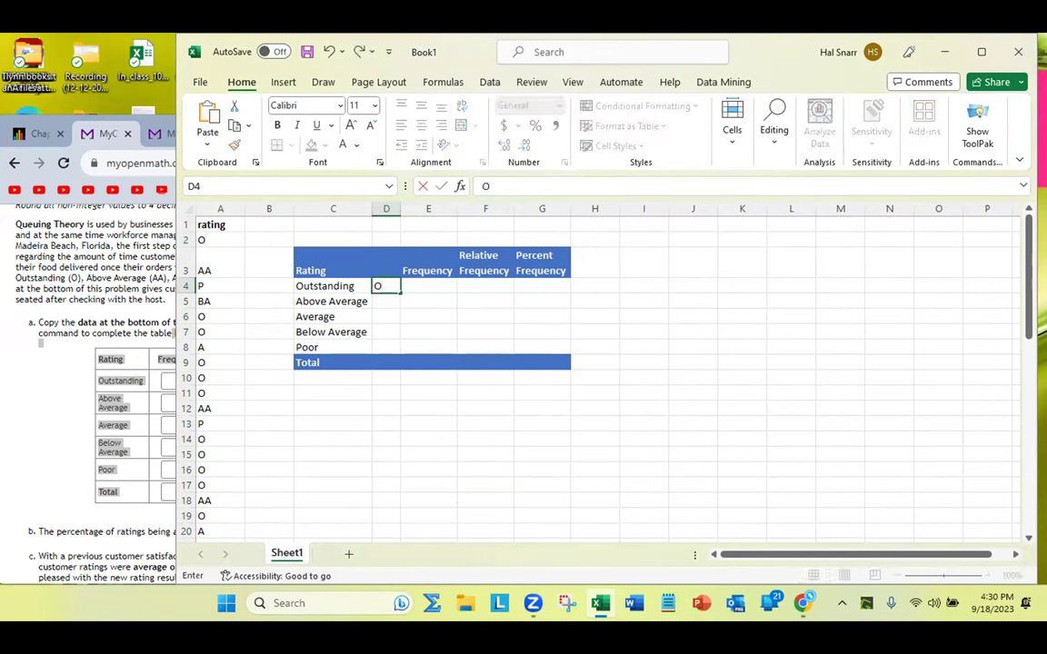
key("Return")
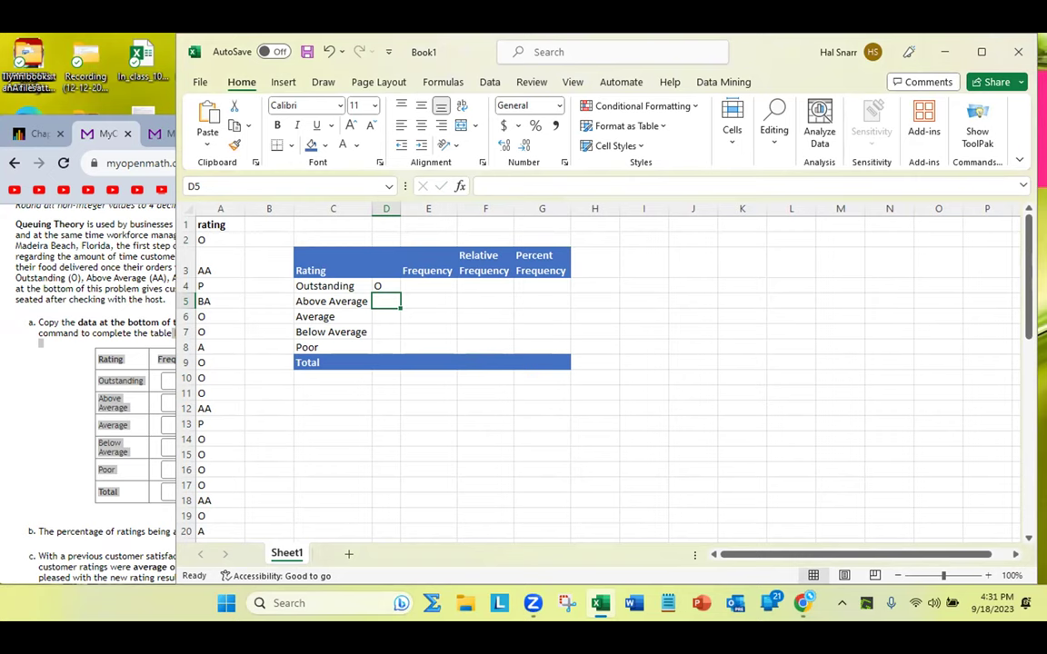
type("AA")
key("Return")
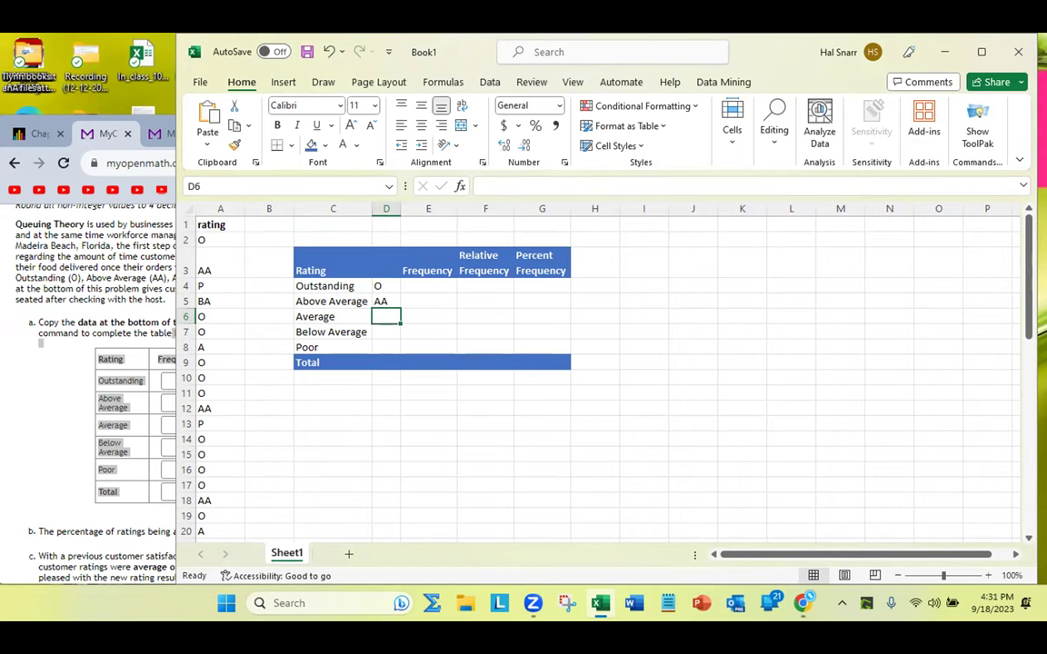
type("A")
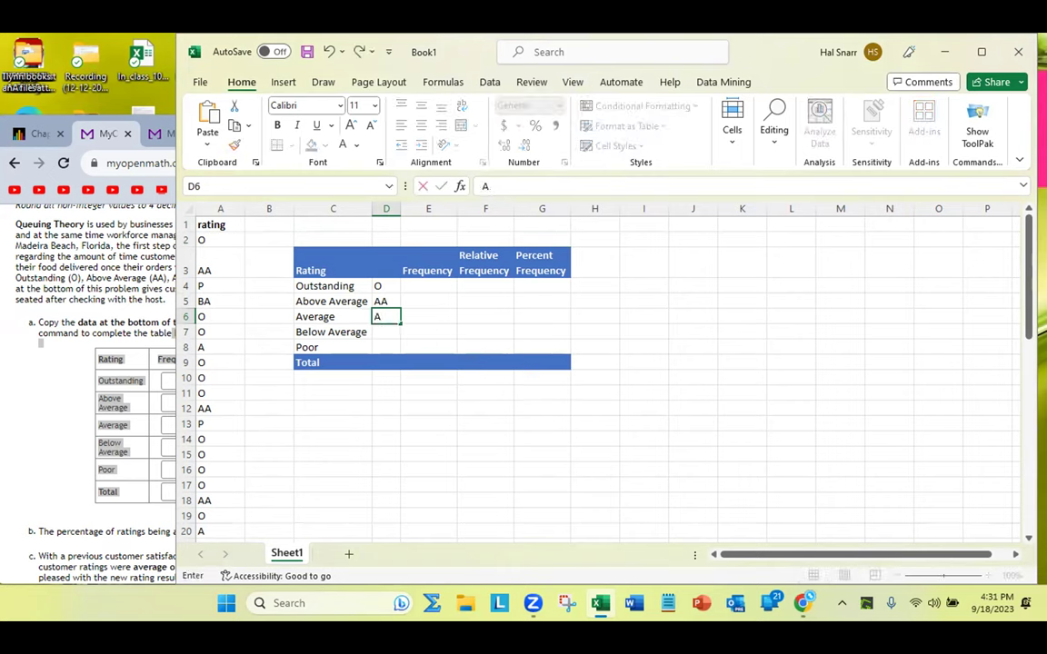
key("Delete")
key("Return")
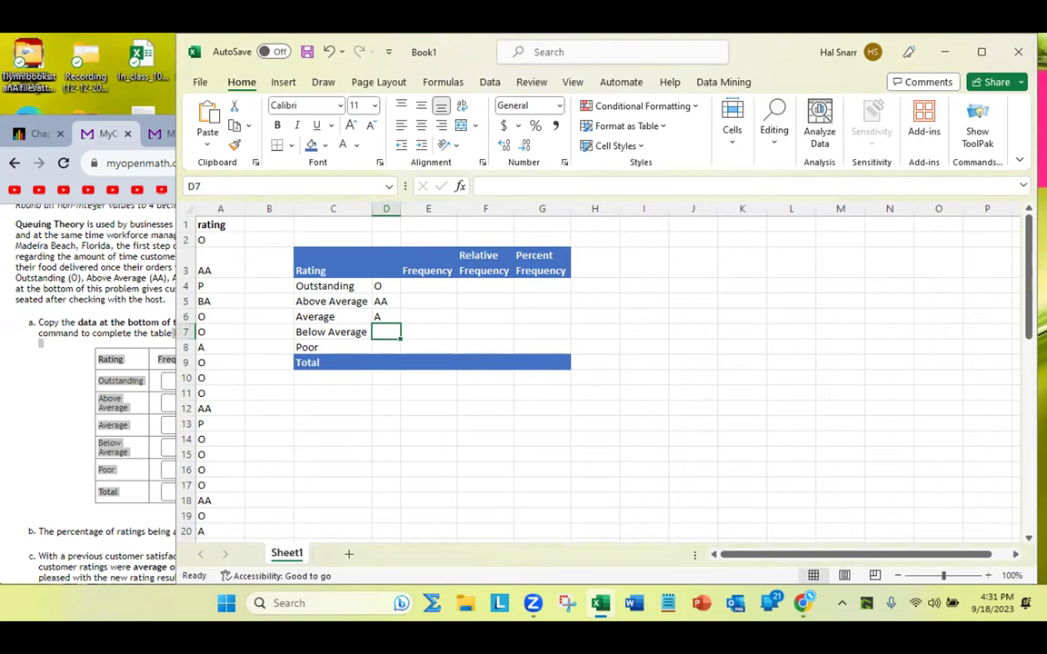
type("BA")
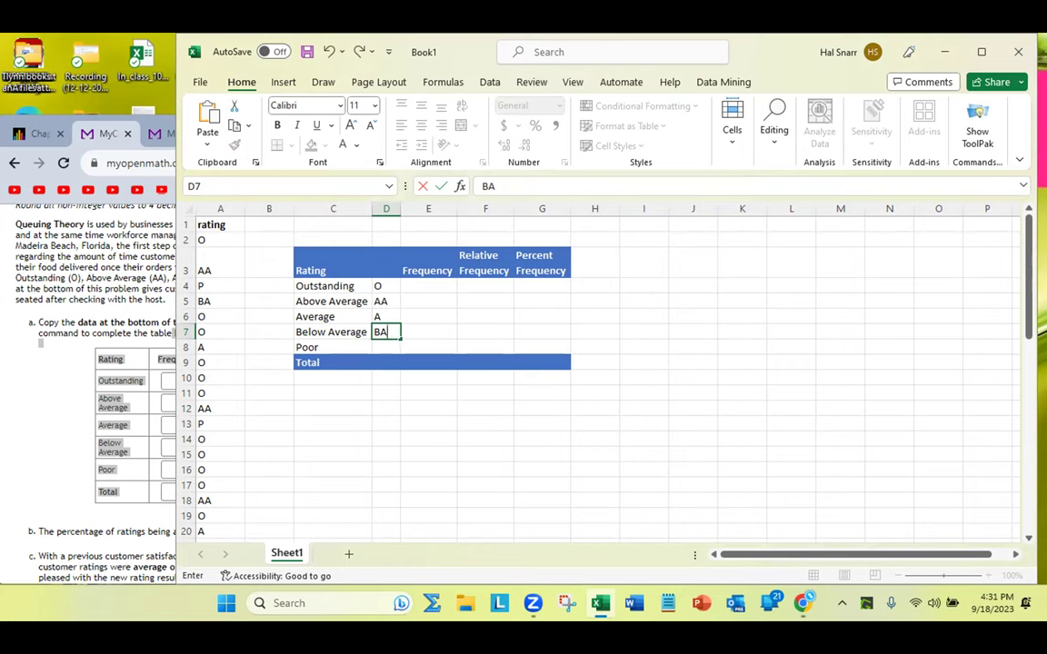
key("Return")
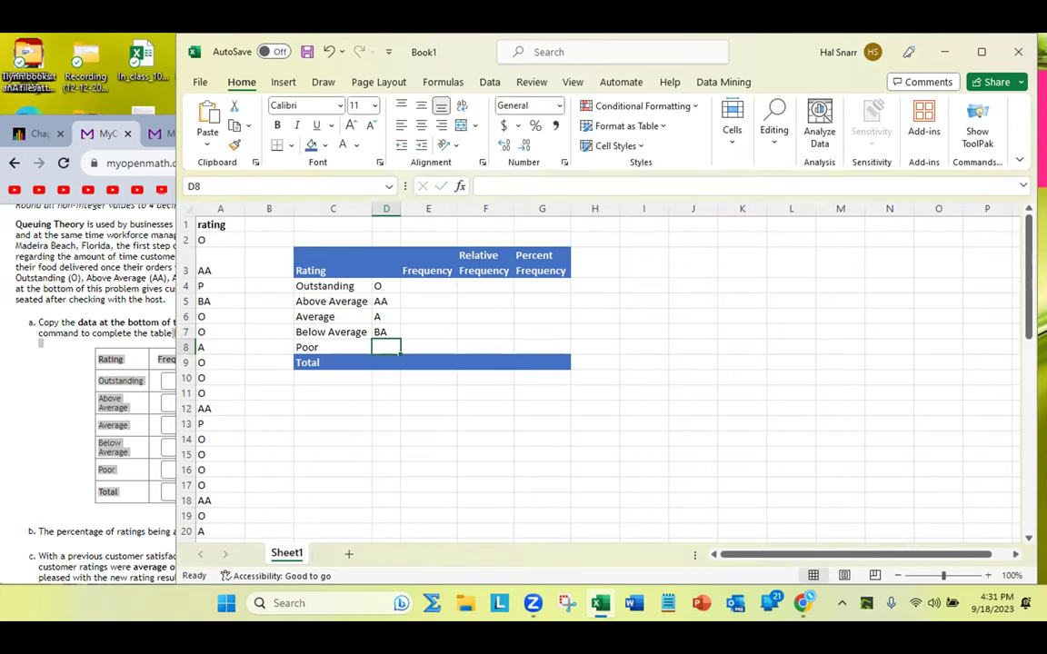
type("P")
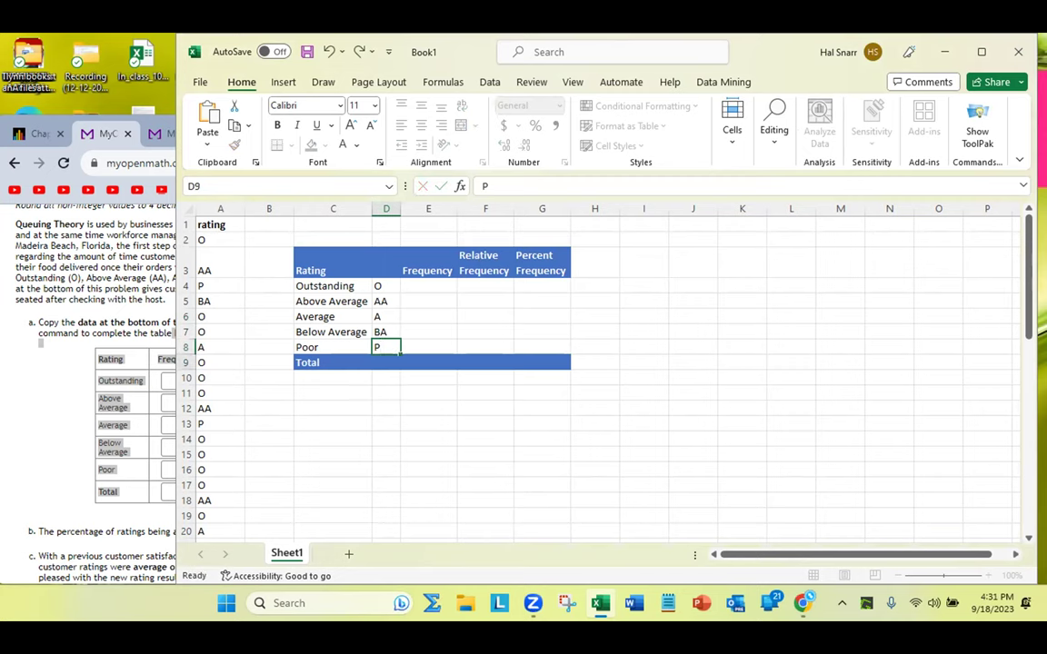
key("Return")
key("Up")
key("Up")
key("Up")
key("Up")
key("Up")
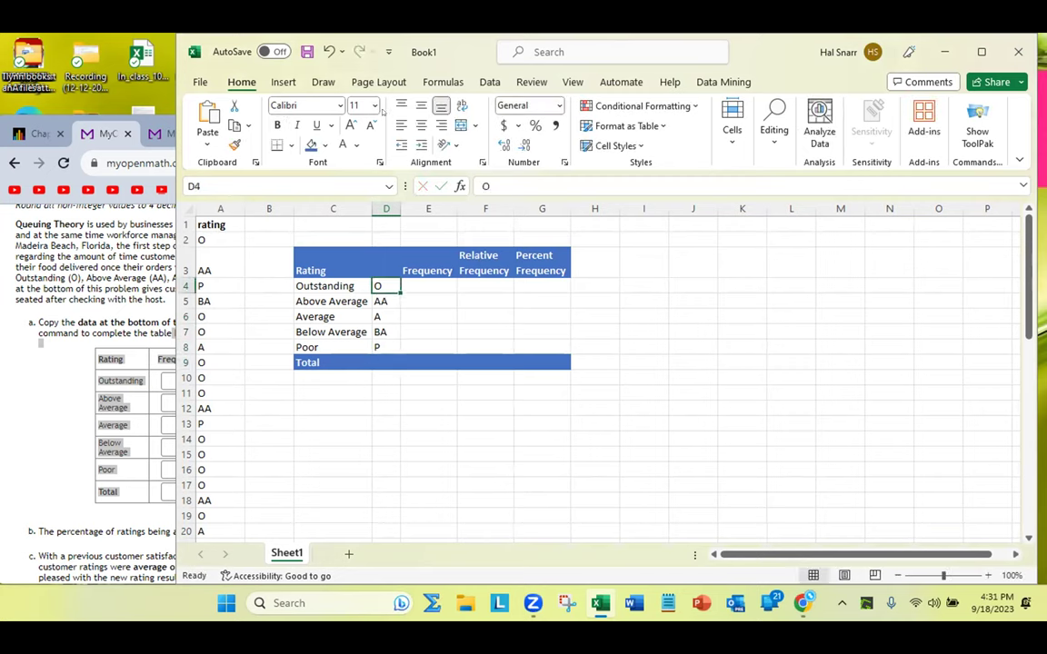
- Narrow column D to fit the rating codes and centre its contents
left_click(386, 209)
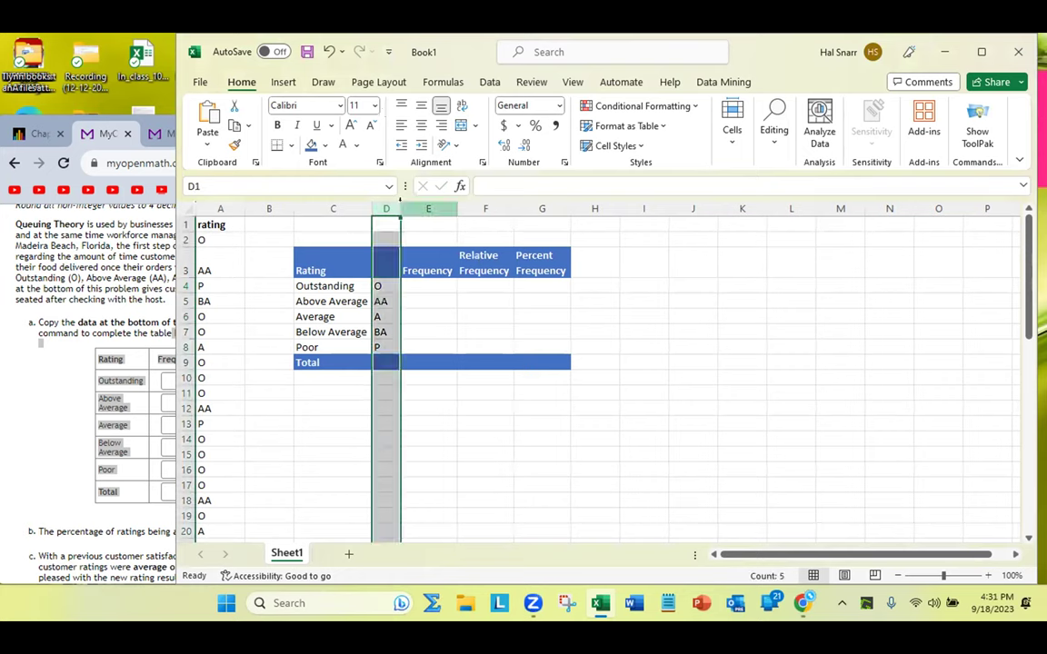
left_click_drag(400, 209, 390, 209)
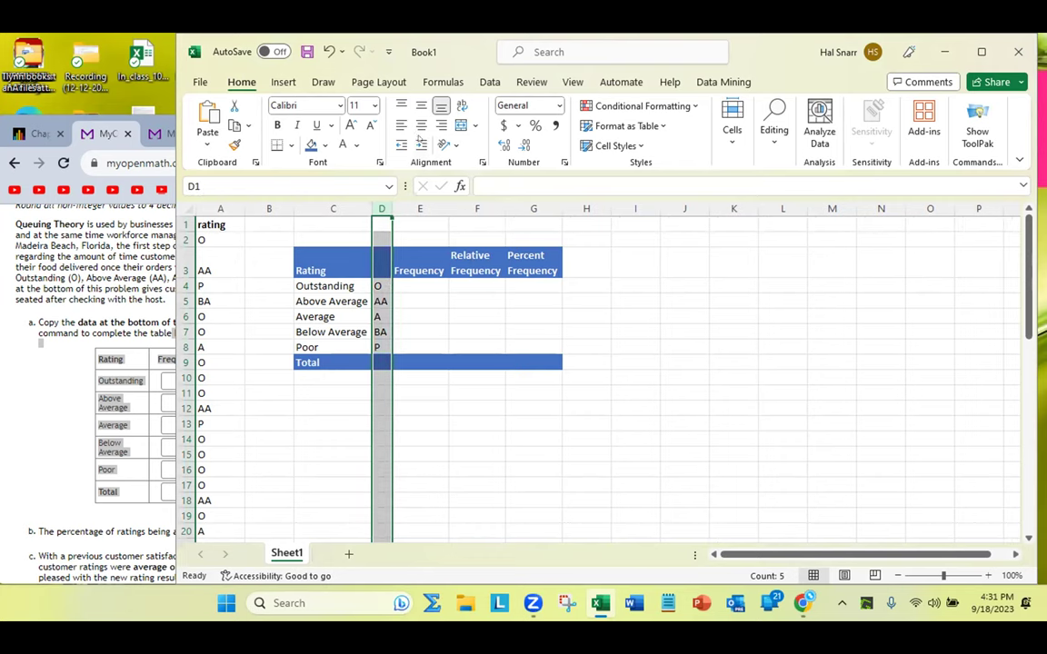
left_click(421, 125)
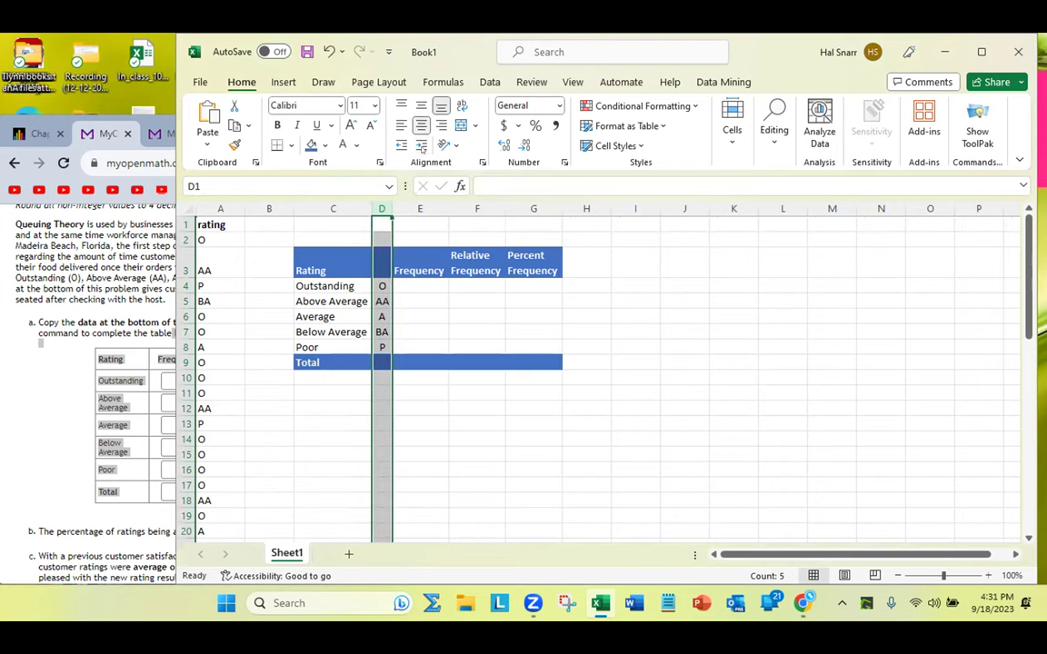
left_click(641, 358)
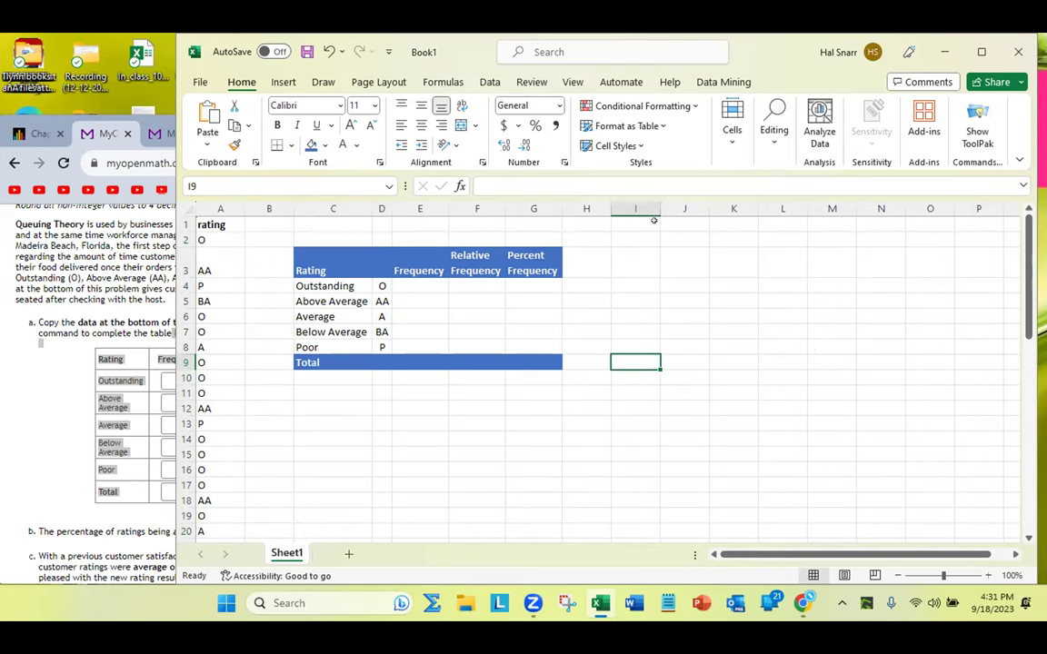
- Switch to the browser, review part a's instruction about Excel's =countif( command, and return to the Excel workbook
left_click(106, 295)
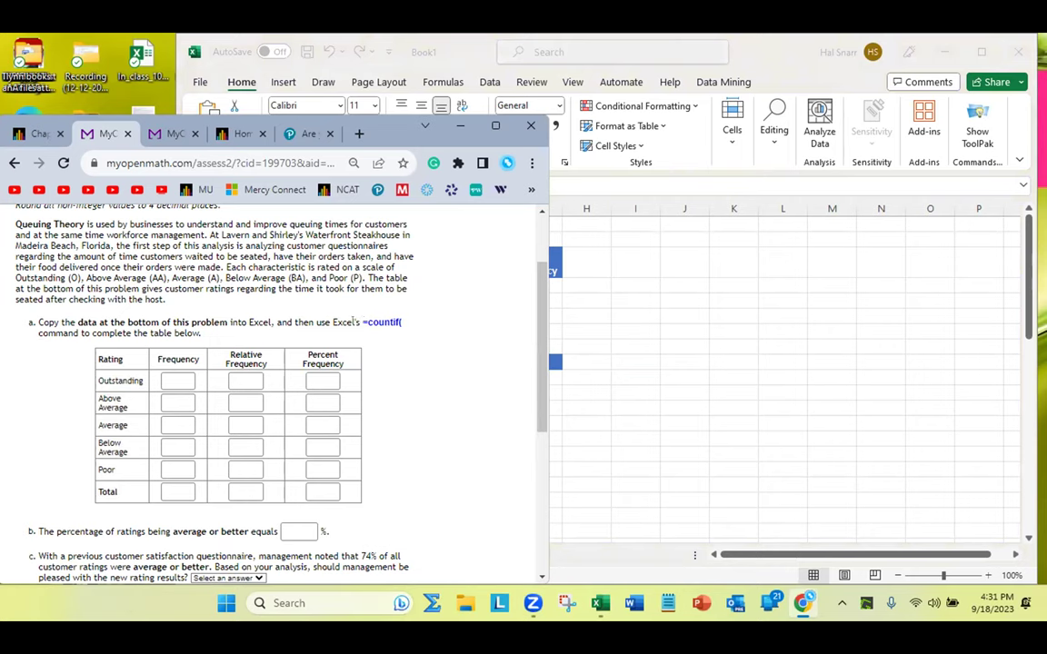
triple_click(382, 322)
left_click_drag(363, 321, 38, 322)
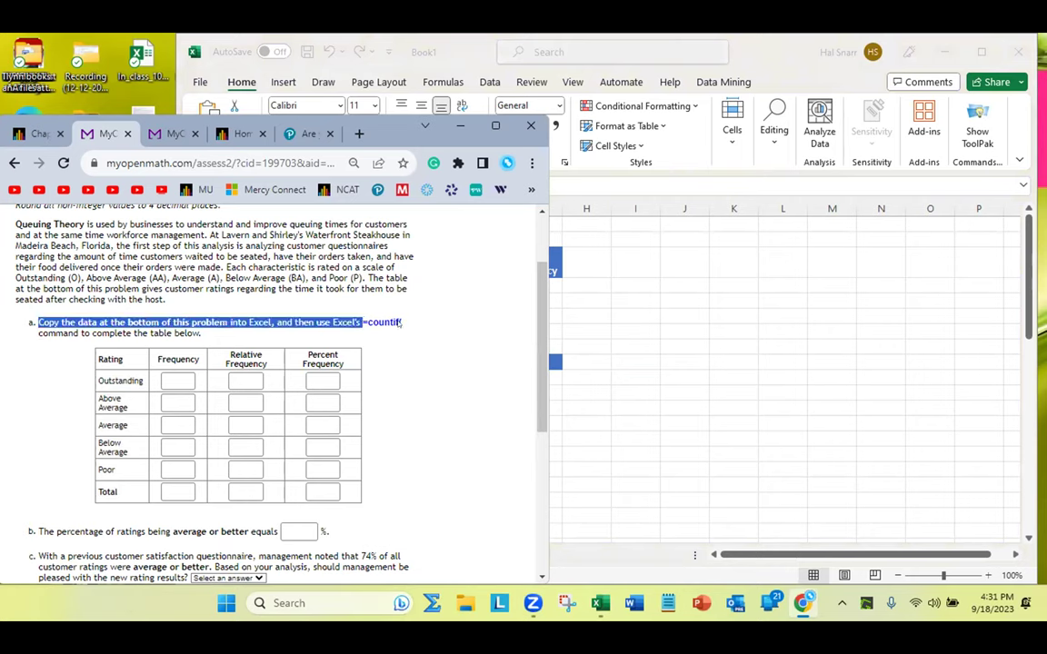
left_click_drag(362, 322, 400, 322)
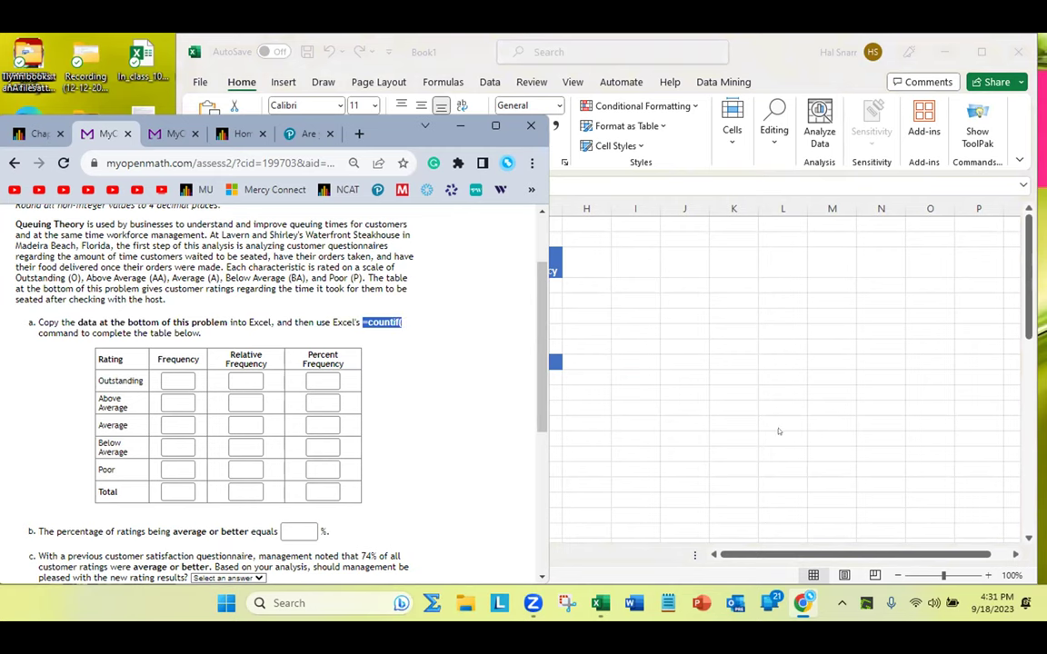
left_click(689, 392)
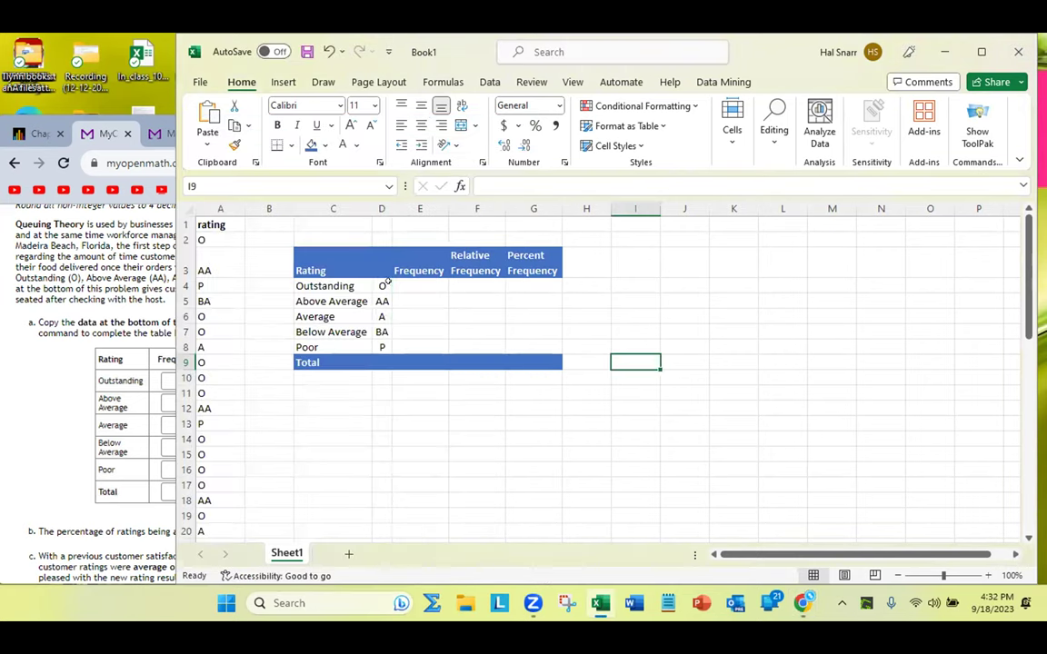
left_click(418, 285)
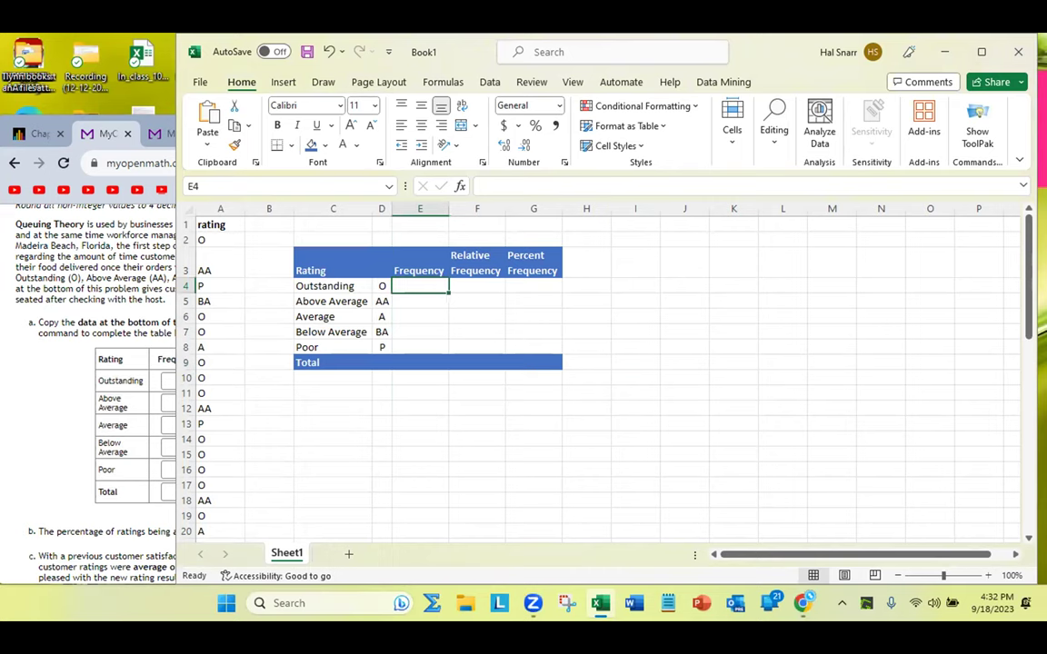
key("Down")
key("Down")
key("Down")
key("Down")
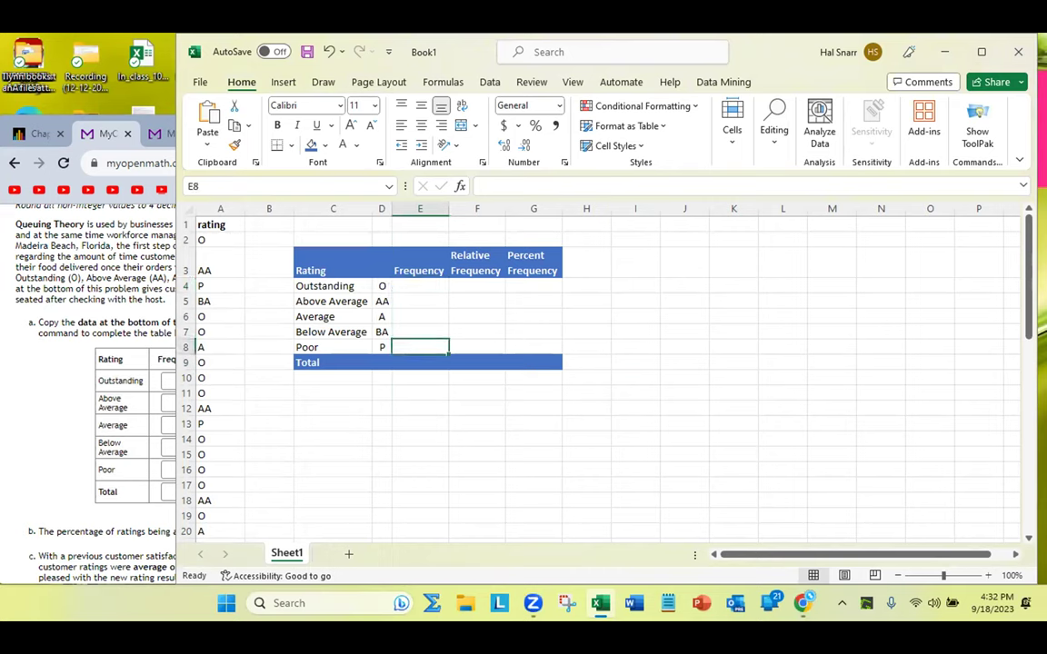
key("Up")
key("Up")
key("Up")
key("Up")
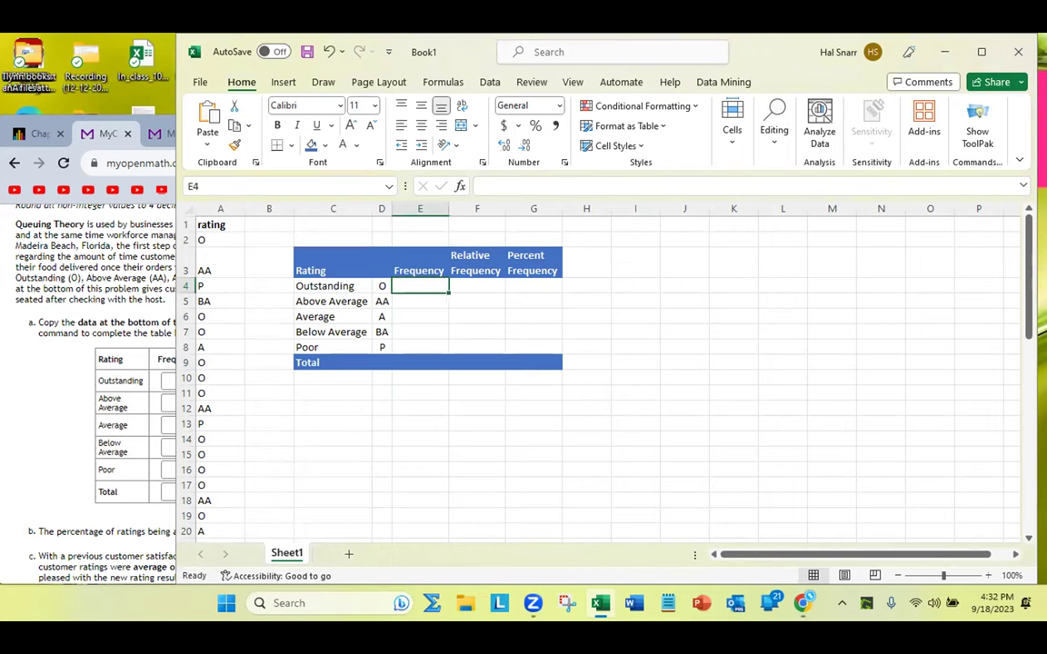
key("Down")
key("Down")
key("Down")
key("Up")
key("Up")
- Begin a COUNTIF formula in the Outstanding frequency cell E4, using the named range rating as its range
left_click(419, 286)
type("=")
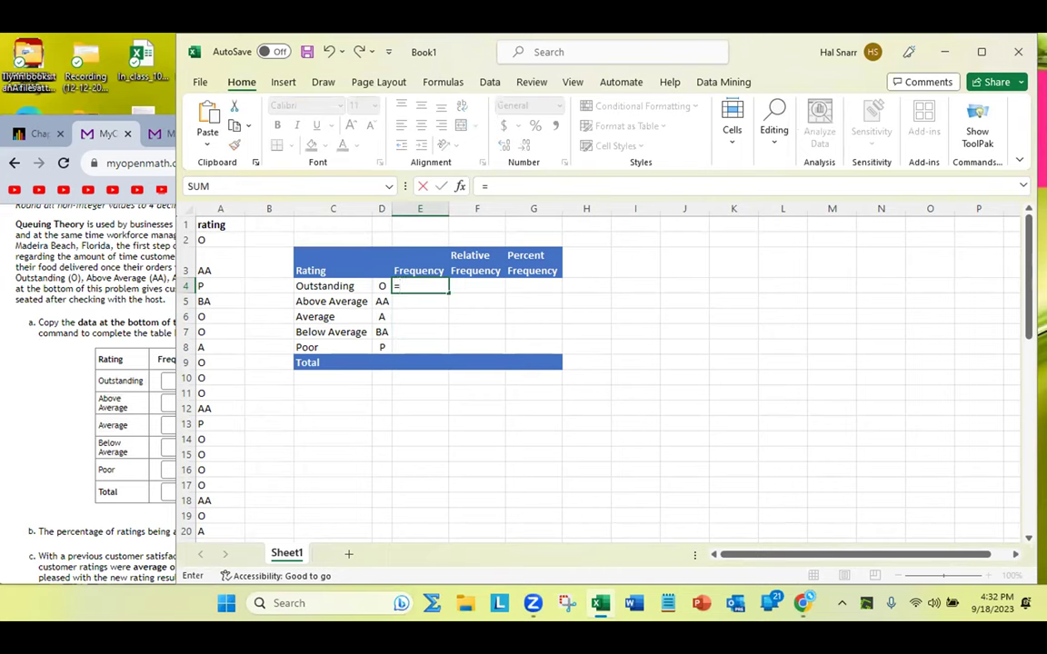
type("coun")
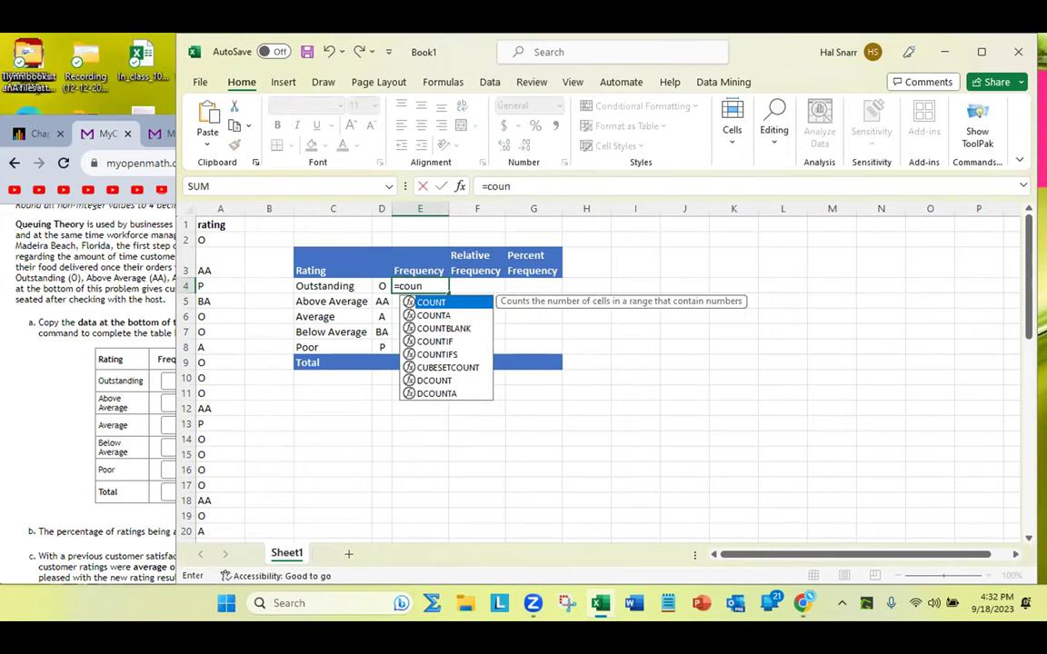
type("tif")
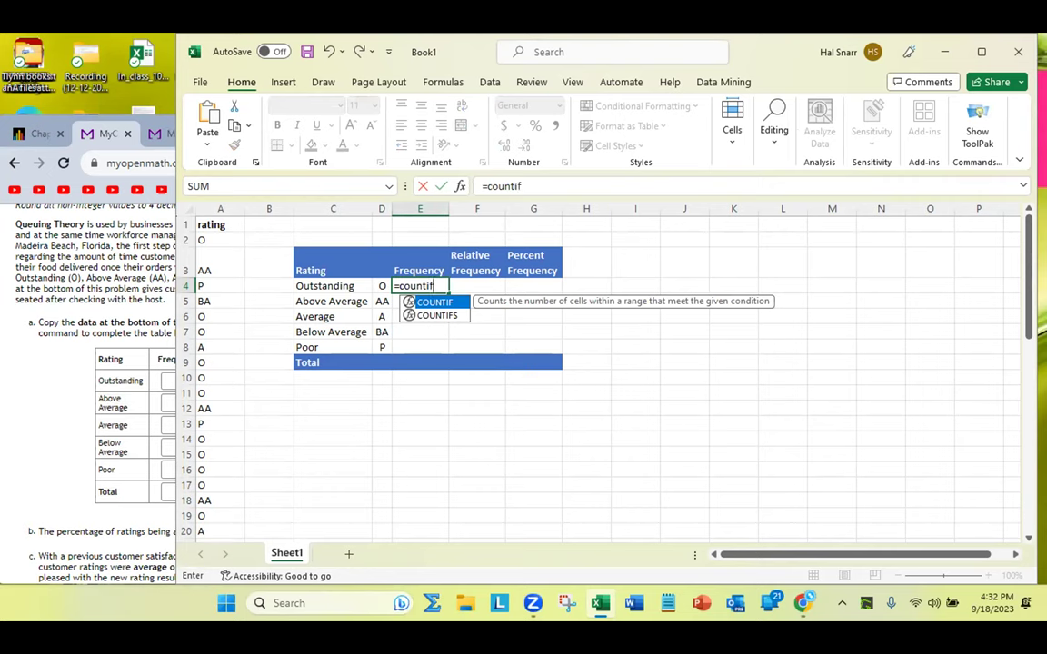
double_click(422, 303)
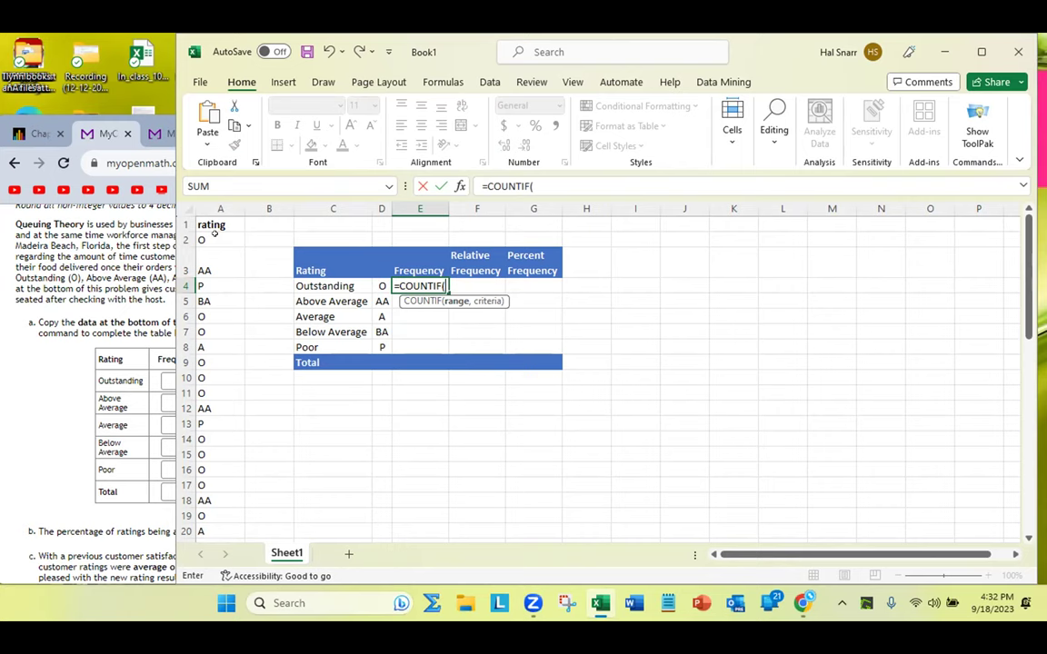
scroll(214, 243, "down", 9)
scroll(228, 284, "down", 7)
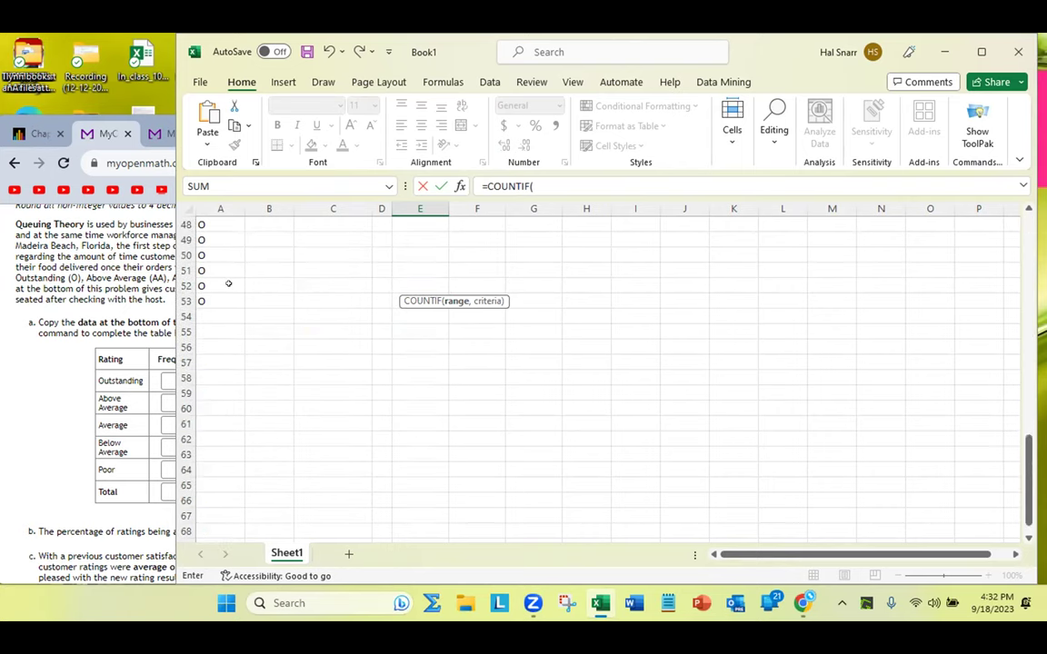
scroll(213, 304, "up", 16)
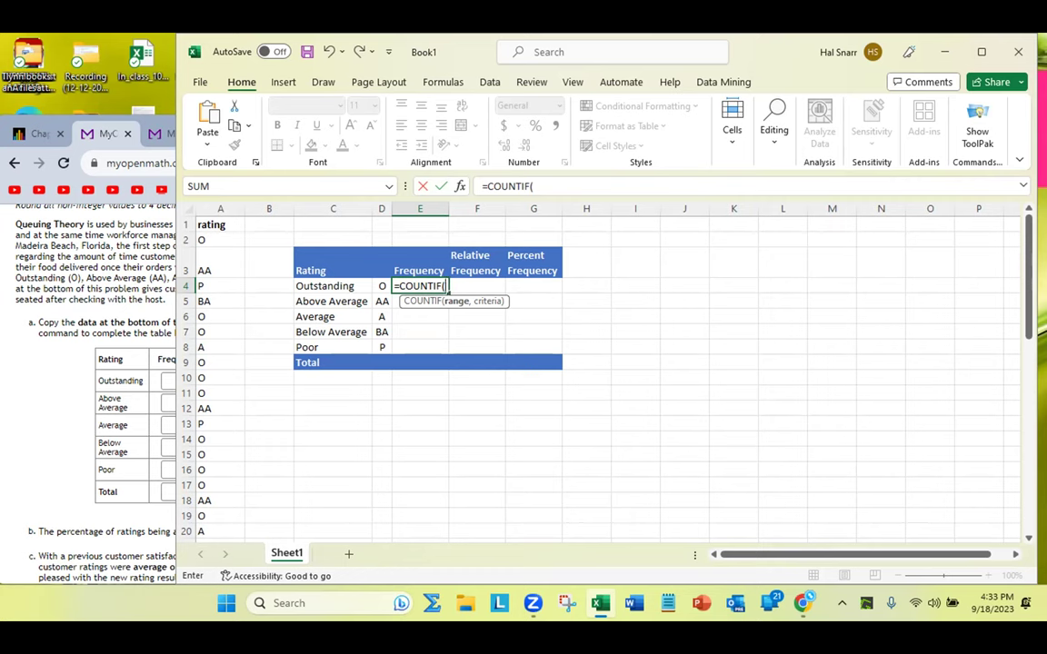
type("ra")
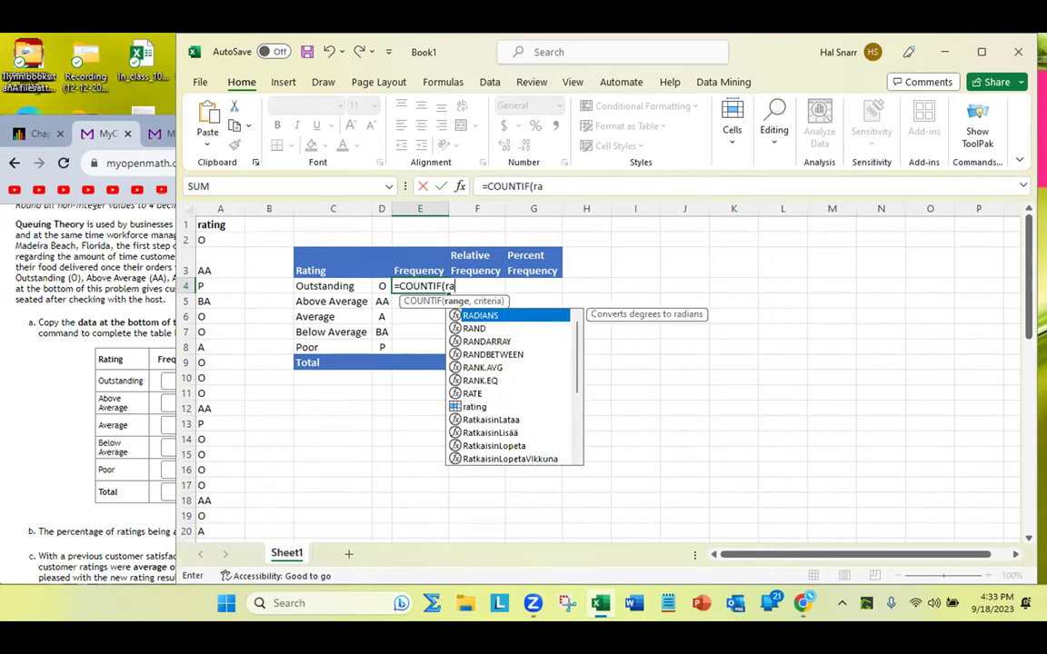
type("t")
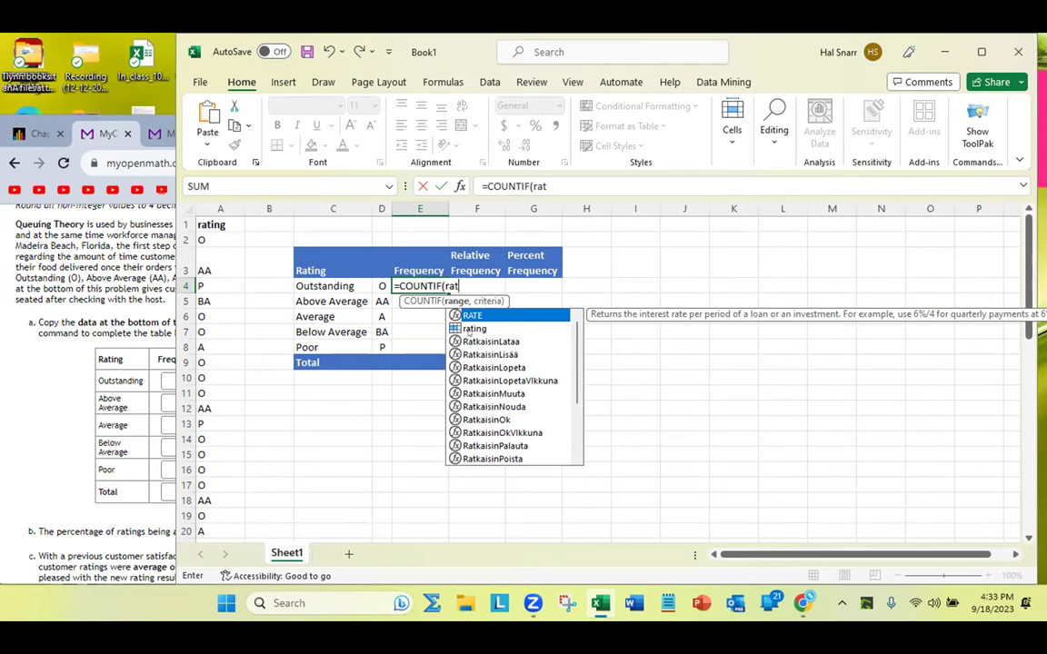
left_click(470, 330)
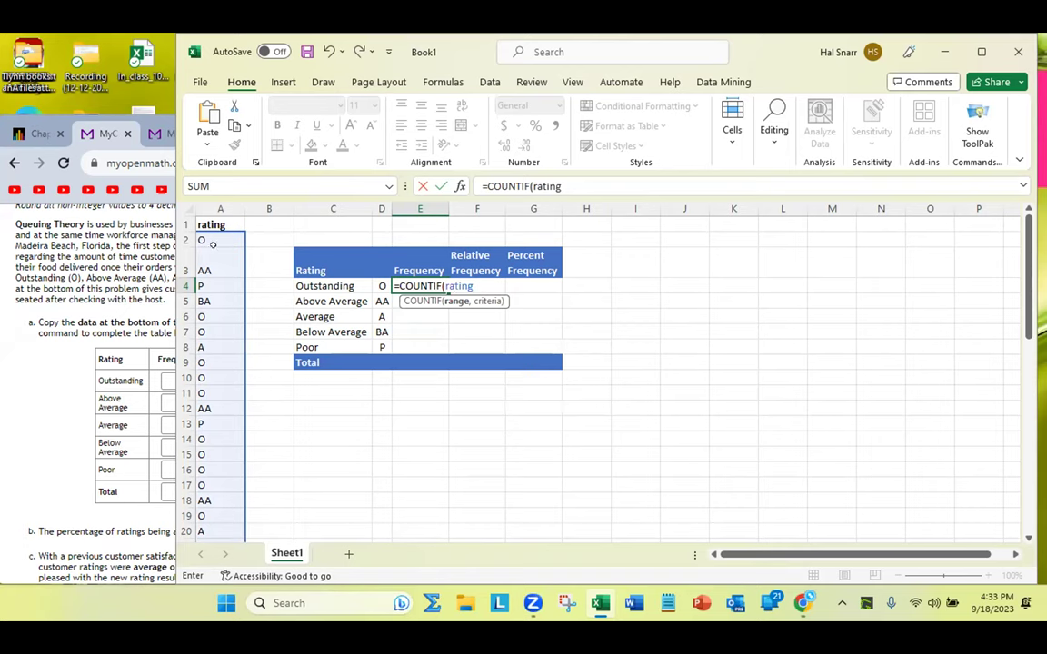
scroll(214, 234, "down", 13)
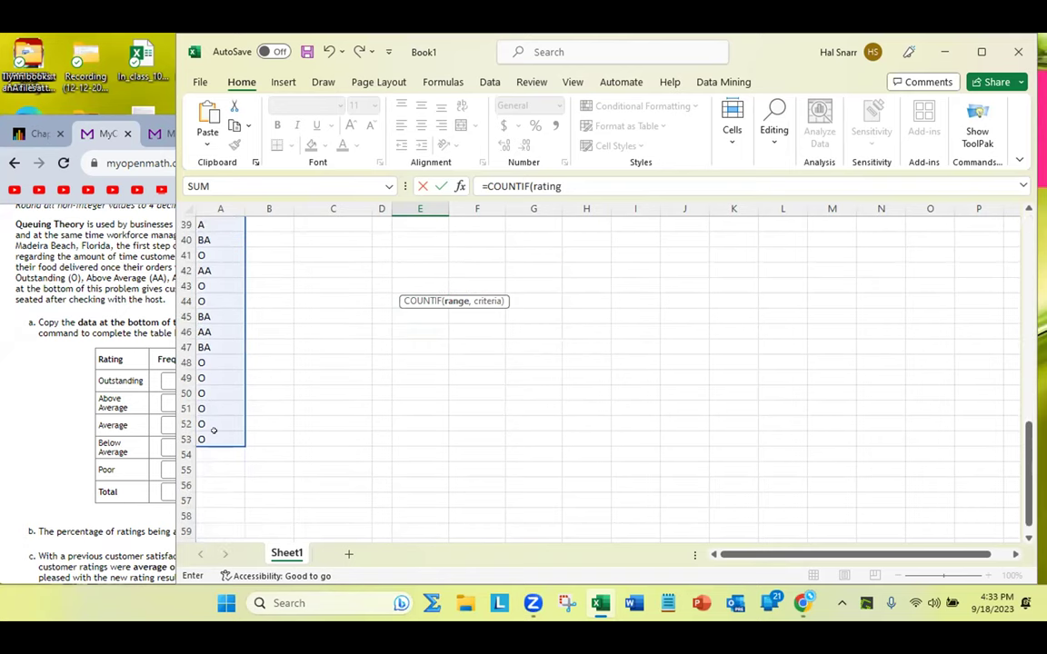
scroll(214, 431, "up", 13)
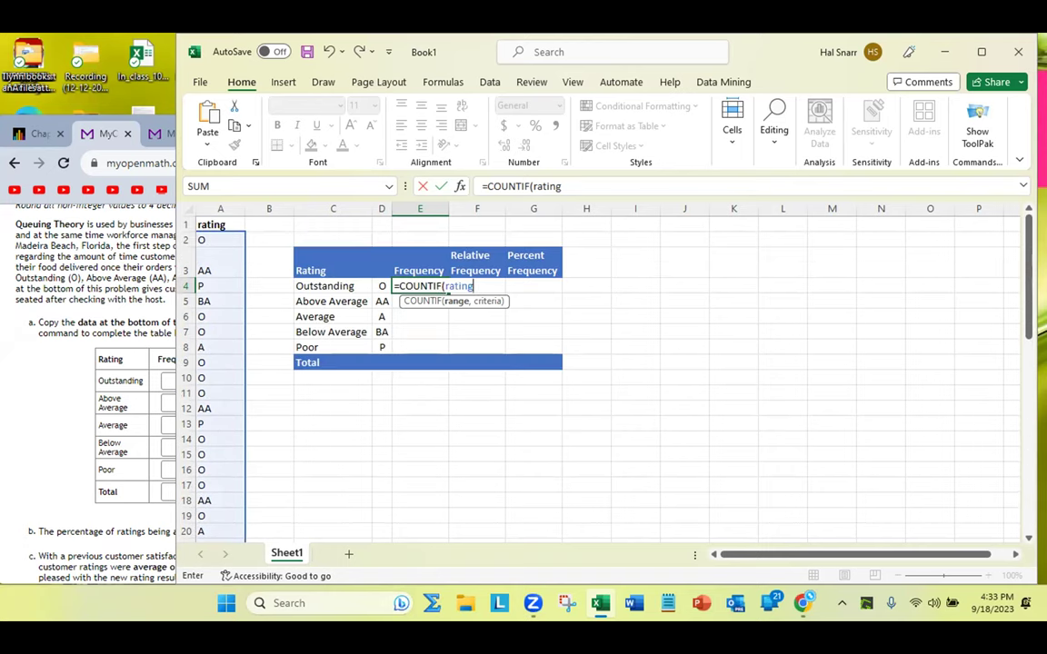
- Complete the Outstanding frequency formula in E4 with code cell D4 as the criterion, and review the entered formula
type(",")
left_click(380, 285)
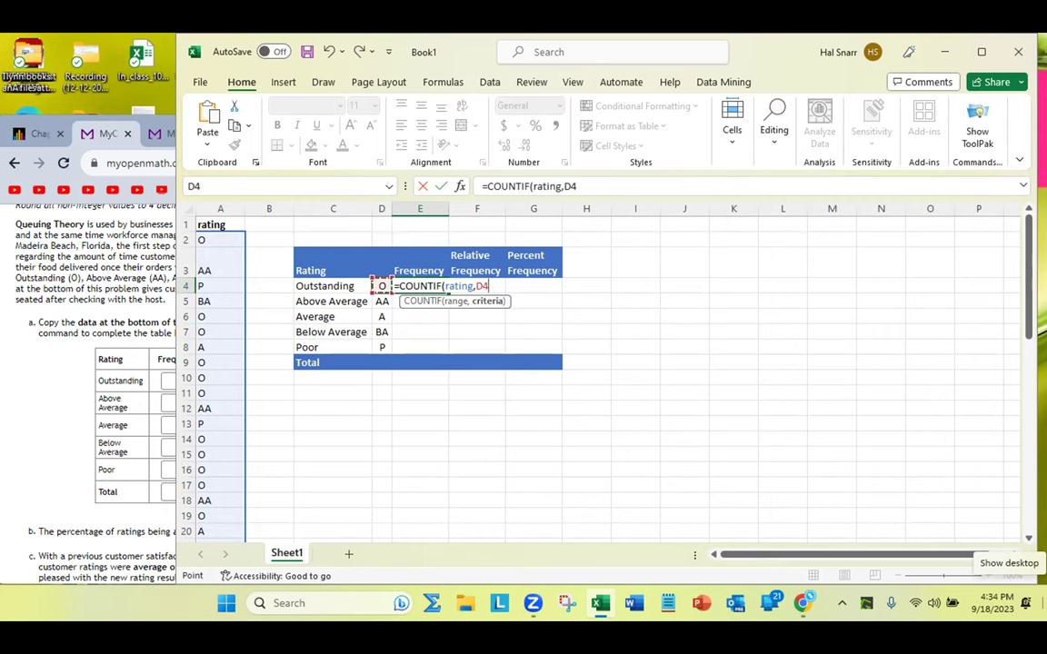
key("Return")
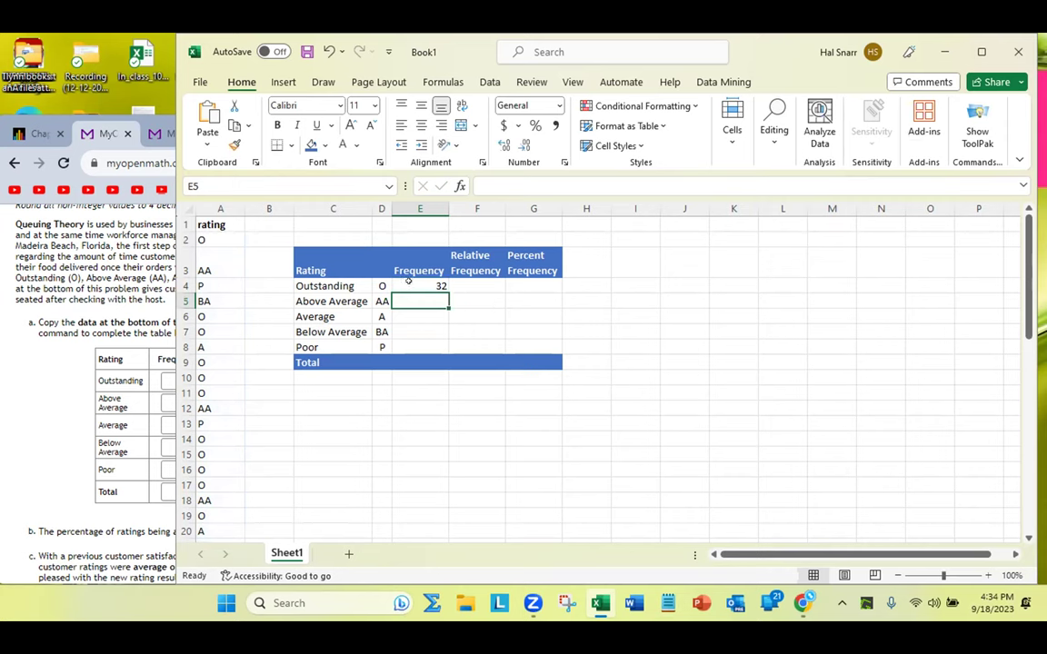
key("Up")
key("F2")
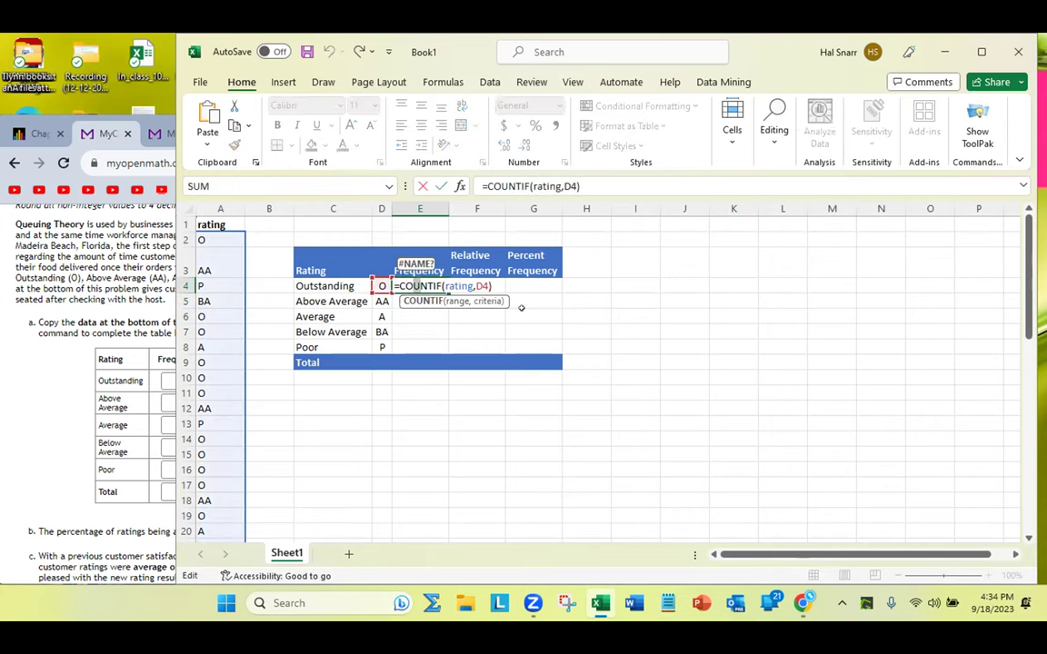
key("Return")
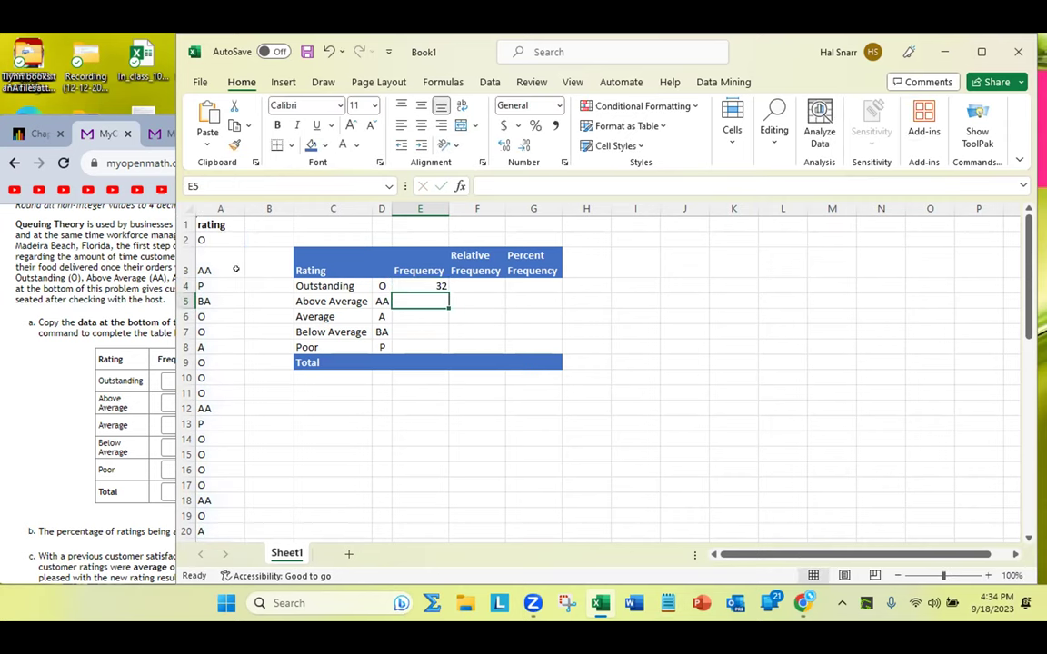
- Select the rating data in A2:A53 and assign the range name rating
left_click(214, 239)
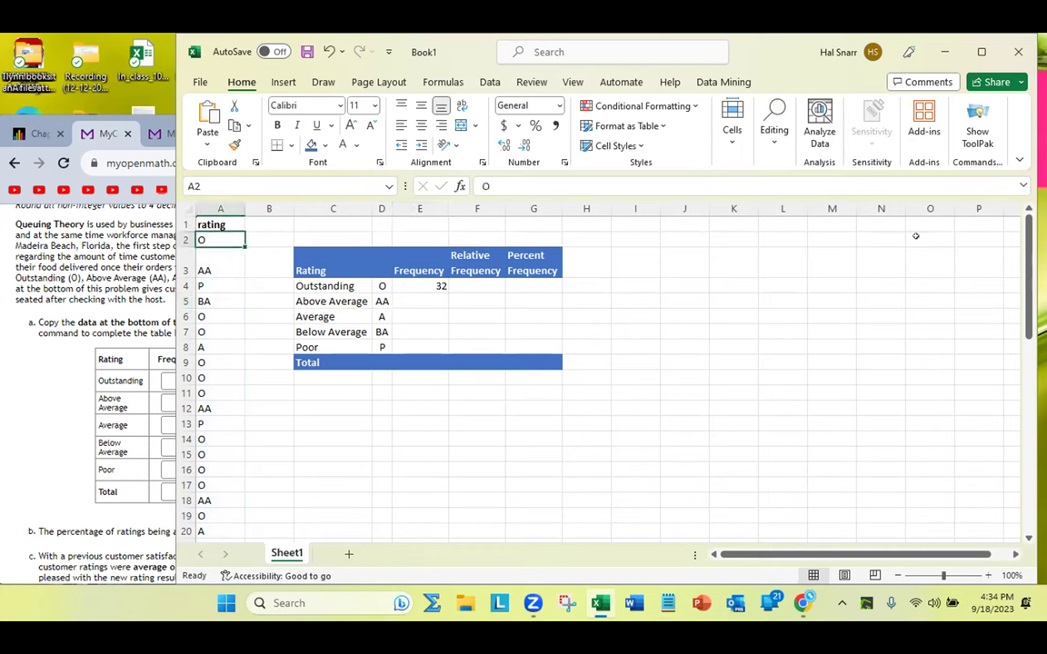
key("Down")
key("Up")
left_click_drag(218, 239, 238, 489)
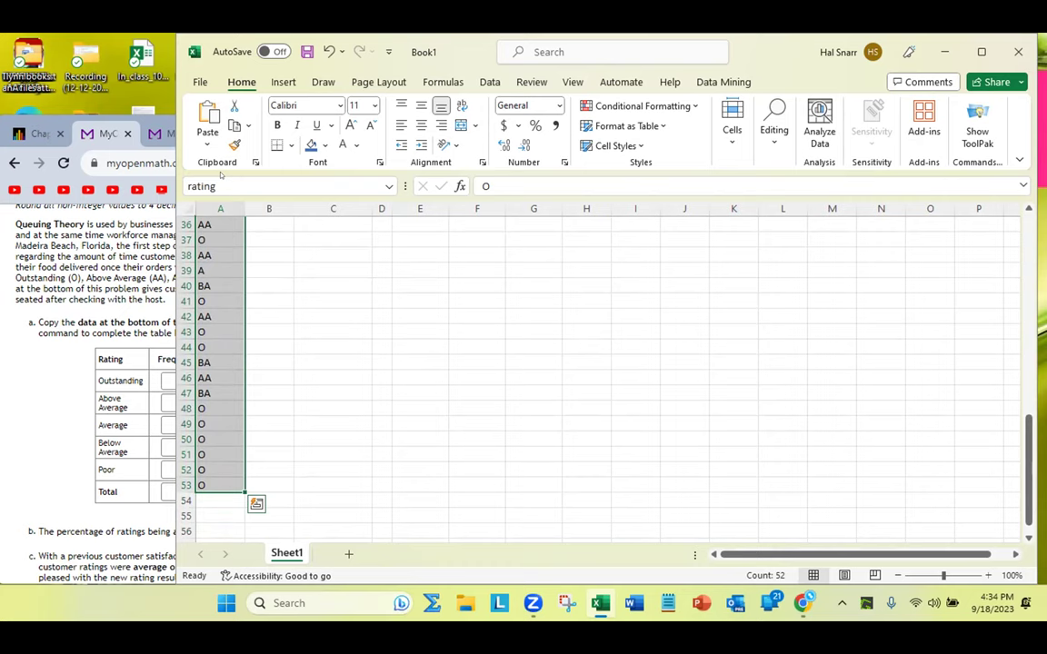
left_click(393, 186)
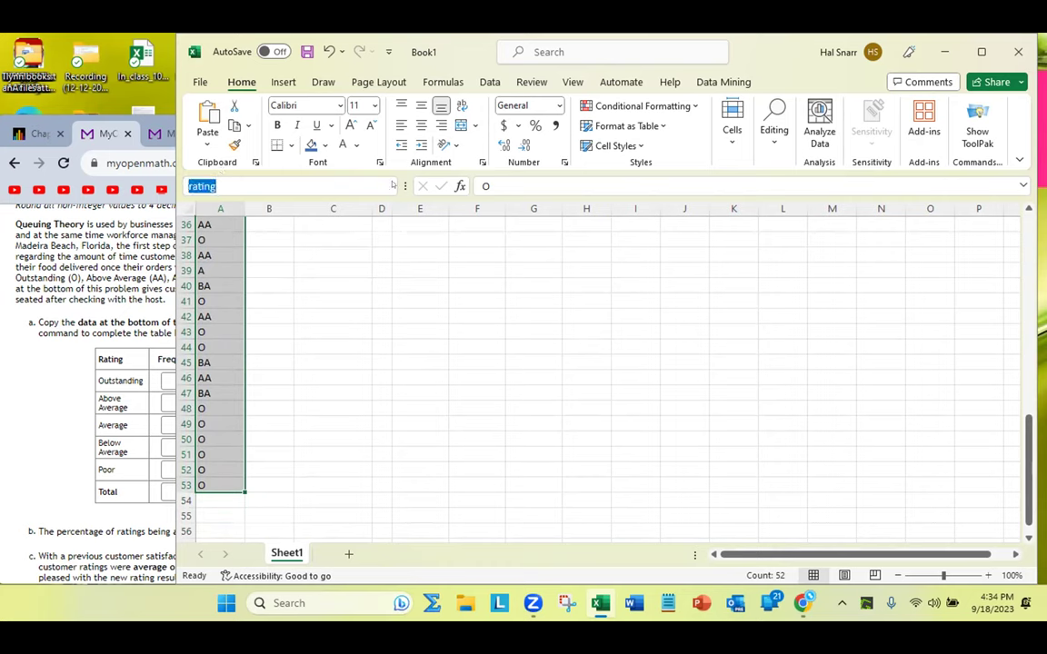
type("rating")
key("Return")
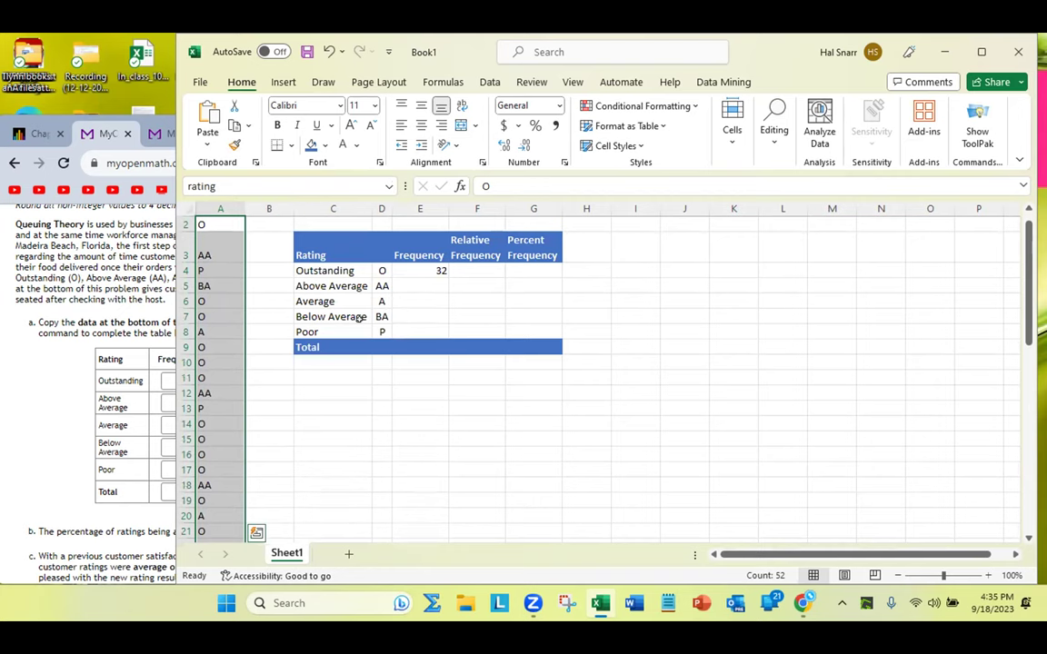
scroll(363, 309, "up", 1)
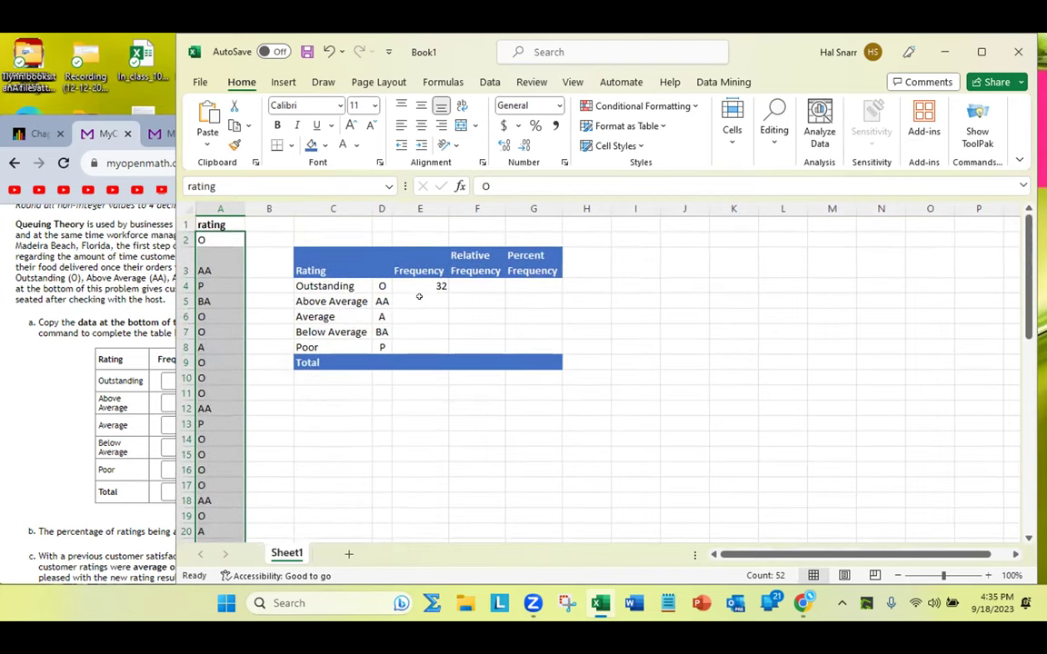
- Enter =COUNTIF(rating,D5) as the Above Average frequency in E5
left_click(419, 299)
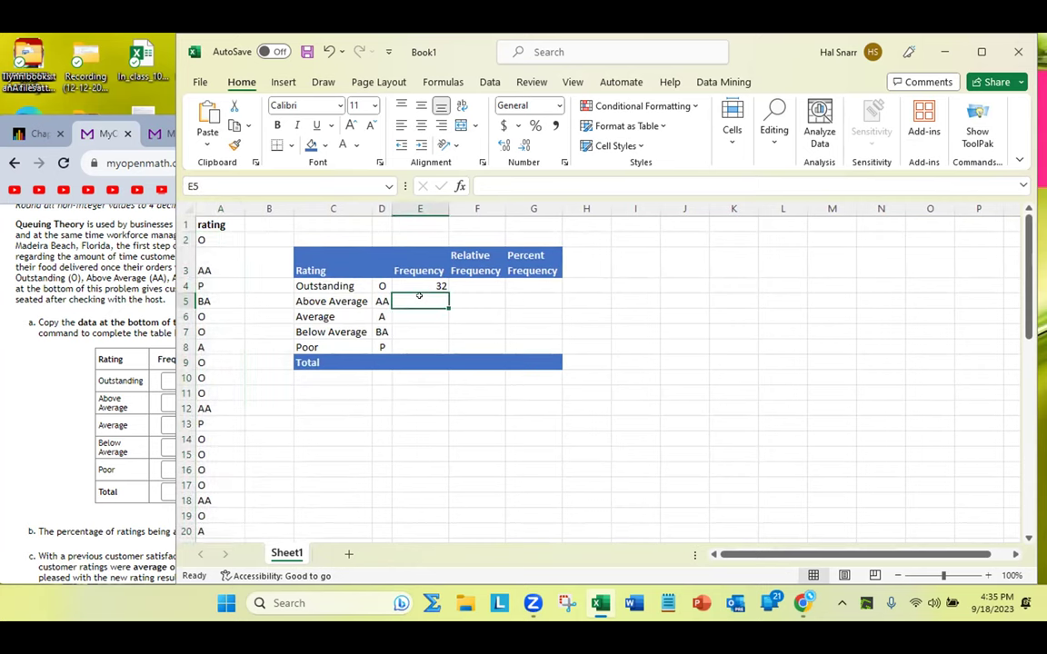
type("=")
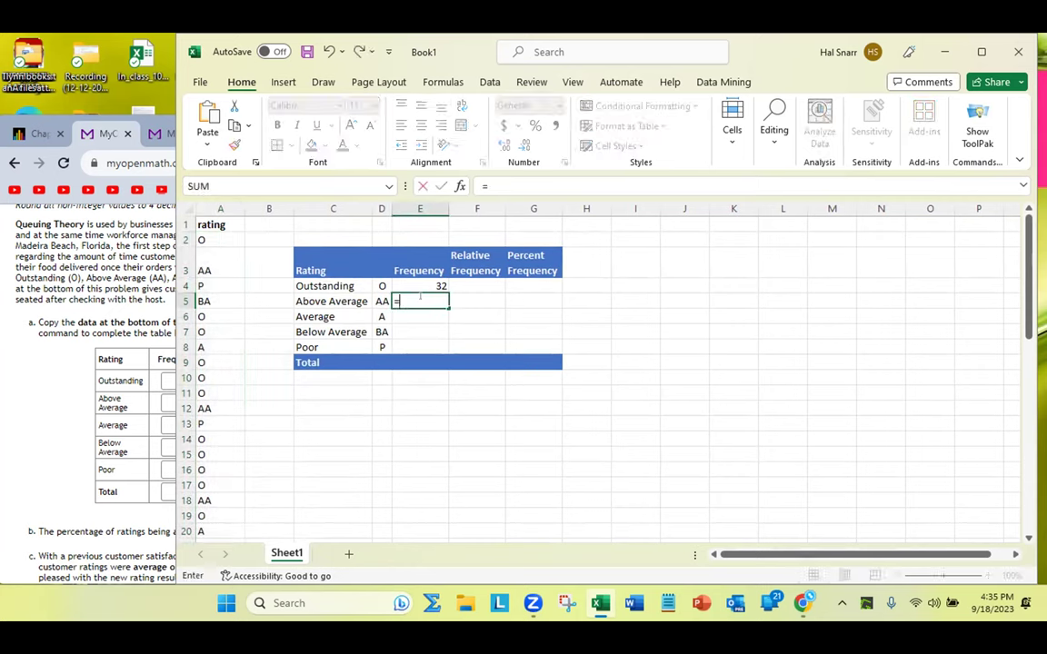
type("countif")
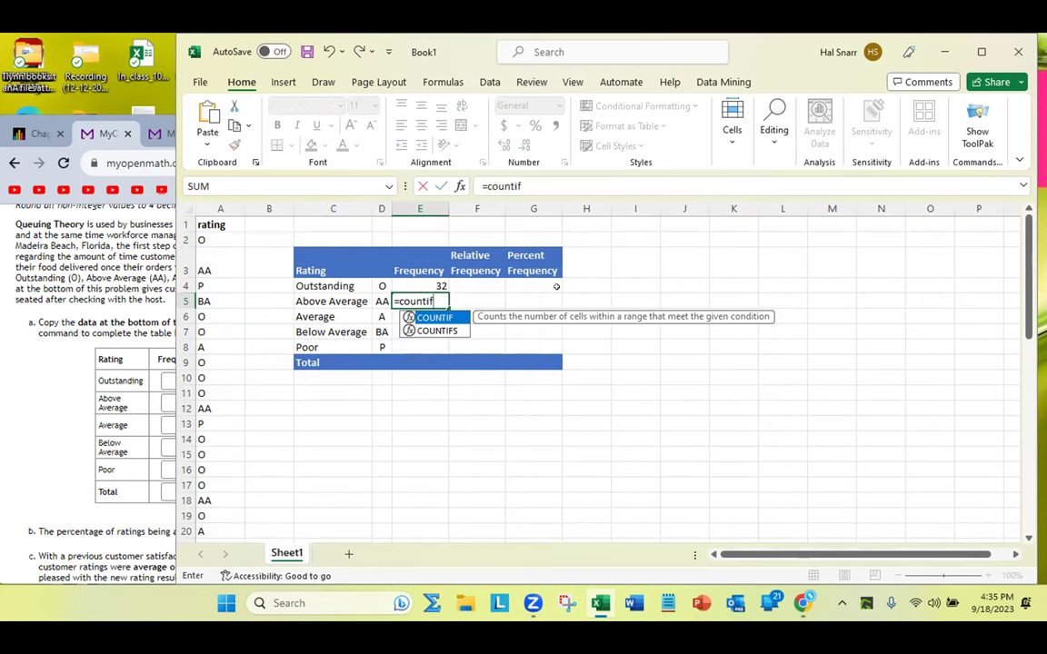
left_click(714, 269)
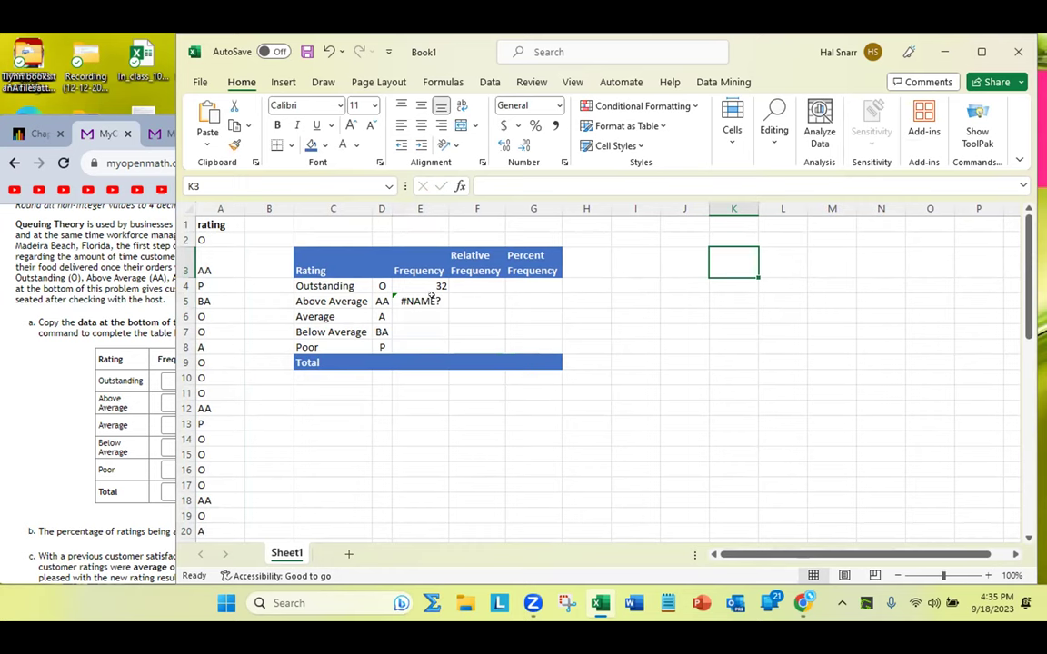
double_click(426, 298)
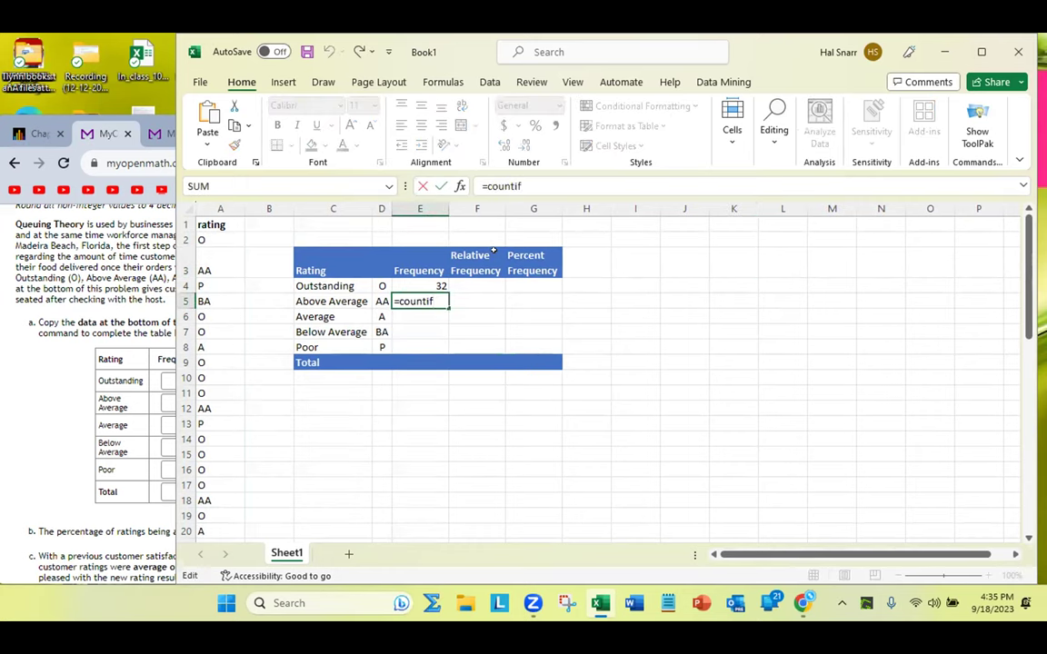
type("(")
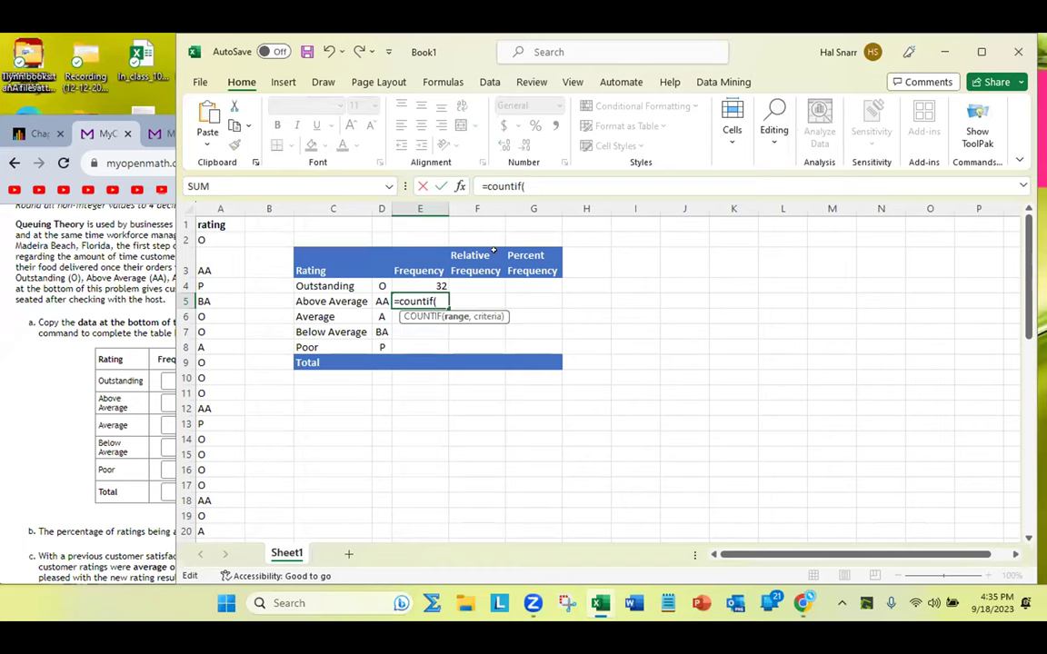
type("rating")
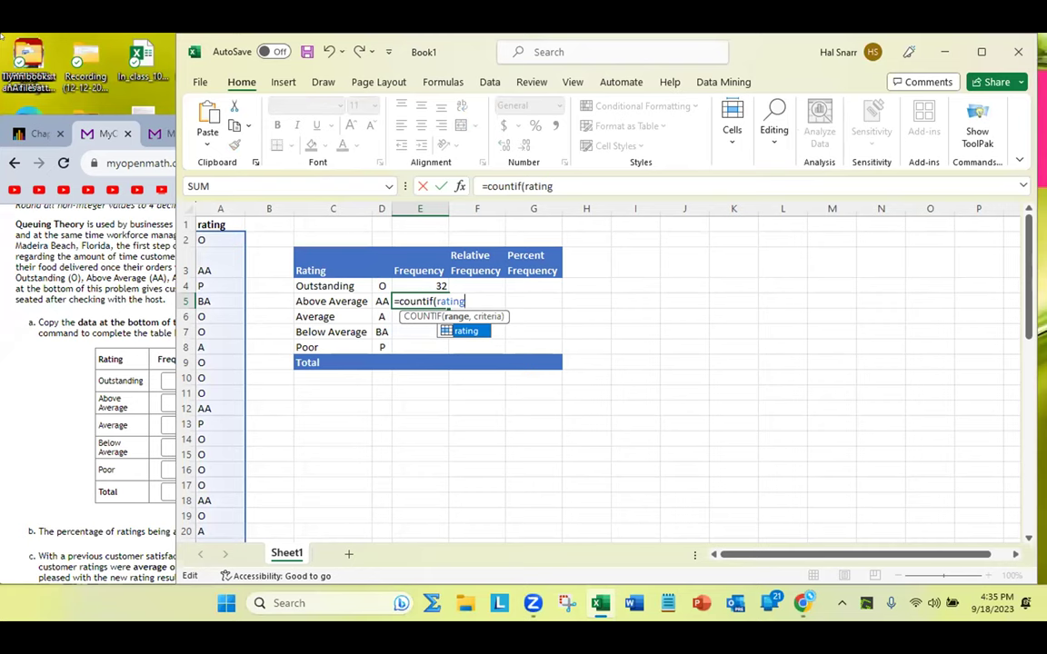
type(",")
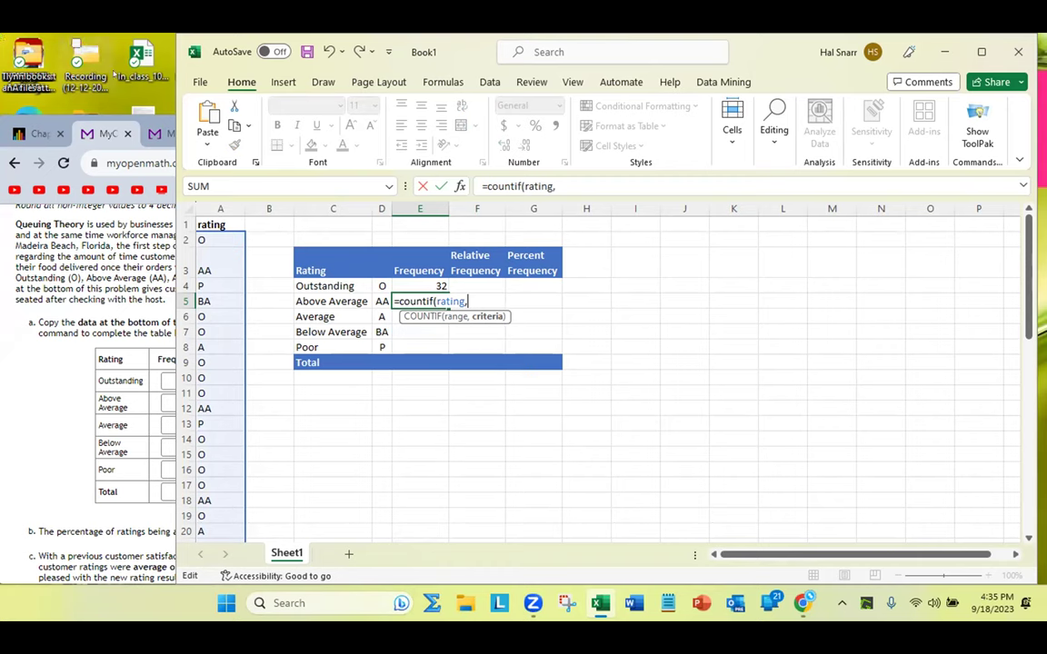
left_click(380, 300)
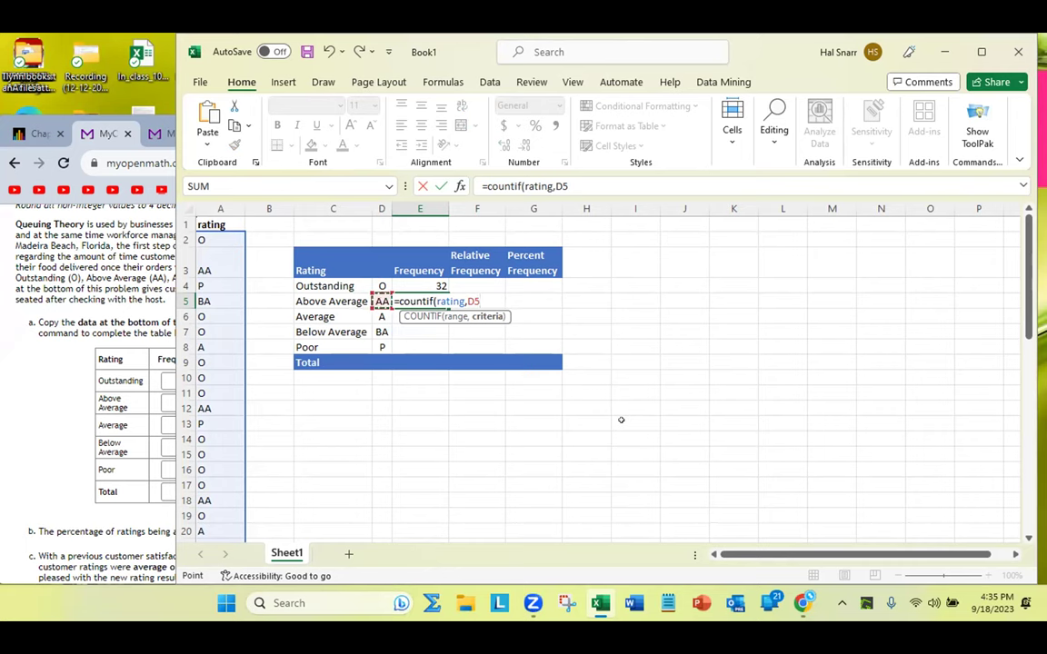
key("Return")
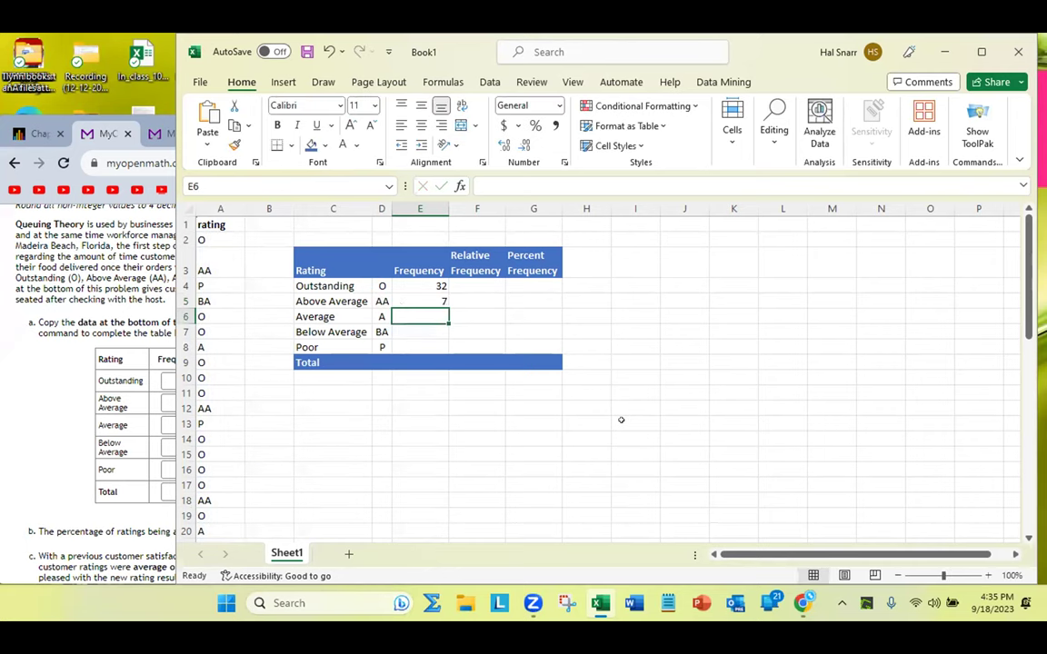
key("Up")
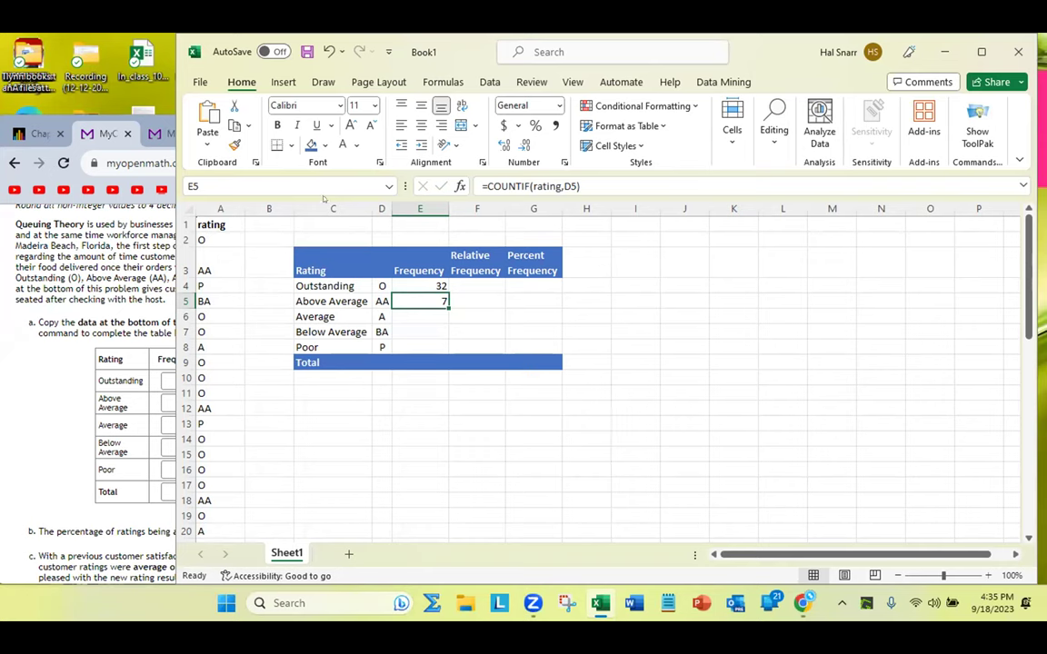
- Fill the Outstanding COUNTIF formula from E4 down through the Poor row in E8
left_click(436, 285)
left_click_drag(447, 287, 445, 348)
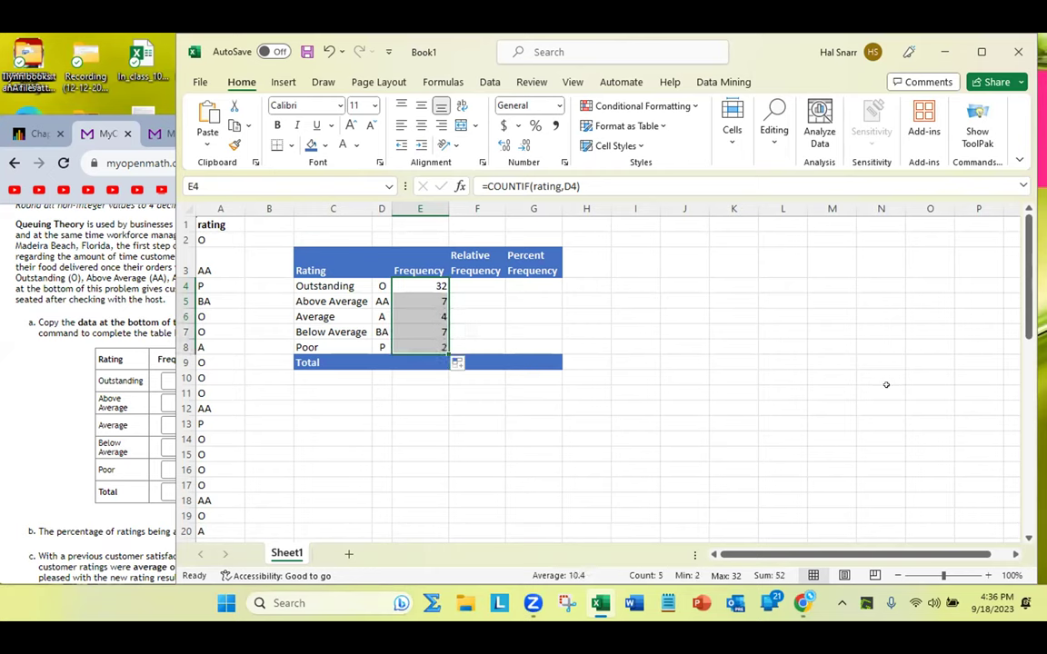
left_click(854, 386)
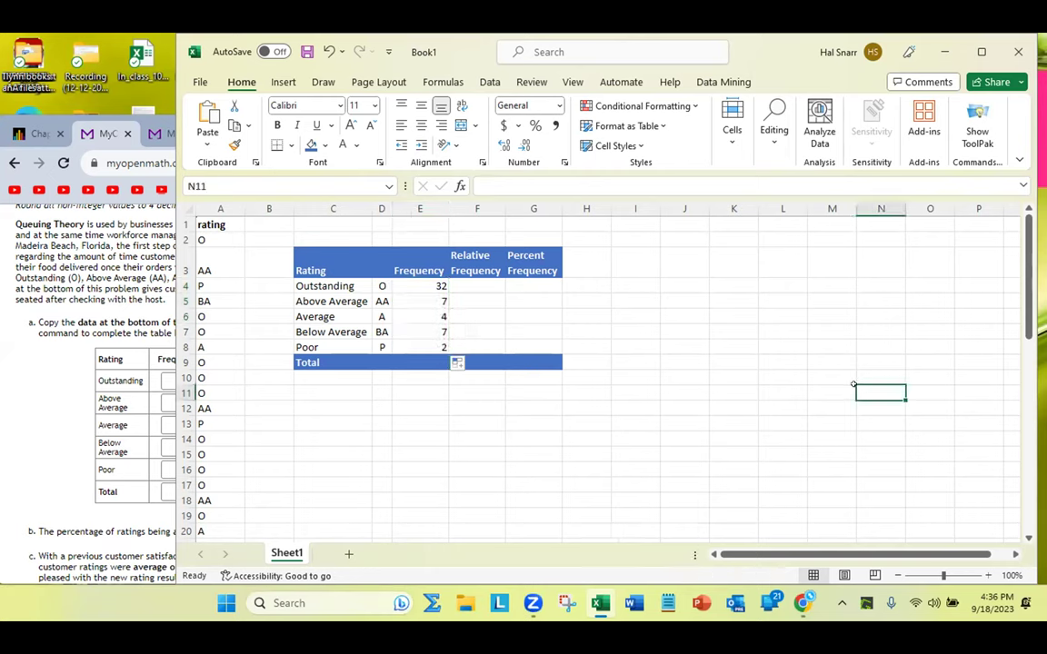
- Inspect the COUNTIF formulas in E4:E8 one by one, checking which code cell each uses as its criterion
double_click(421, 283)
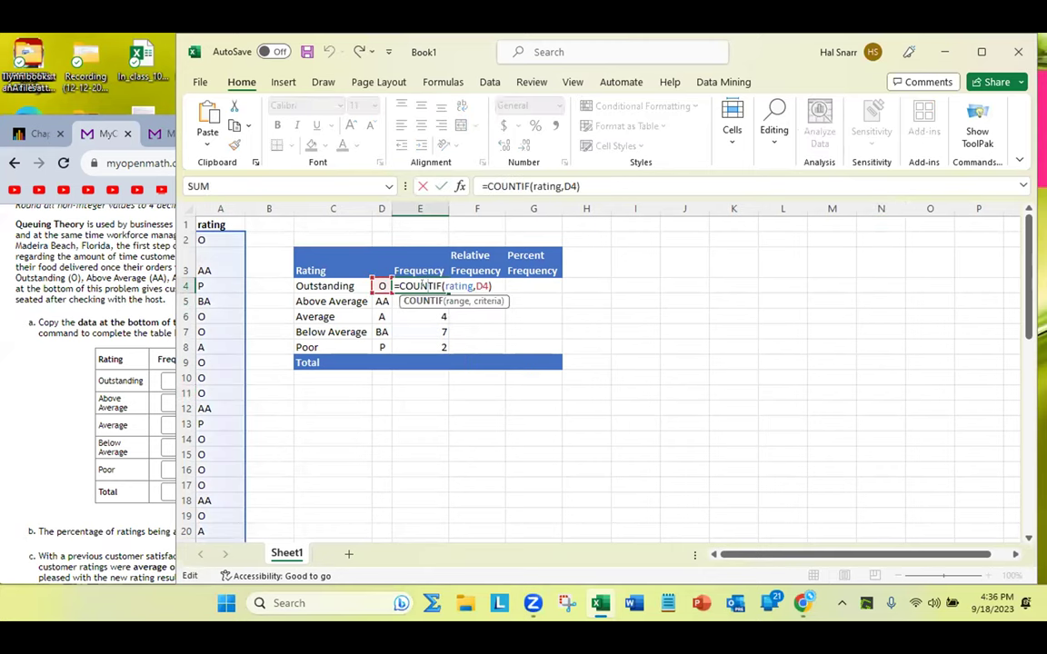
key("Return")
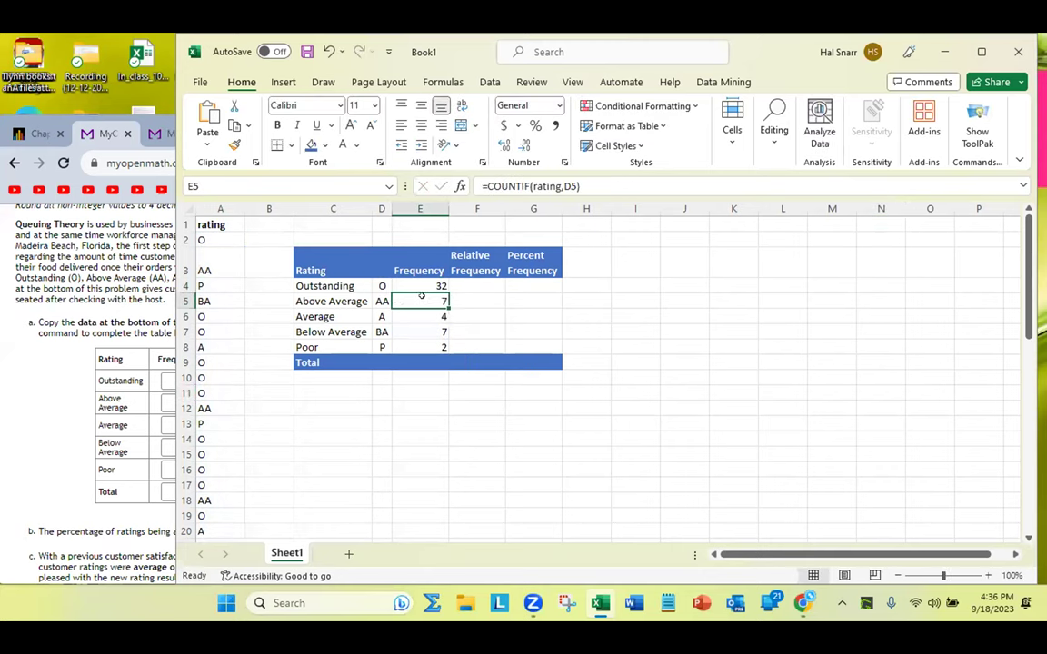
double_click(420, 295)
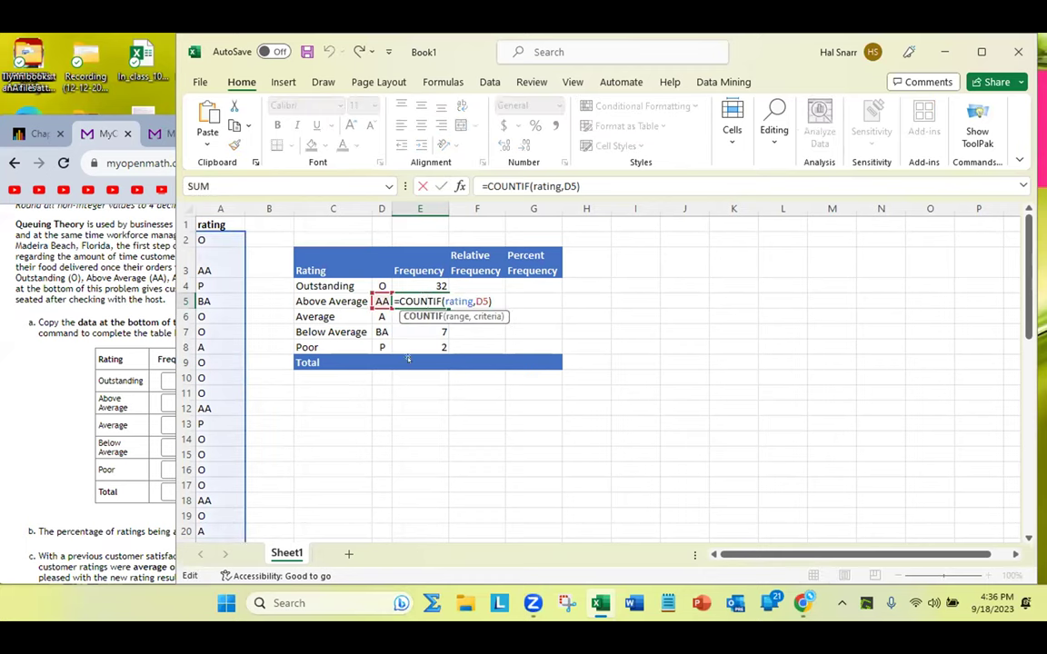
key("Return")
double_click(419, 313)
key("Return")
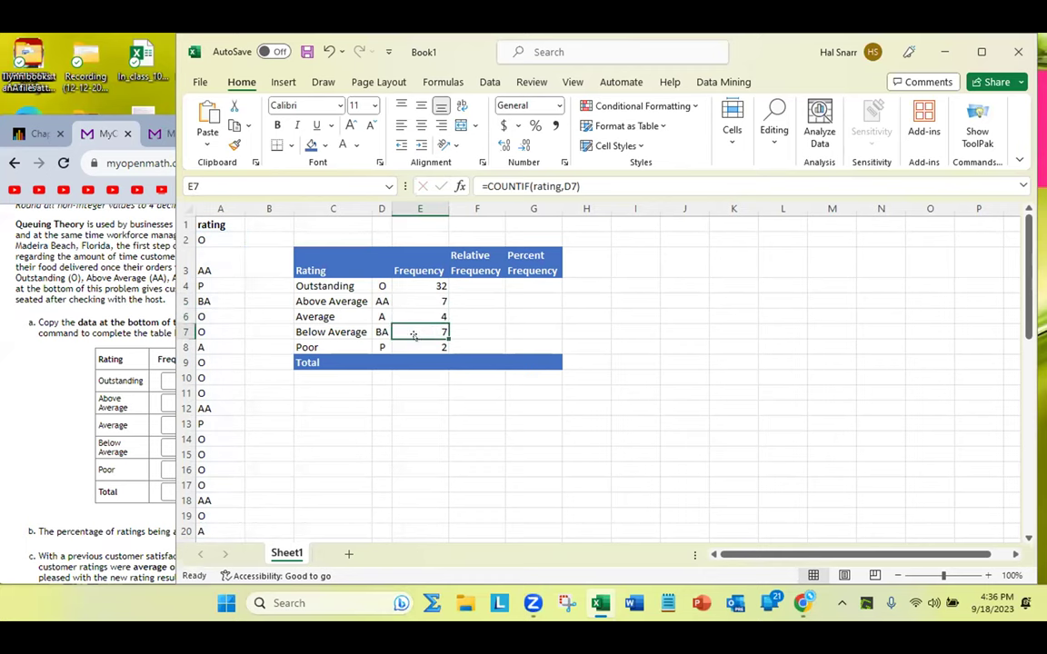
double_click(420, 328)
key("Return")
double_click(420, 346)
key("Return")
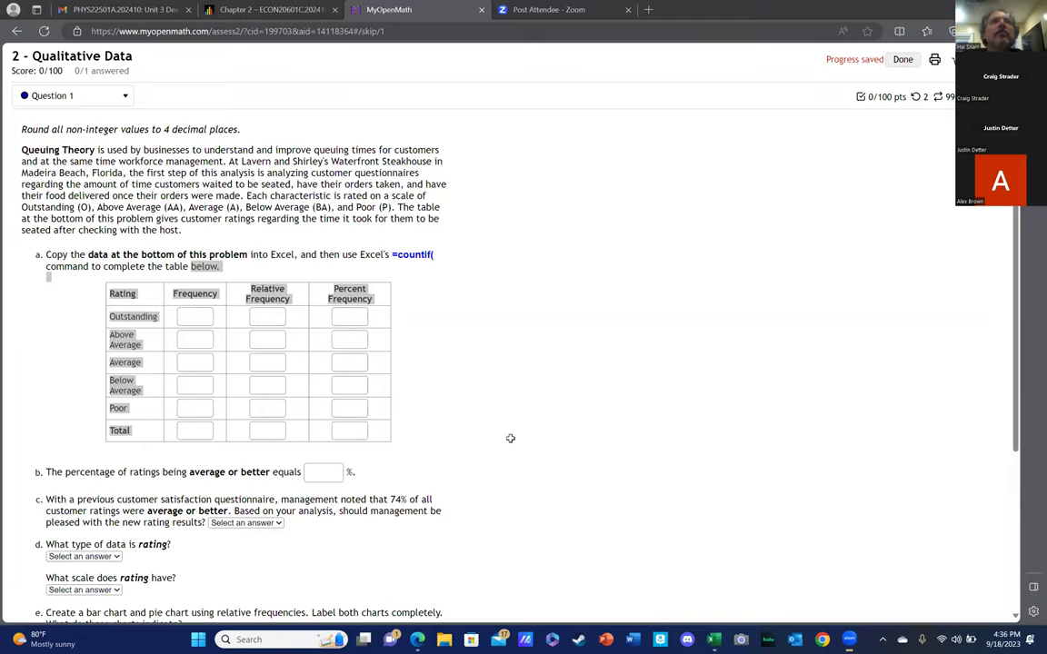
- Switch to the Excel workbook with the green ratings table and insert an opening parenthesis before the criterion O in E4's COUNTIF formula
key("alt+Tab")
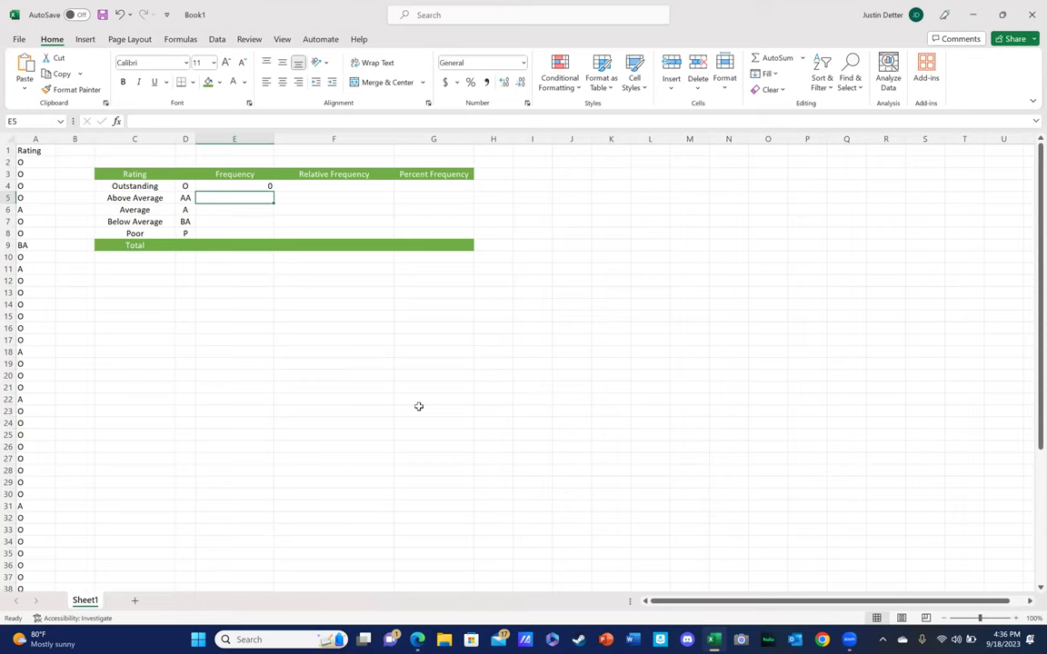
type("=")
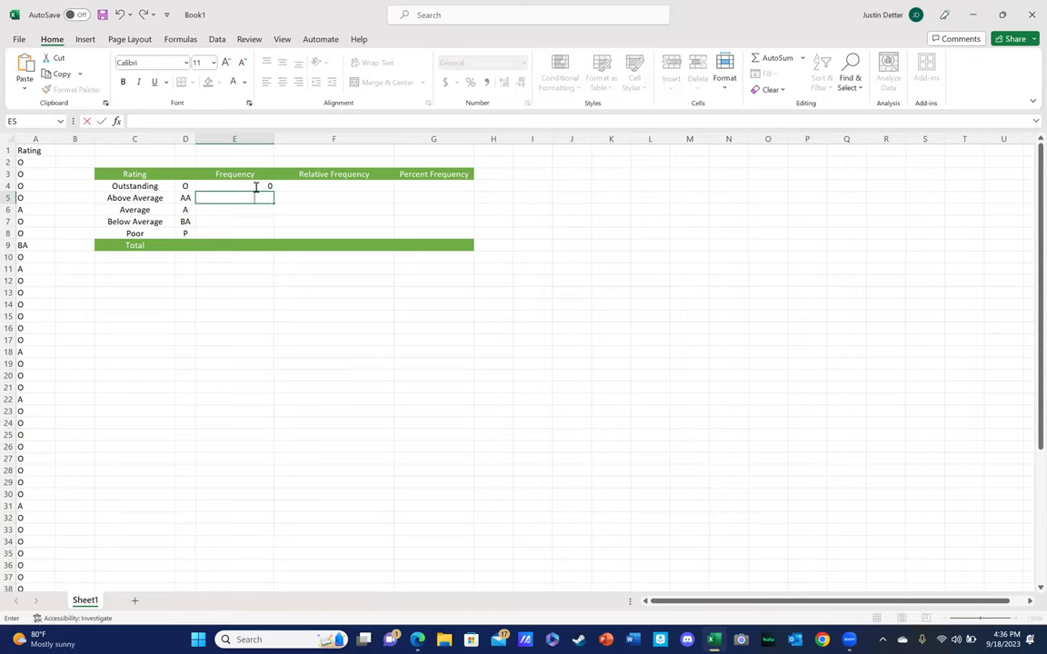
double_click(256, 186)
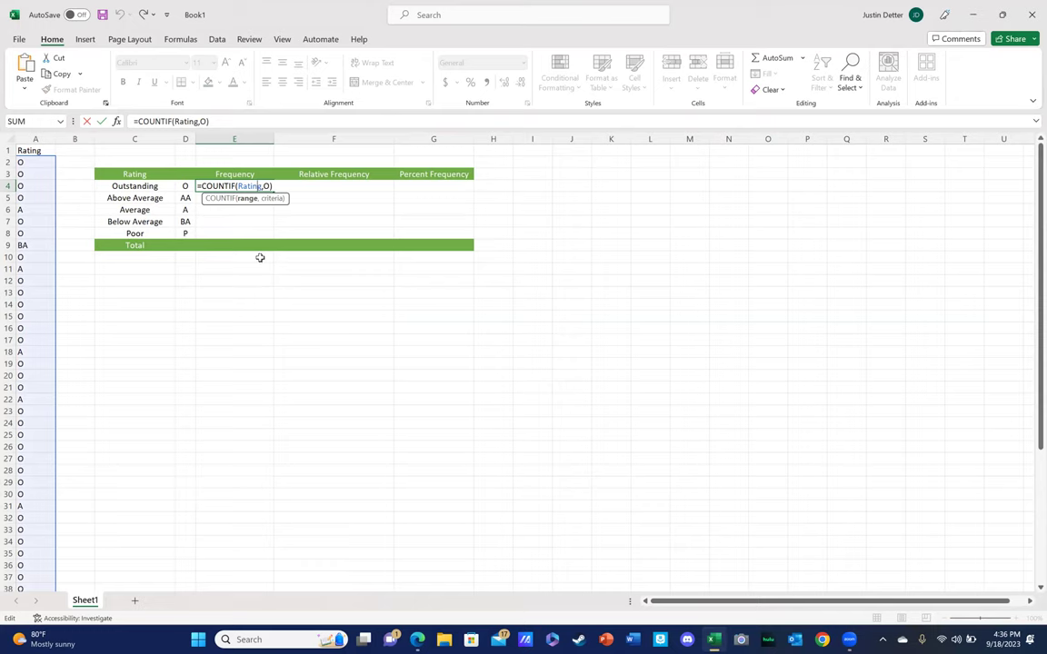
key("Right")
type("(")
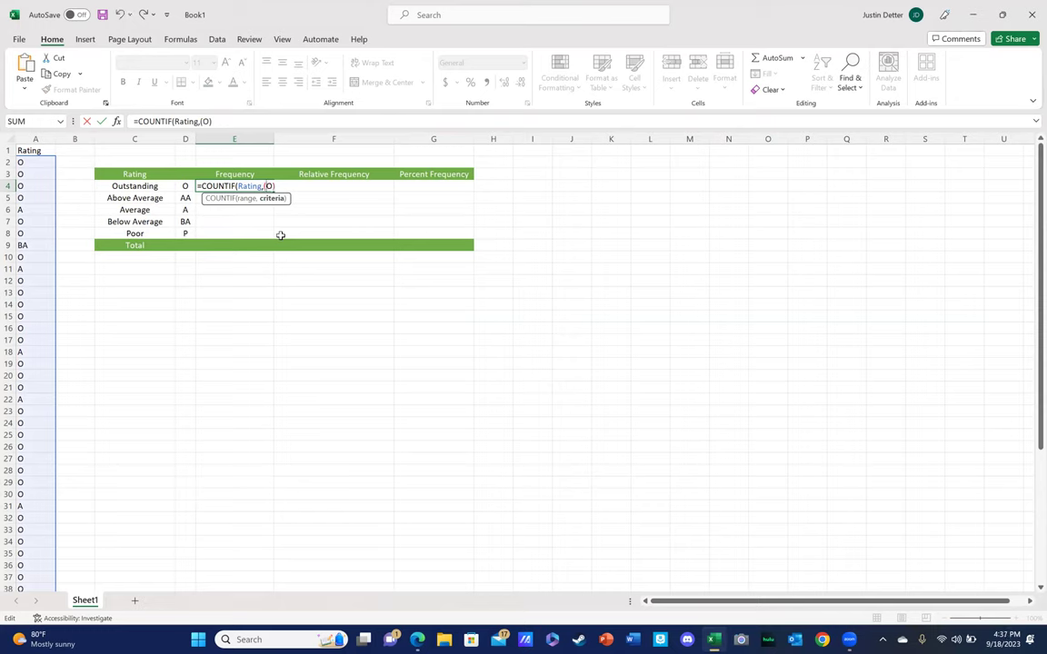
- Complete the Outstanding frequency formula in E4 as =COUNTIF(Rating,"O")
key("BackSpace")
type("\"O\"")
key("Return")
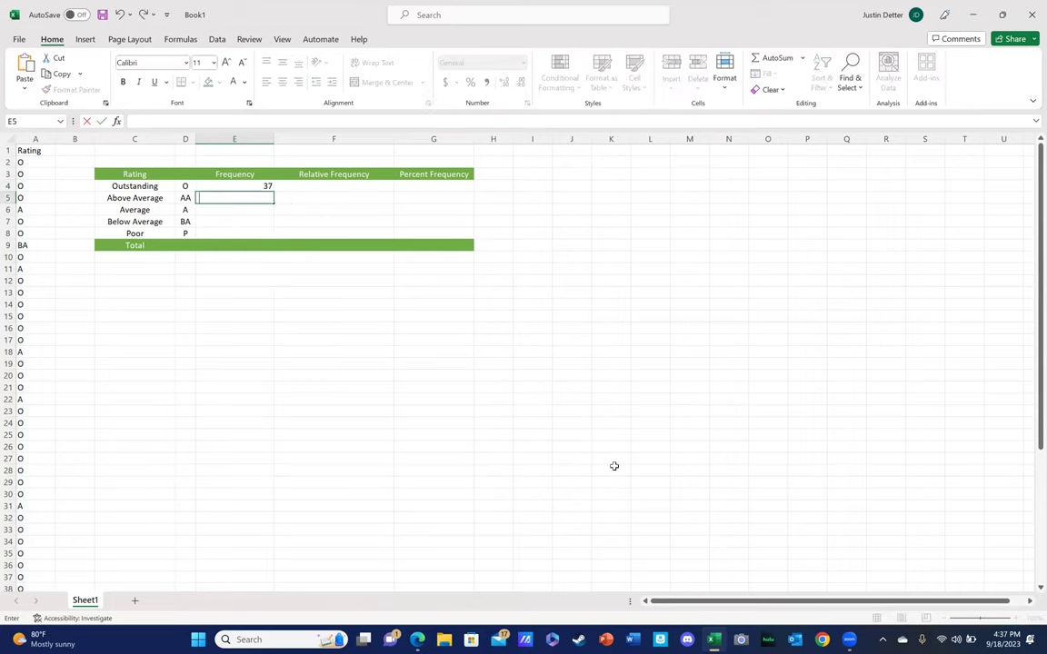
- Fill the Outstanding COUNTIF formula from E4 down to E5
left_click(259, 185)
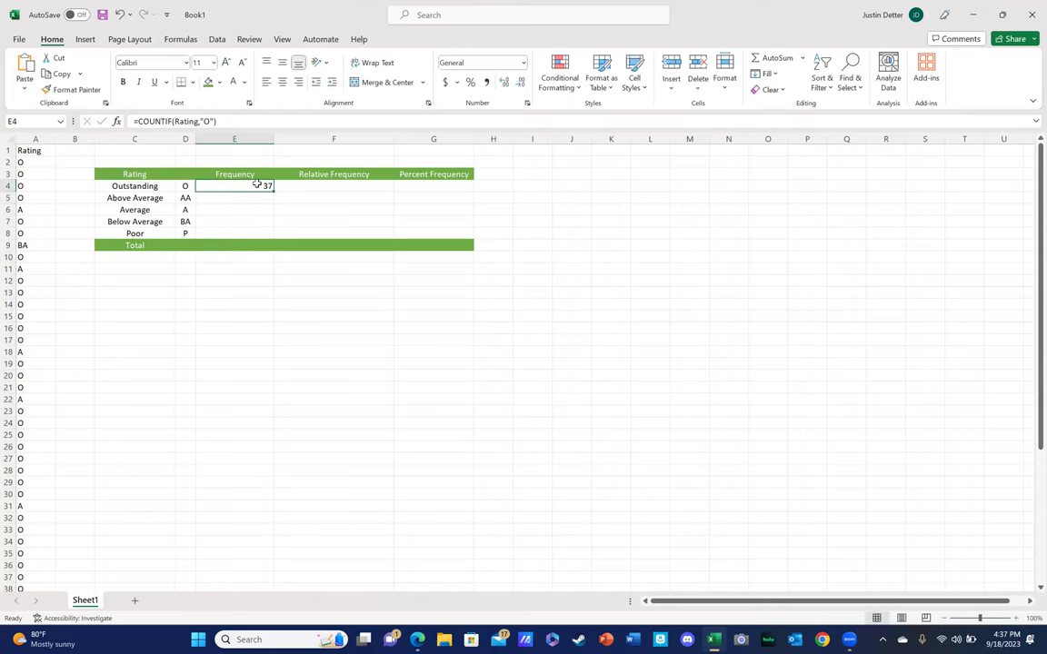
left_click_drag(250, 189, 251, 195)
left_click_drag(274, 188, 276, 200)
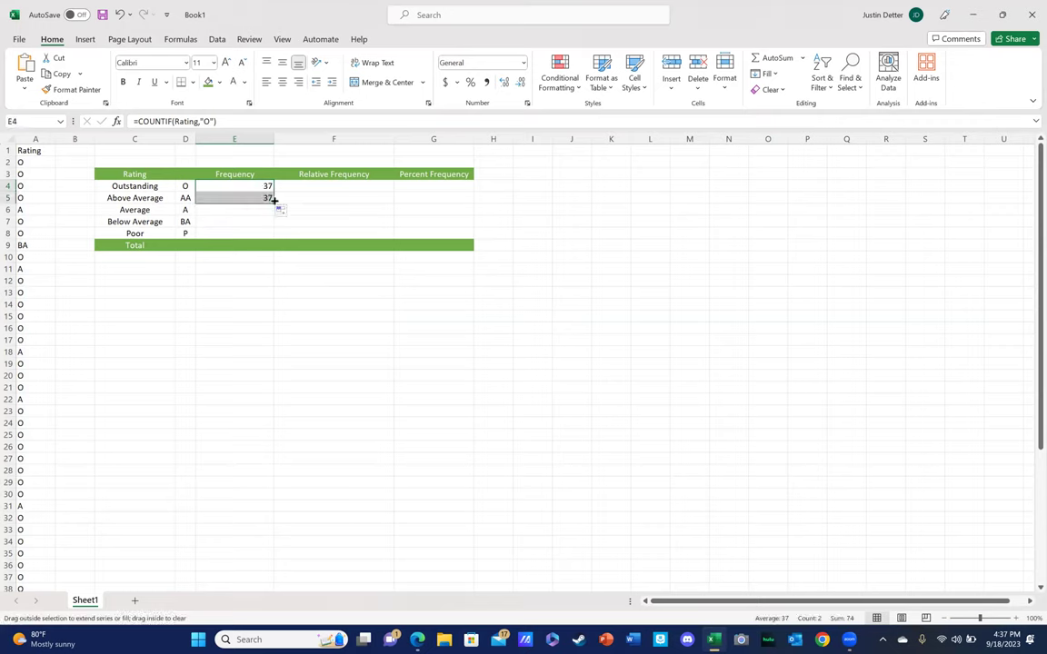
left_click_drag(274, 201, 248, 181)
left_click(249, 183)
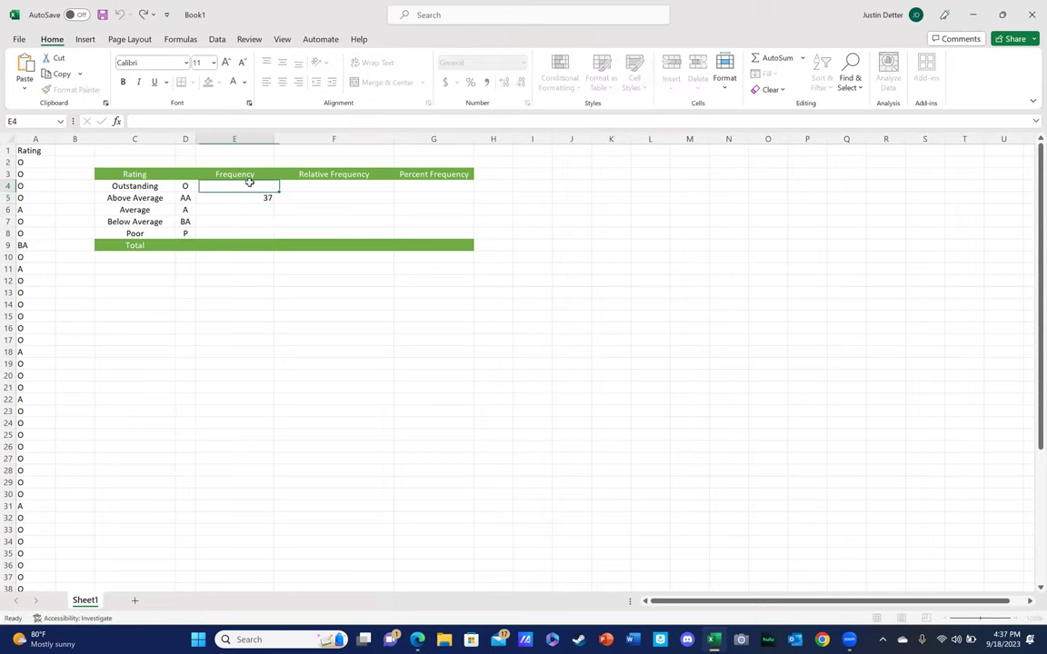
type("=")
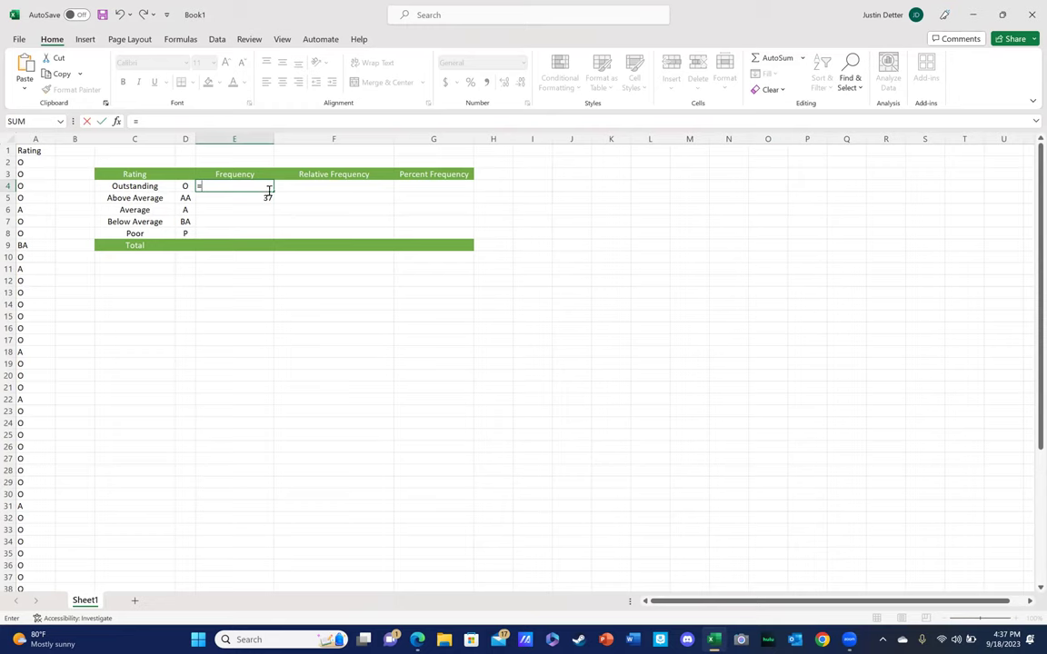
key("Escape")
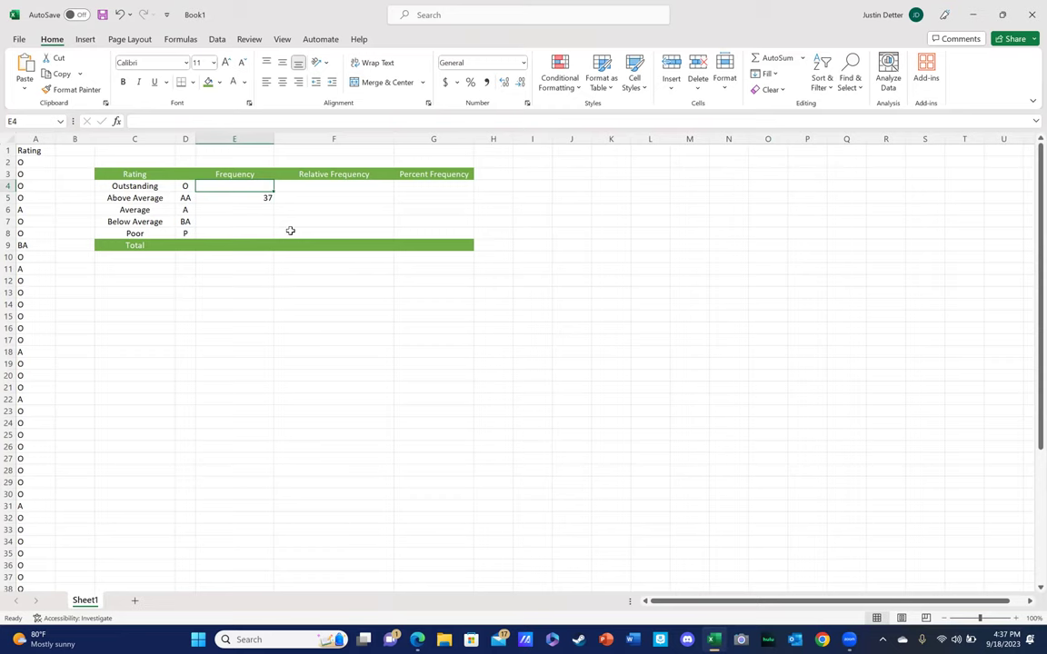
left_click(287, 229)
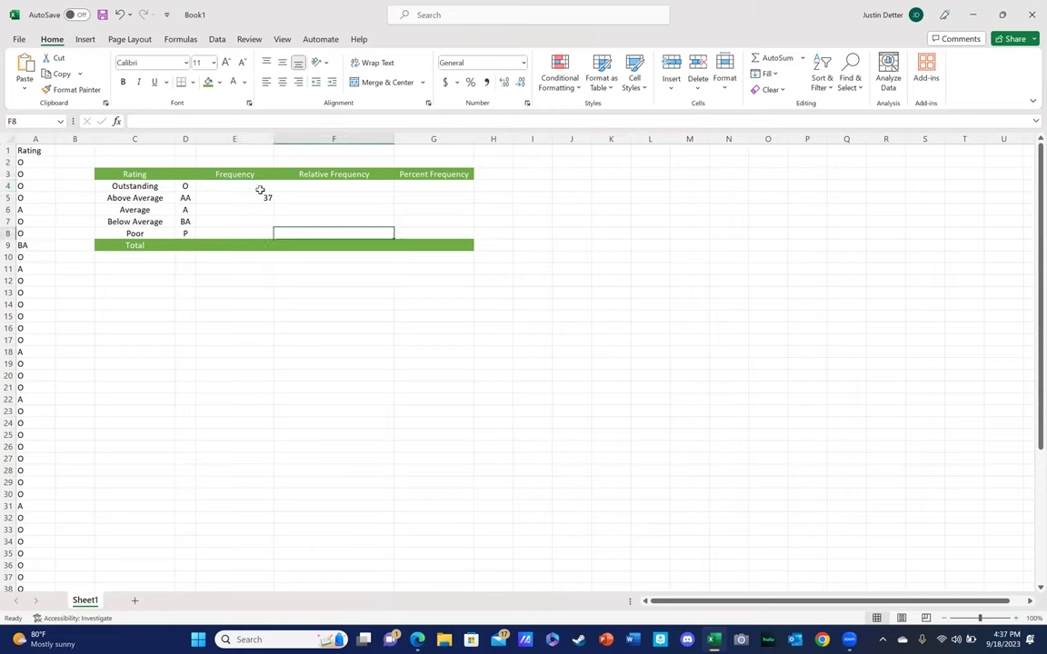
left_click(261, 190)
key("Down")
key("Right")
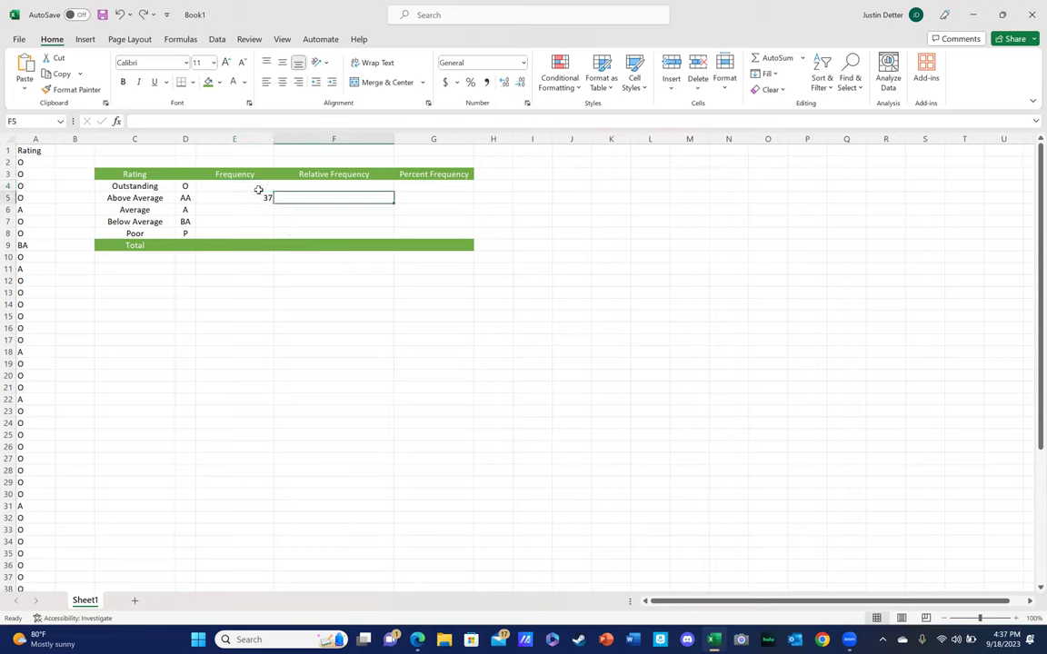
- Fill the COUNTIF formula with the fixed "O" criterion from E4 down through E8
left_click_drag(271, 192, 271, 202)
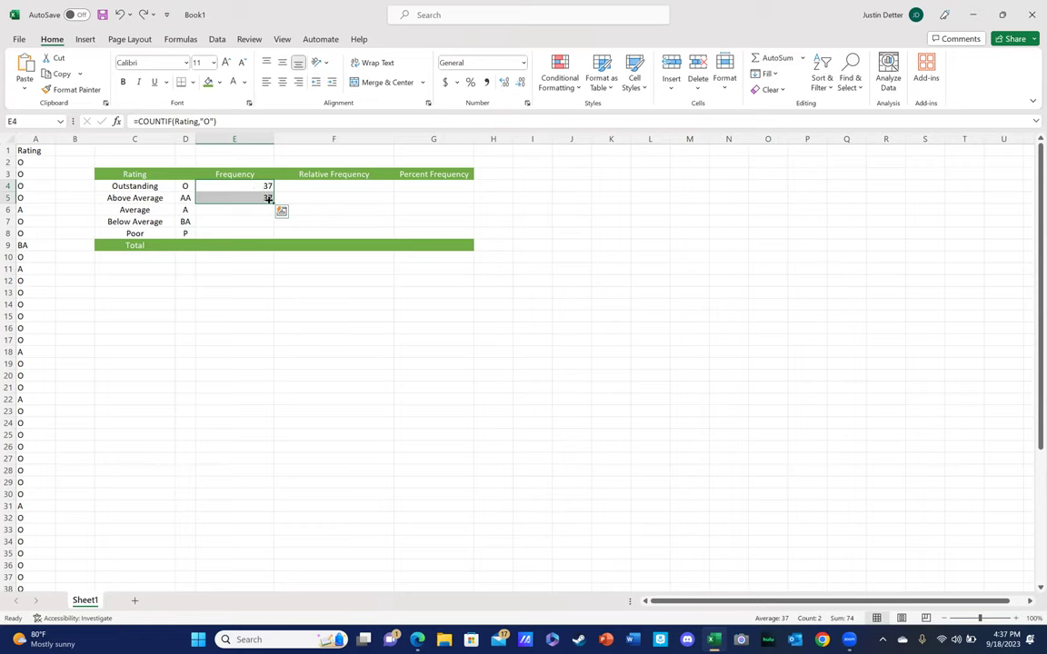
left_click_drag(272, 204, 270, 235)
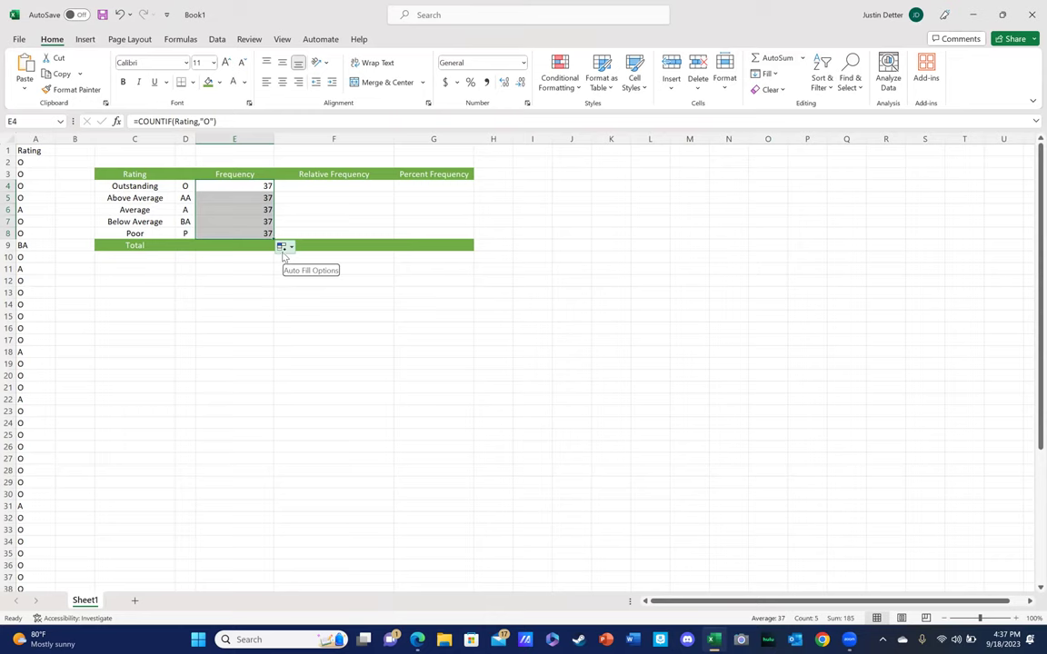
left_click(322, 320)
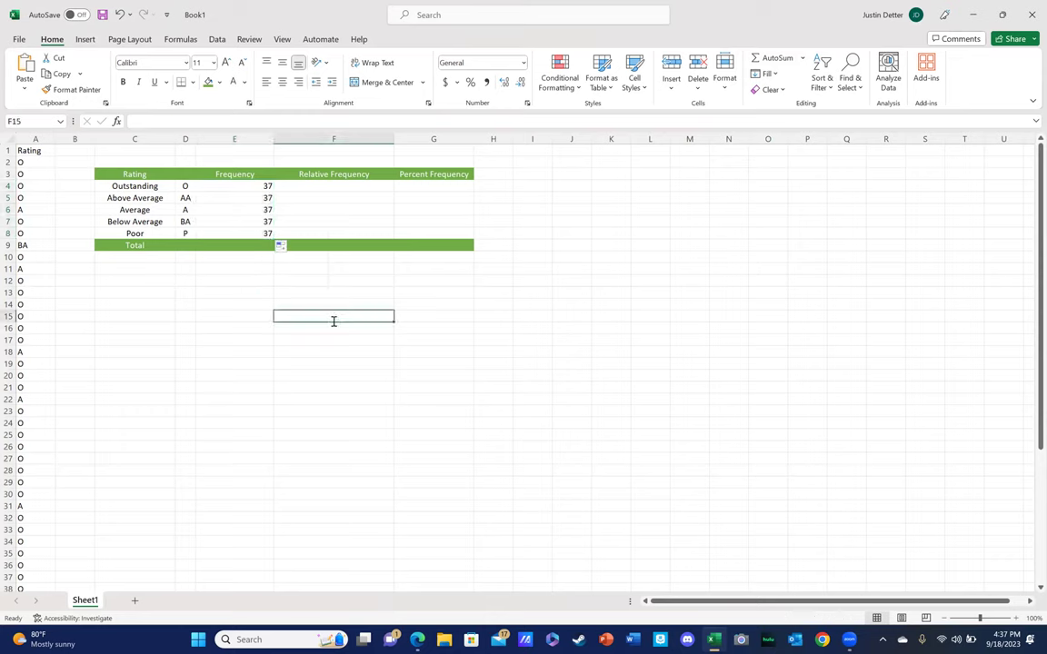
double_click(334, 321)
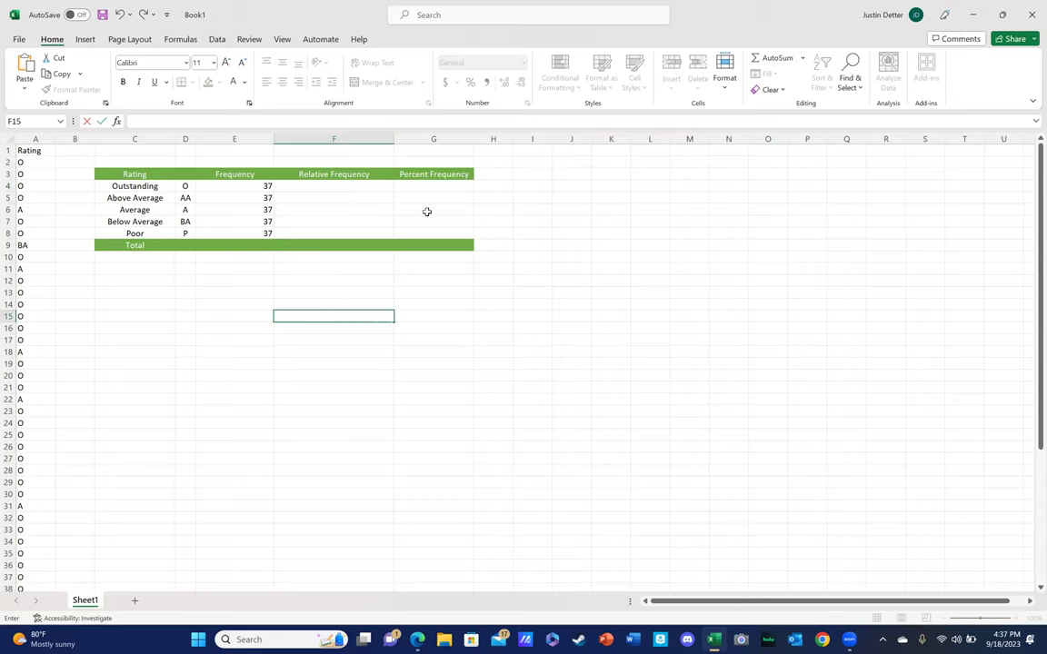
- Try removing the quotation marks around the O criterion in E4's COUNTIF formula
left_click(252, 186)
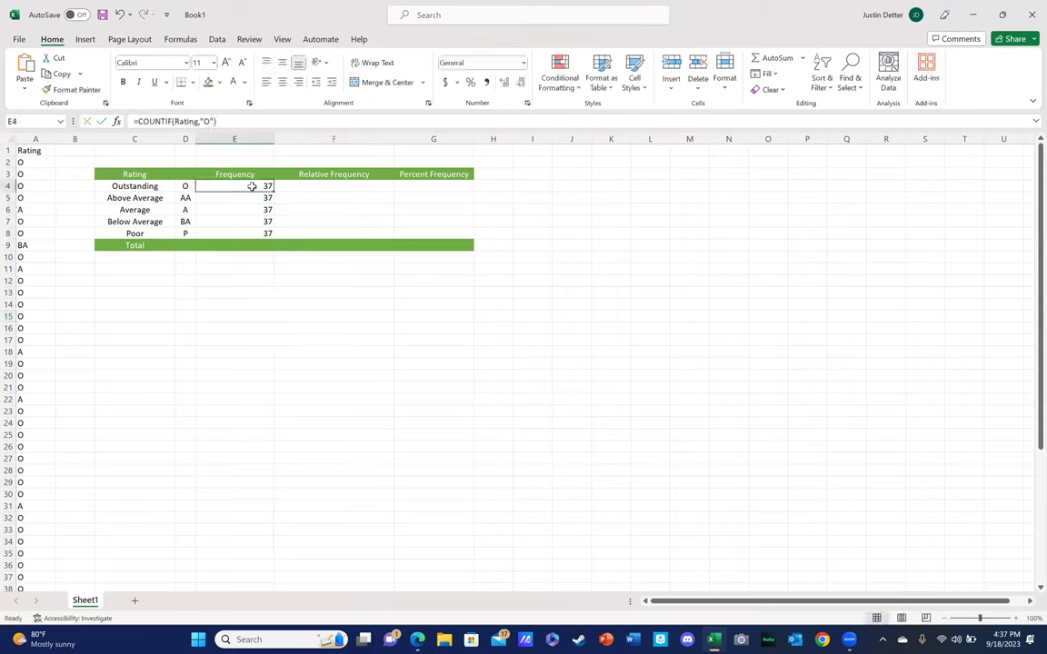
double_click(251, 186)
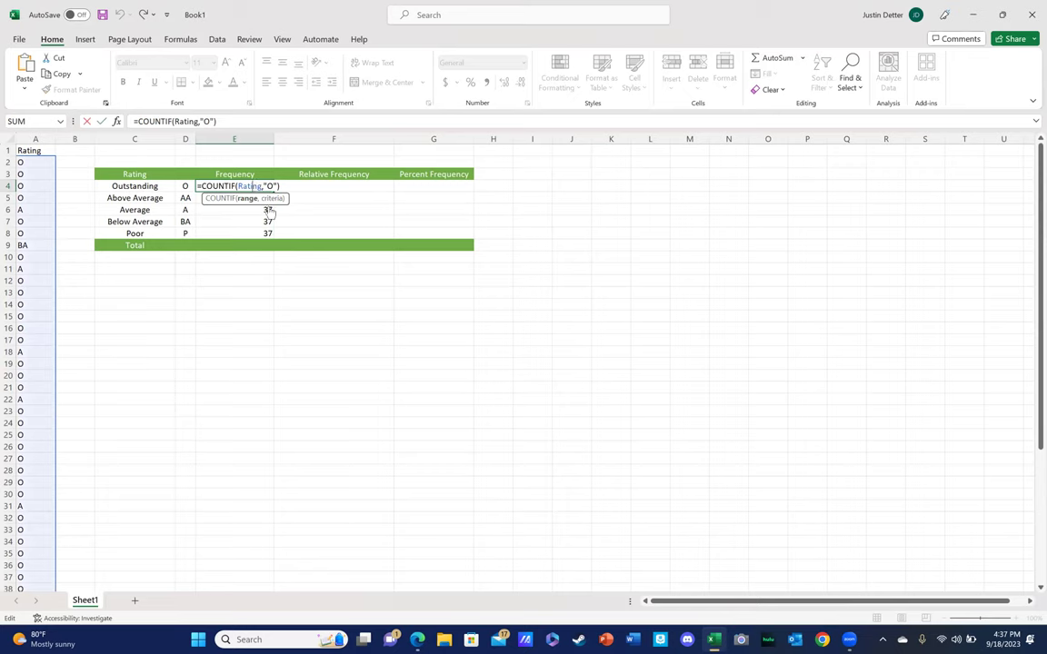
key("Right")
key("Right")
key("Right")
key("Right")
key("BackSpace")
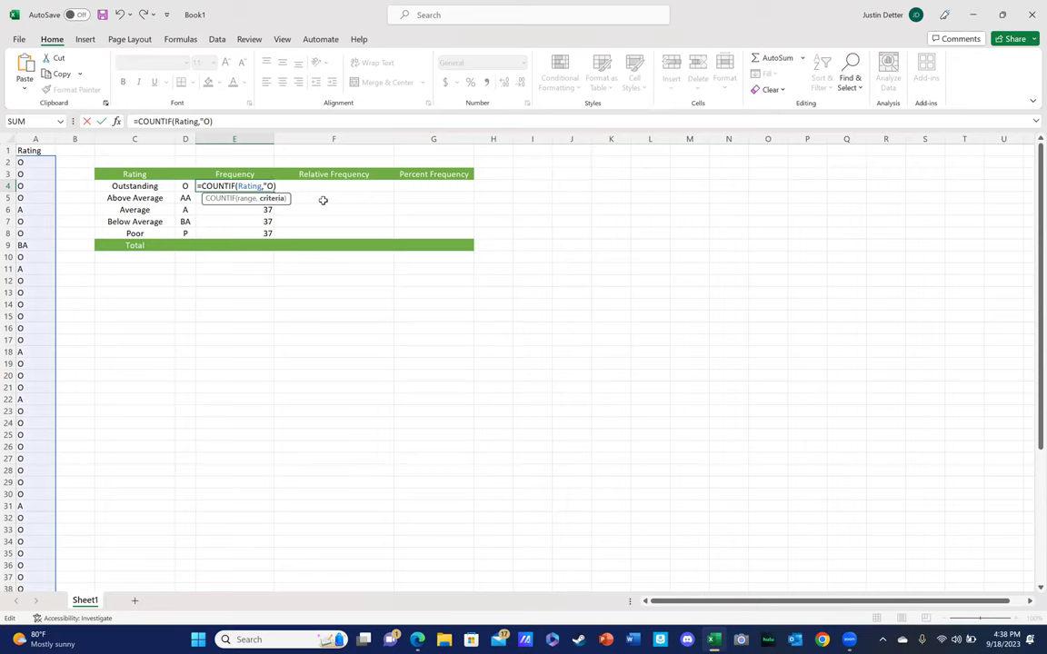
key("Left")
key("BackSpace")
key("Return")
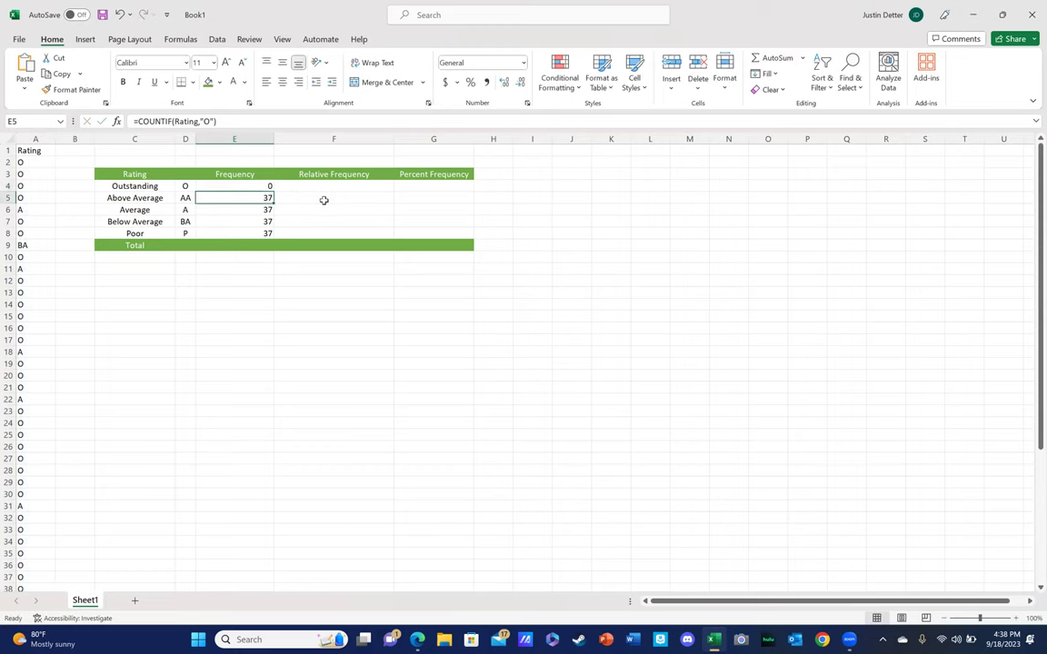
- Replace the criterion in E4's formula with a reference to D4, giving =COUNTIF(Rating,D4)
double_click(259, 185)
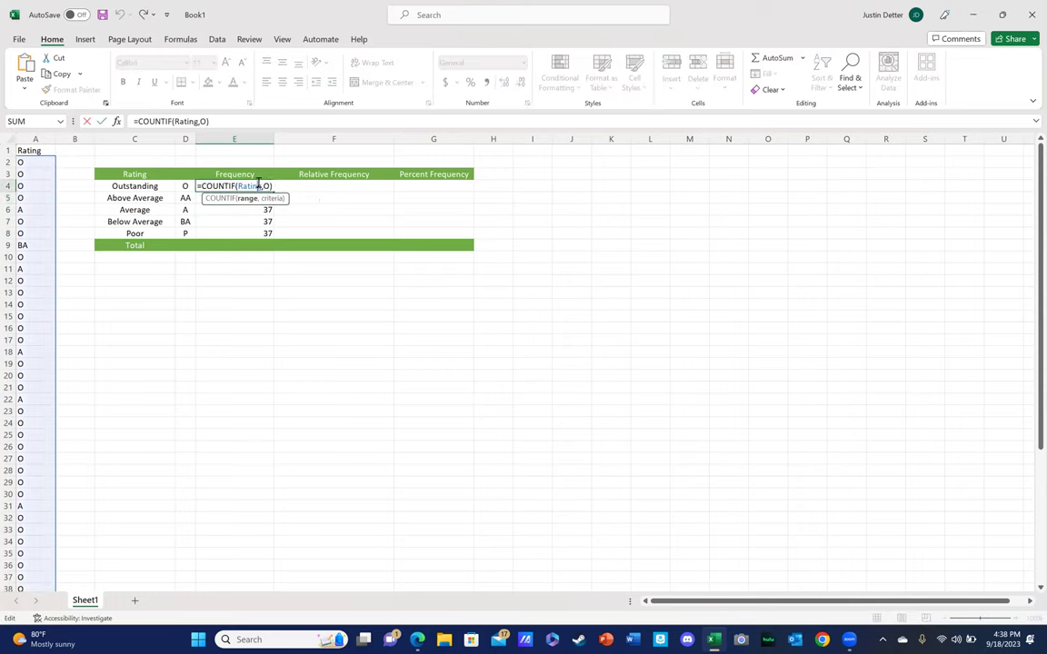
left_click(270, 185)
key("BackSpace")
left_click(182, 187)
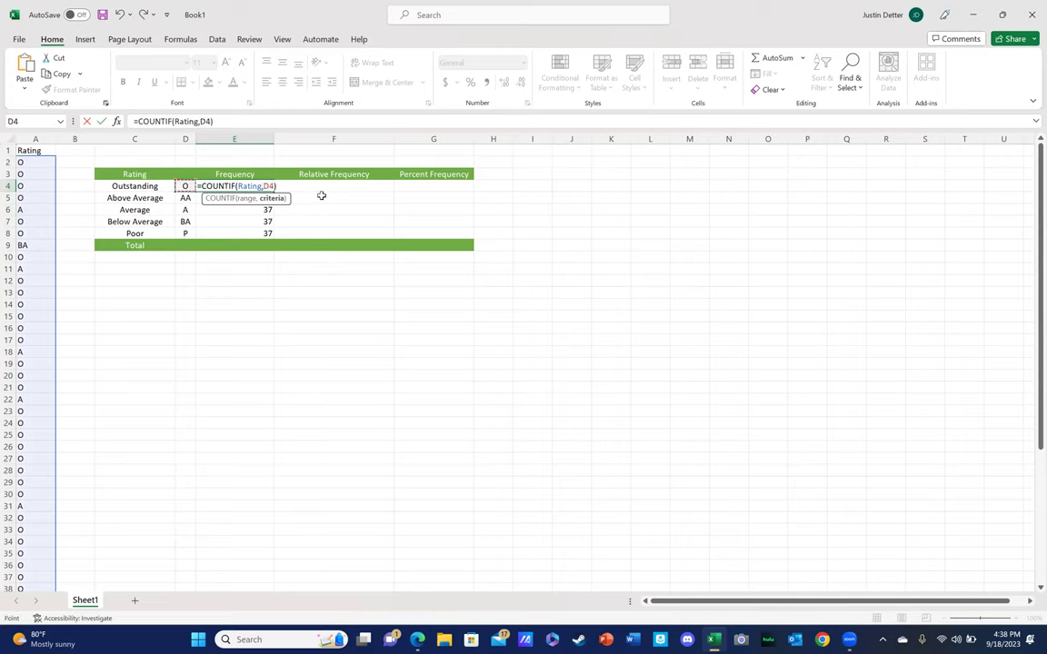
key("Return")
- Fill the D4-based COUNTIF formula from E4 down through E8 for the remaining ratings
left_click(250, 185)
left_click_drag(274, 191, 275, 238)
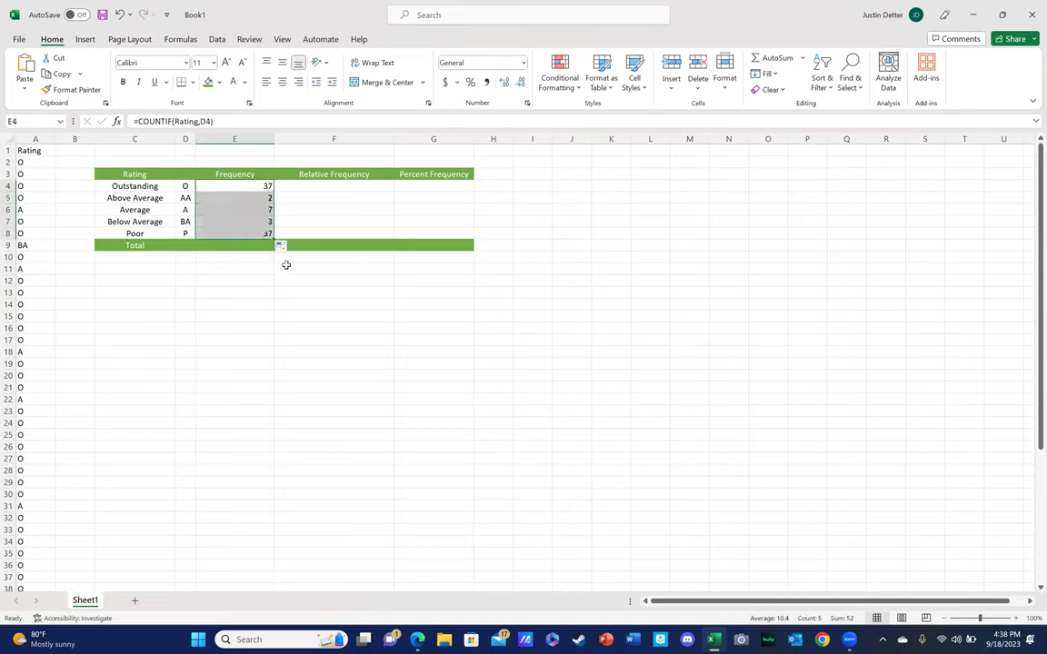
left_click(334, 378)
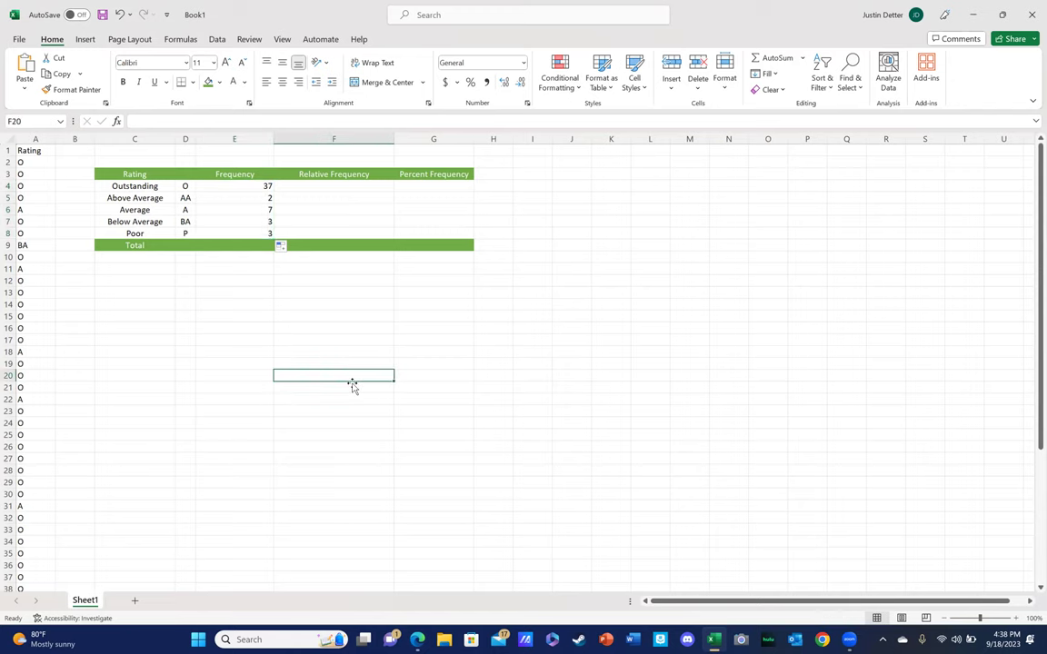
double_click(352, 385)
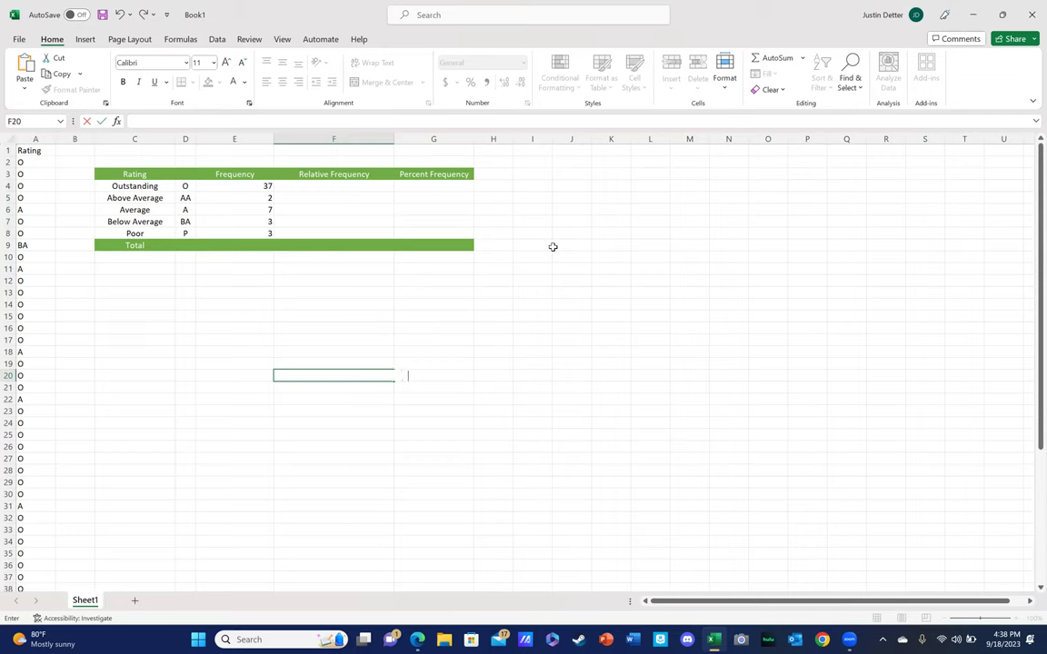
left_click(462, 469)
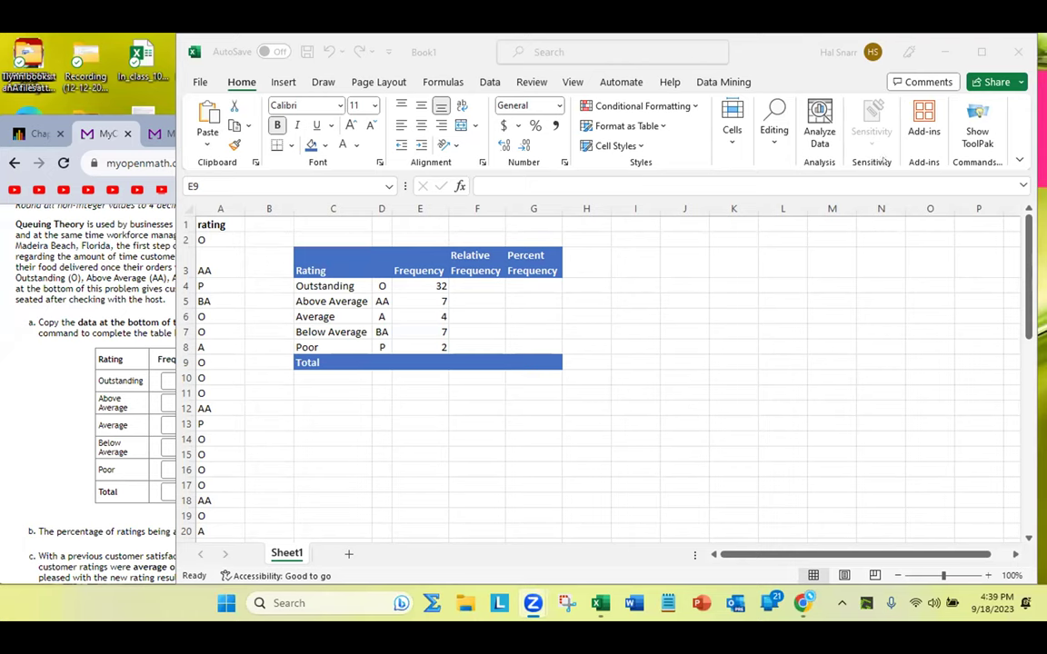
left_click(564, 483)
key("Up")
key("Up")
key("Up")
key("Up")
key("Up")
key("Right")
key("Right")
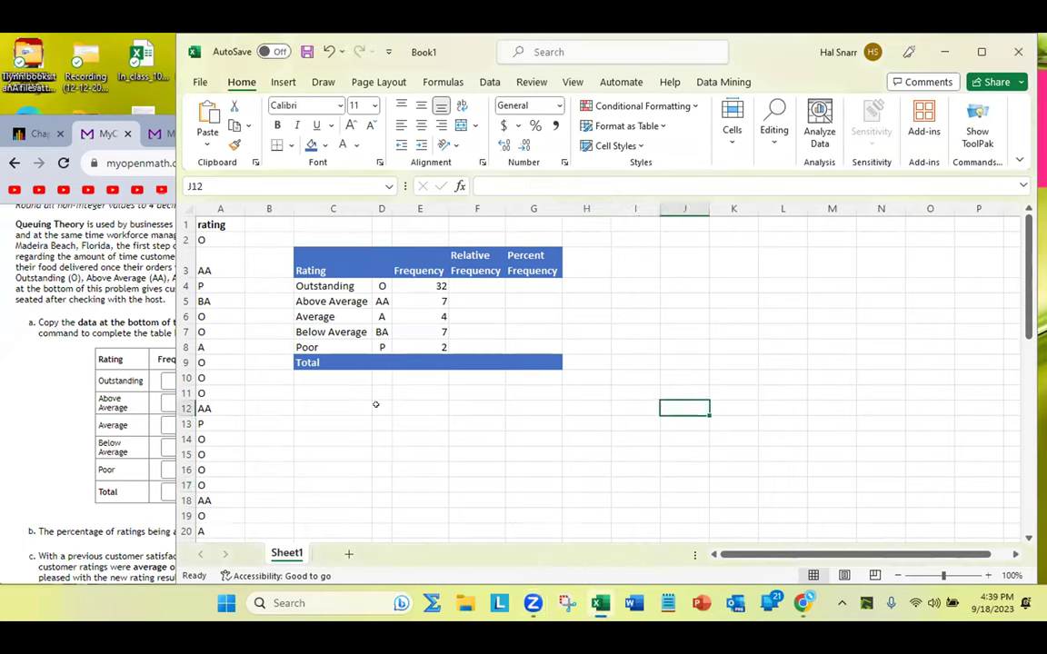
- Select the rating data in A2:A53 to check how many ratings it contains
left_click(400, 363)
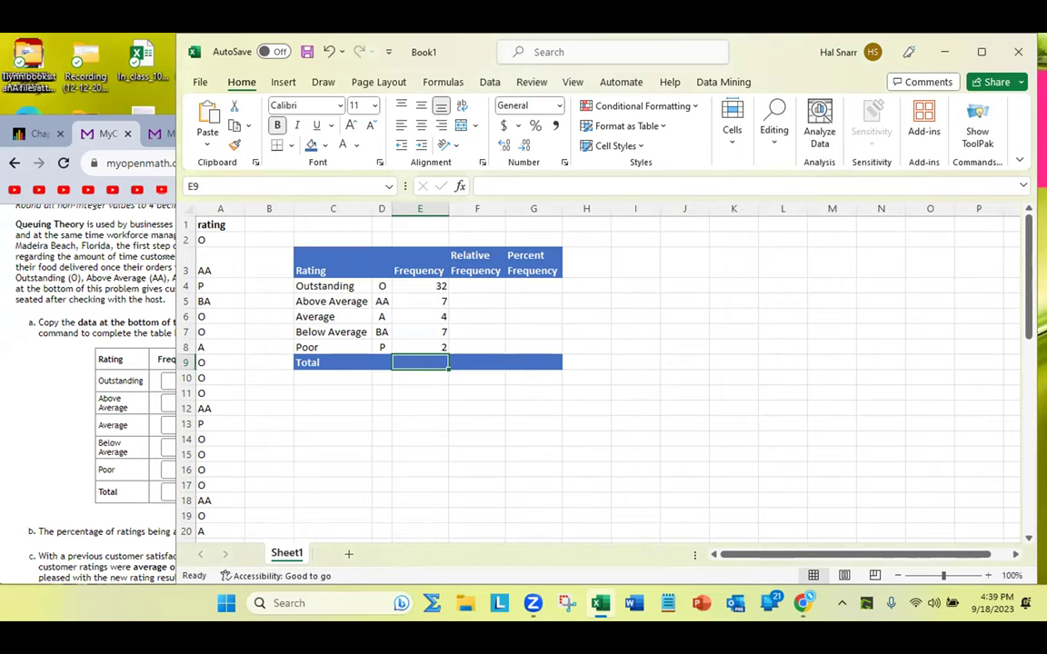
left_click_drag(227, 238, 201, 515)
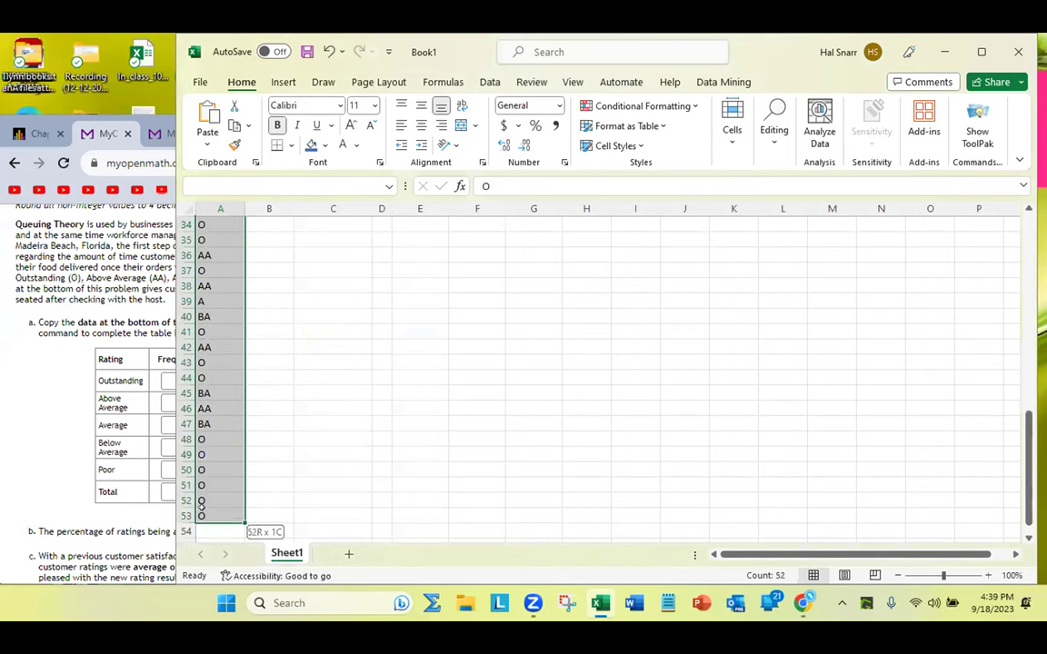
left_click_drag(200, 504, 201, 504)
scroll(536, 383, "up", 11)
- Total the frequencies in the Total row by entering =SUM(E4:E8) in E9
left_click_drag(397, 361, 420, 361)
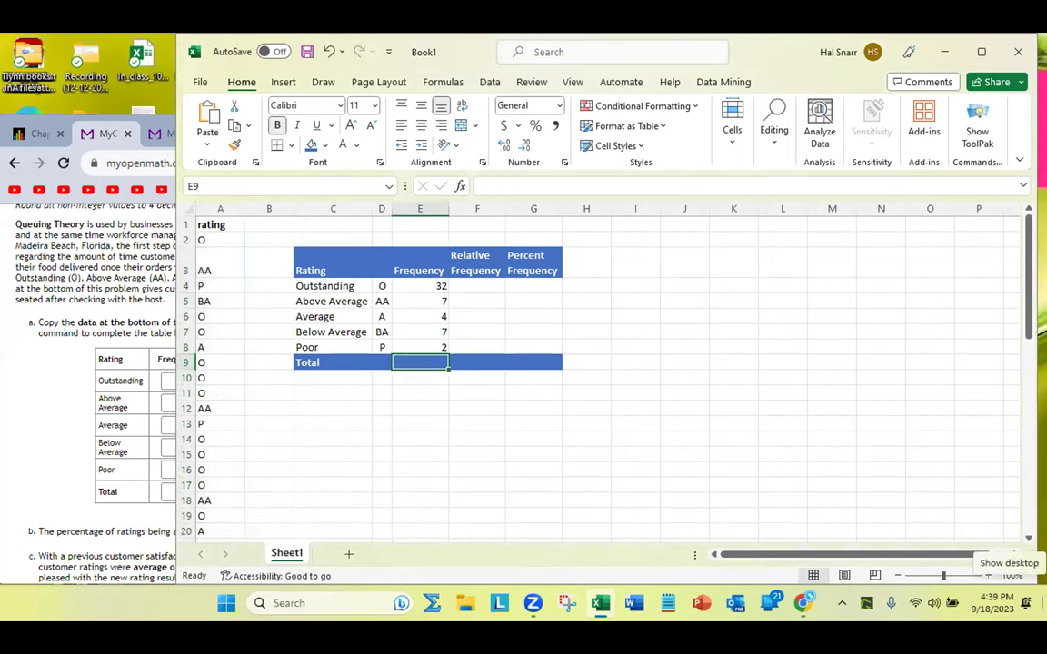
type("=s")
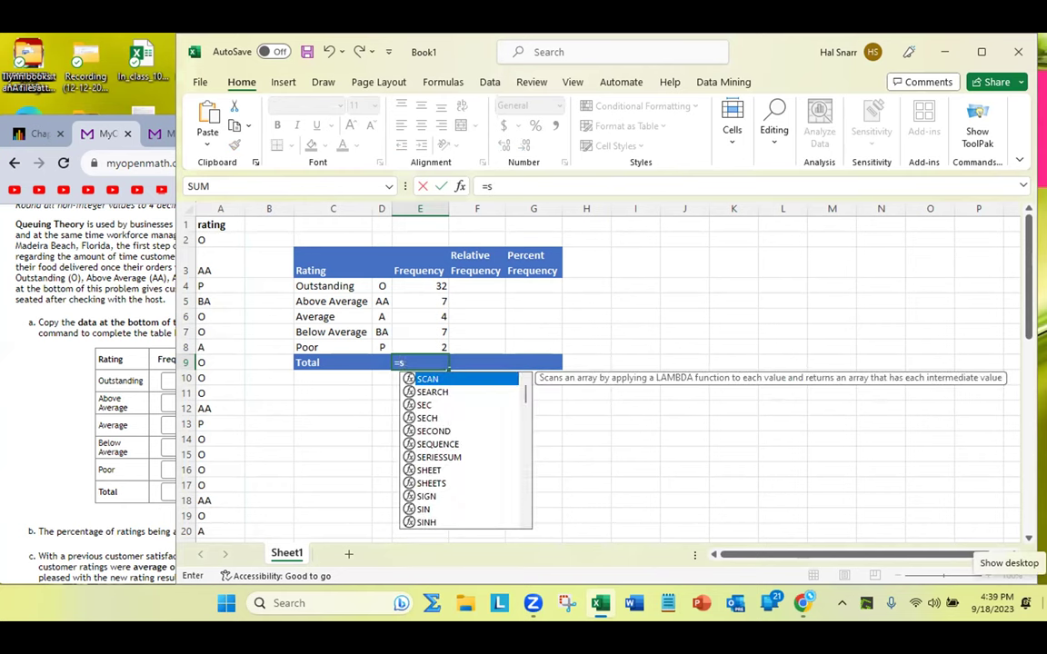
type("um")
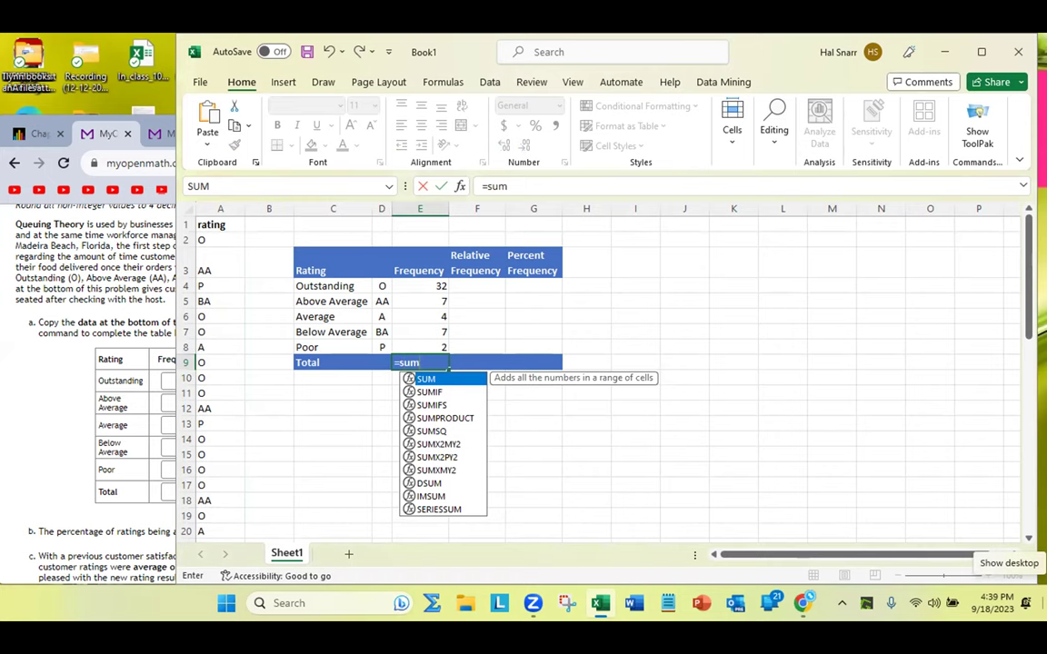
type("(")
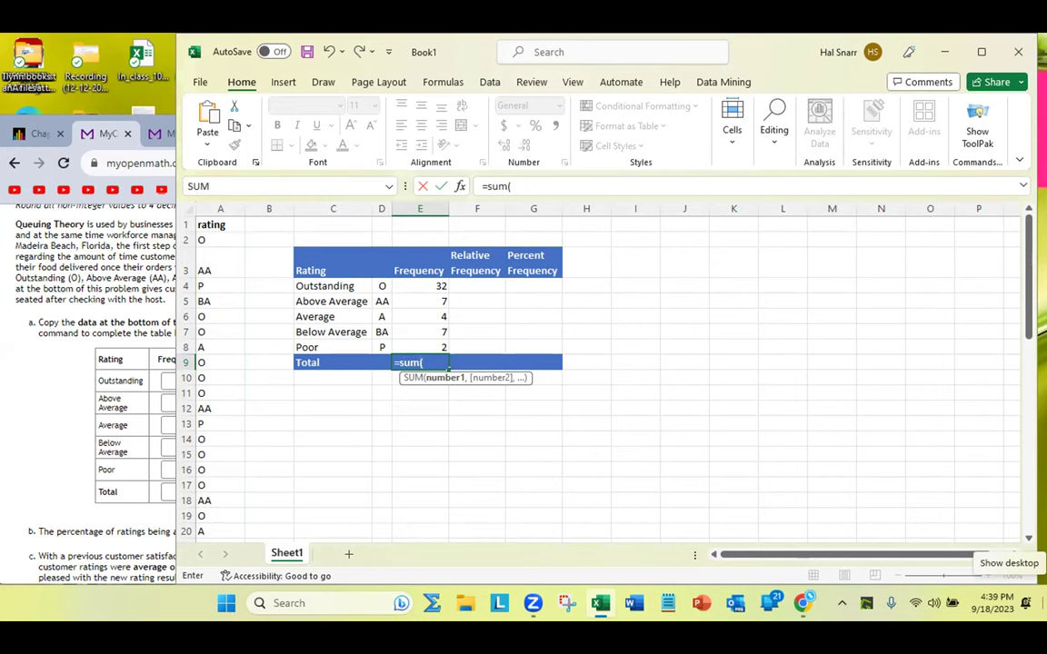
key("Up")
key("Up")
key("Up")
key("Up")
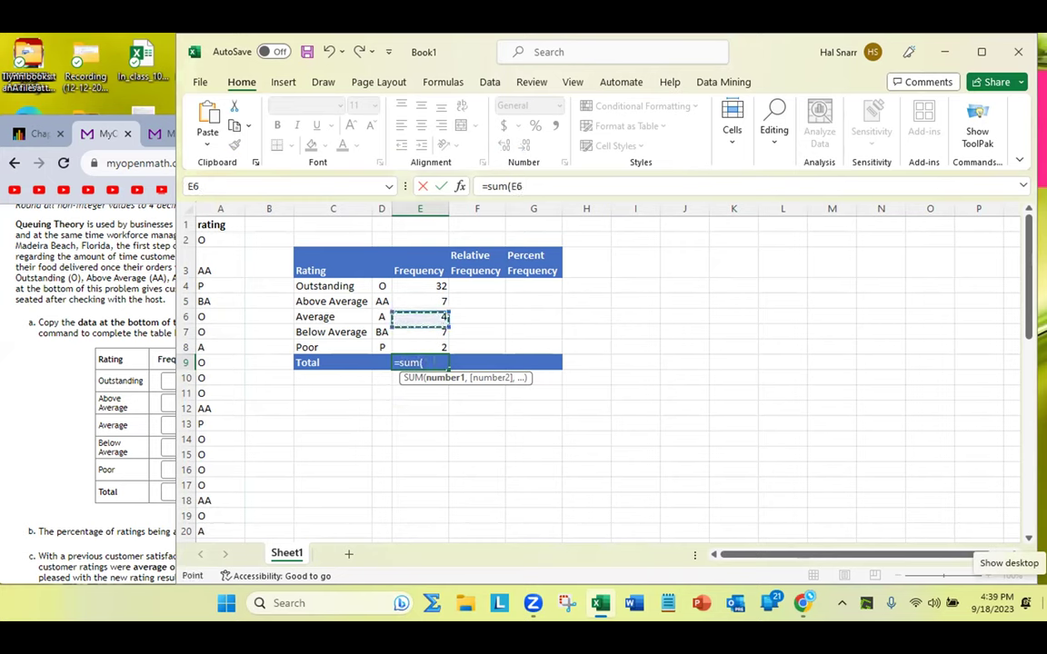
key("Up")
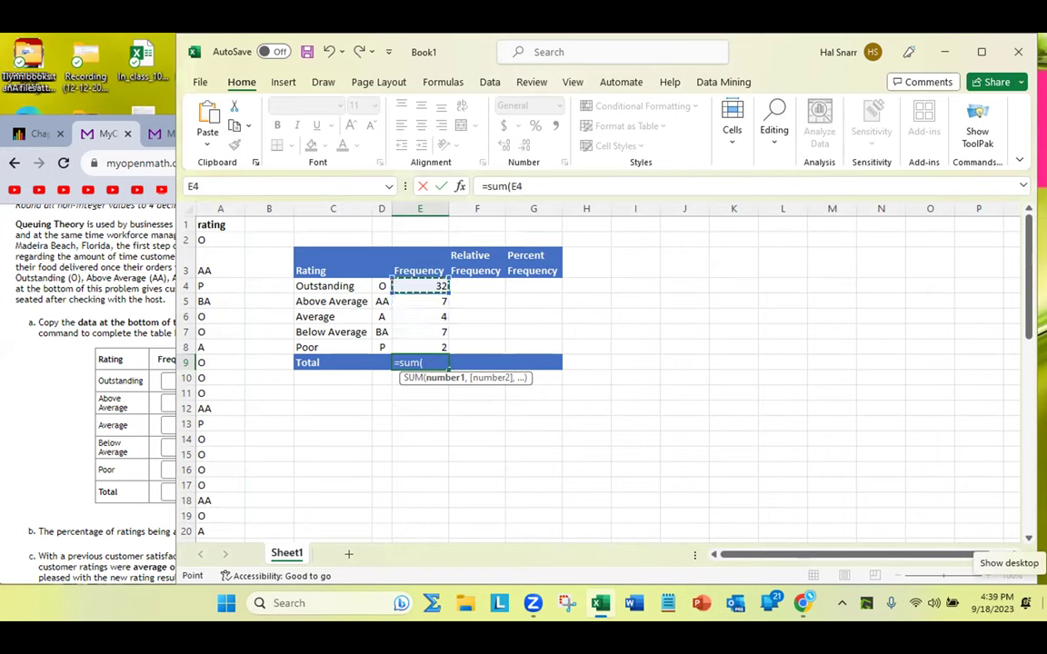
key("Down")
key("Down")
key("Down")
key("Down")
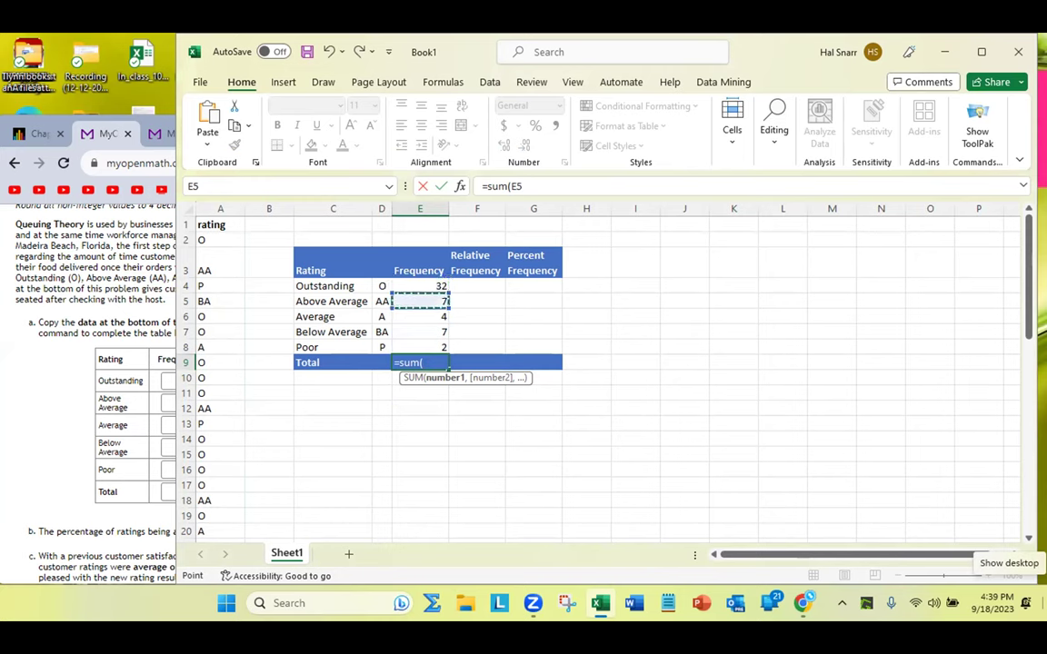
key("Up")
key("Up")
key("Up")
key("Up")
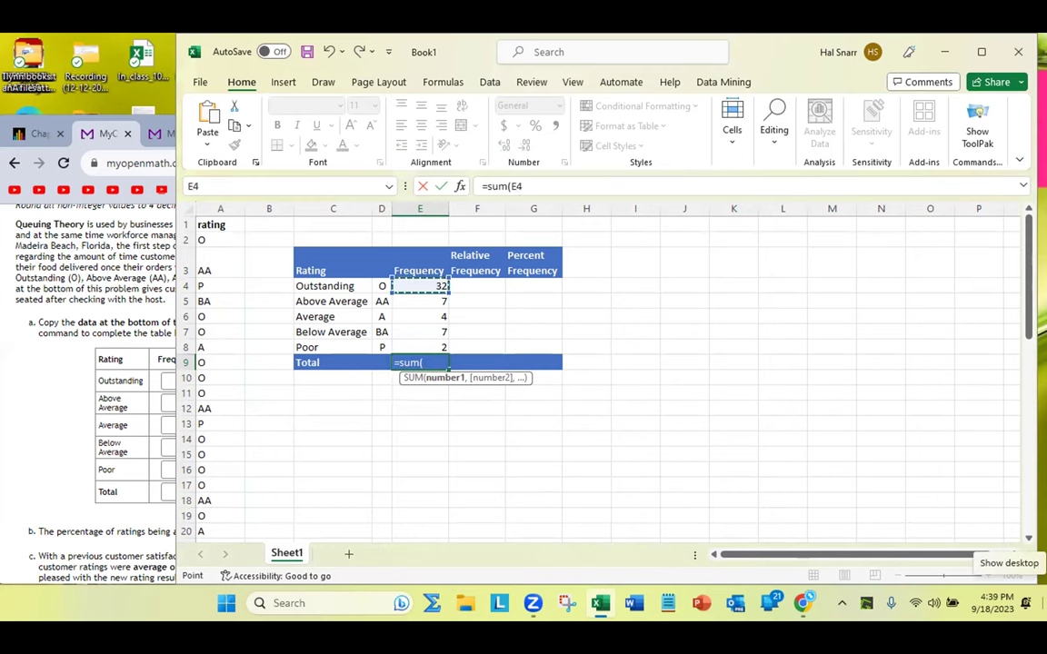
key("shift+Down")
key("shift+Down")
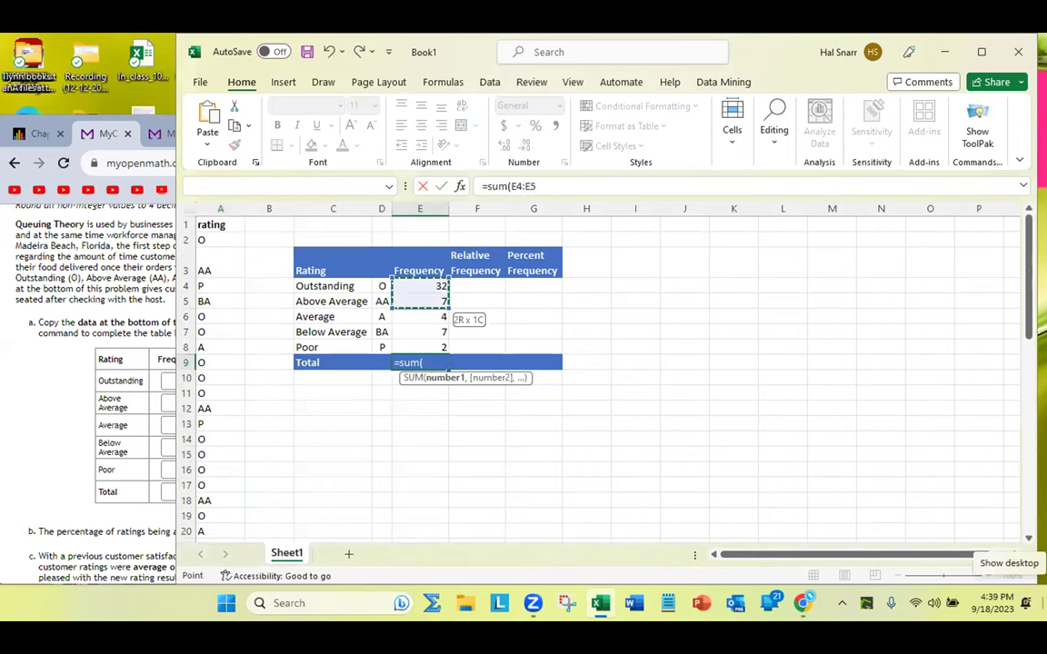
key("shift+Down")
key("shift+Down")
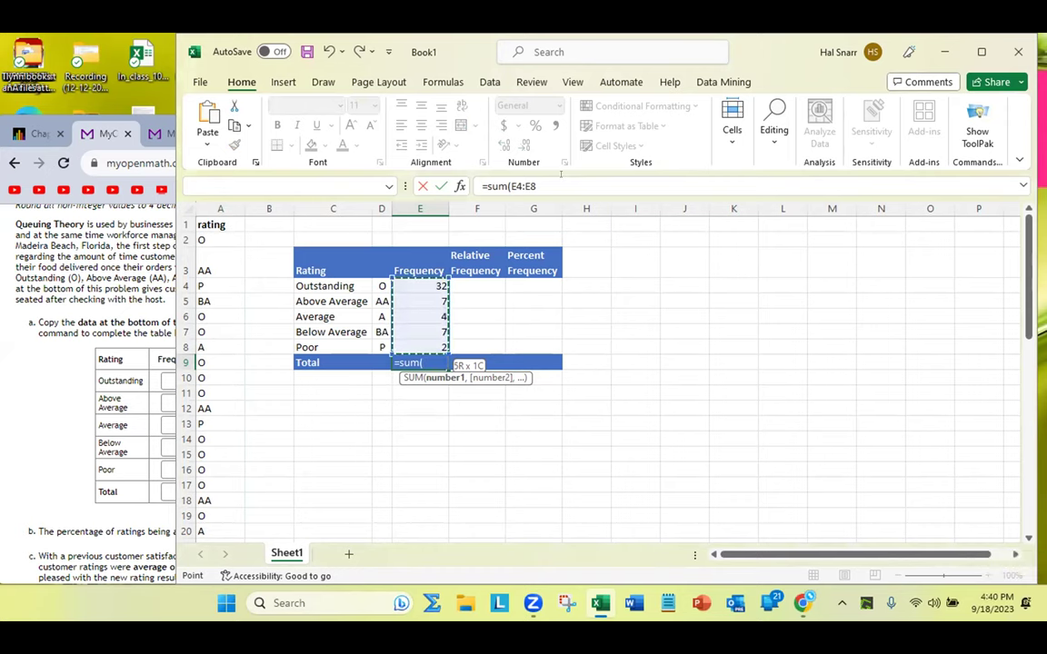
left_click(547, 187)
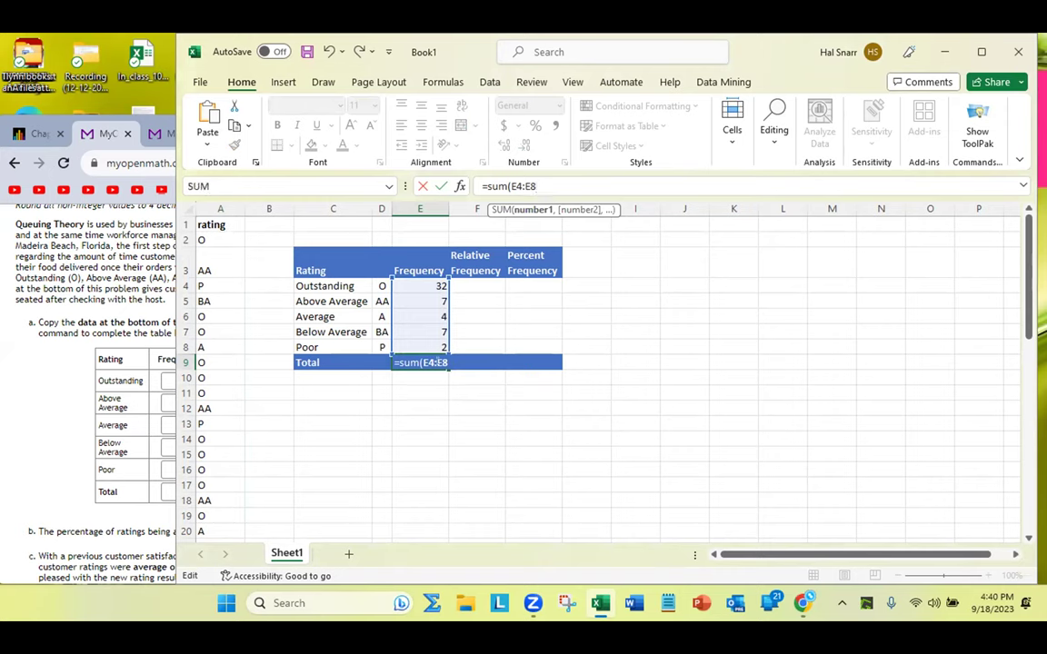
key("Return")
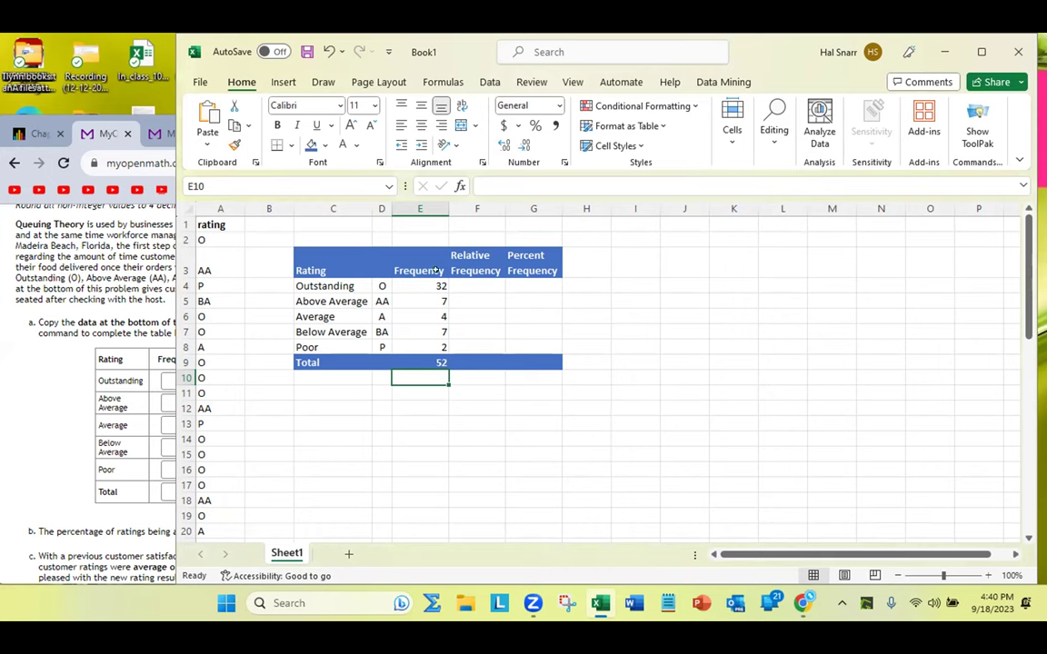
- Enter =E4/E9 in F4 to calculate the relative frequency of the Outstanding rating
left_click(470, 283)
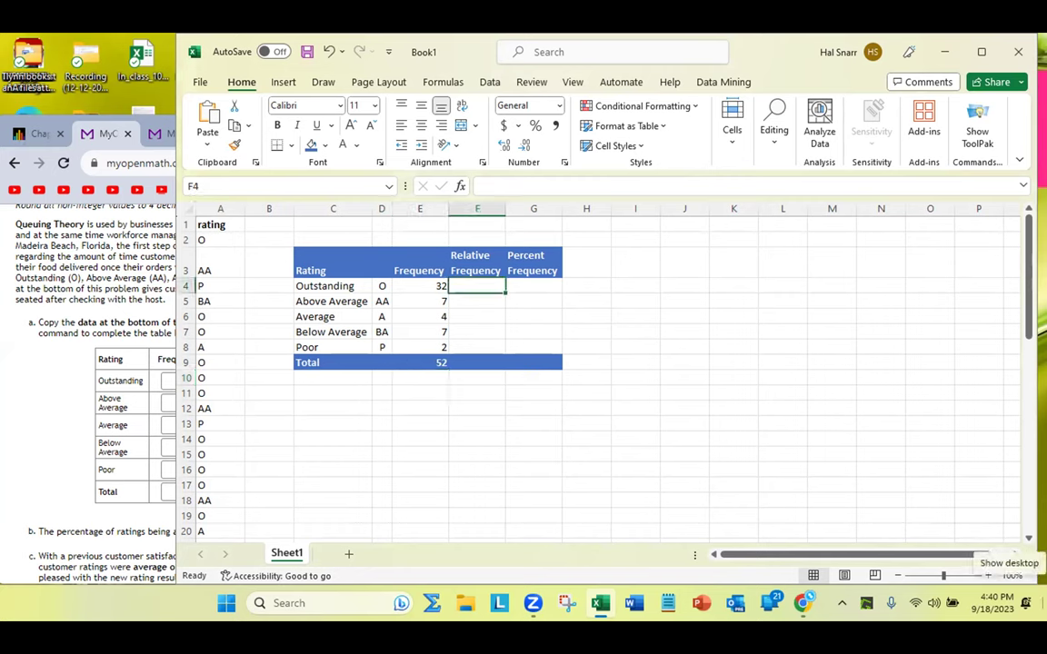
type("=")
key("Left")
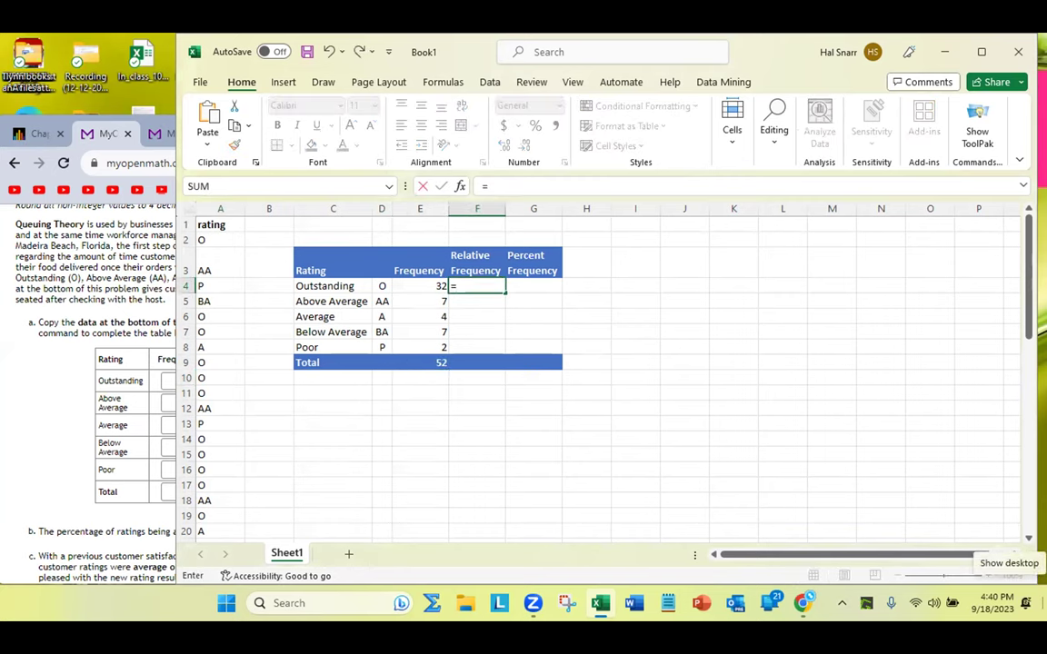
type("/")
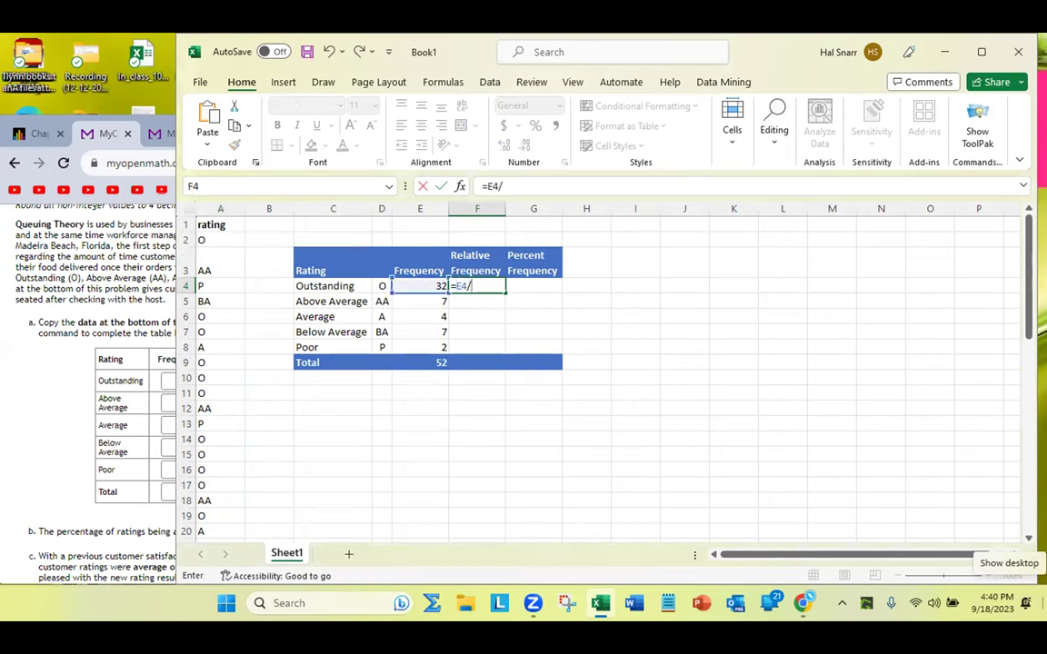
key("Down")
key("Down")
key("Down")
key("Down")
key("Down")
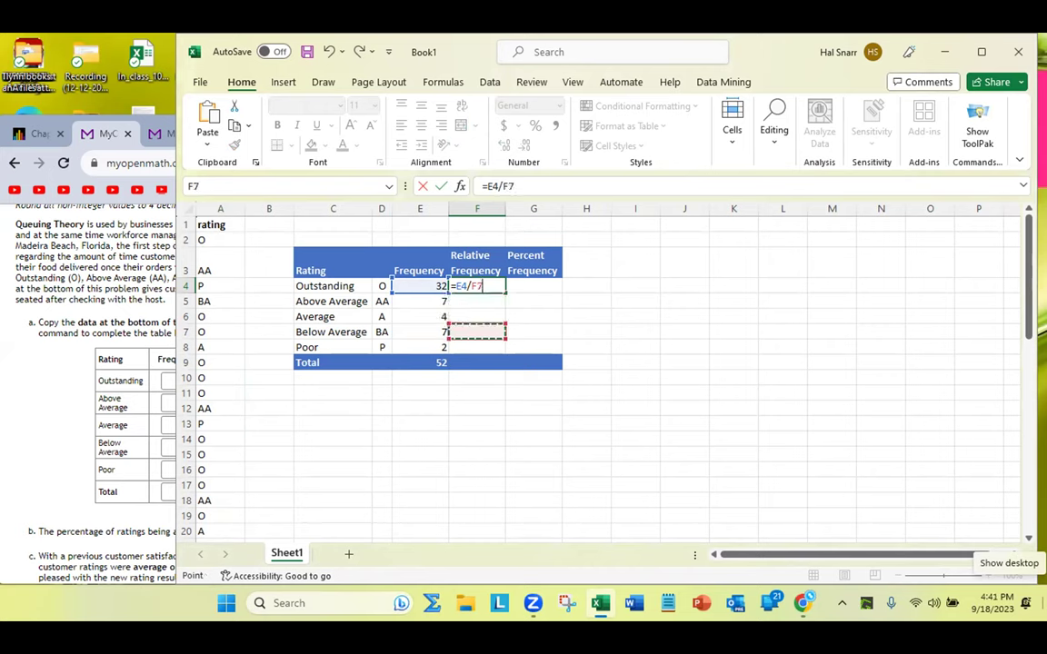
key("Left")
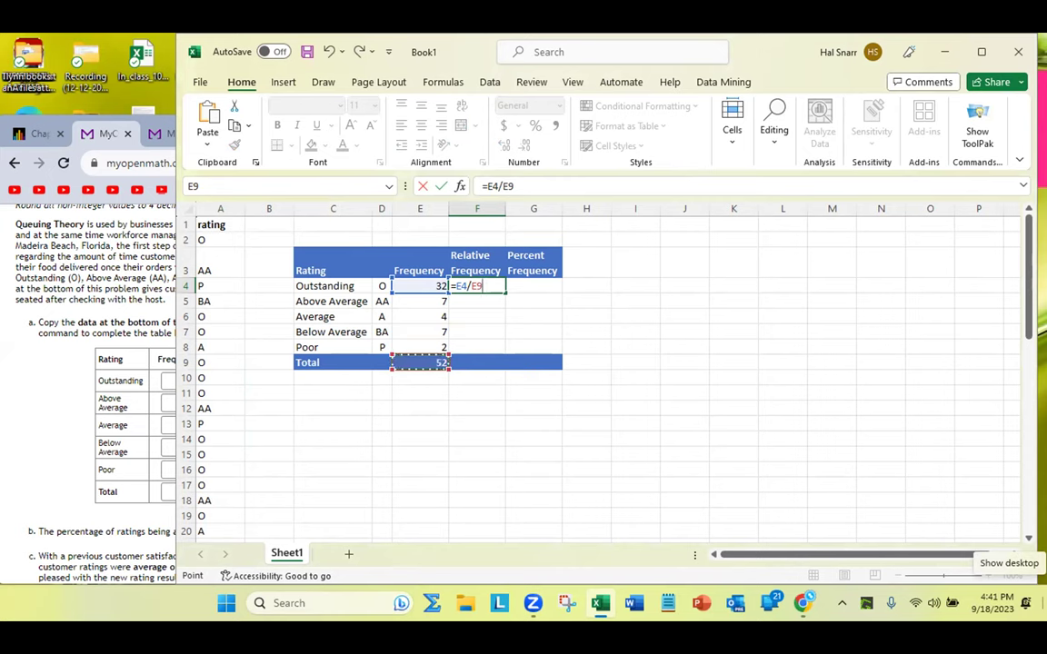
key("Return")
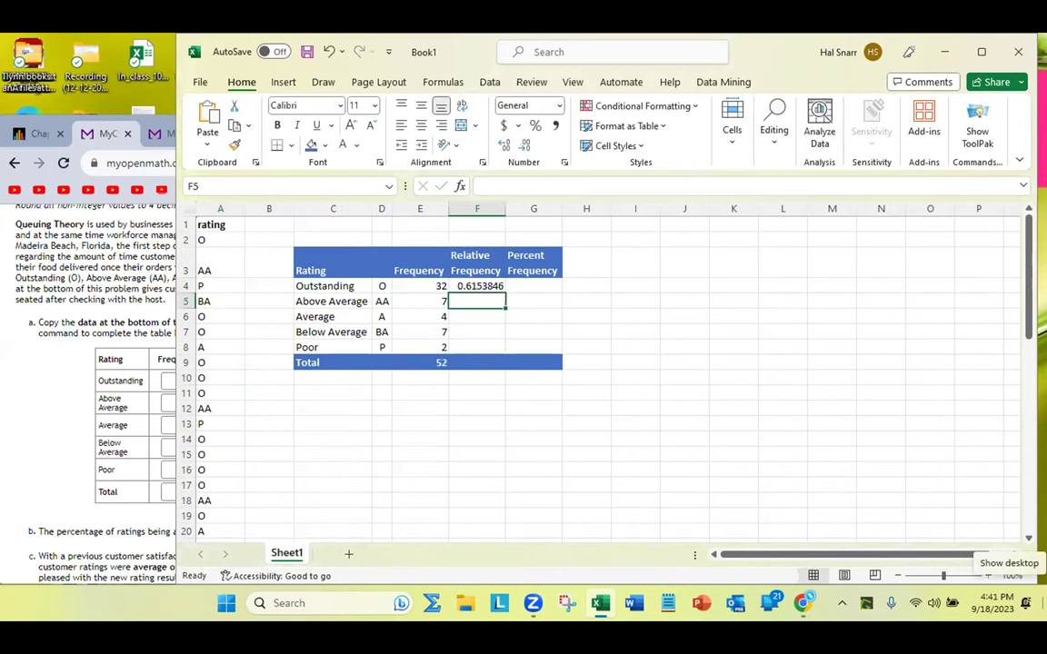
- Reduce the relative frequency in F4 to four decimal places
left_click(472, 285)
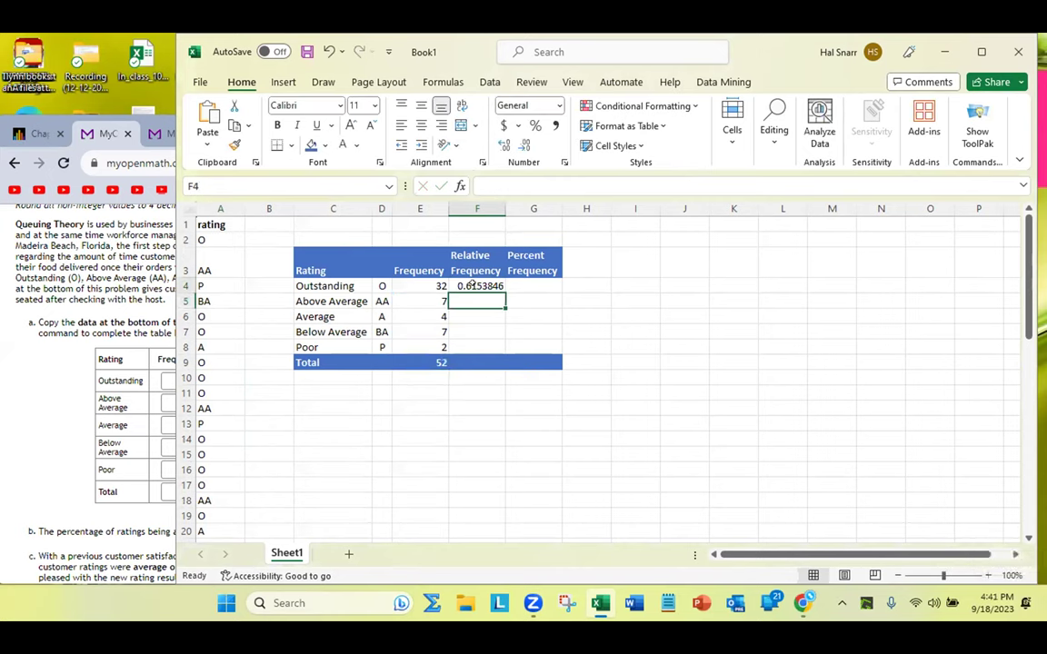
left_click(525, 145)
left_click(524, 144)
left_click(524, 145)
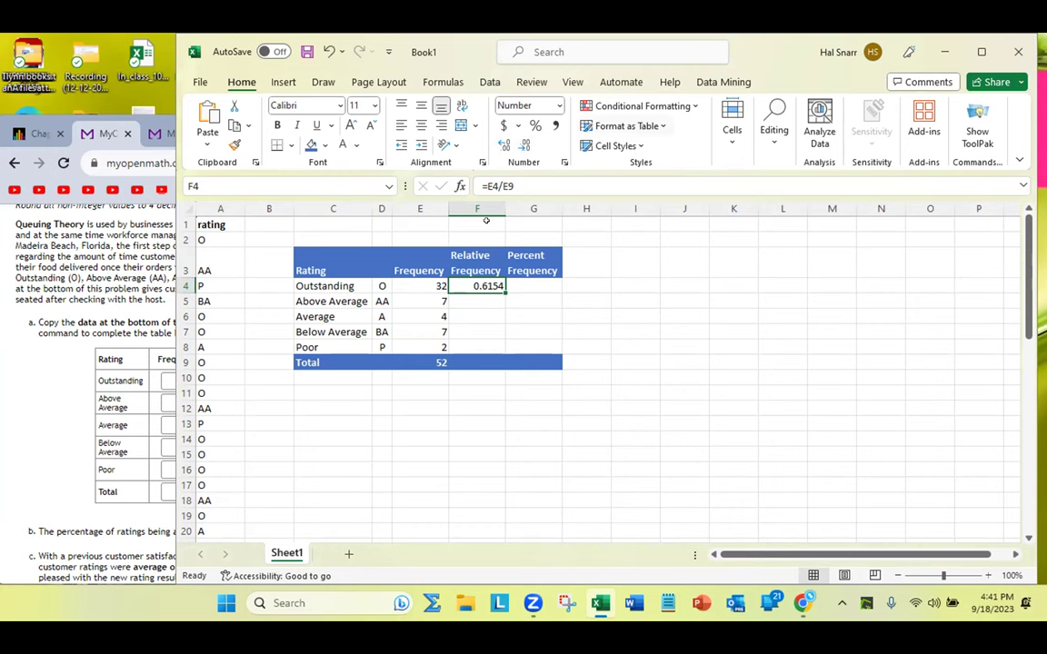
- Try filling F4's =E4/E9 formula down through F8 and inspect the cell references in F4
left_click_drag(497, 298, 497, 349)
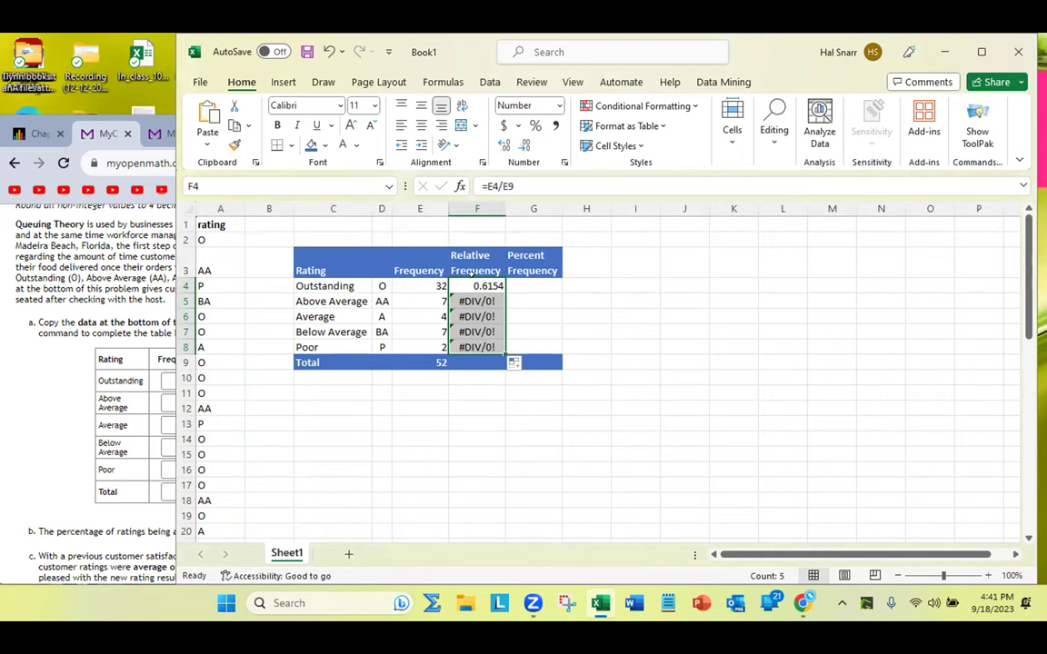
key("F2")
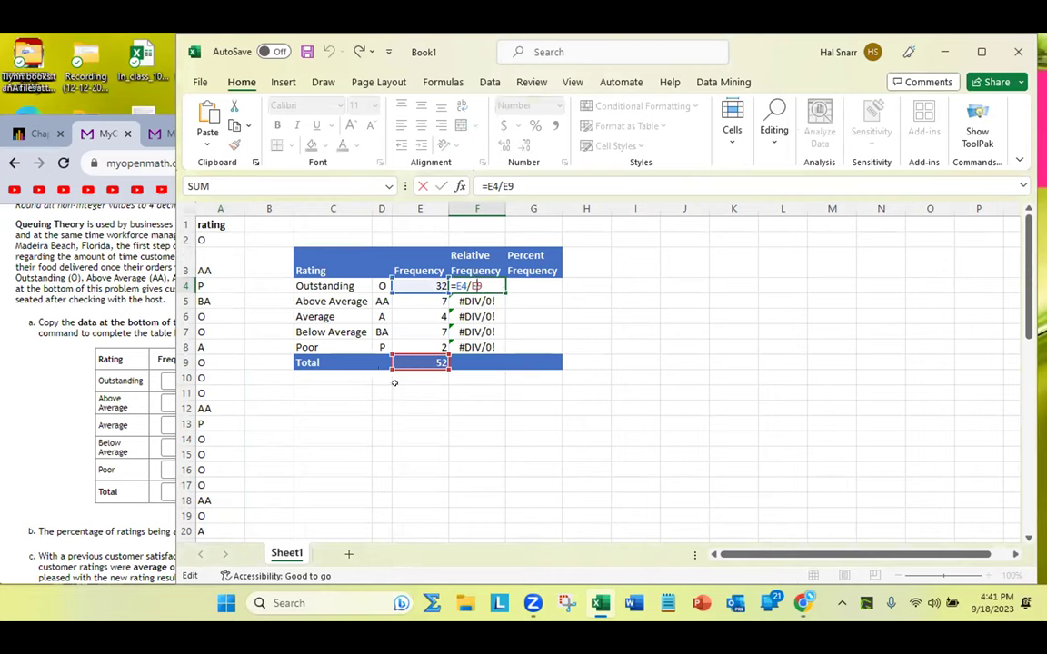
key("shift+Left")
key("shift+Left")
key("ctrl+Return")
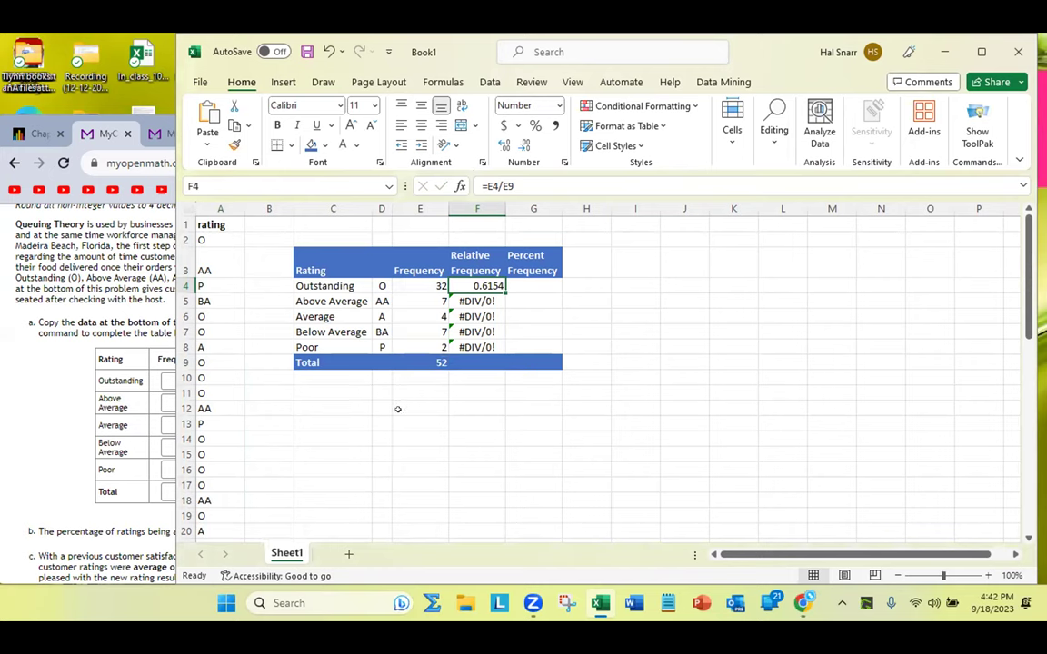
left_click(506, 186)
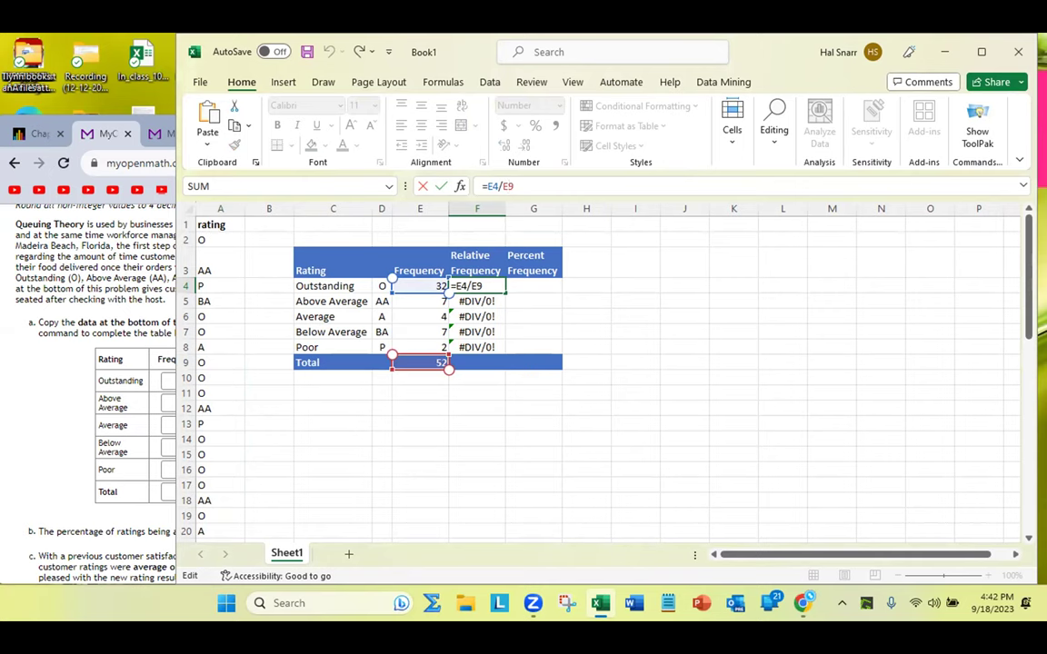
key("F5")
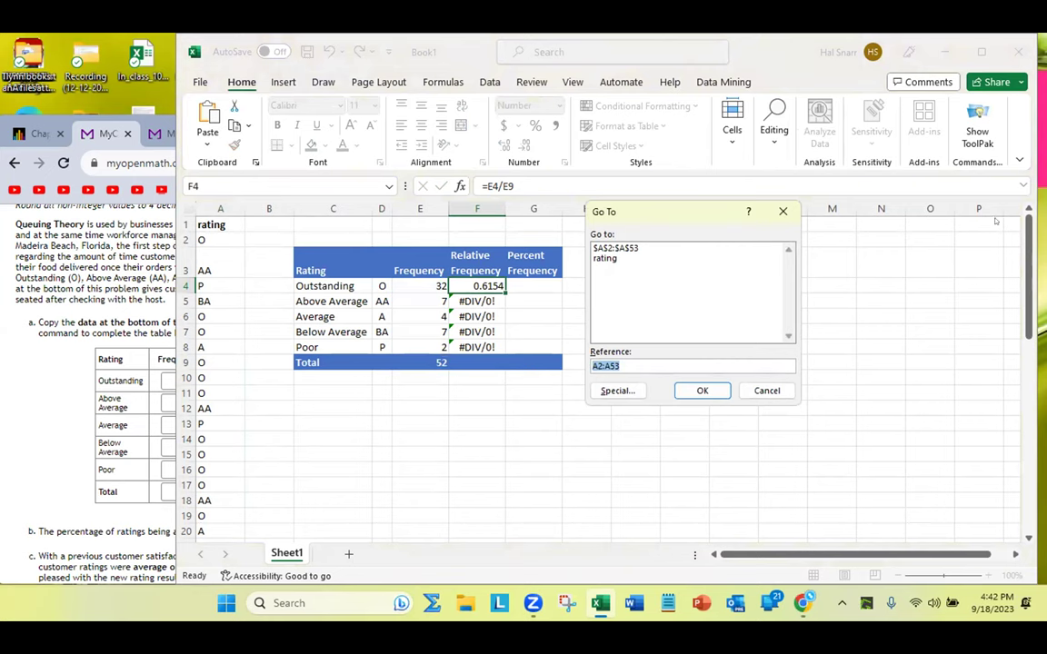
left_click(783, 212)
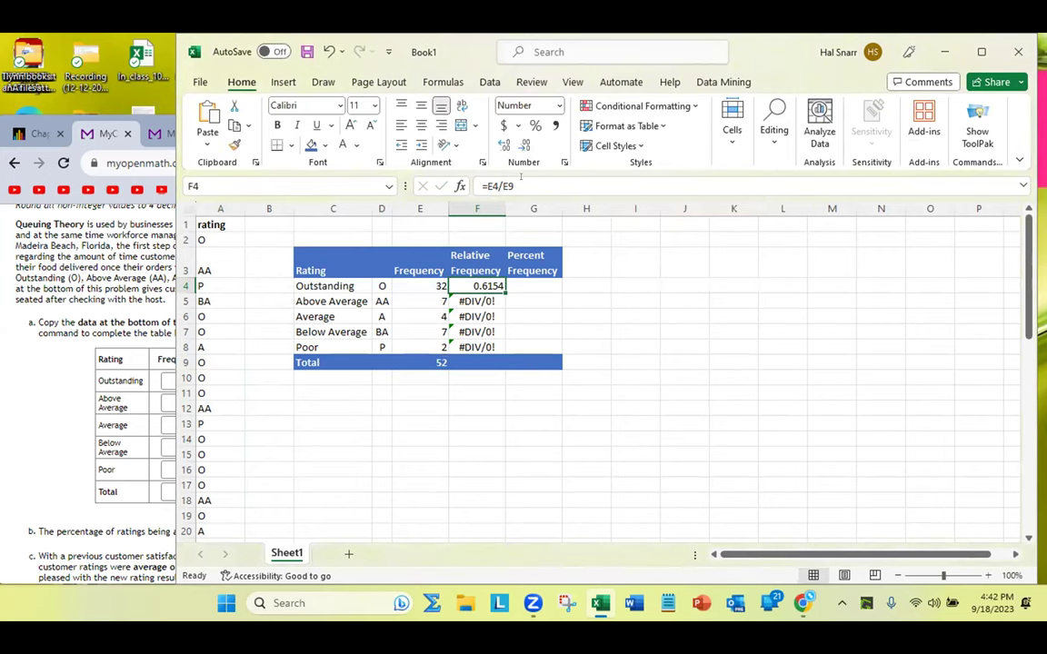
- Lock the row of the total's reference in F4's formula, giving =E4/E$9
left_click(498, 186)
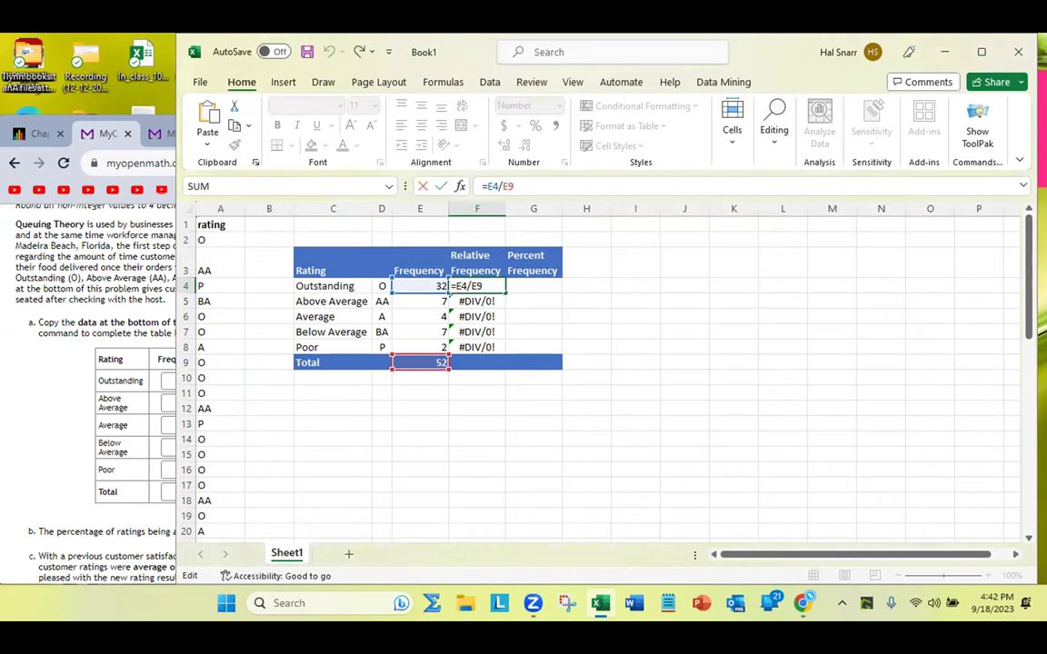
key("F4")
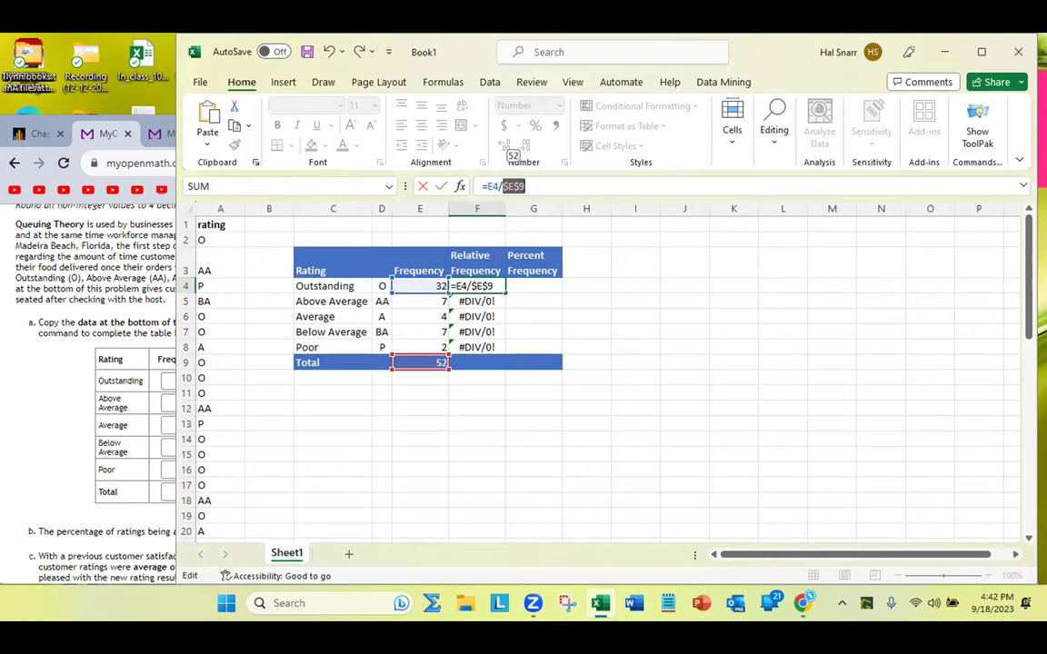
key("F4")
key("F4")
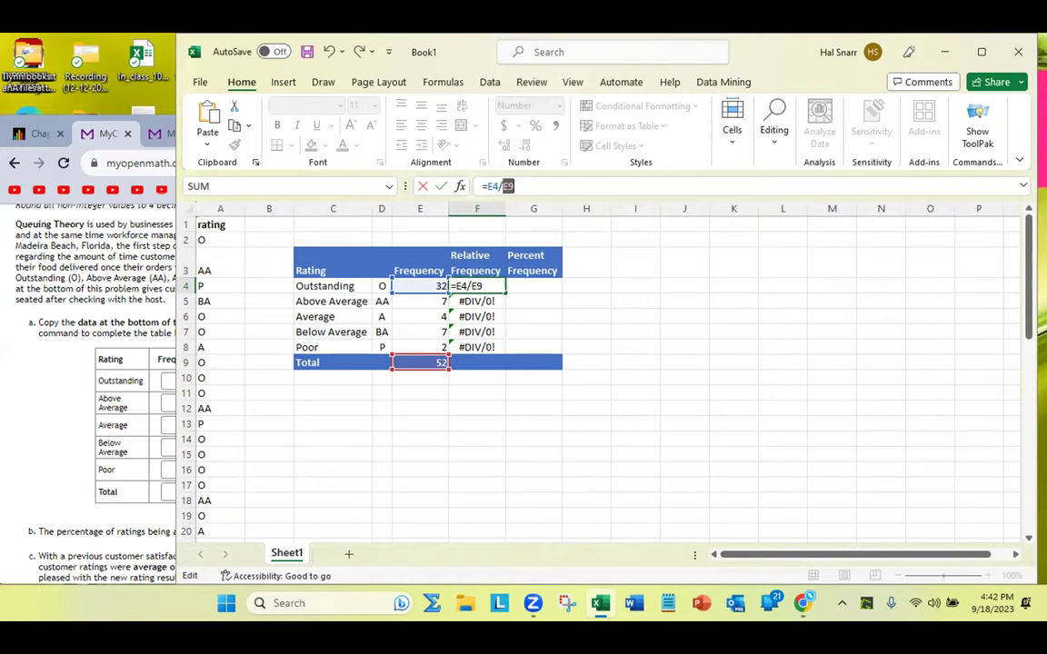
key("F4")
key("F4")
key("F4")
key("F4")
key("F4")
key("Return")
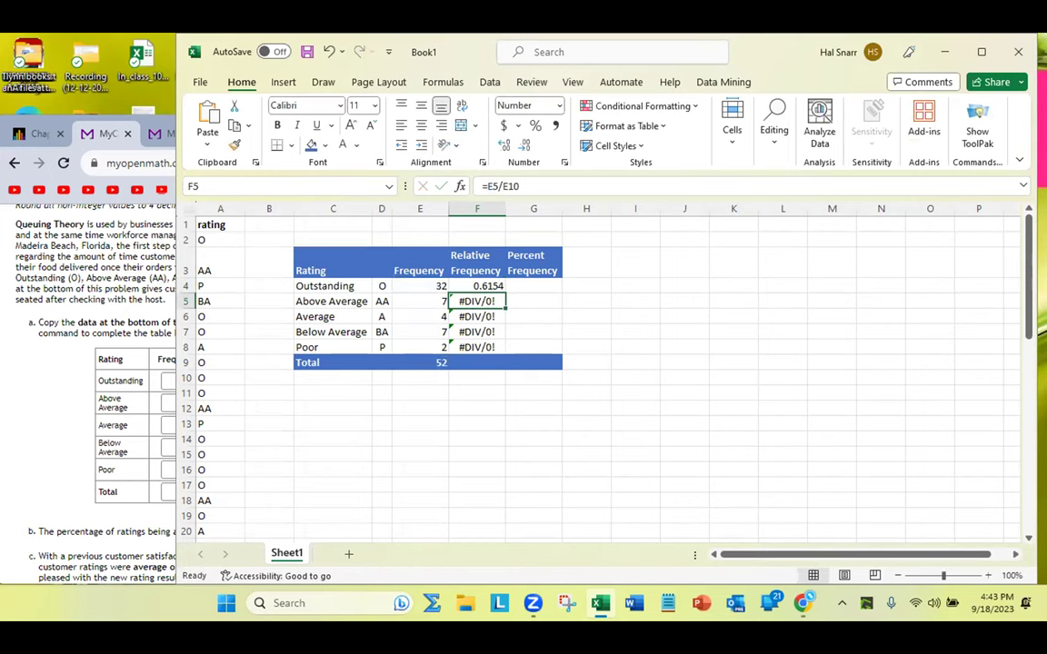
- Fill F4's =E4/E$9 formula down through F8 and check the cell references in F4 and F5
left_click(486, 285)
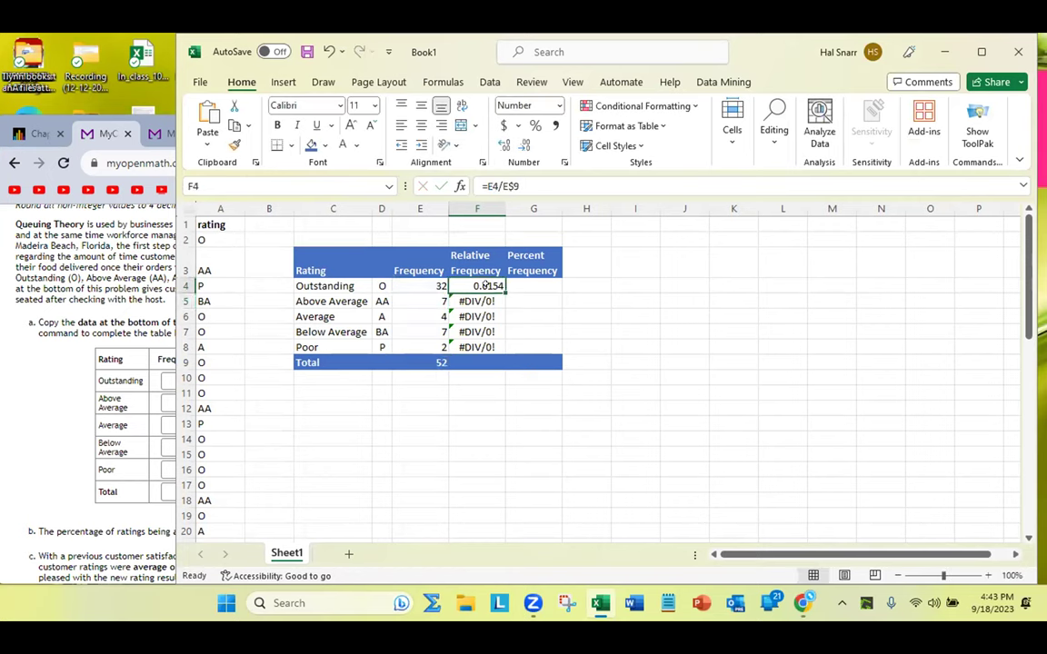
left_click_drag(502, 287, 499, 350)
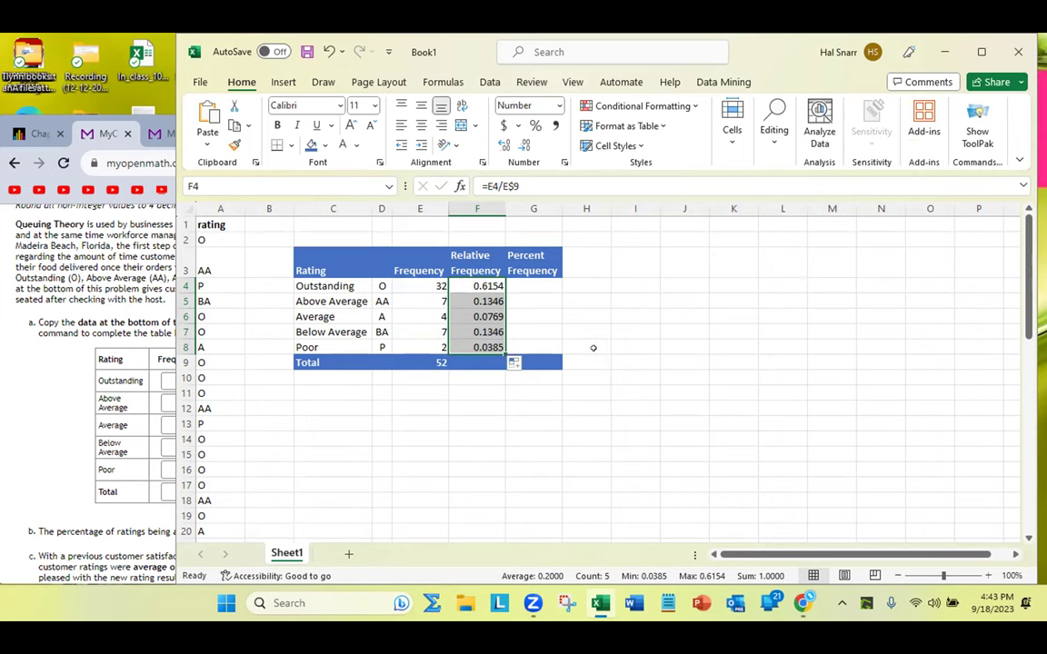
left_click(483, 285)
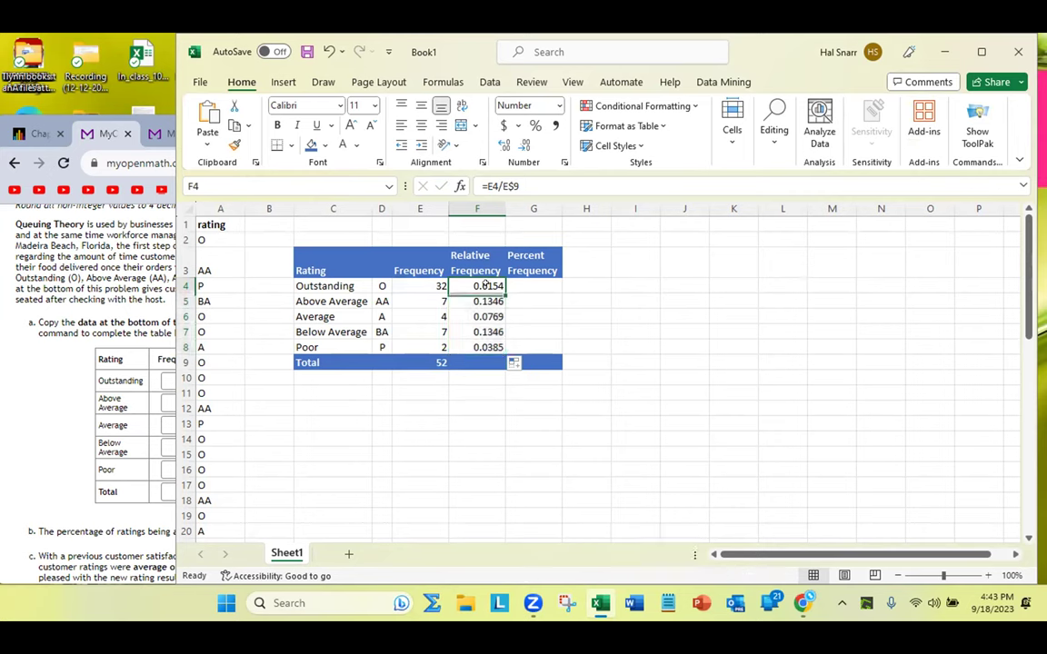
double_click(483, 285)
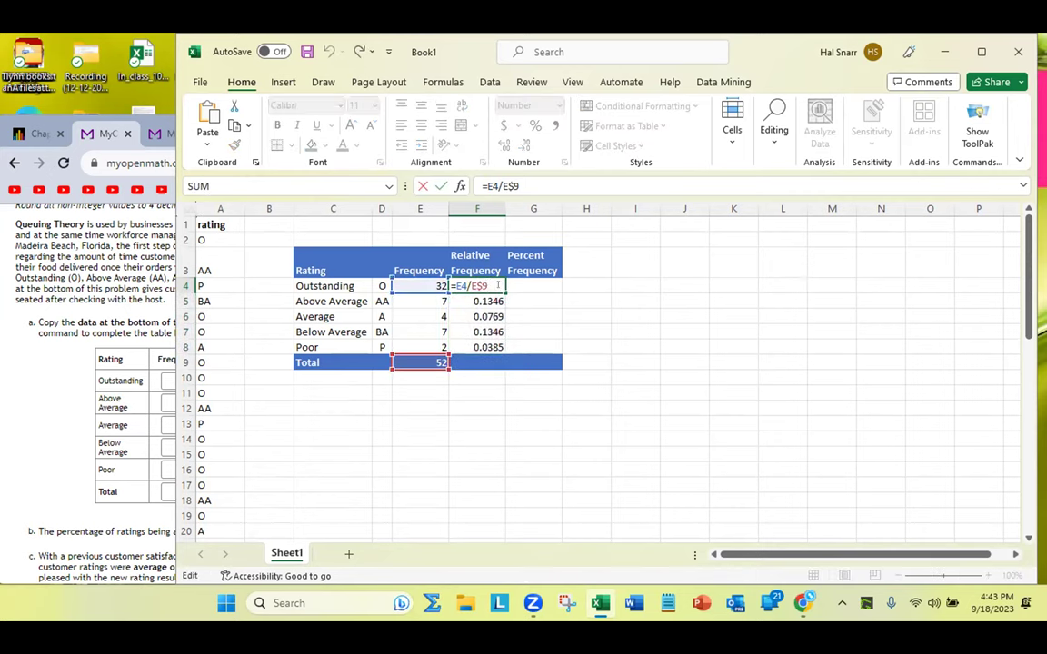
key("Return")
double_click(481, 301)
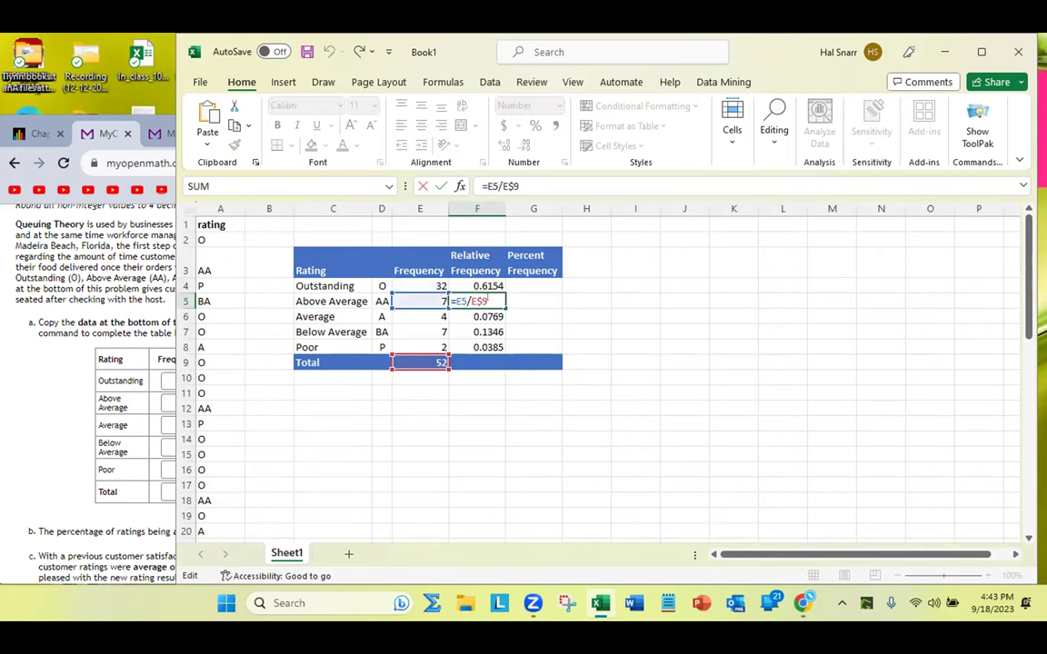
- Check the cell references in the filled relative frequency formulas from F5 through F8
key("Return")
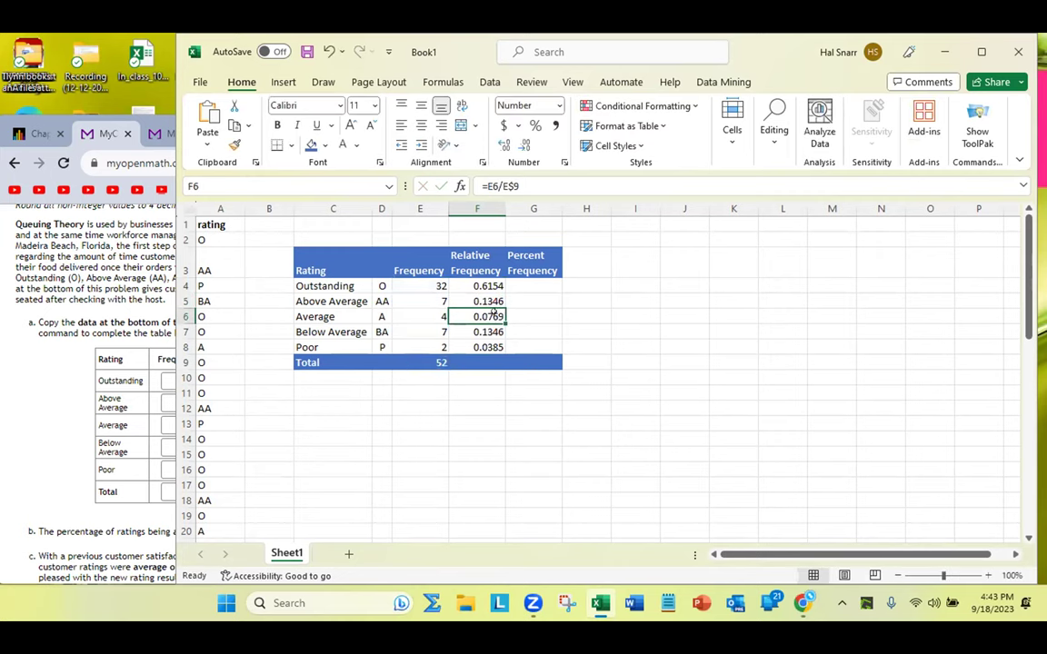
double_click(486, 316)
key("Return")
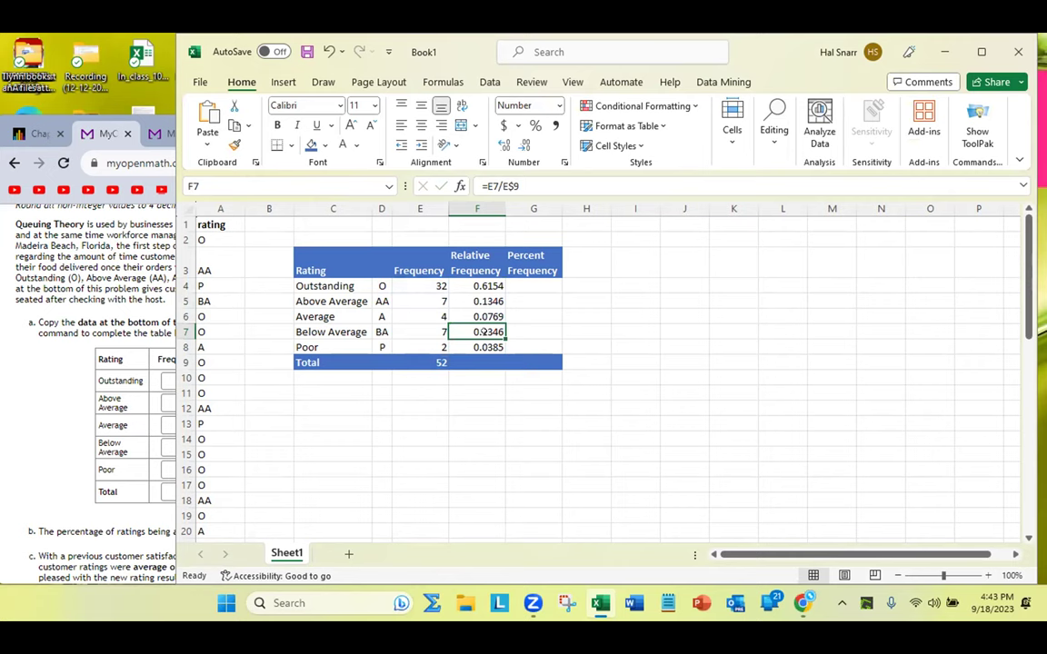
double_click(481, 331)
key("Return")
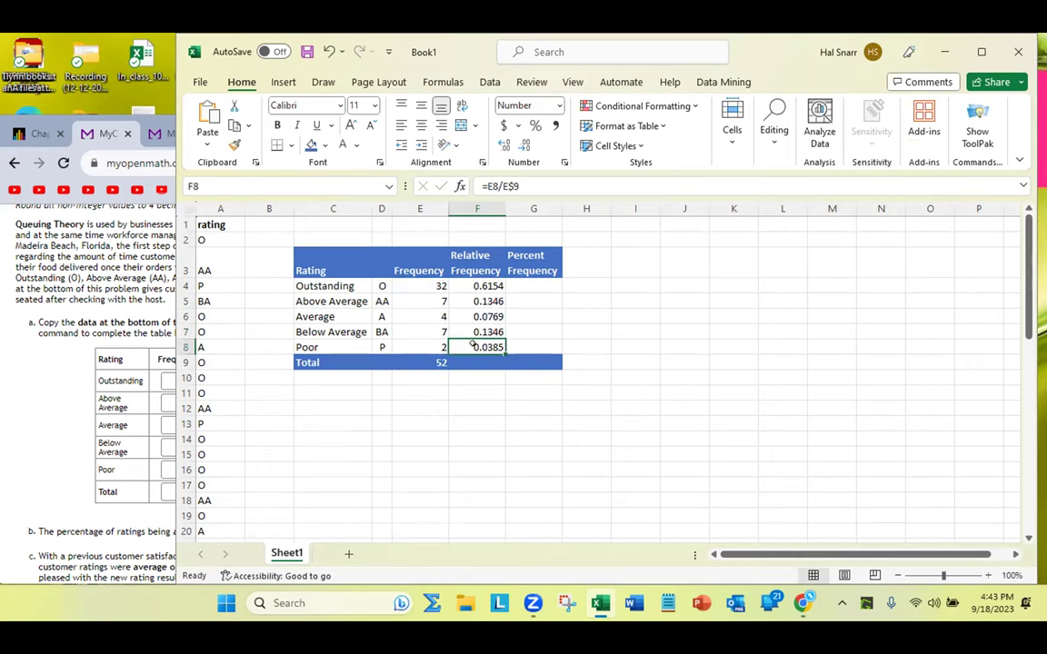
double_click(473, 348)
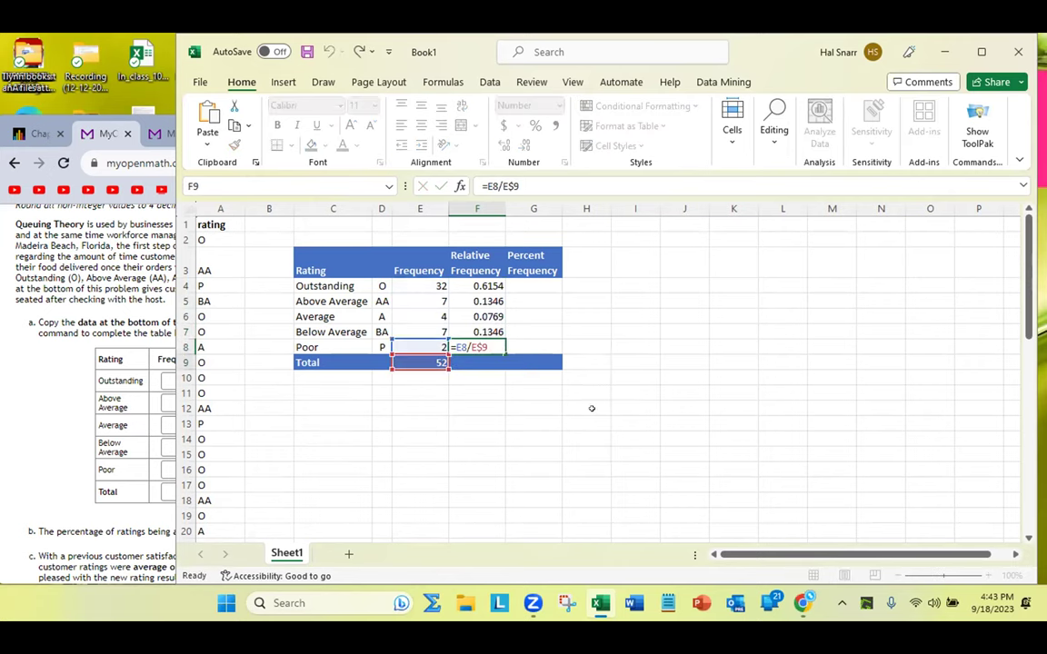
key("Return")
- Make the total's reference in F4's formula fully absolute, giving =E4/$E$9
double_click(484, 285)
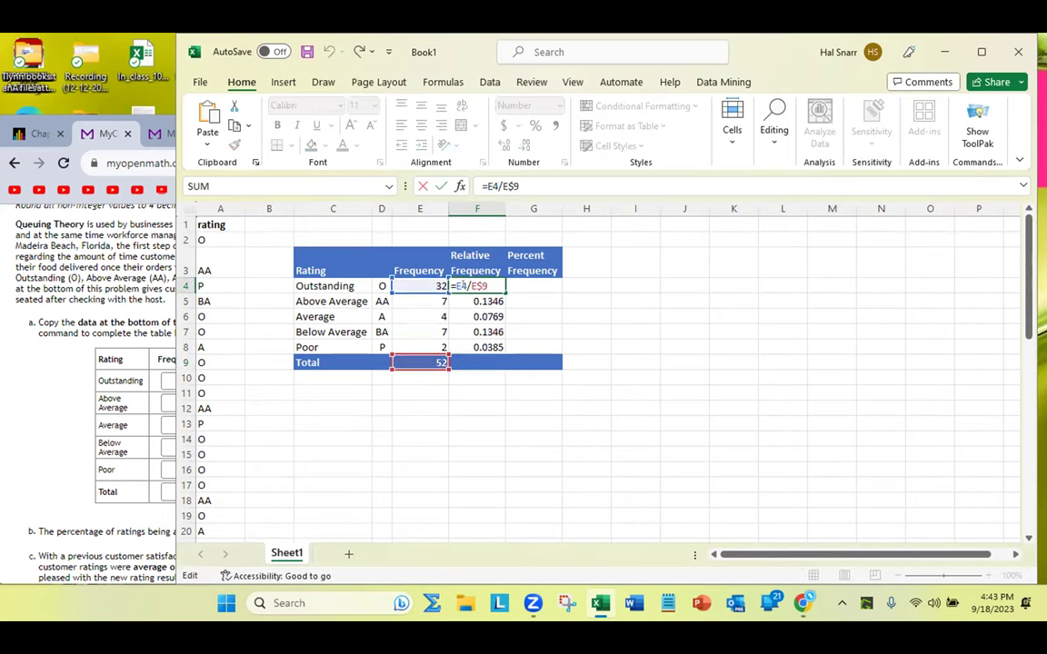
key("F4")
key("F4")
key("F4")
key("ctrl+Return")
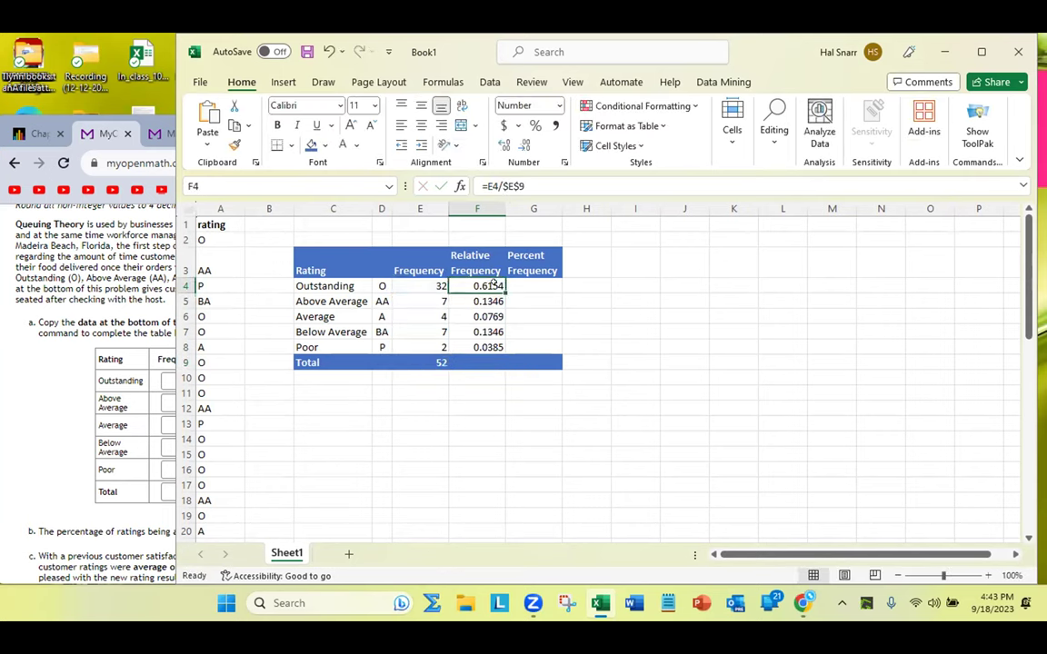
- Fill F4's =E4/$E$9 formula down through F8 and recheck the references in F4
left_click_drag(505, 291, 505, 351)
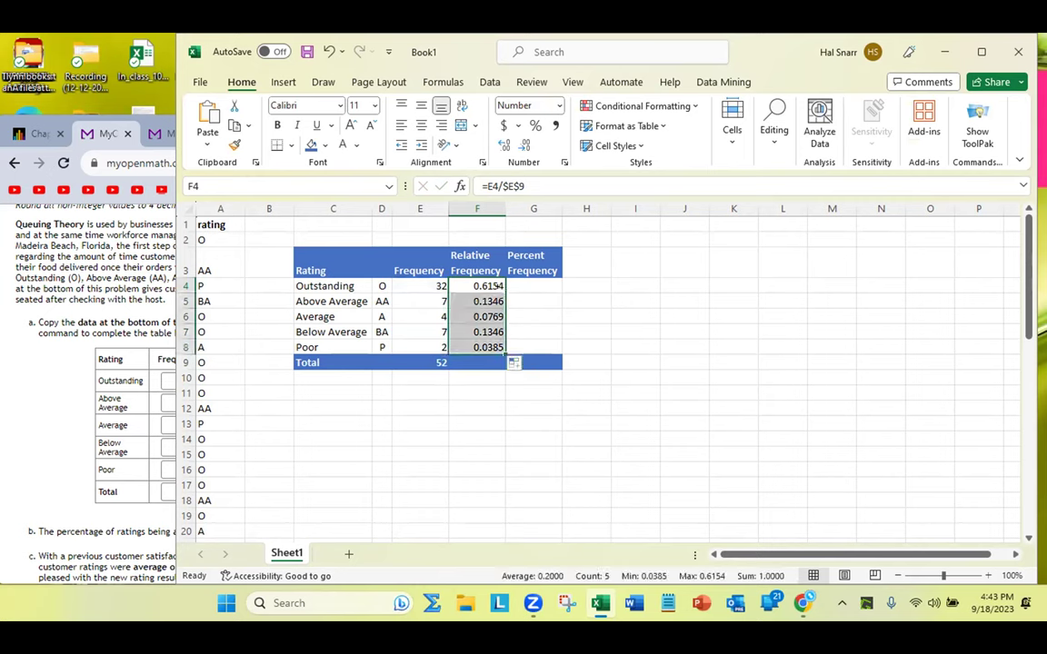
left_click(763, 389)
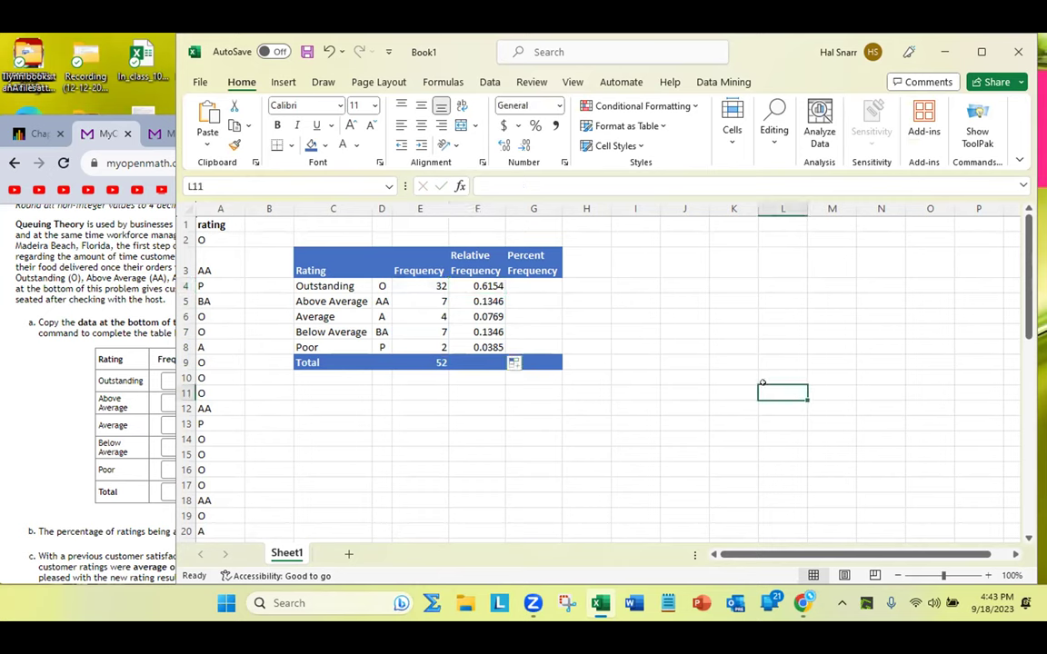
left_click(482, 283)
double_click(481, 283)
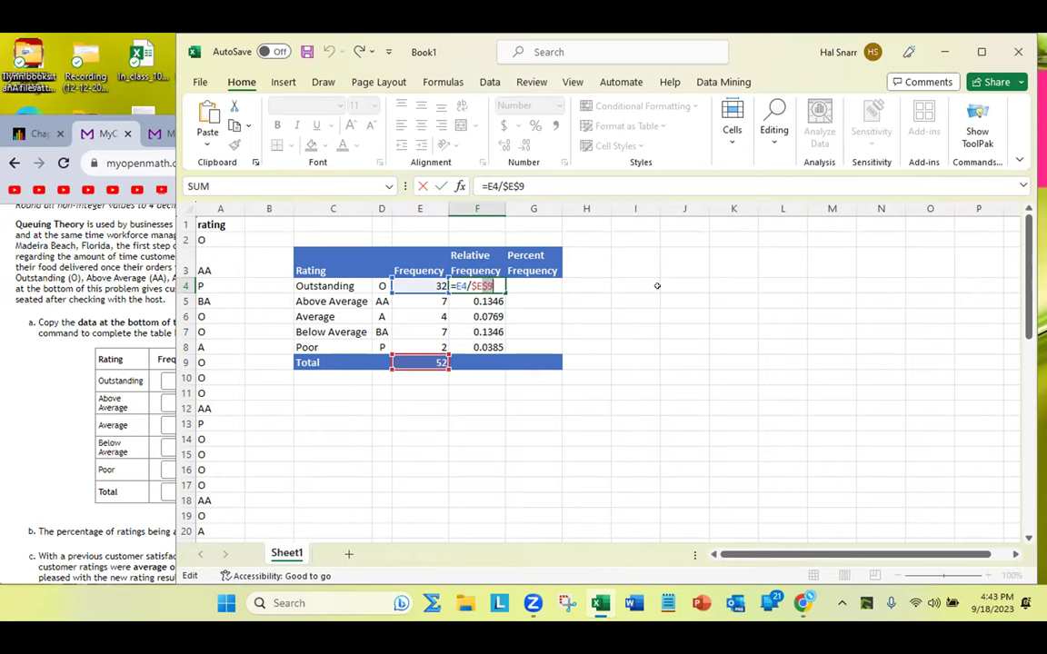
key("Return")
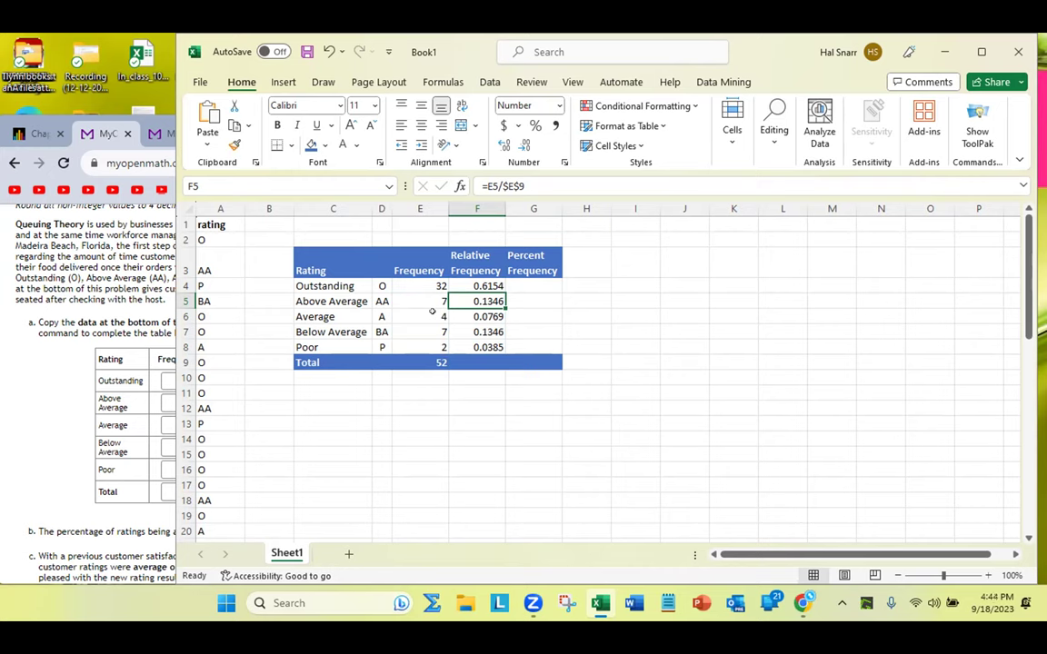
- Copy the SUM total from E9 across to F9 and display F9 with four decimal places
left_click(436, 364)
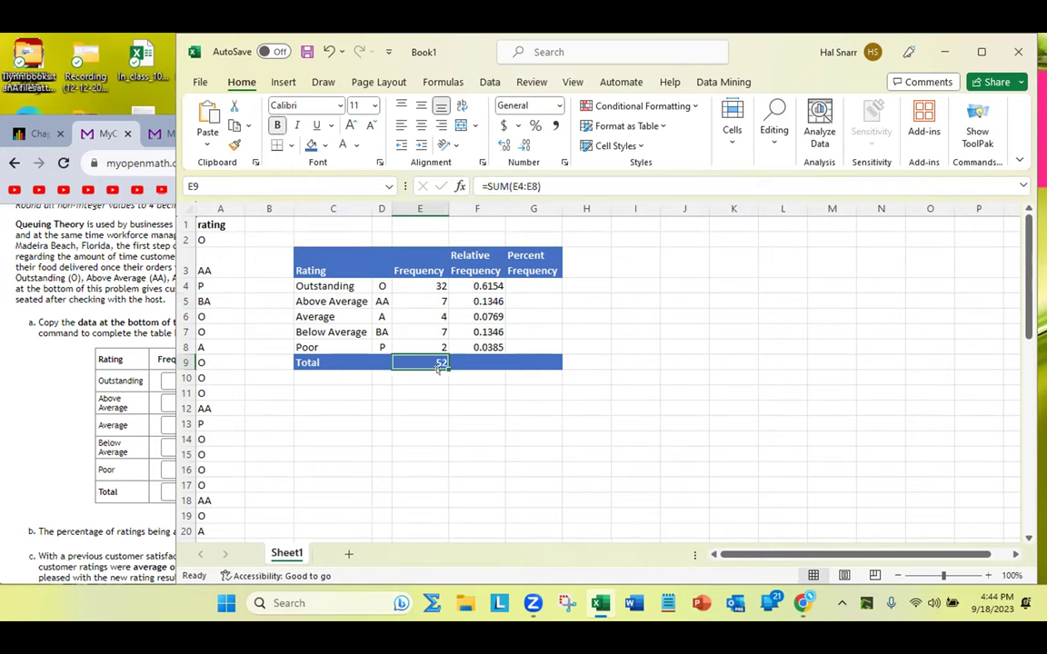
left_click_drag(448, 364, 502, 368)
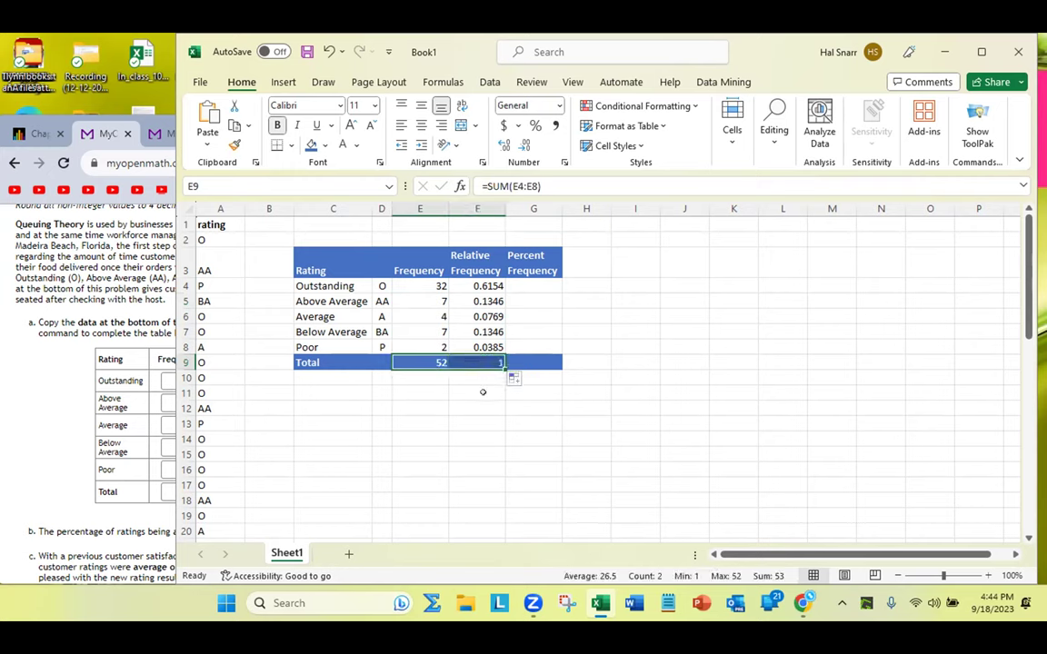
left_click(484, 360)
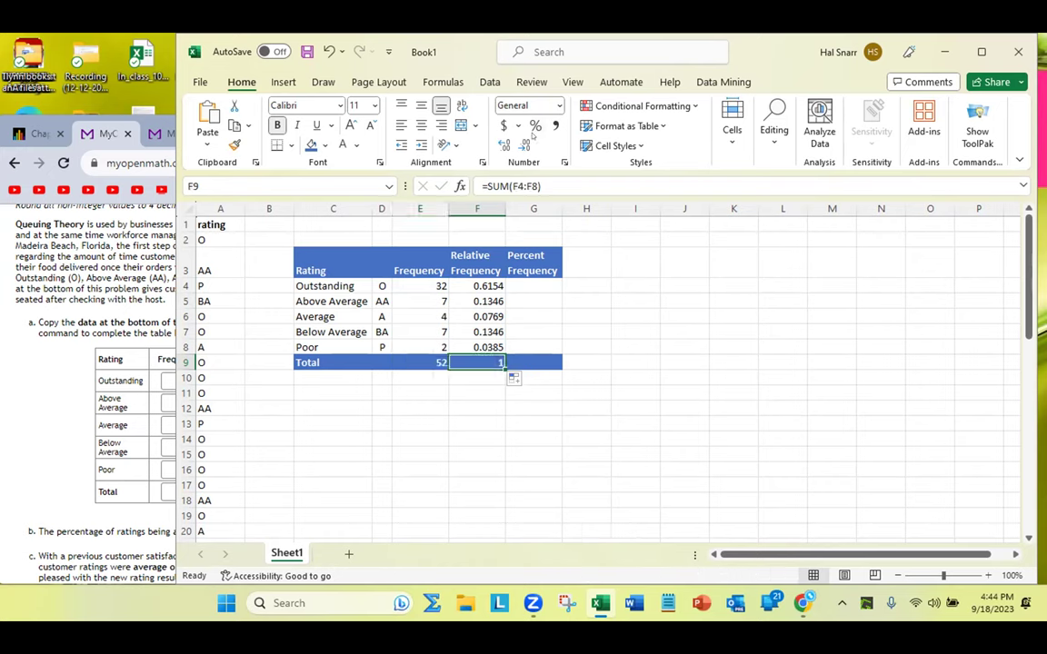
left_click(504, 144)
left_click(525, 143)
left_click(525, 144)
left_click(525, 144)
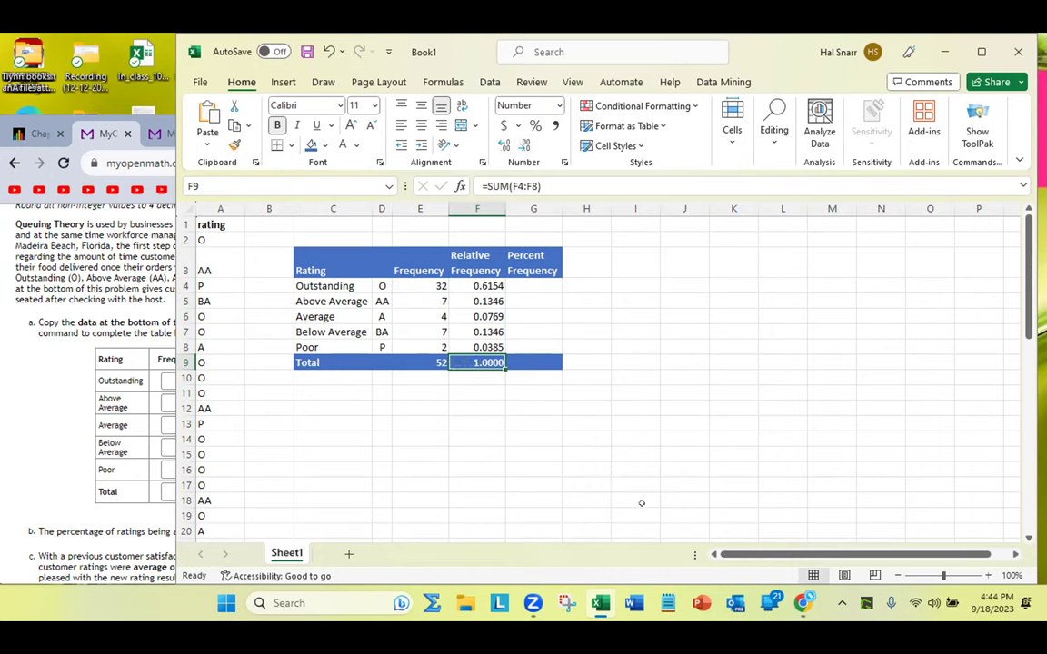
left_click(685, 408)
left_click(476, 263)
left_click_drag(479, 285, 472, 347)
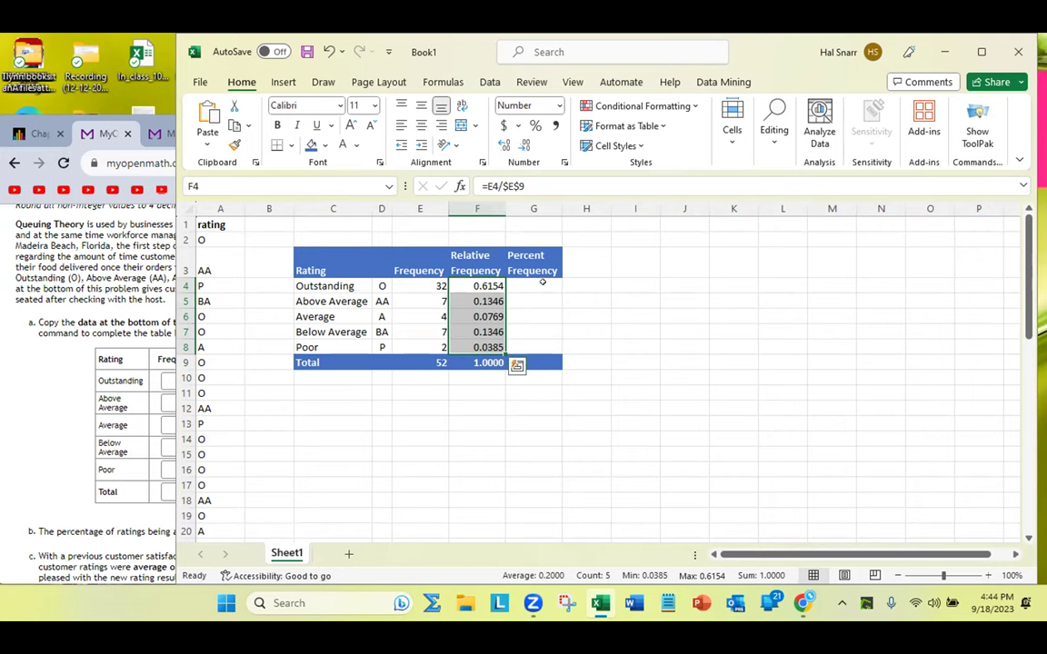
- Calculate the Outstanding rating's percent frequency in G4 with the formula =F4*100
left_click(542, 285)
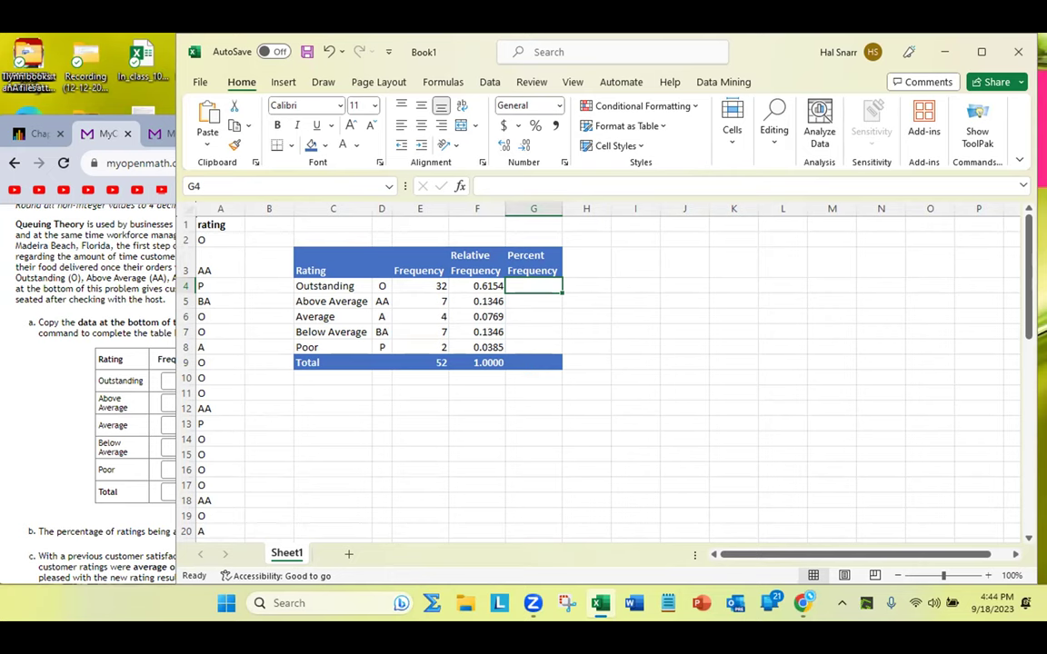
type("=")
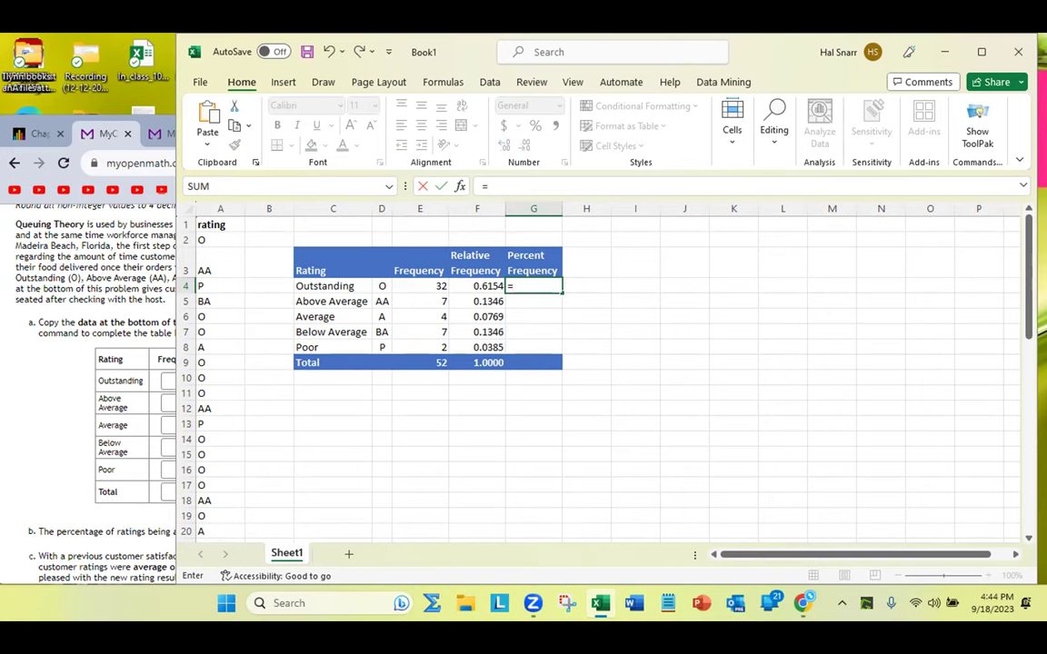
key("Left")
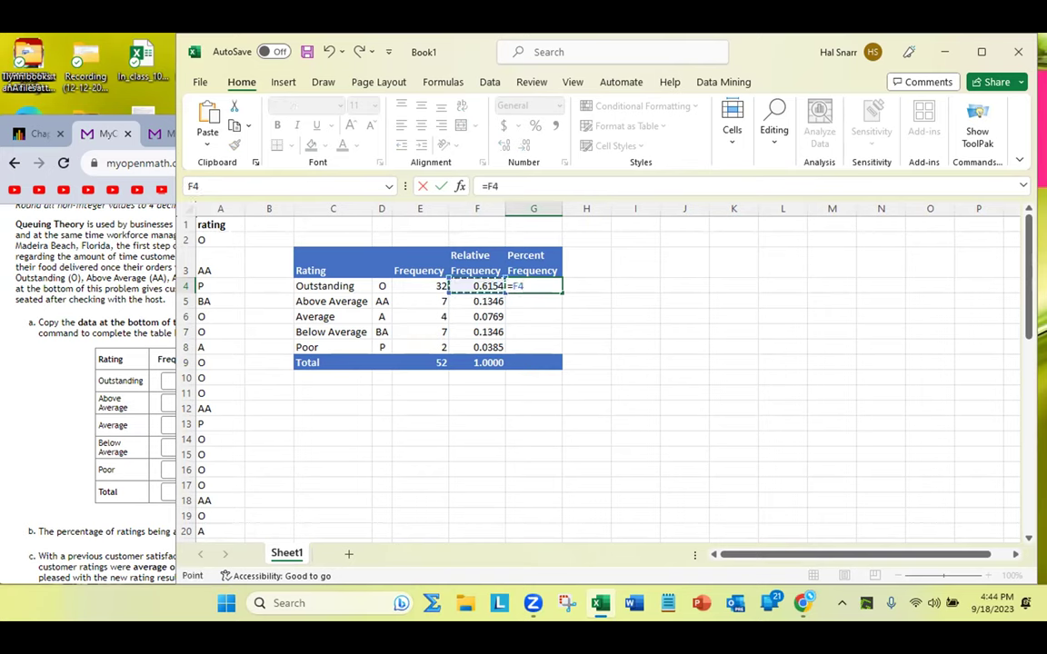
type("*100")
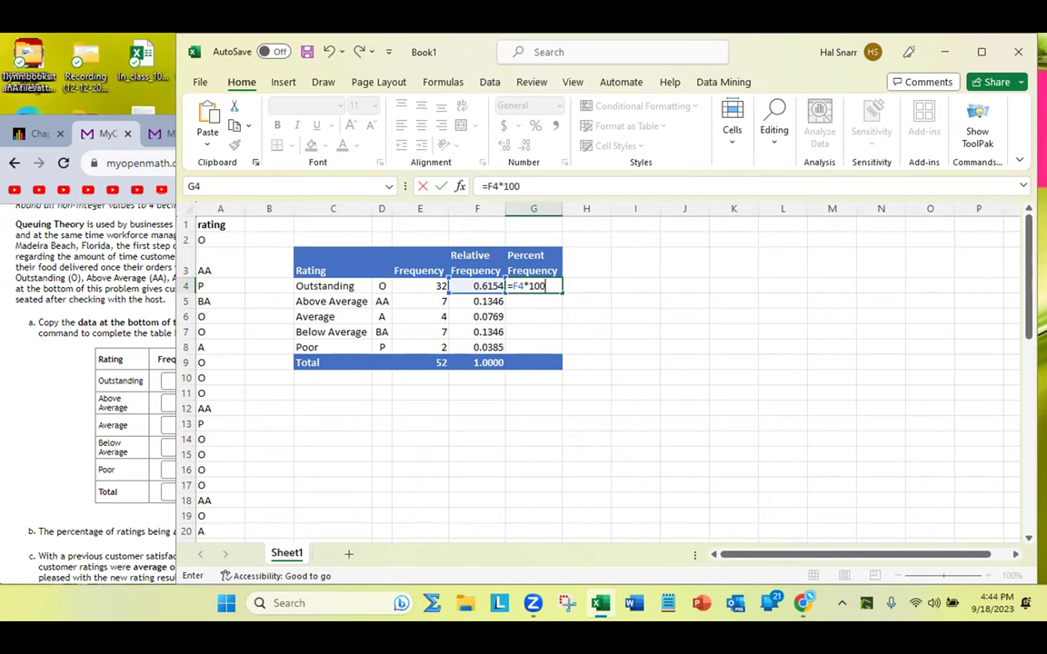
key("Return")
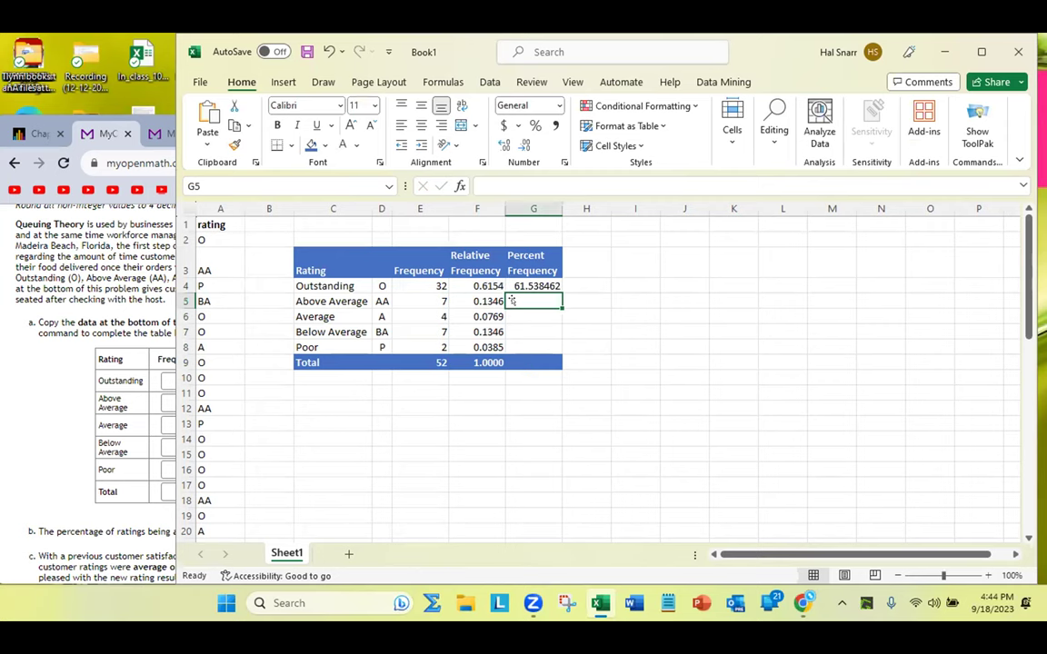
- Reduce the percent frequency in G4 to two decimal places
key("Up")
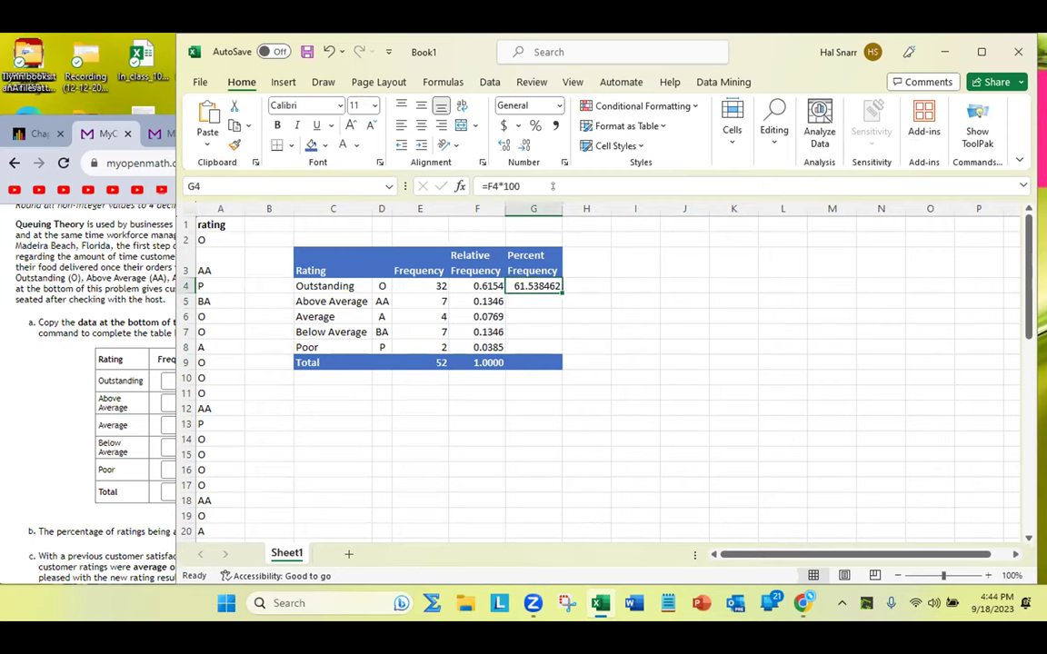
left_click(523, 145)
left_click(524, 146)
left_click(523, 146)
left_click(523, 145)
- Write the scratch notes "percent" in I4 and "per cent" in J4 beside the table
left_click(635, 286)
type("prt")
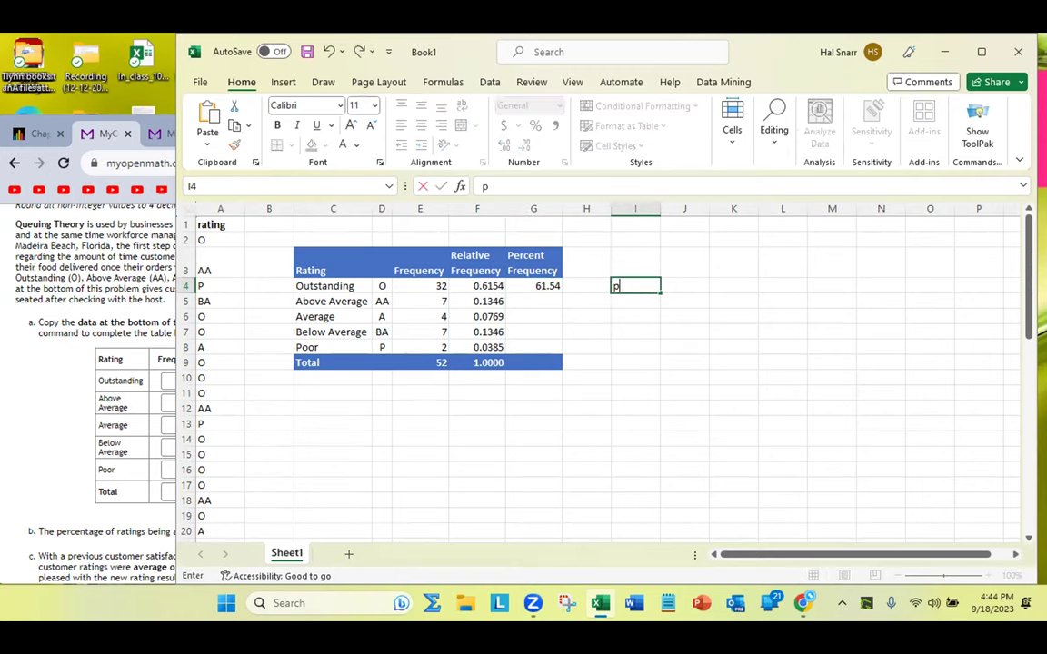
key("BackSpace")
key("BackSpace")
type("ercent")
key("Tab")
type("per cent")
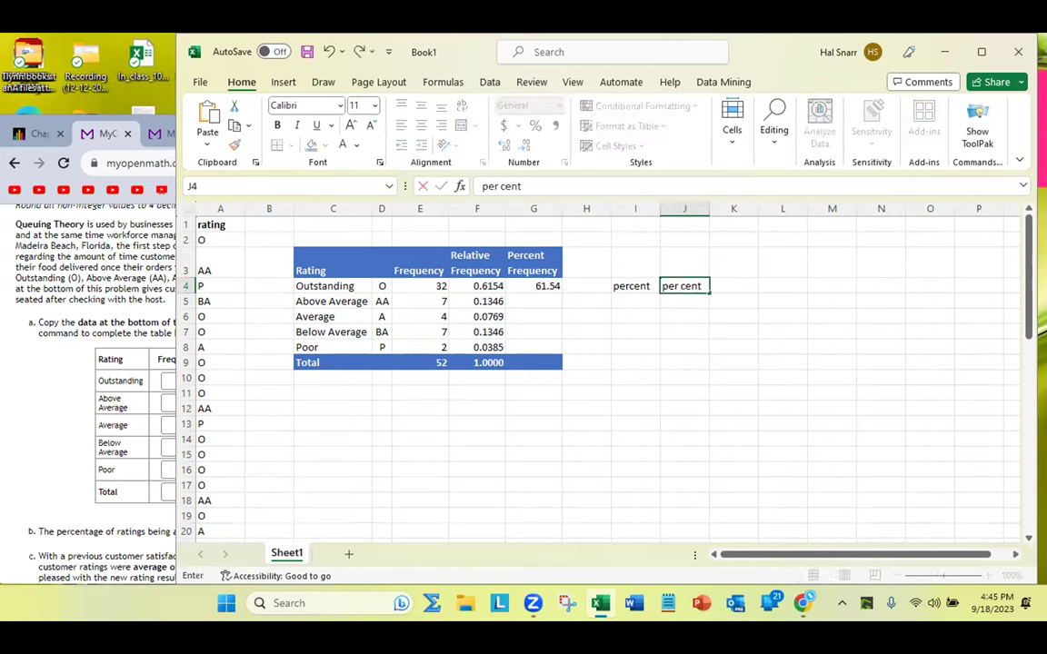
key("Return")
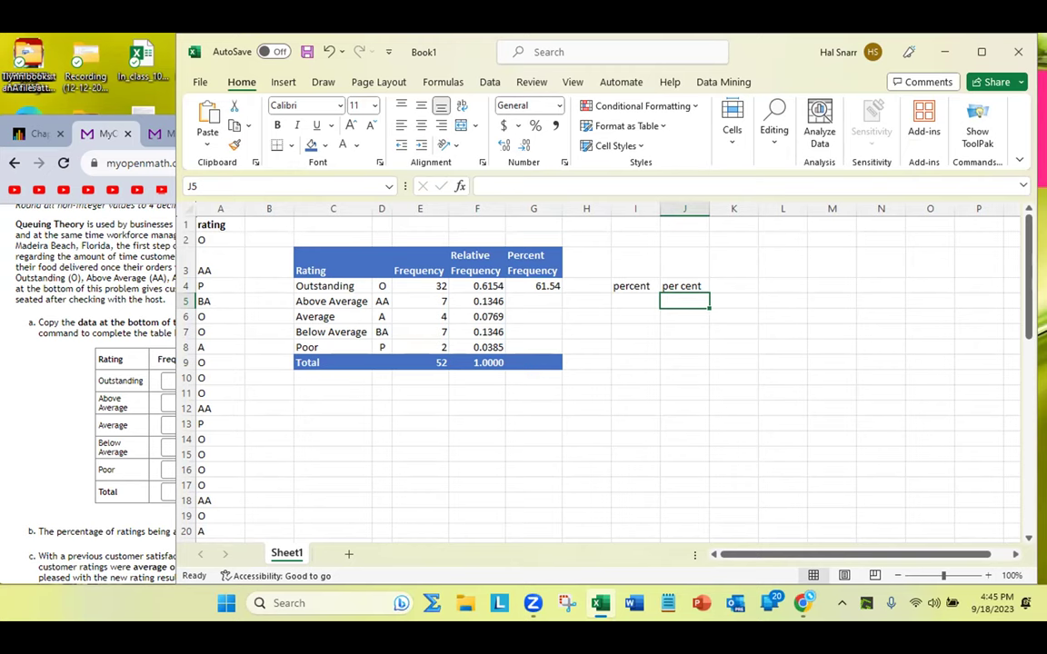
- Clear the scratch notes in I4 and J4
left_click(684, 285)
left_click(631, 285)
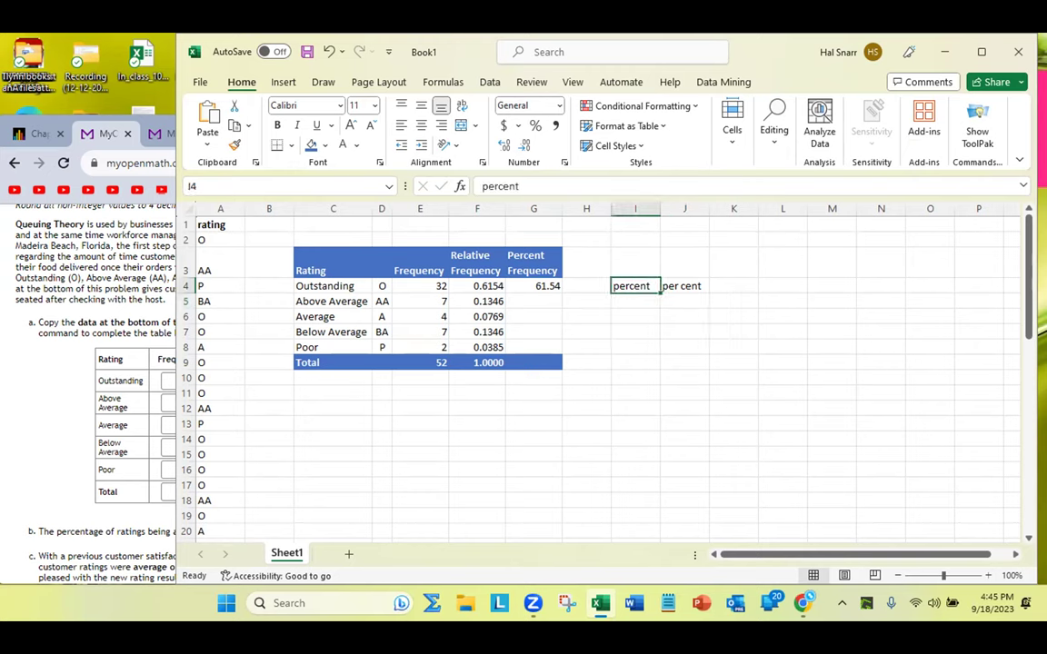
left_click_drag(631, 285, 685, 285)
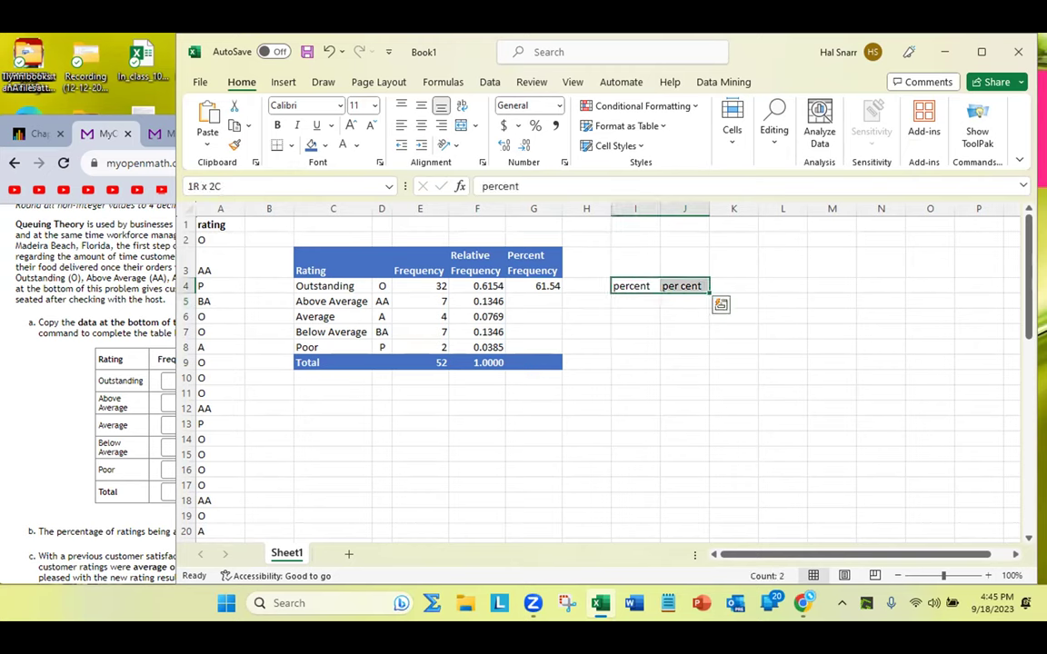
key("Delete")
left_click(533, 285)
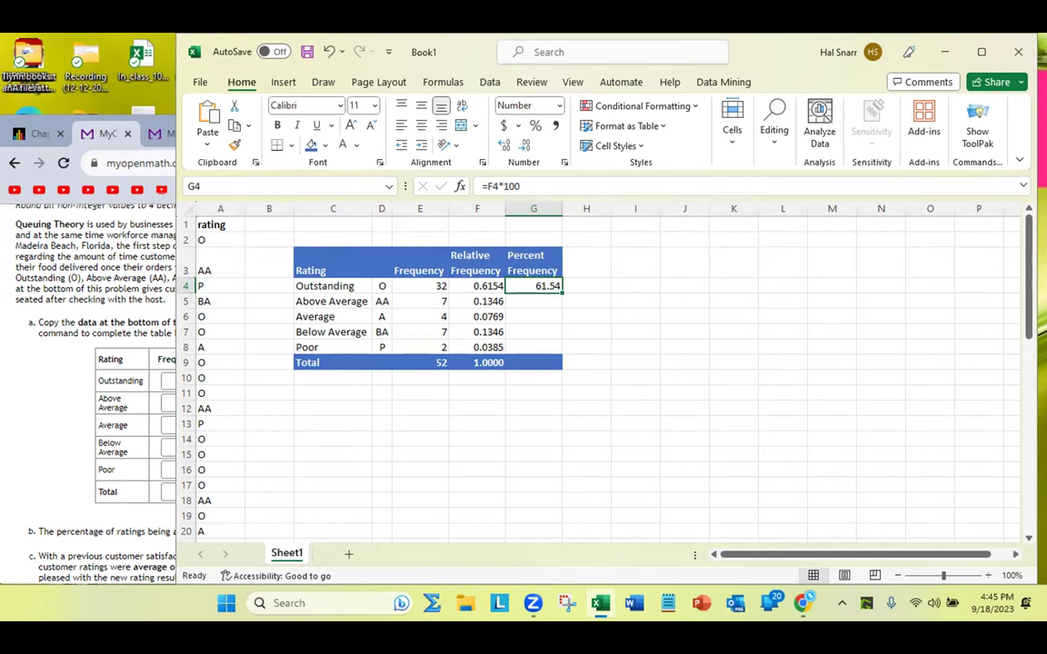
left_click(533, 263)
- Write the scratch note "perk" in I3, then undo the entry and its header formatting
left_click(635, 263)
type("perk")
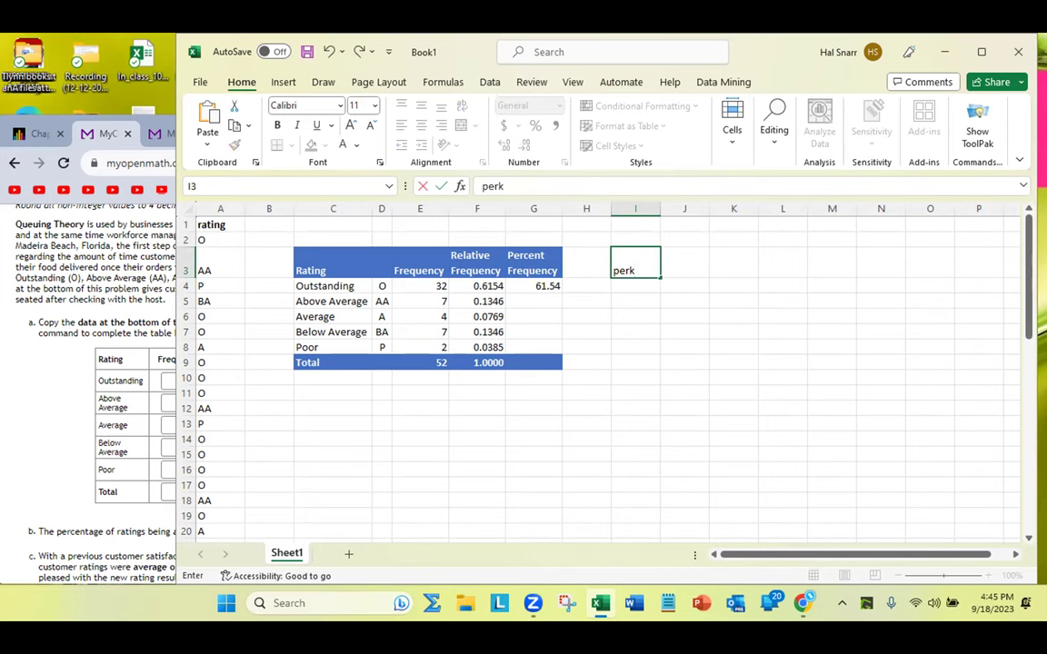
key("Return")
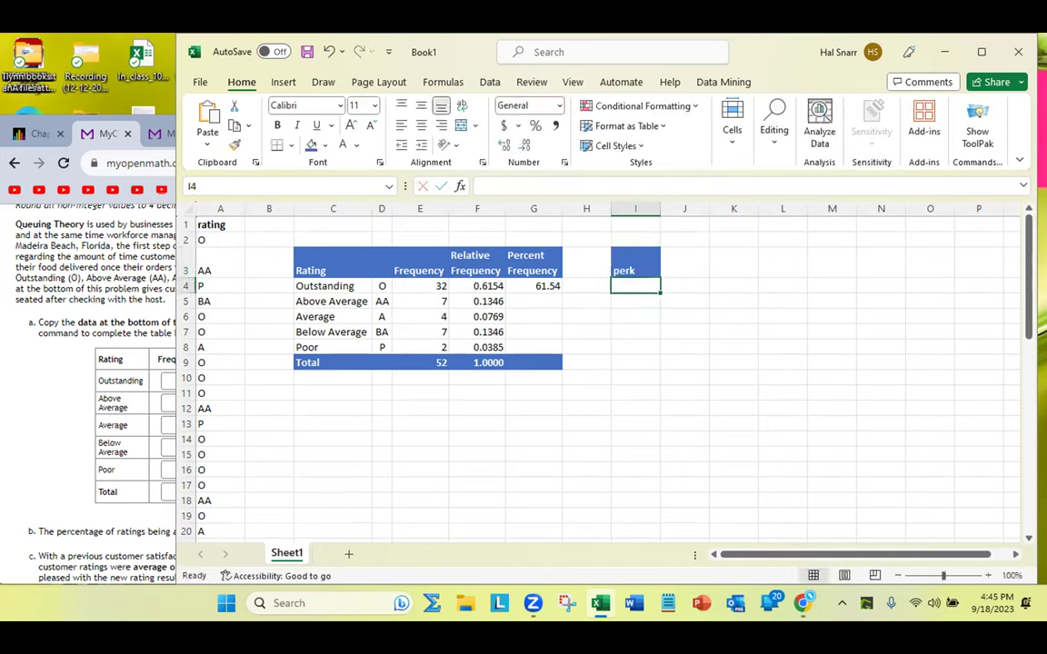
left_click(635, 263)
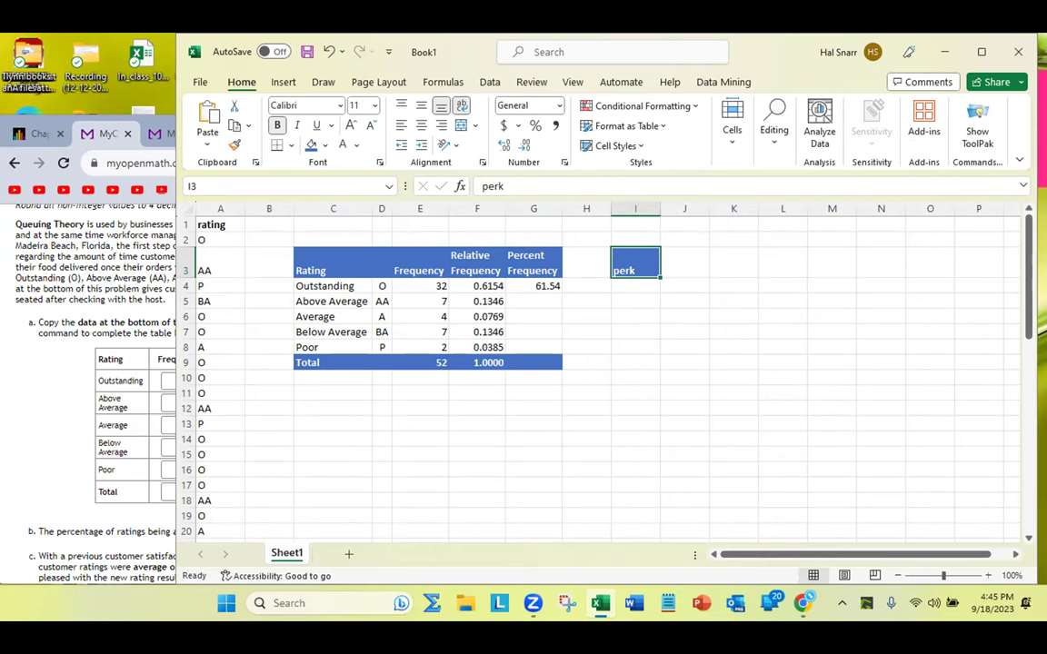
key("ctrl+z")
- Fill G4's percent frequency formula down through G8
left_click(533, 262)
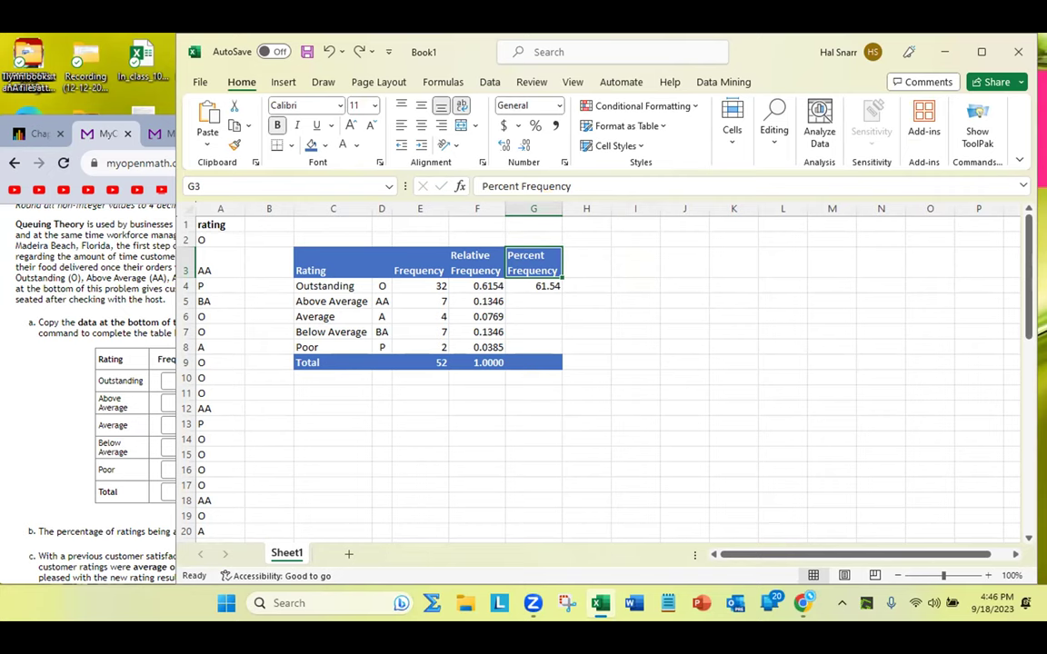
left_click(534, 285)
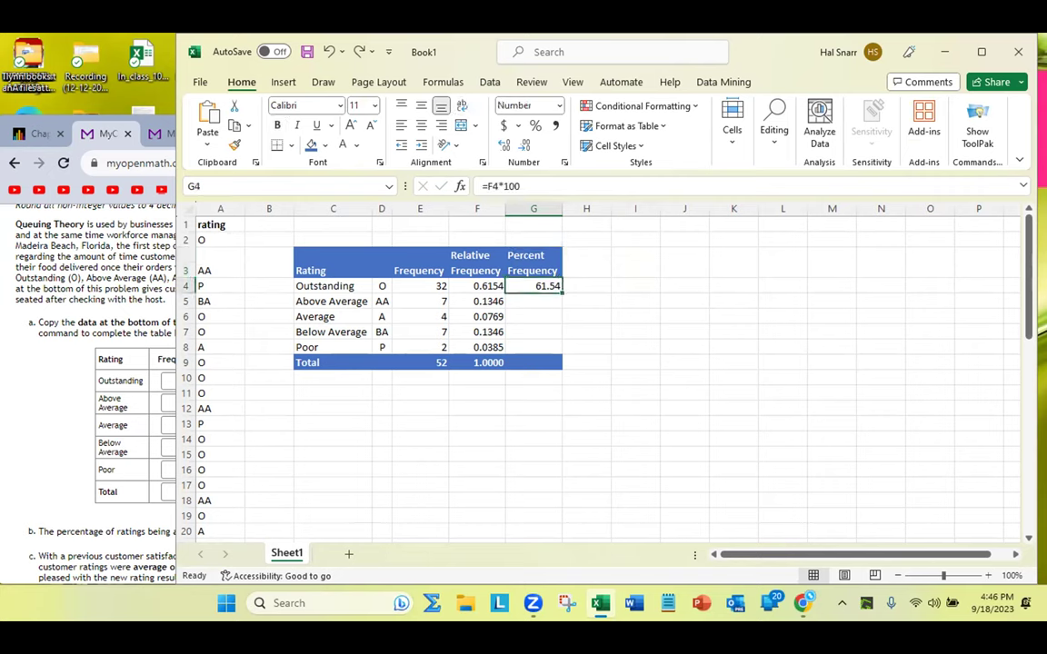
left_click_drag(561, 293, 551, 365)
- Copy the SUM total from F9 across to G9 and display G9 with two decimal places
left_click(485, 362)
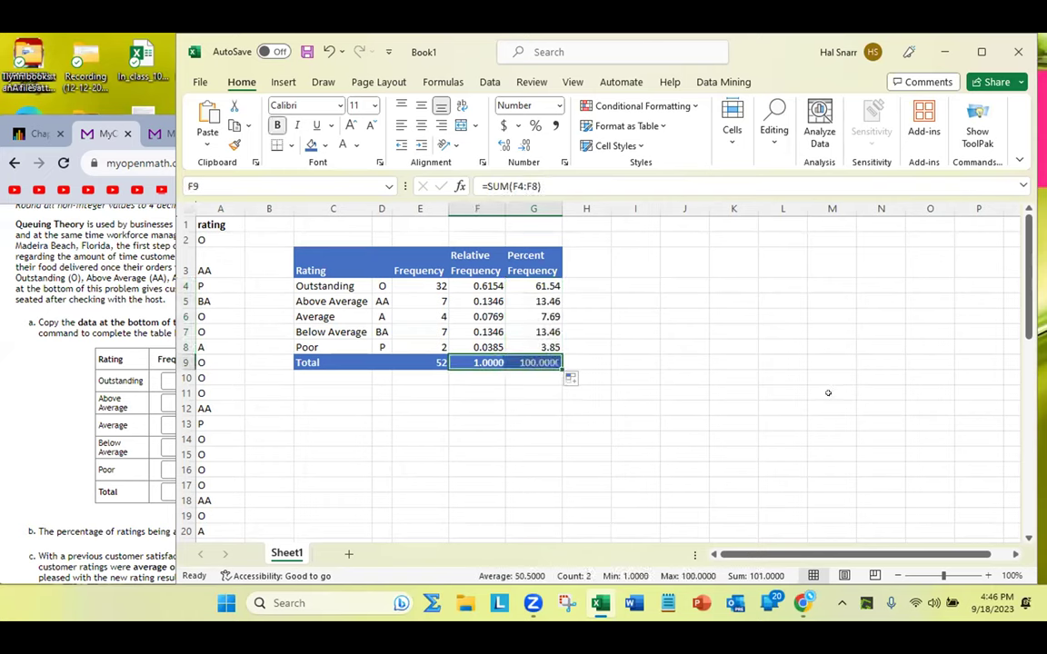
left_click(534, 361)
left_click(520, 145)
left_click(520, 146)
left_click(520, 146)
left_click(504, 145)
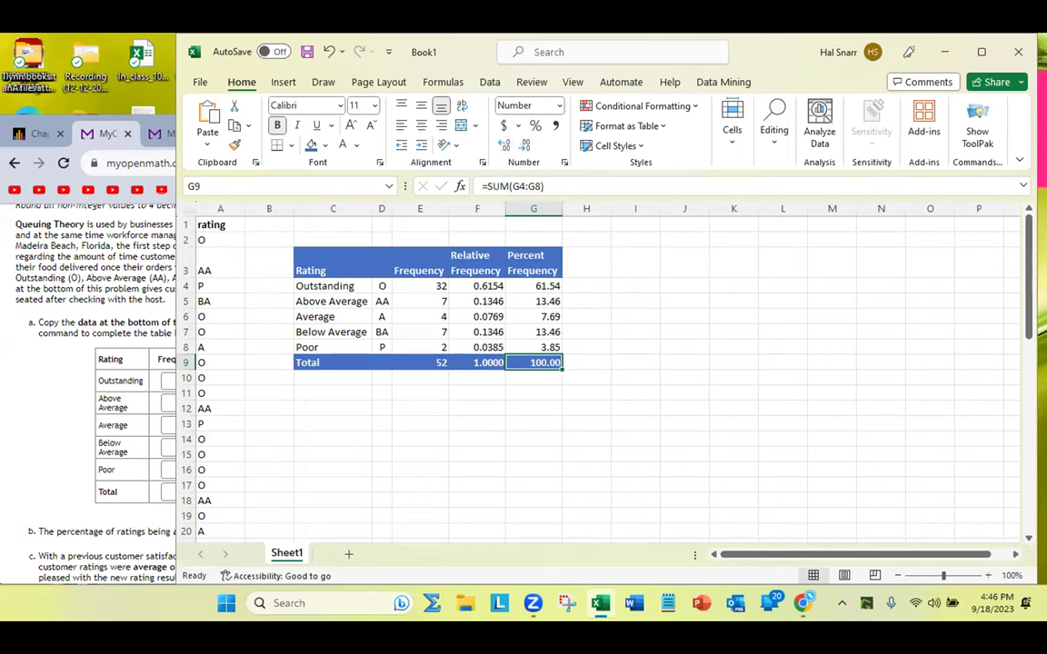
- Narrow the spreadsheet window to uncover the assignment's frequency table in the browser behind it
left_click_drag(176, 364, 447, 364)
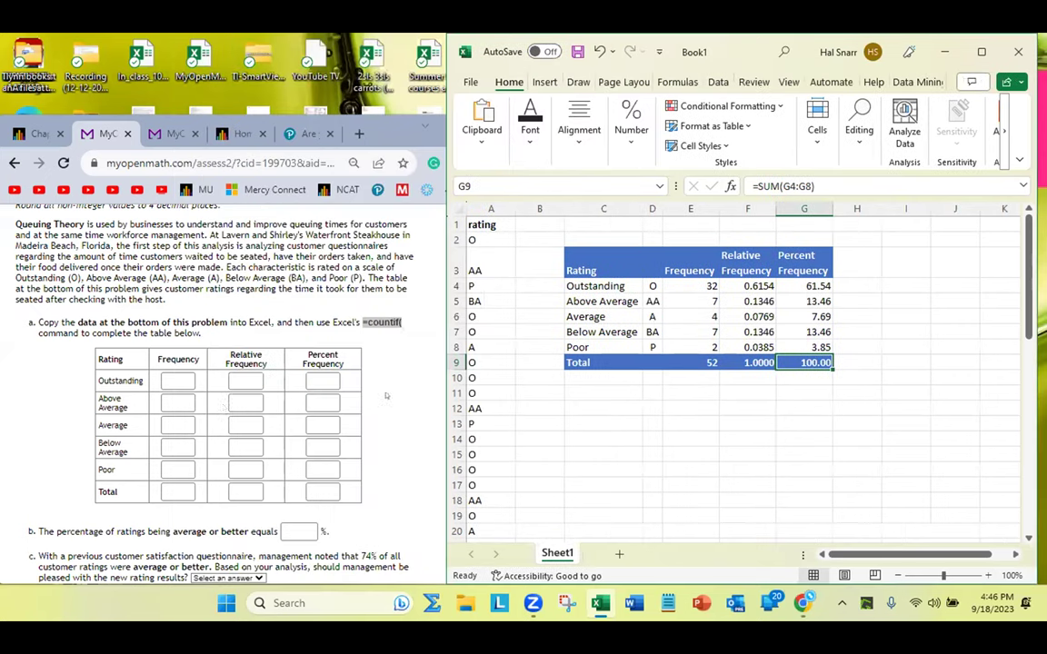
- Fill the assignment table's Outstanding row with frequency 32, relative frequency 0.6154 and percent frequency 61.54
left_click(177, 381)
type("32")
key("Tab")
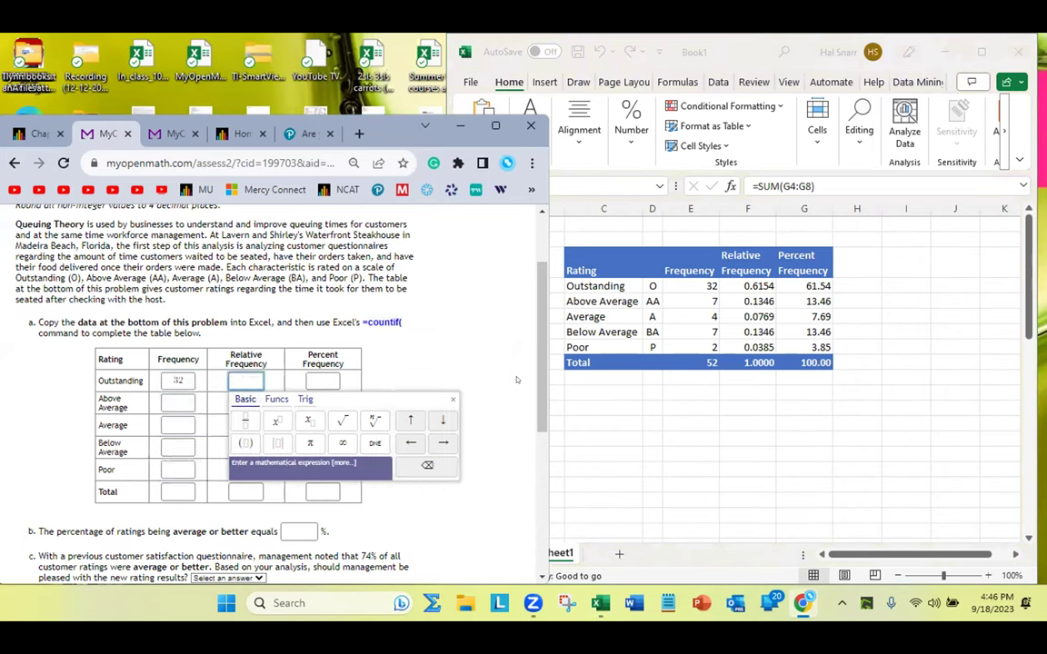
type("0.6154")
key("Tab")
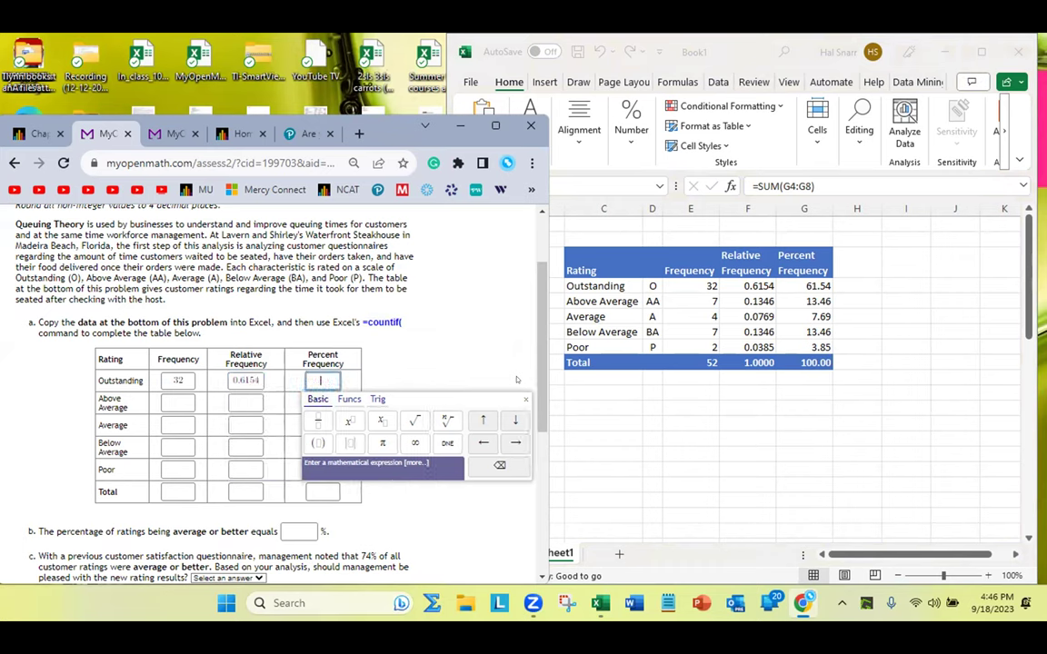
type("61.54")
key("Tab")
- Fill the assignment table's Above Average row with frequency 7, relative frequency 0.1346 and percent frequency 13.46
type("7")
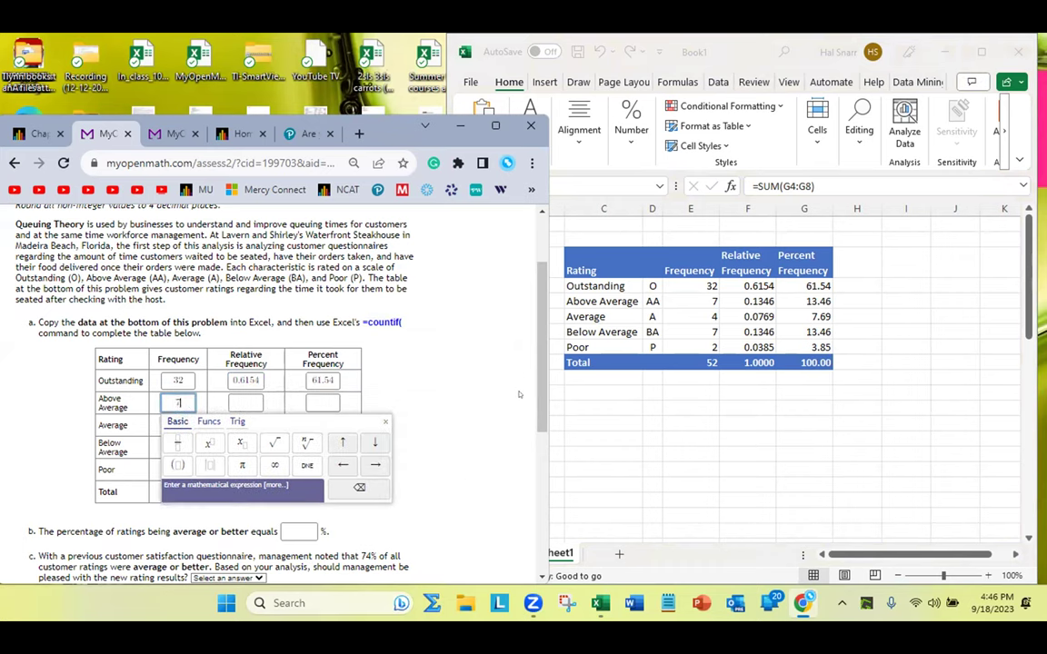
key("Tab")
type("0.1")
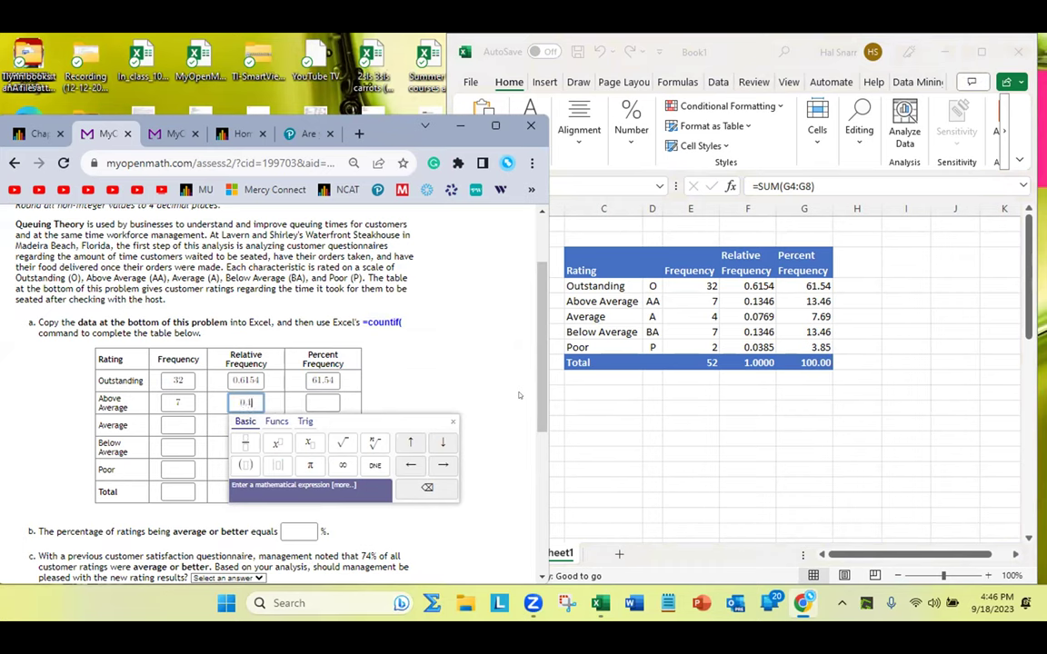
type("346")
key("Tab")
type("1")
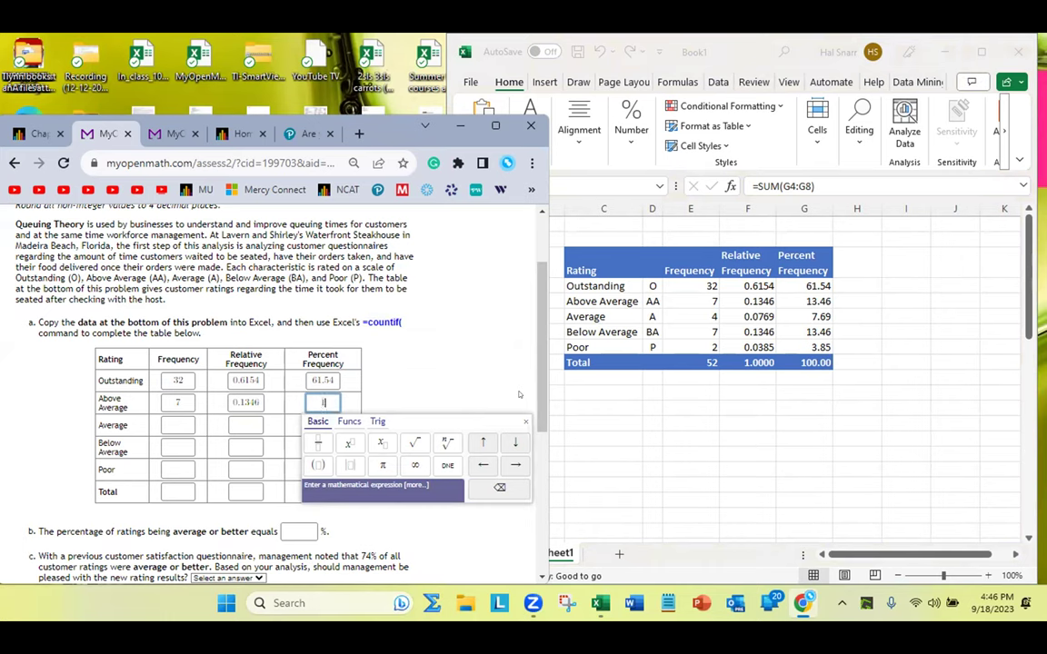
type("3.46")
key("Tab")
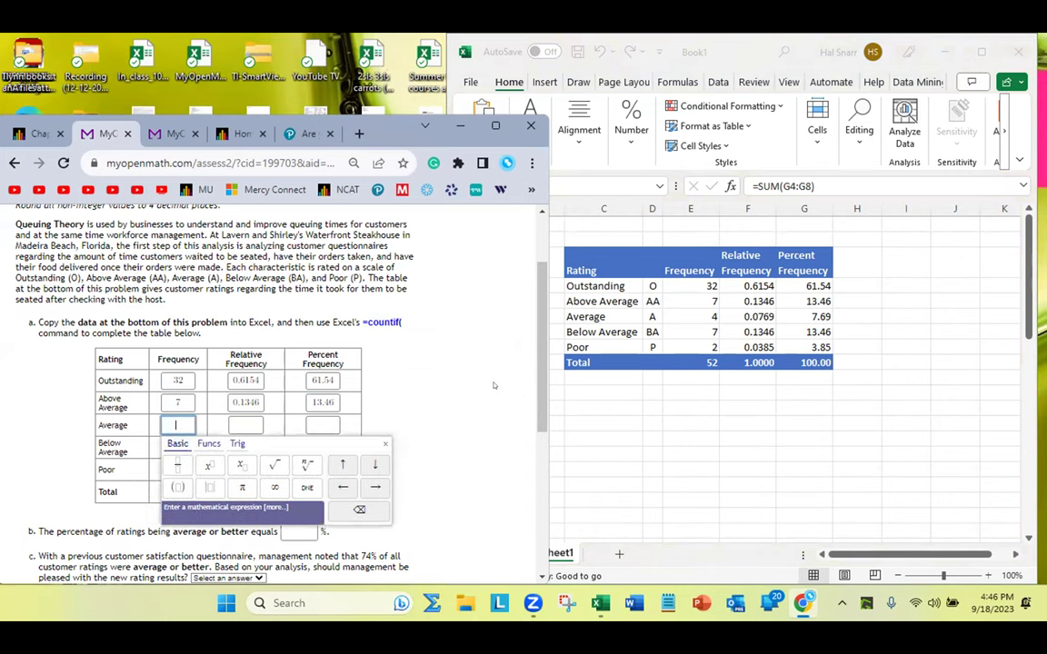
- Fill the assignment table's Average row with frequency 4, relative frequency 0.0769 and percent frequency 7.69
type("4")
key("Tab")
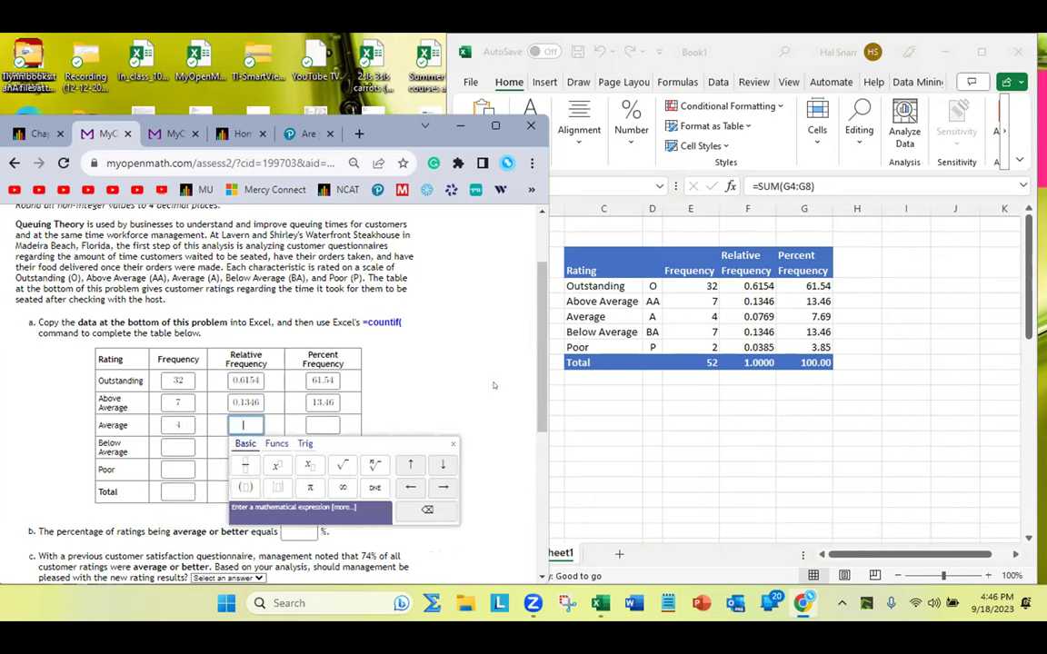
type("0.0769")
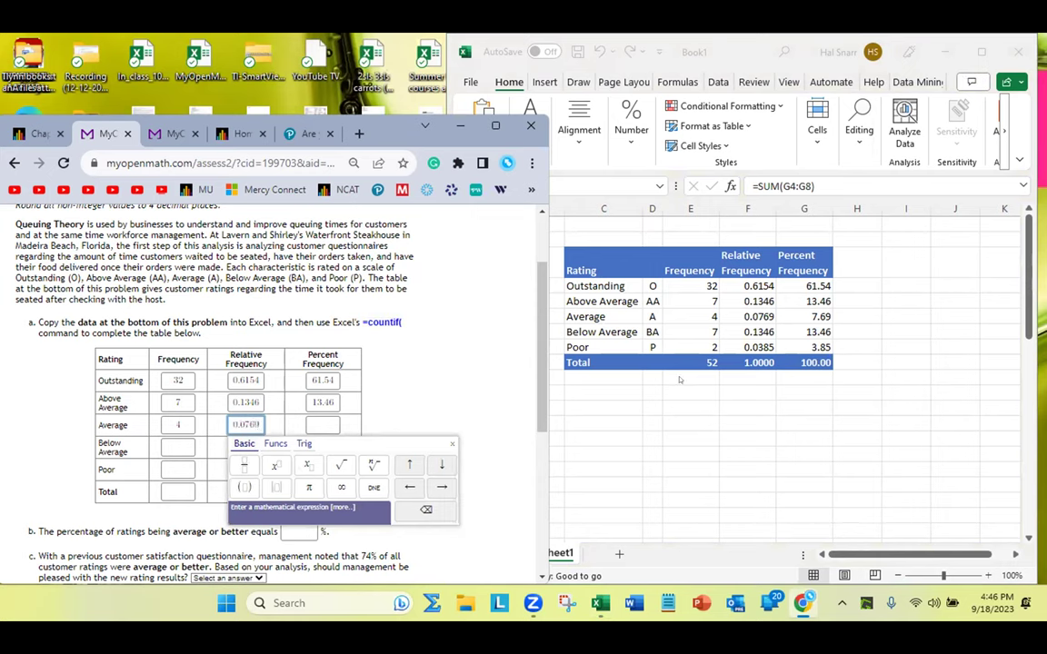
key("Tab")
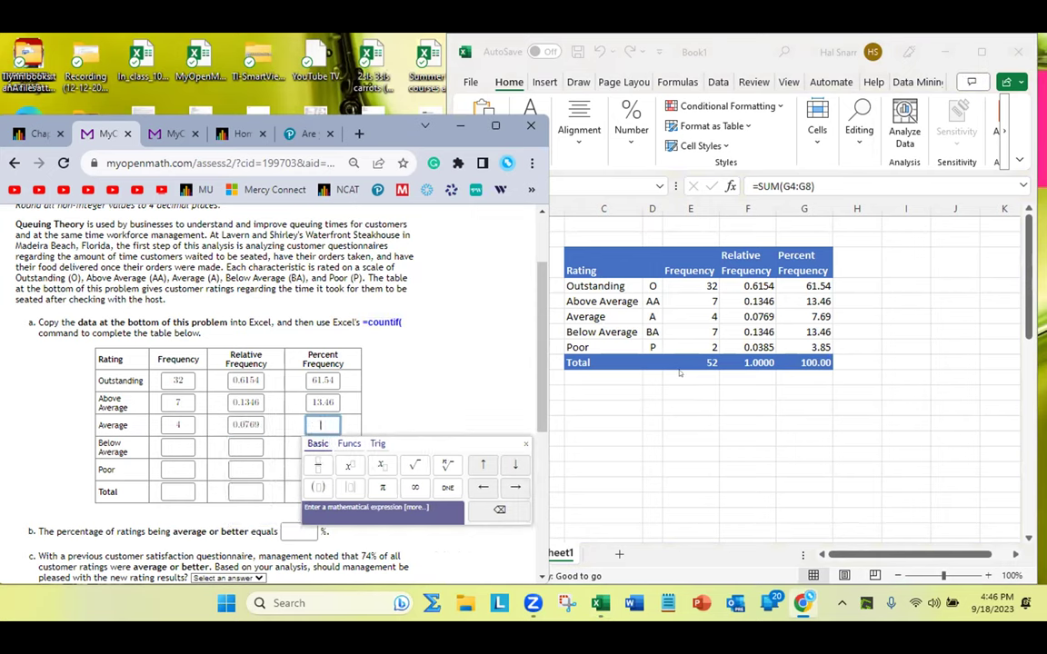
type("7.69")
key("Tab")
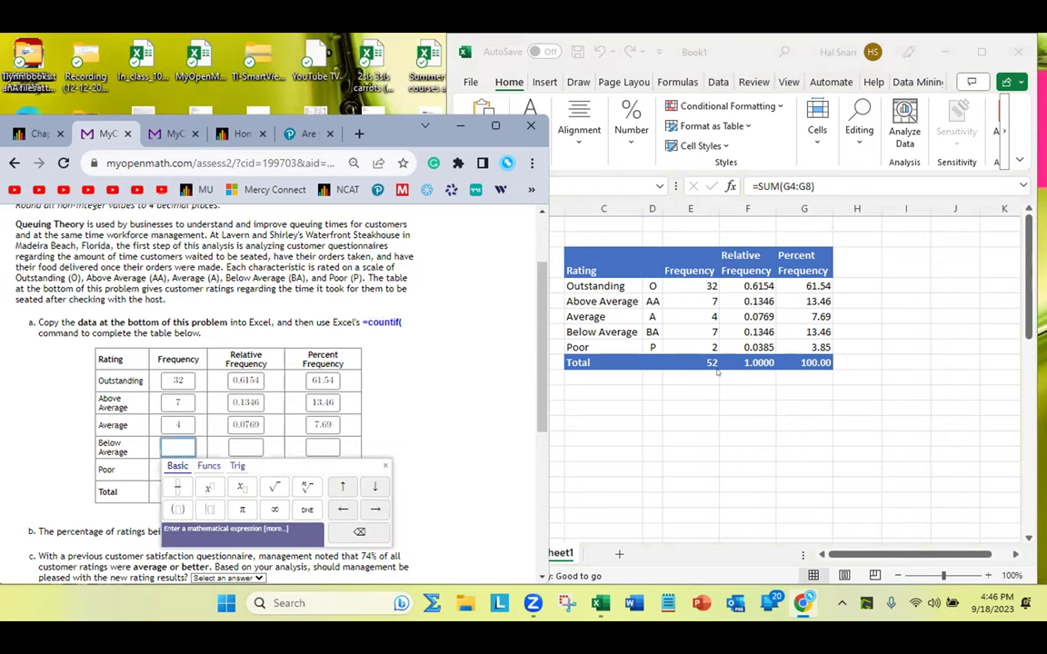
- Fill the assignment table's Below Average row with frequency 7, relative frequency 0.1346 and percent frequency 13.46
type("7")
key("Tab")
type("0.13")
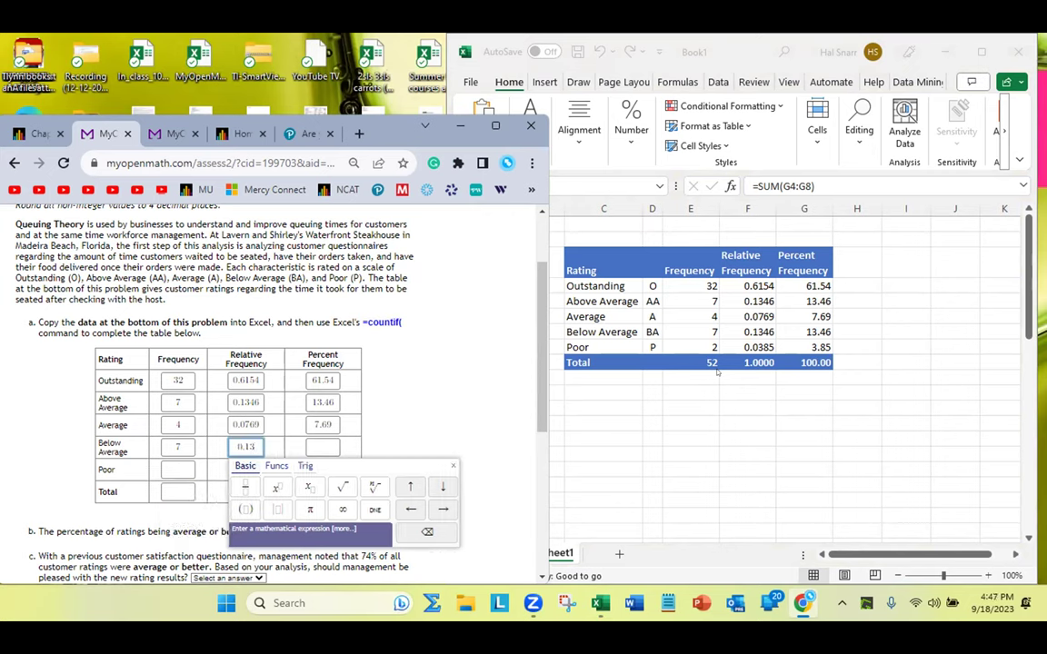
type("46")
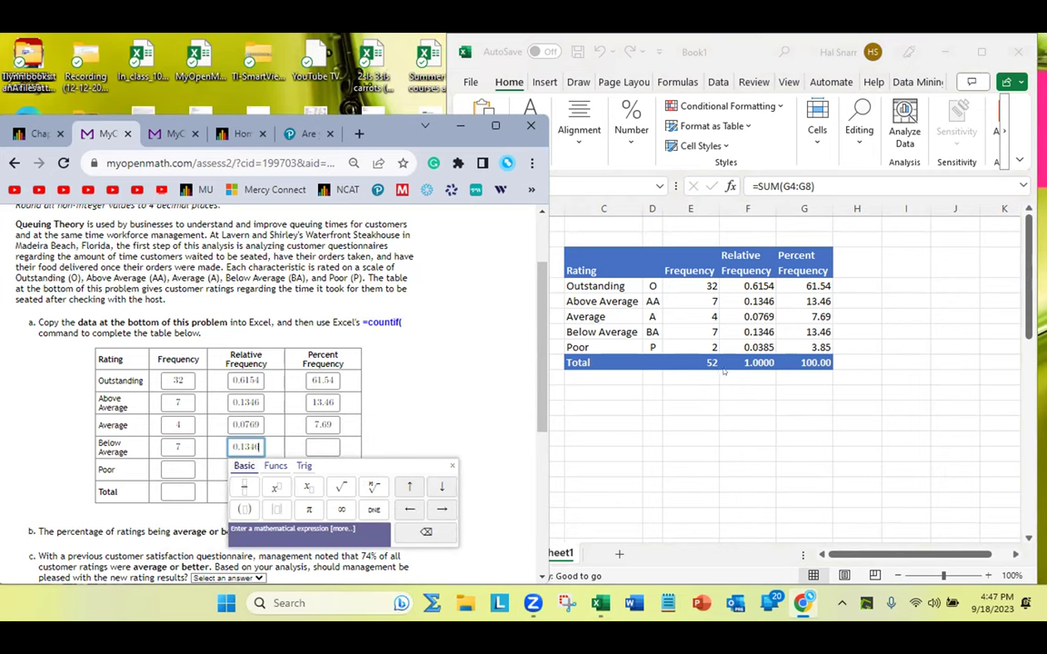
key("Tab")
type("13.46")
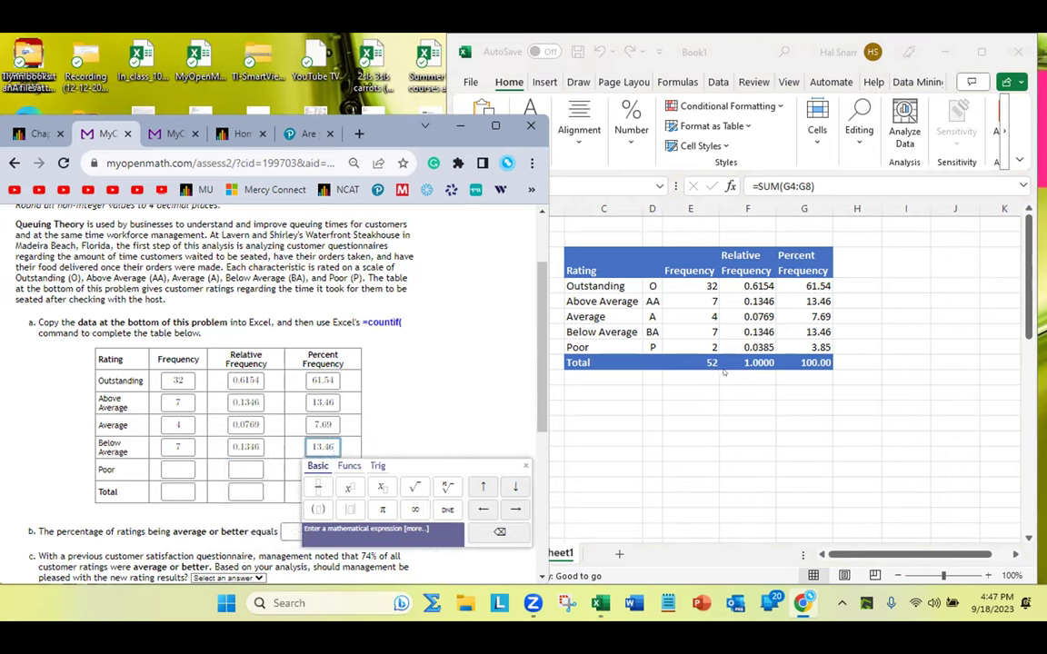
key("Tab")
- Fill the assignment table's Poor row with 2, 0.0385 and 3.85, and submit the answers for scoring
type("2")
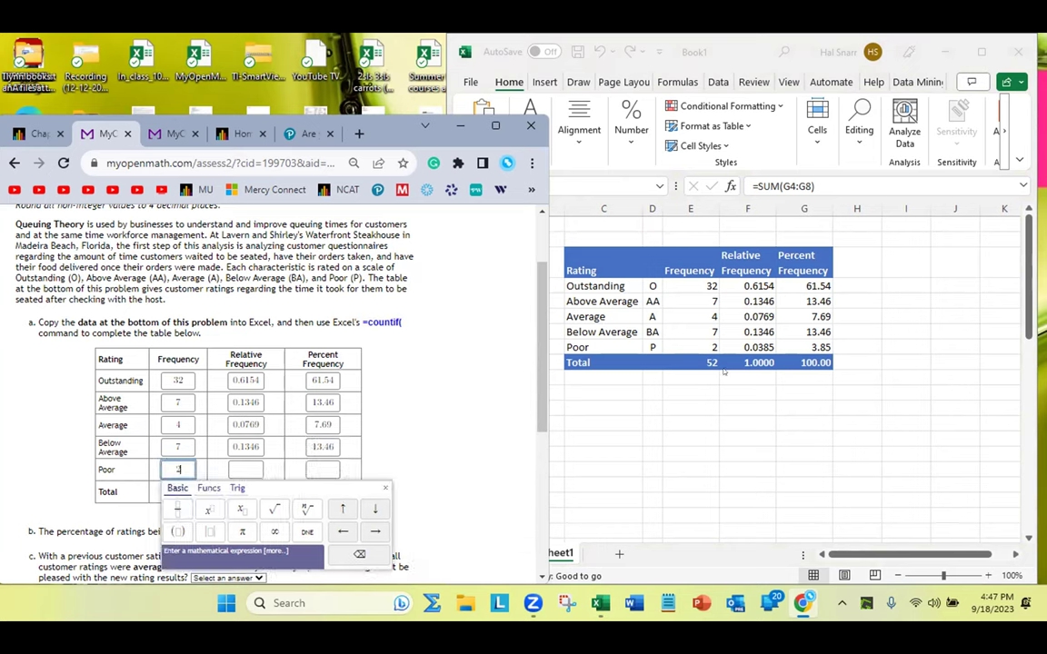
key("Tab")
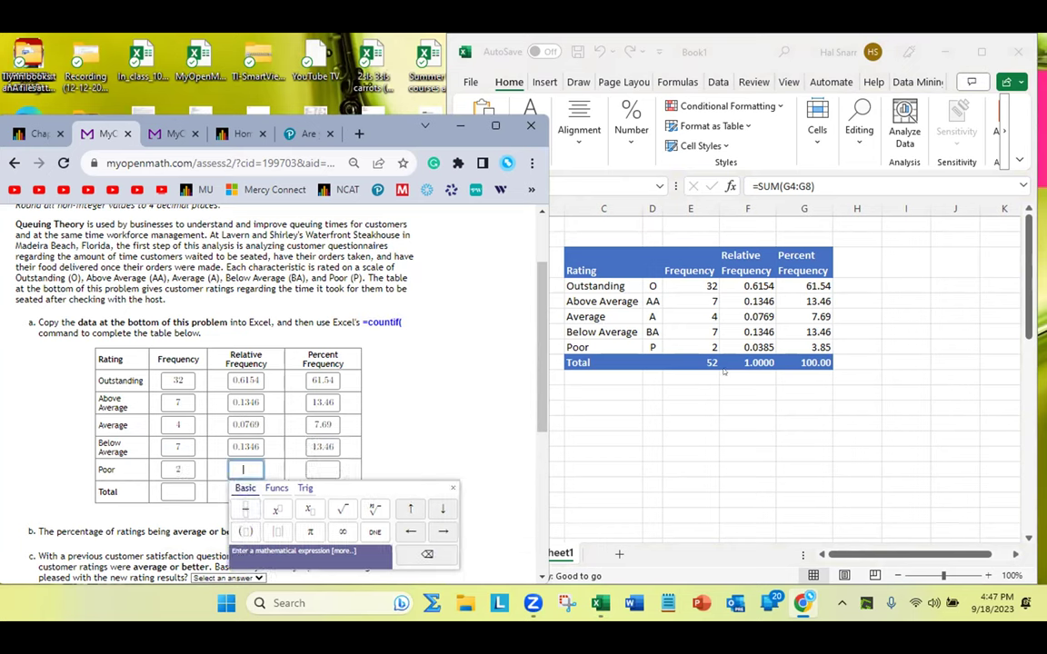
type("0.0385")
key("Tab")
type("3.85")
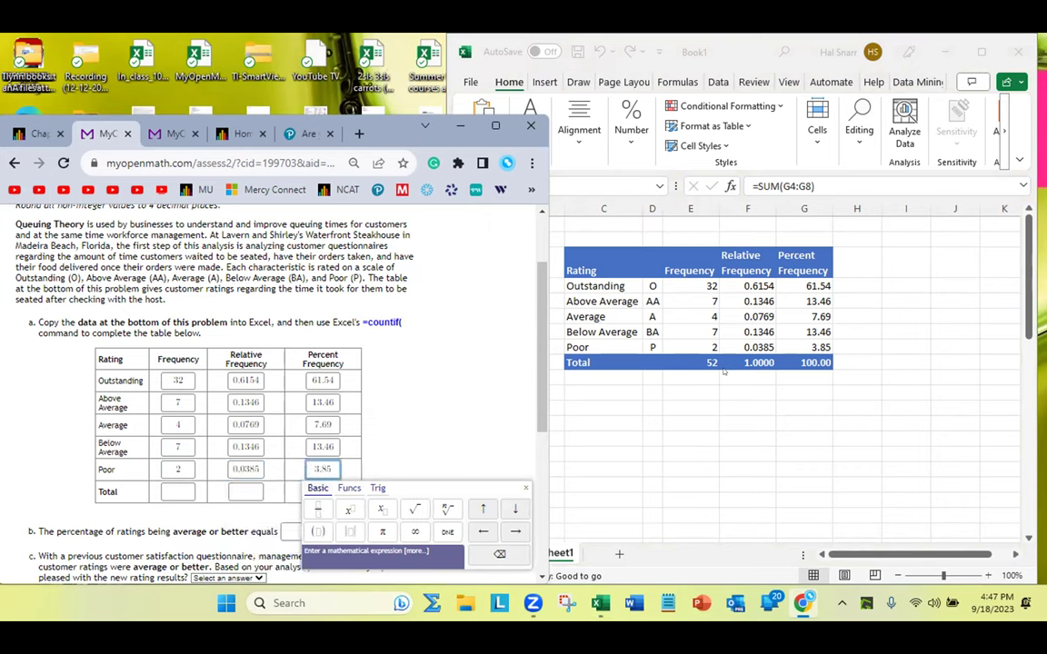
key("Return")
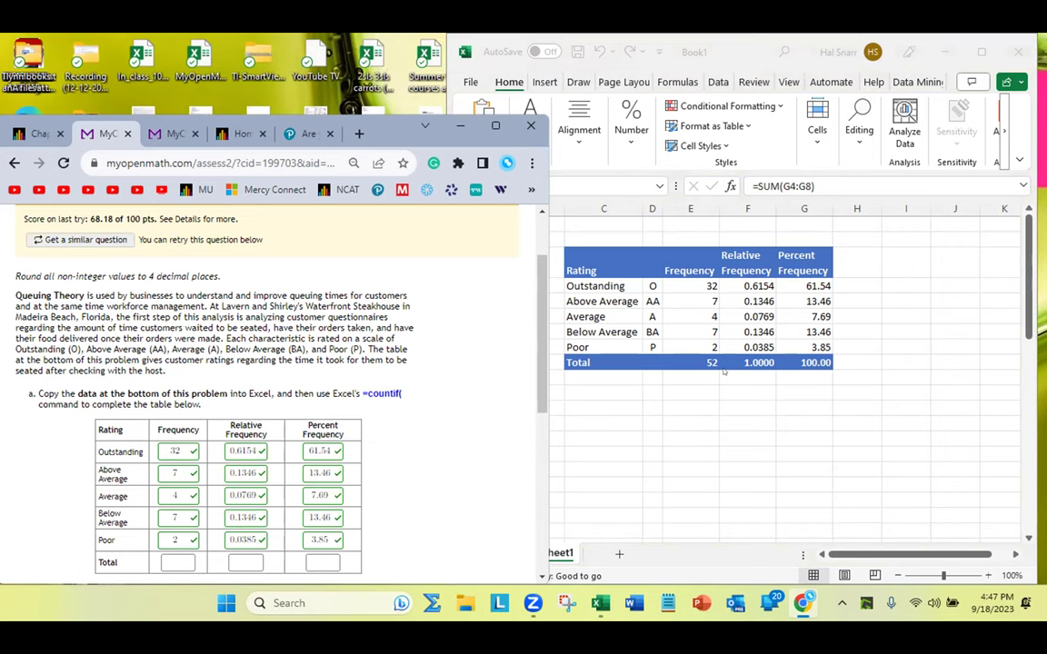
- Fill the assignment table's Total row with 52, 1.0000 and 100.00, and resubmit the answers for scoring
left_click(724, 371)
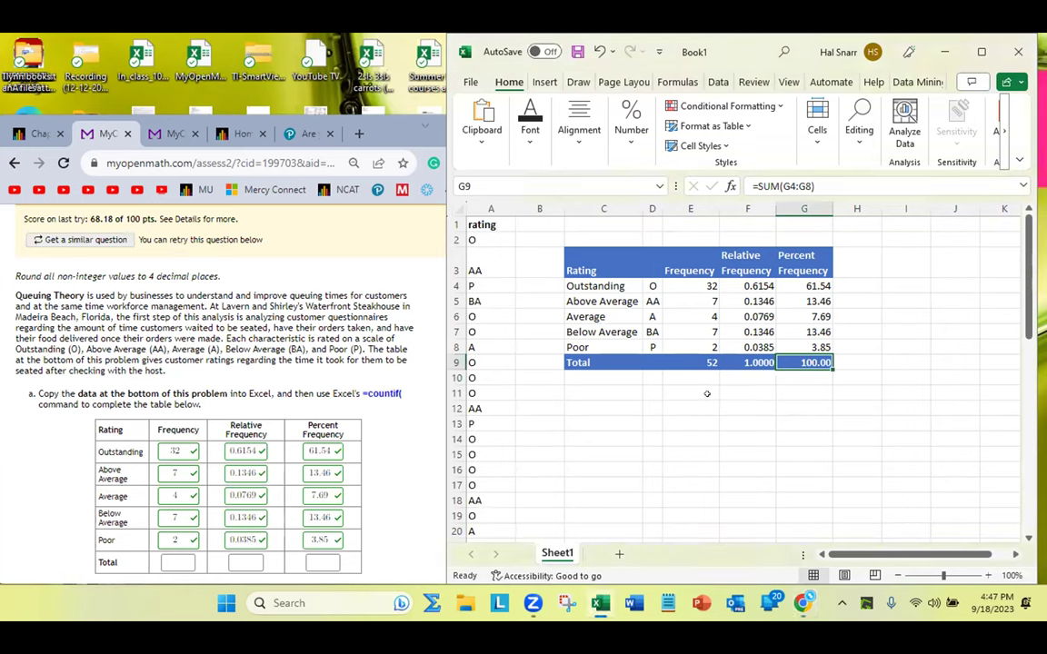
left_click(186, 558)
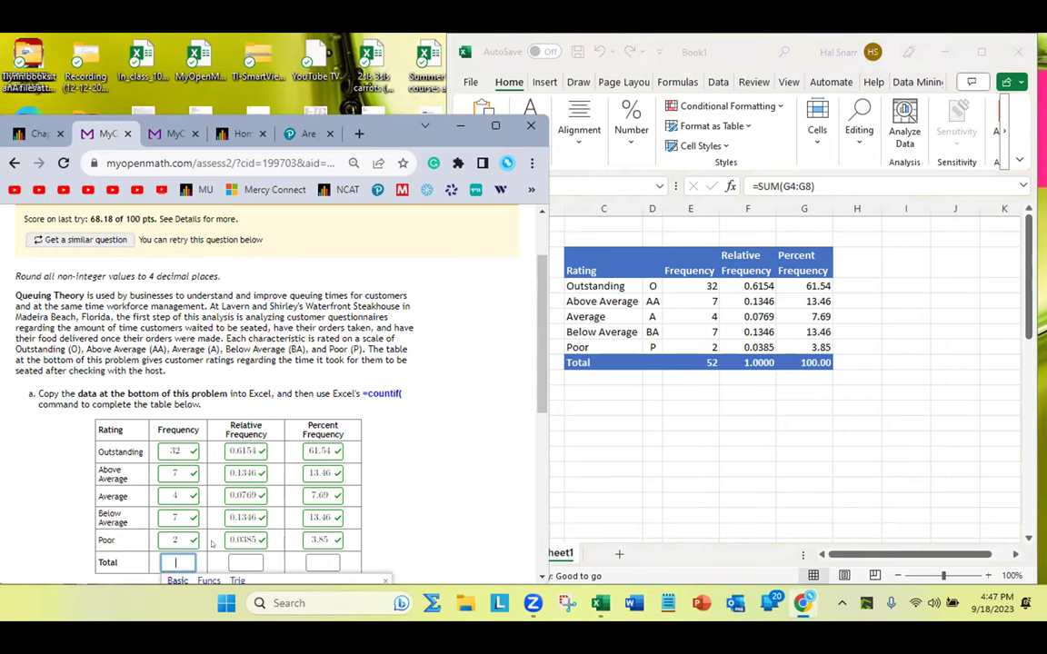
type("52")
left_click(243, 562)
type("1.000")
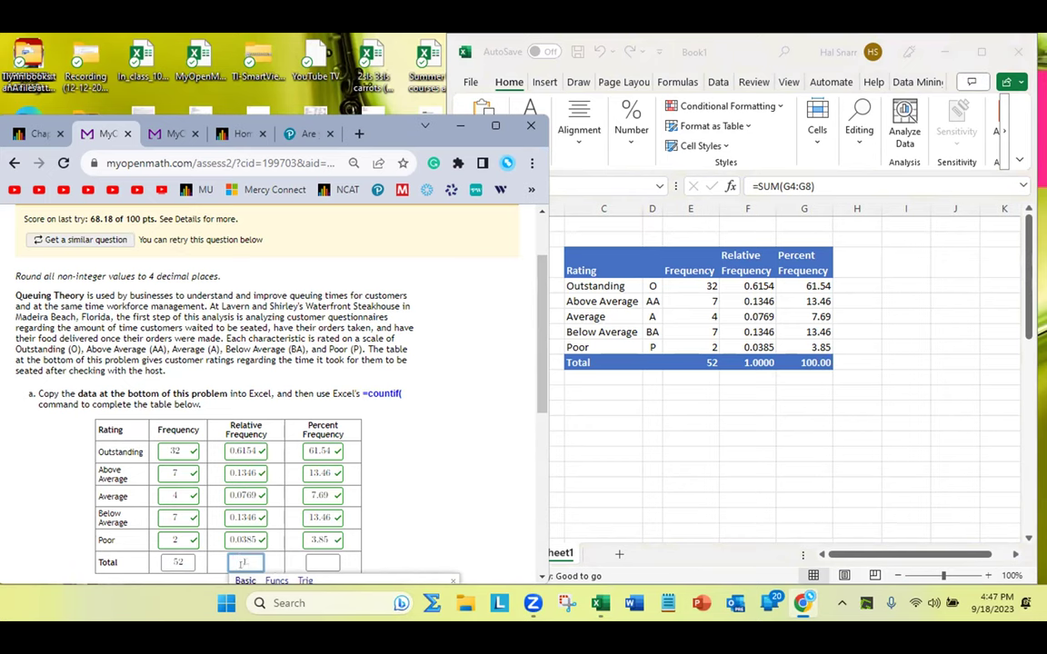
type("0")
left_click(334, 557)
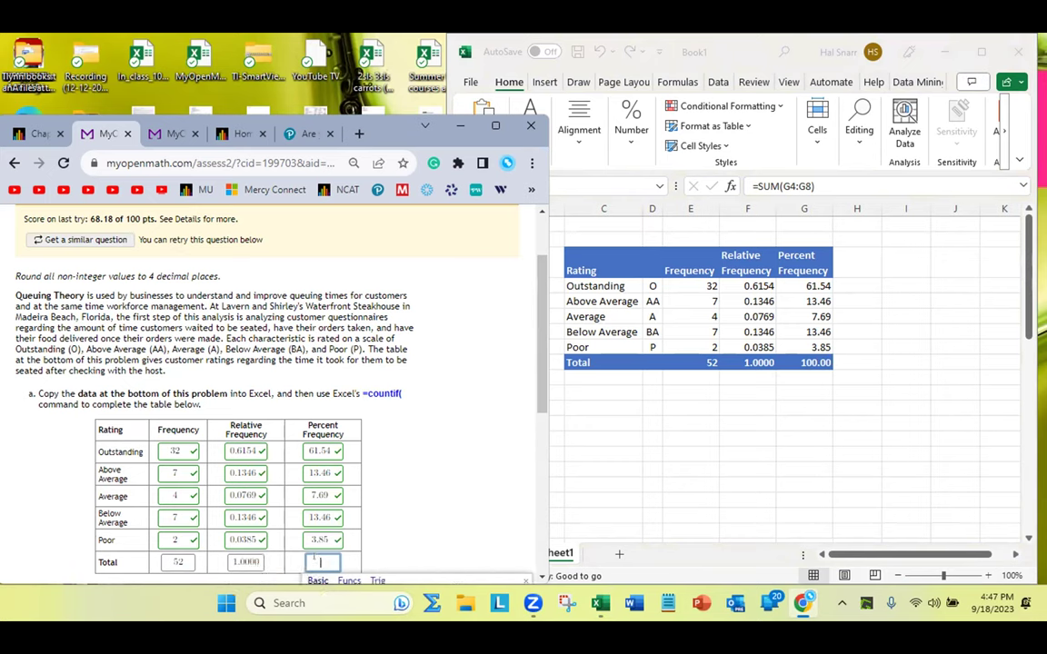
type("100.00")
key("Return")
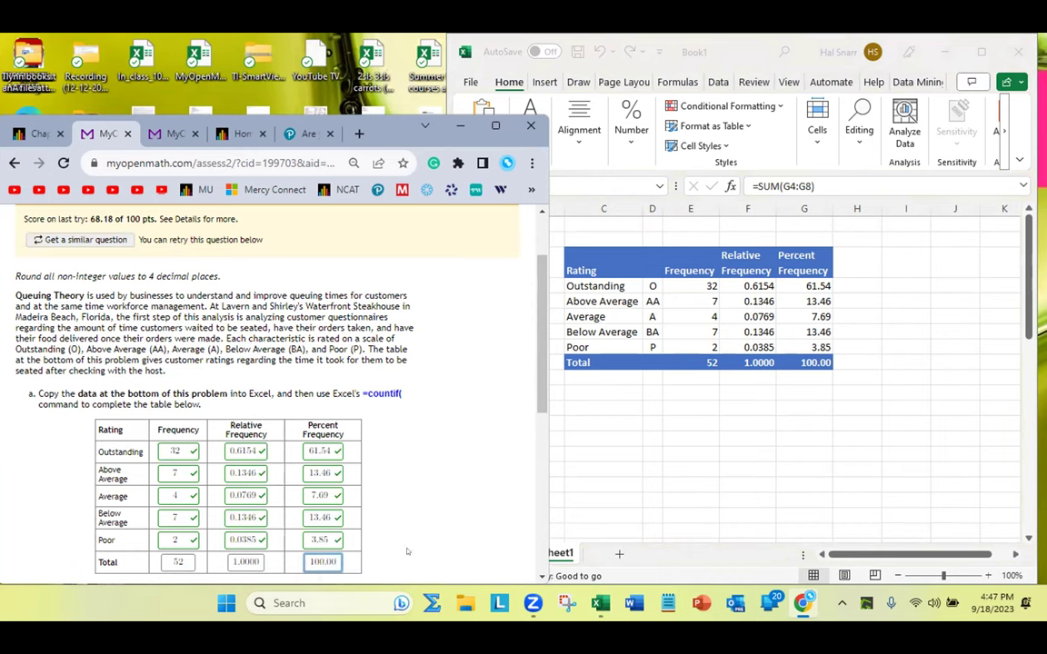
- Copy the part b sentence about the percentage of ratings being average or better from the assignment page
scroll(393, 530, "down", 1)
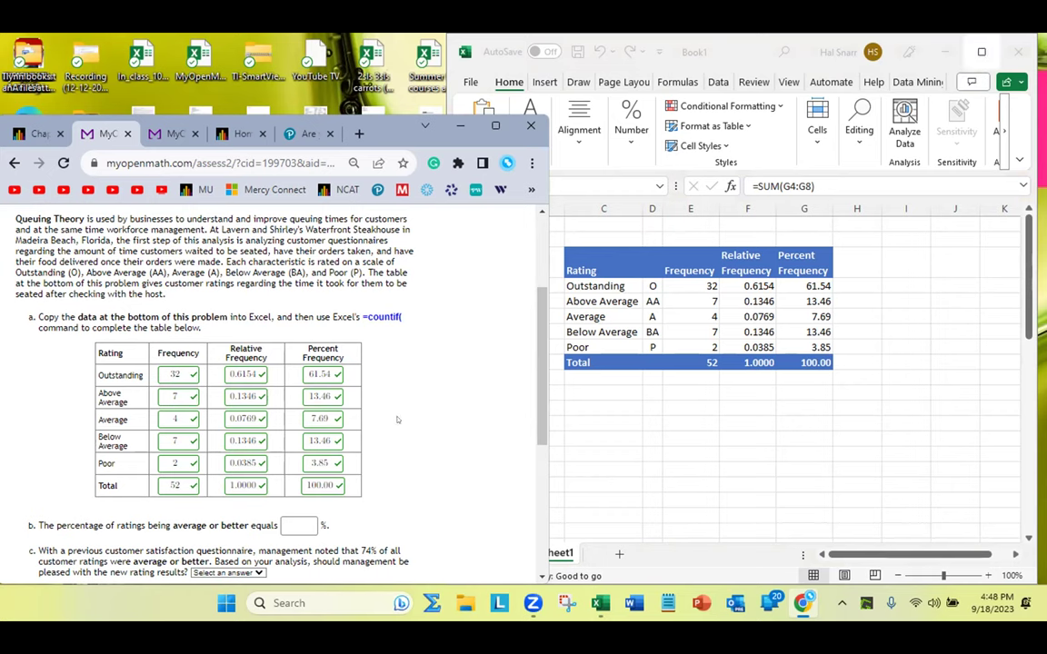
double_click(324, 525)
left_click(307, 523)
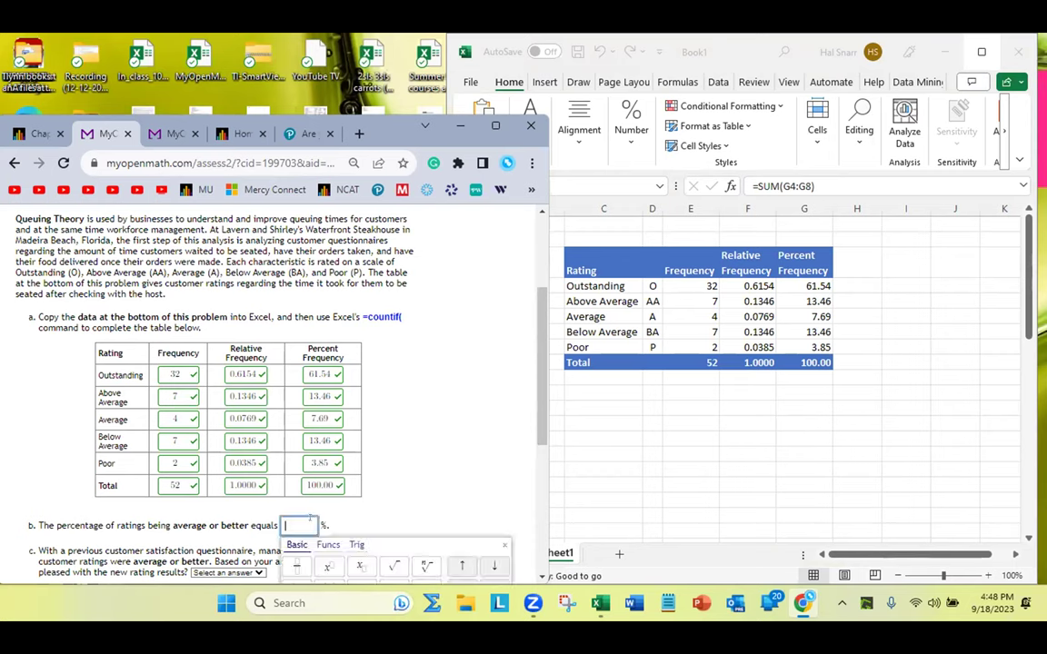
left_click(381, 515)
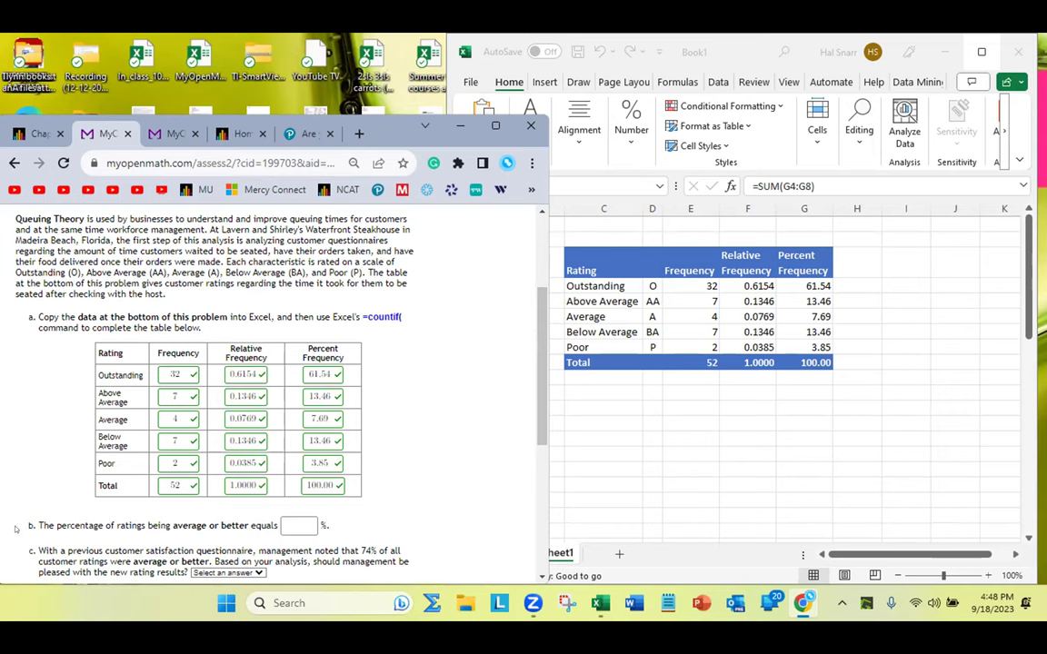
left_click_drag(28, 526, 346, 520)
key("ctrl+c")
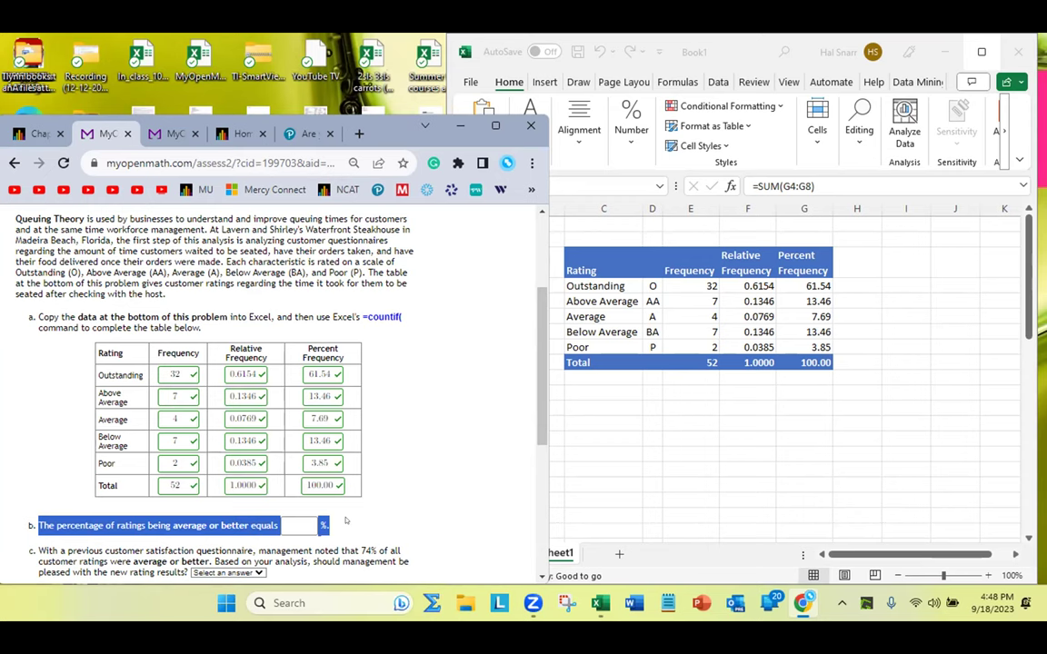
- Paste the copied part b sentence into C12 of the Excel sheet and remove its trailing "%." line
left_click(586, 365)
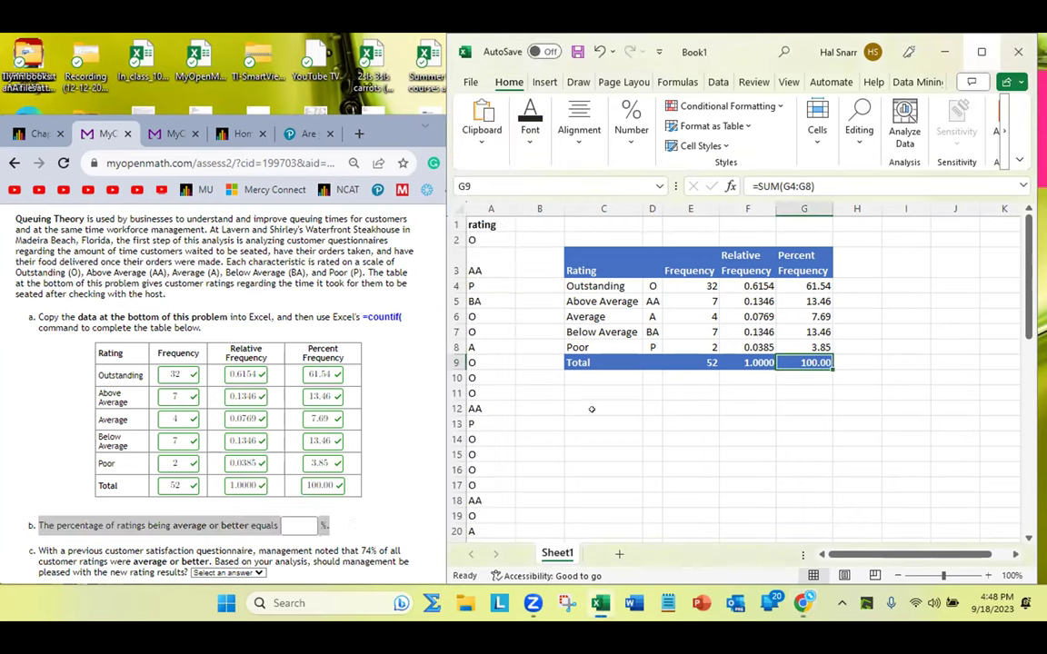
double_click(590, 409)
key("ctrl+v")
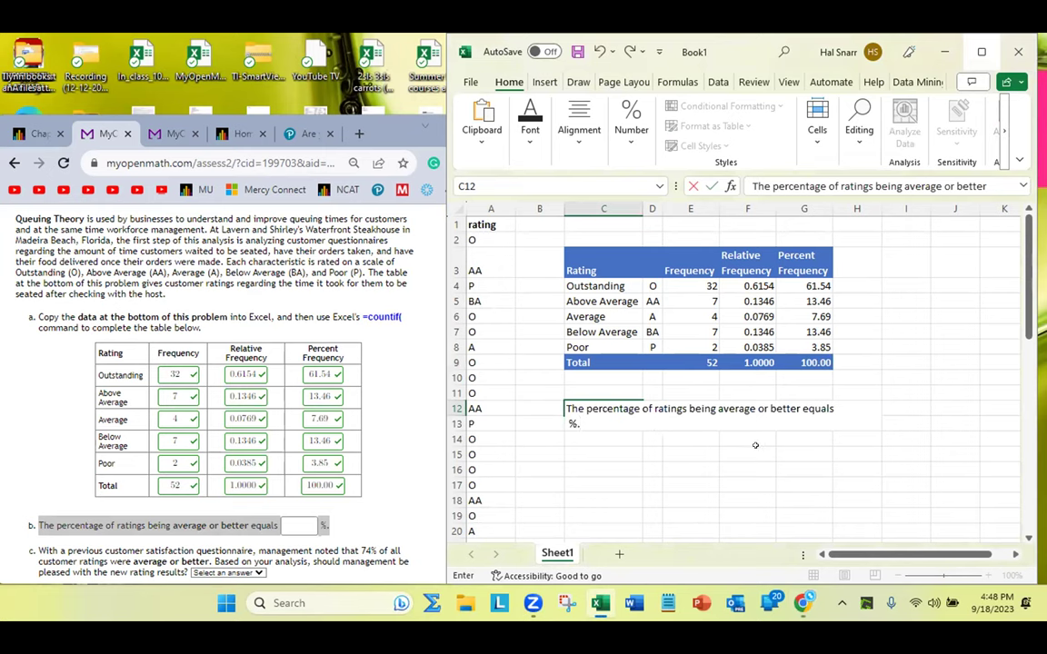
key("BackSpace")
key("BackSpace")
key("BackSpace")
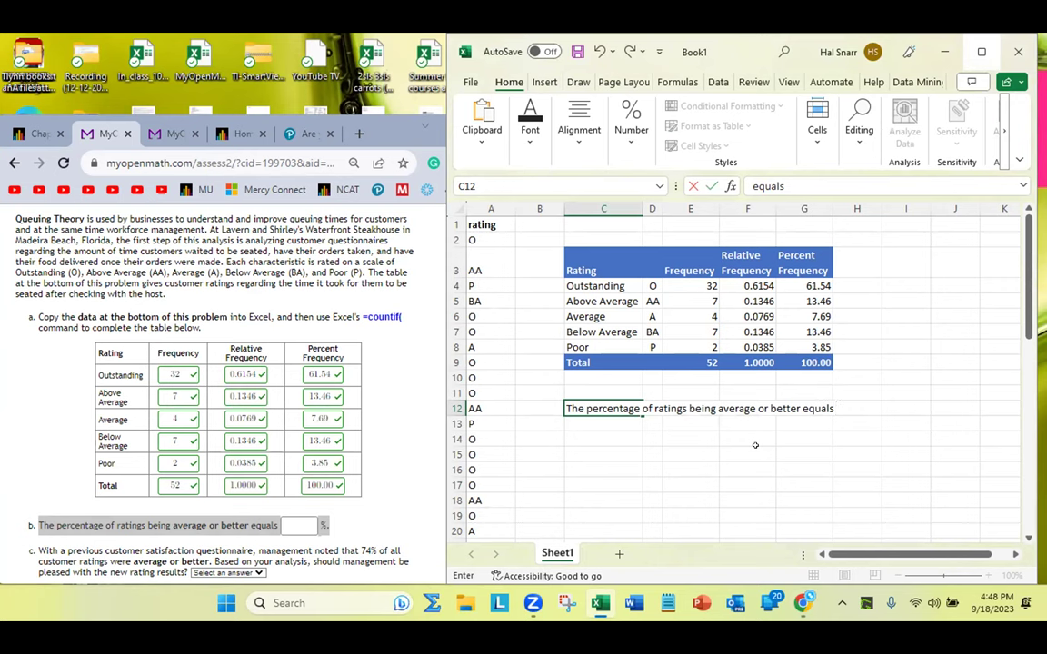
key("Return")
- Enter a "%" sign in I12, leaving H12 free for the answer between the sentence and the sign
key("Up")
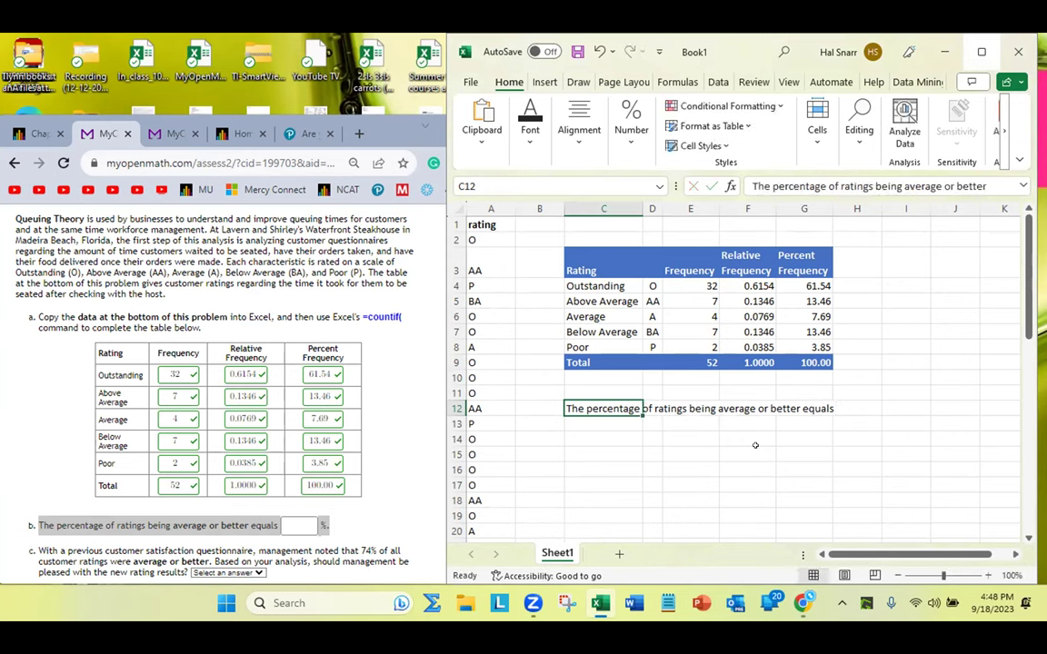
key("Right")
key("Right")
key("Right")
key("Right")
key("Right")
key("Right")
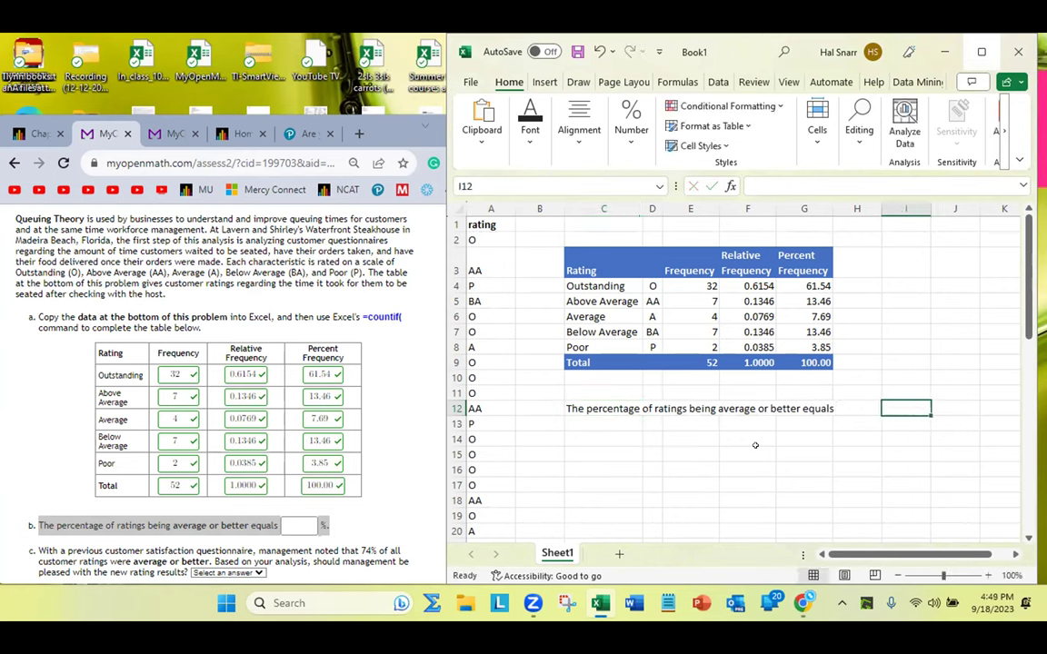
type("%")
key("Return")
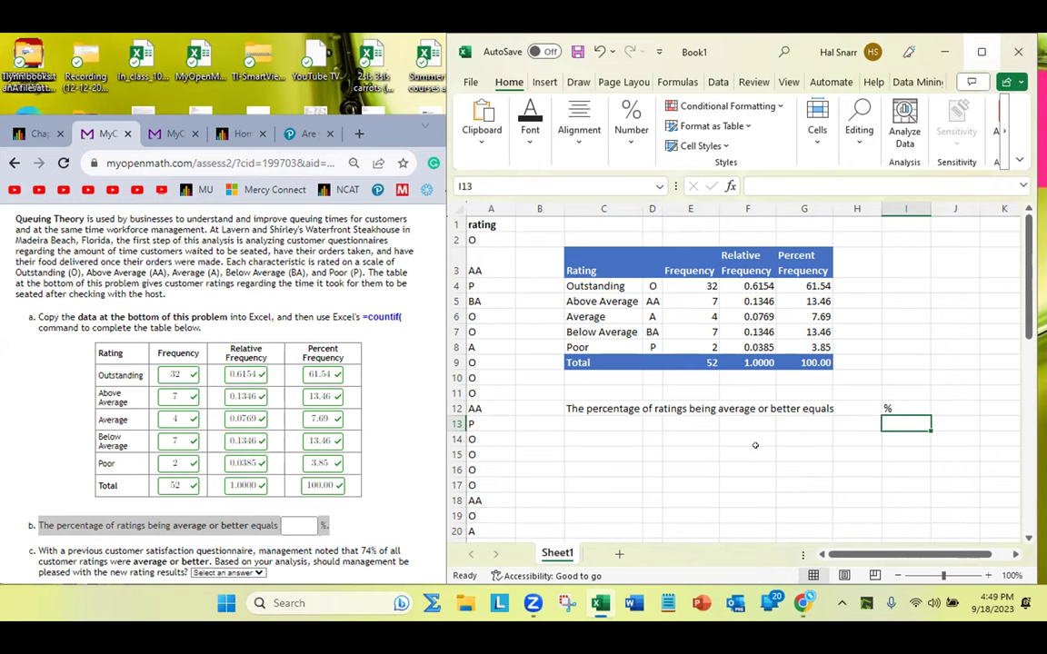
- Fill cell H12 with light gold and slightly widen columns E through G so the part b sentence fits before it
left_click(856, 408)
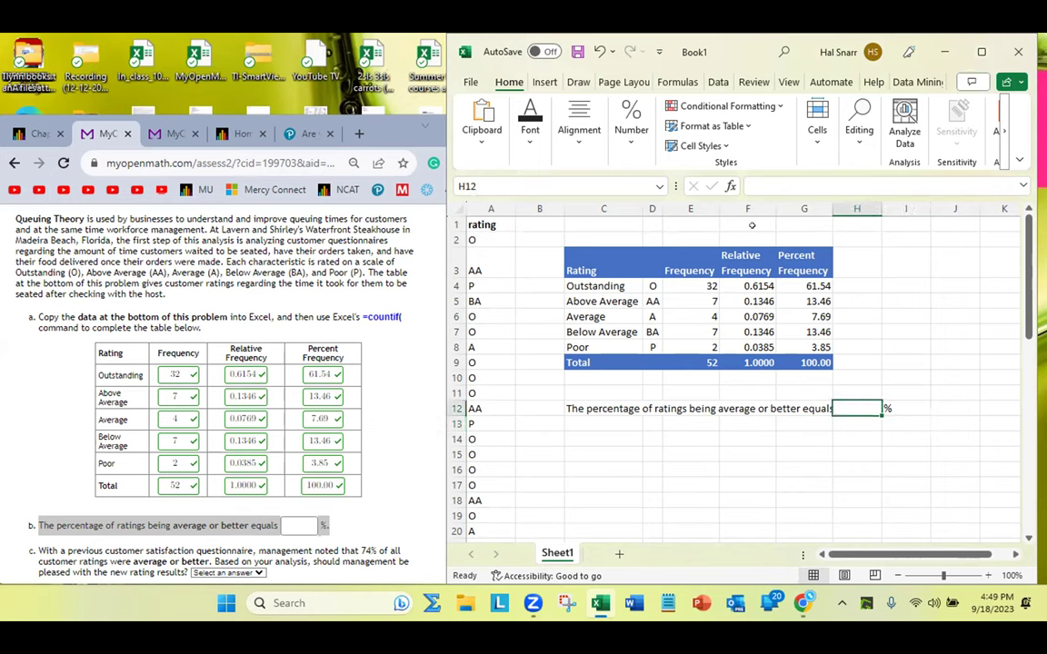
left_click(529, 123)
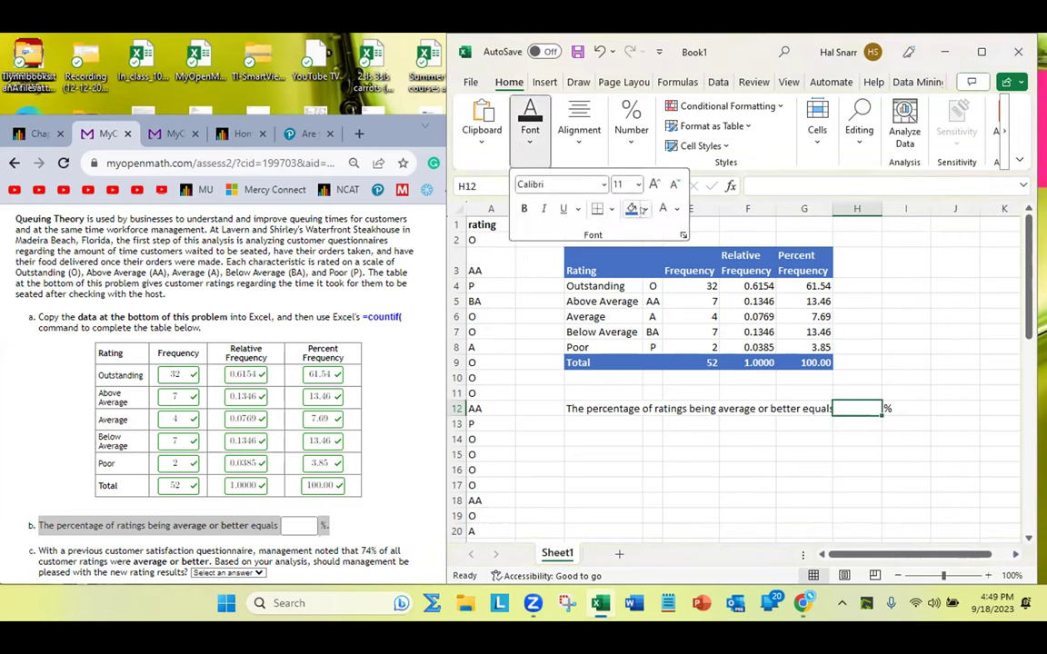
left_click(643, 210)
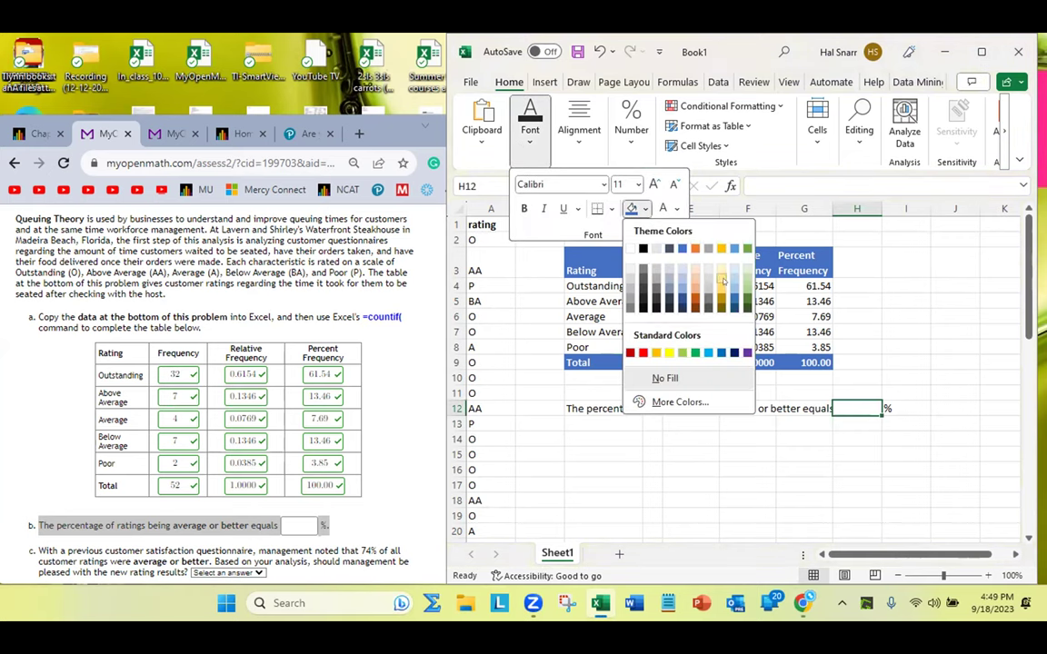
left_click(722, 282)
left_click(948, 338)
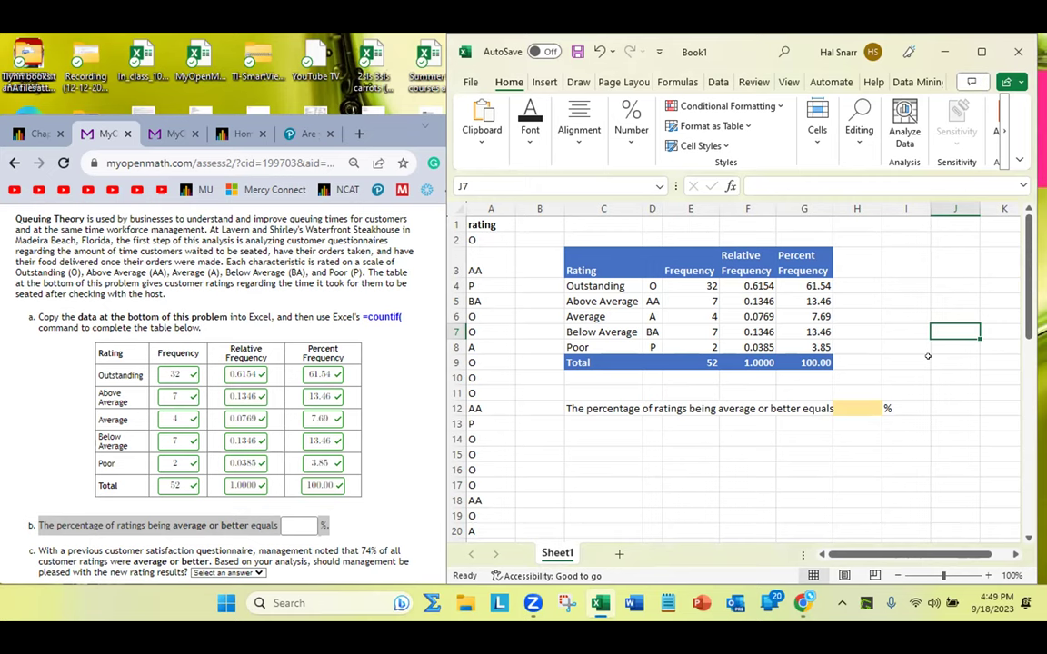
left_click(853, 405)
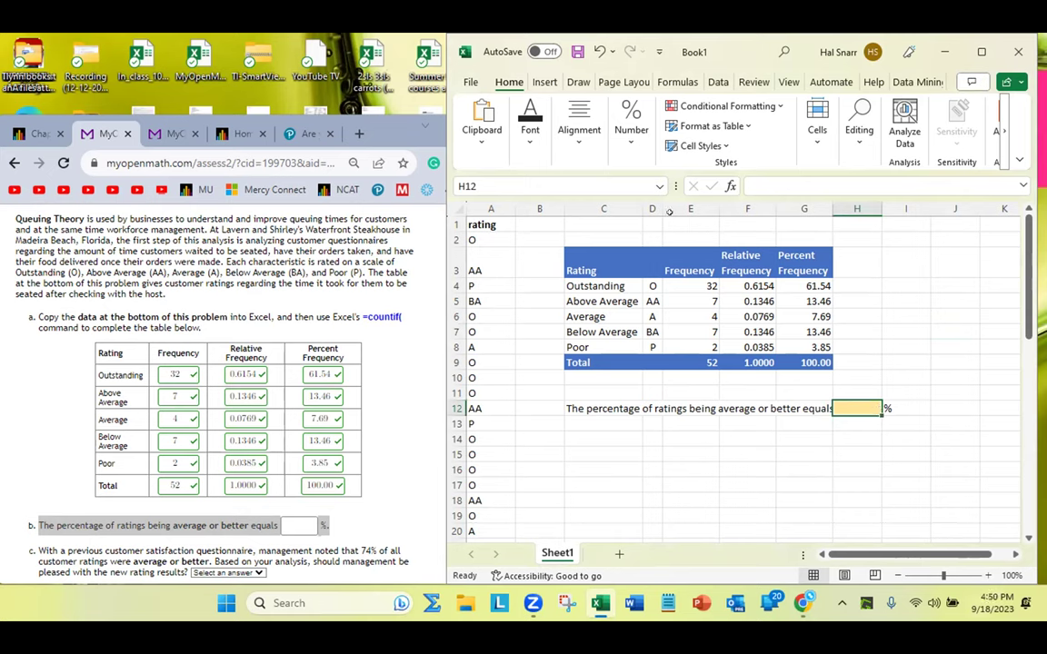
left_click_drag(690, 209, 833, 209)
- Enter =SUM(G4:G6) in H12 to add the percent frequencies for Outstanding, Above Average and Average
left_click(864, 408)
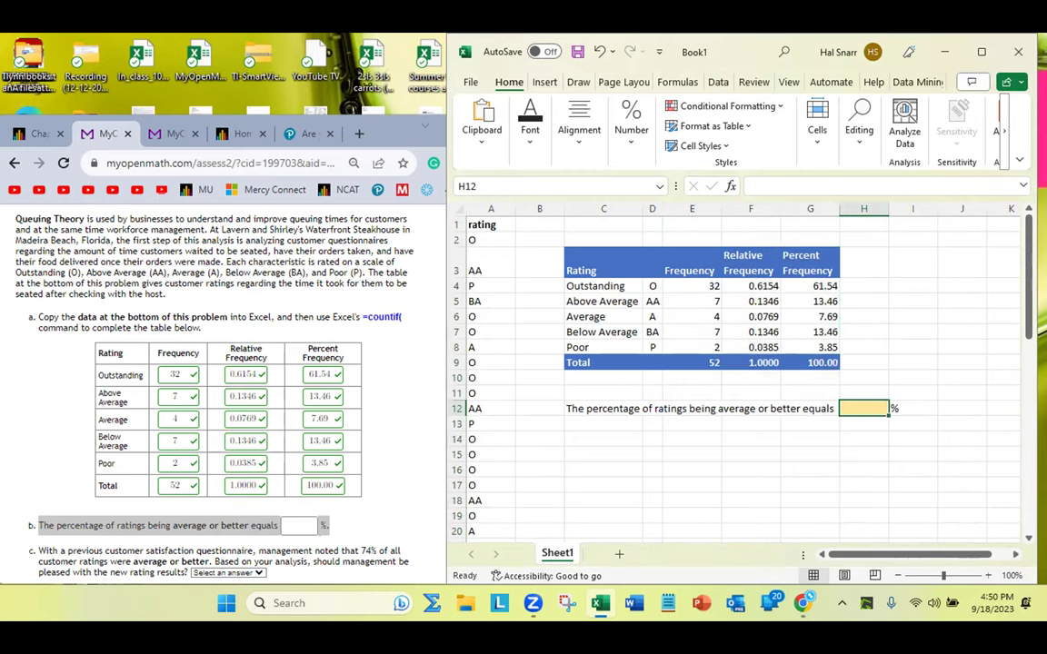
type("=")
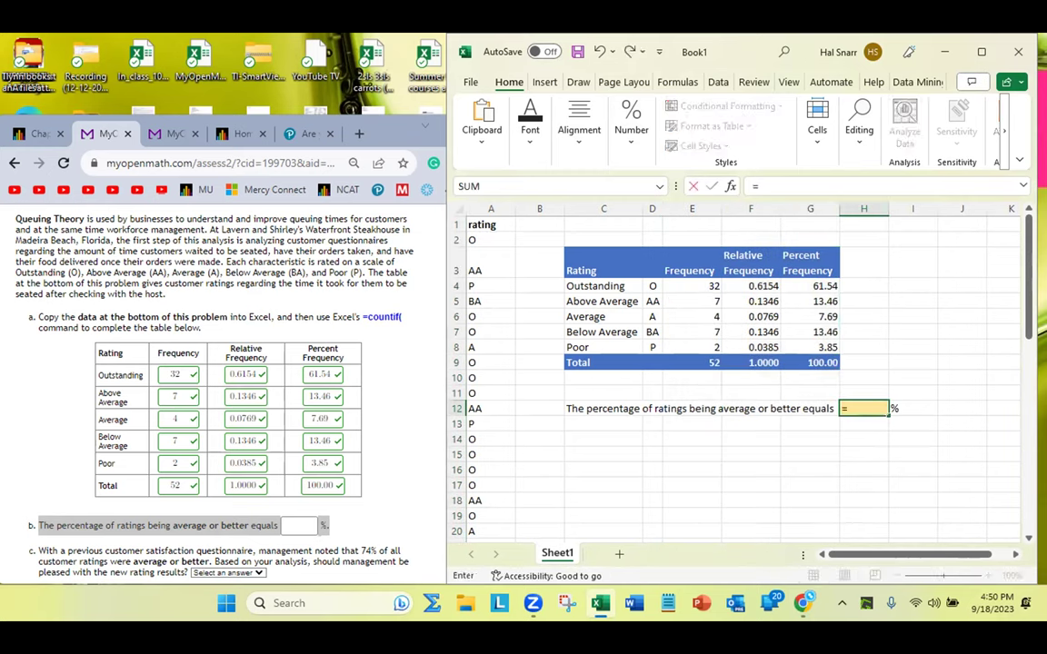
type("sum(")
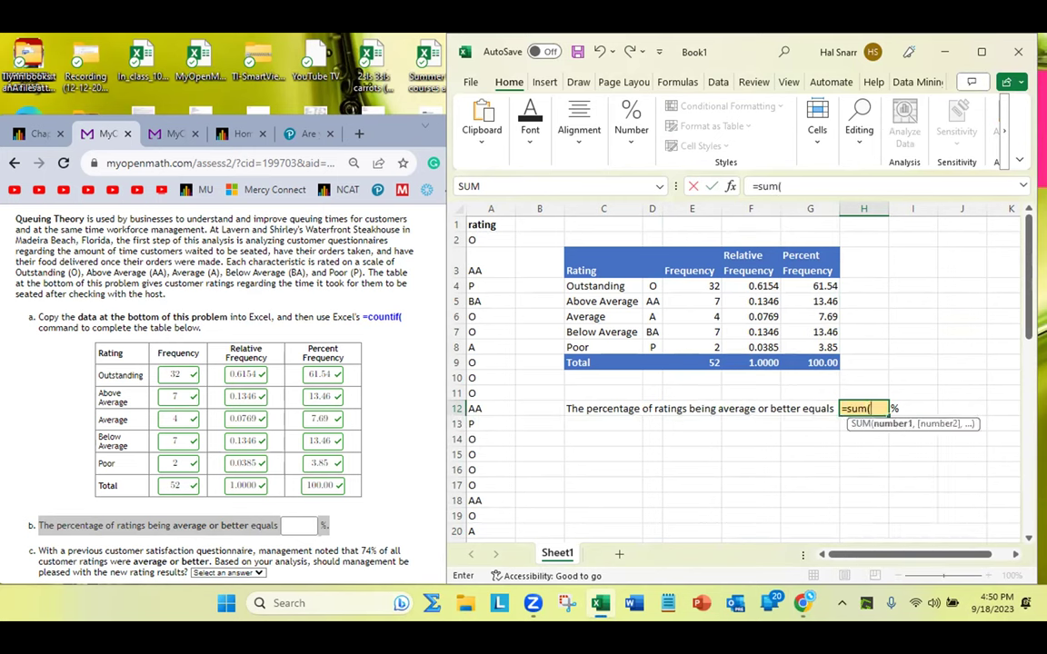
key("Up")
key("Up")
key("Up")
key("Up")
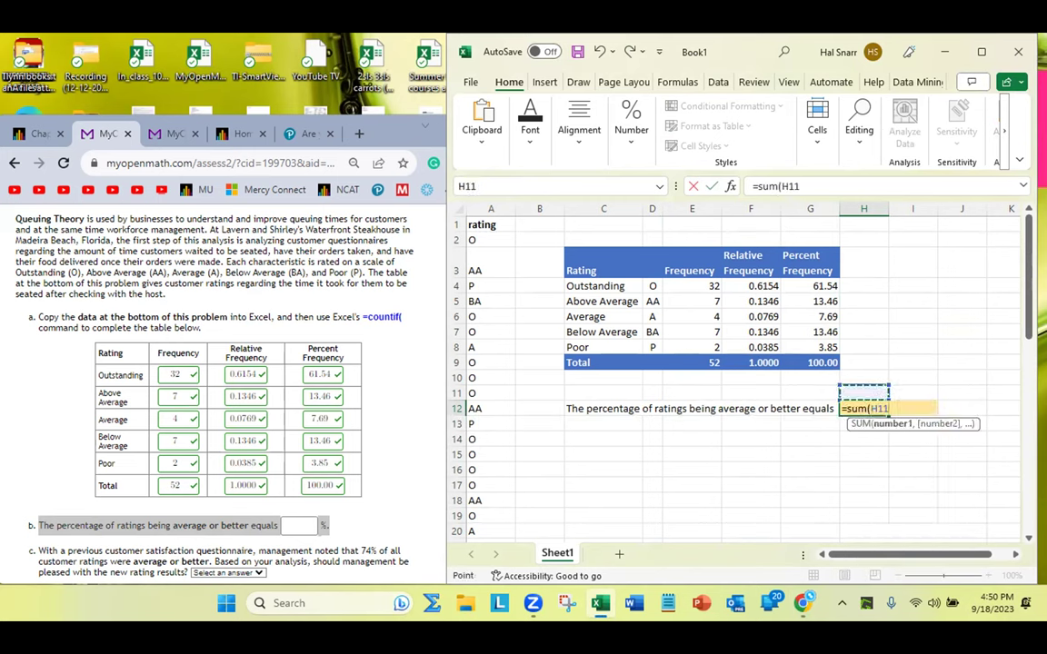
key("Up")
key("Up")
key("Up")
key("Up")
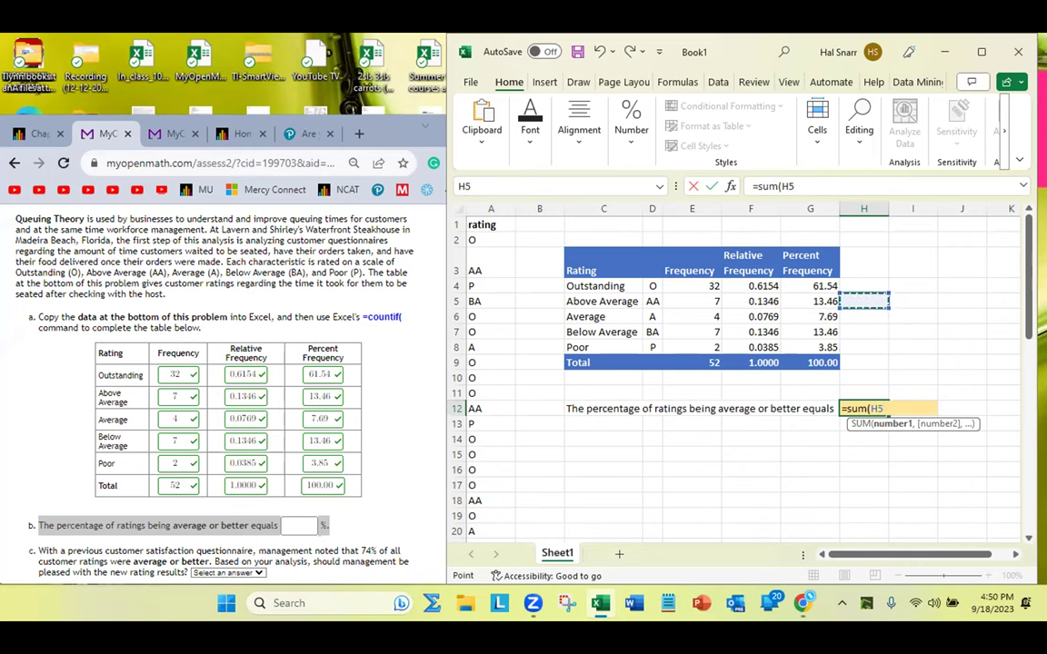
key("Left")
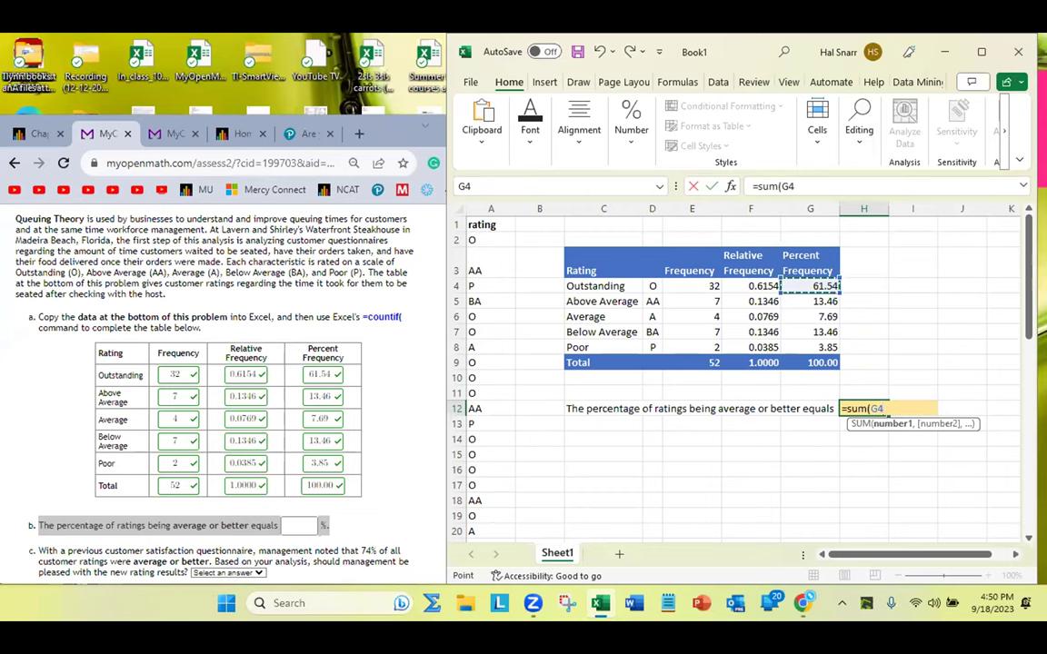
key("shift+Down")
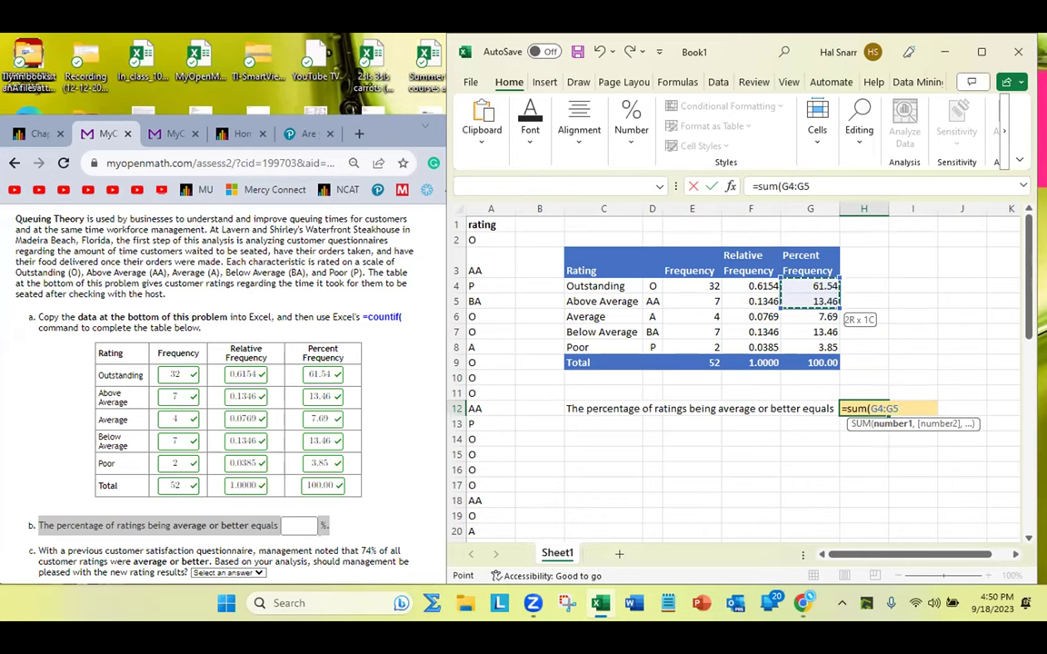
key("shift+Down")
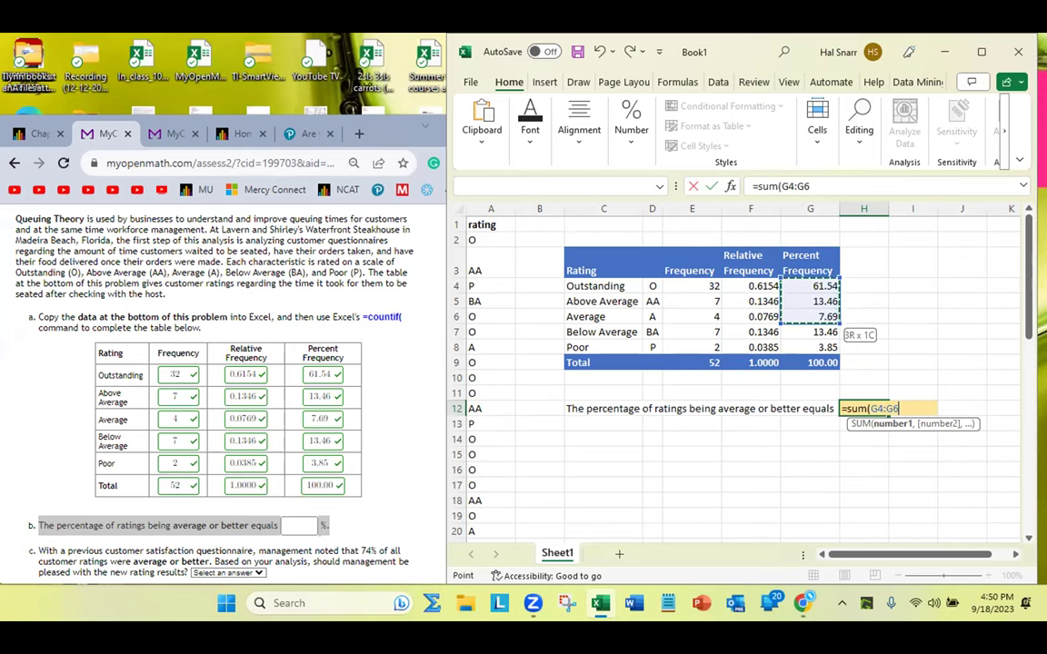
key("Return")
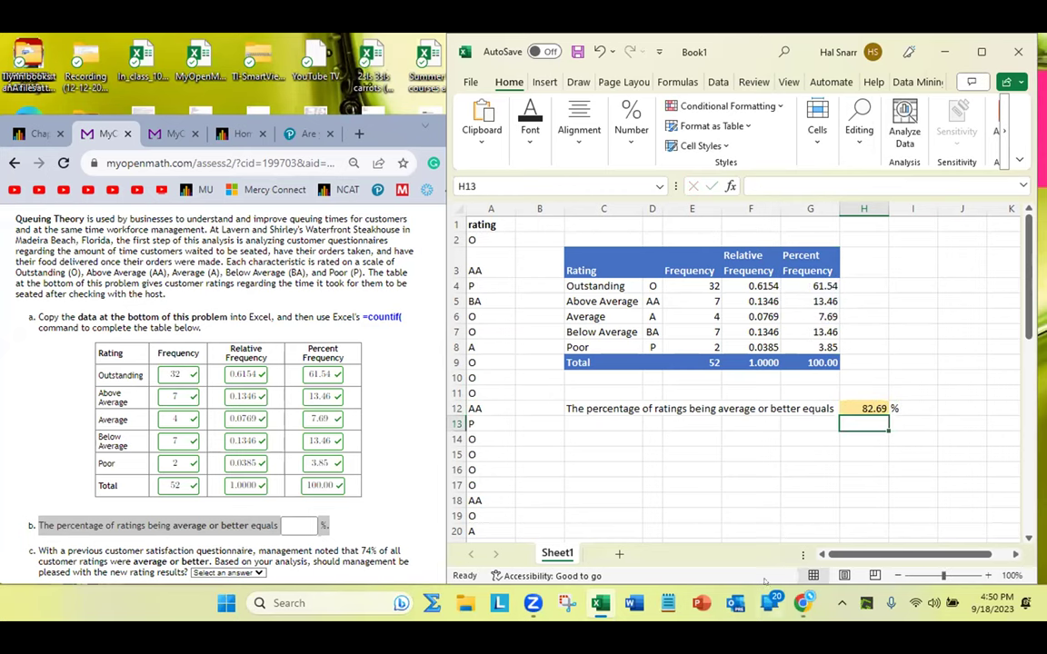
- Copy the H12 result, 82.69, into part b's answer box on the assignment page and submit it for scoring
left_click(865, 409)
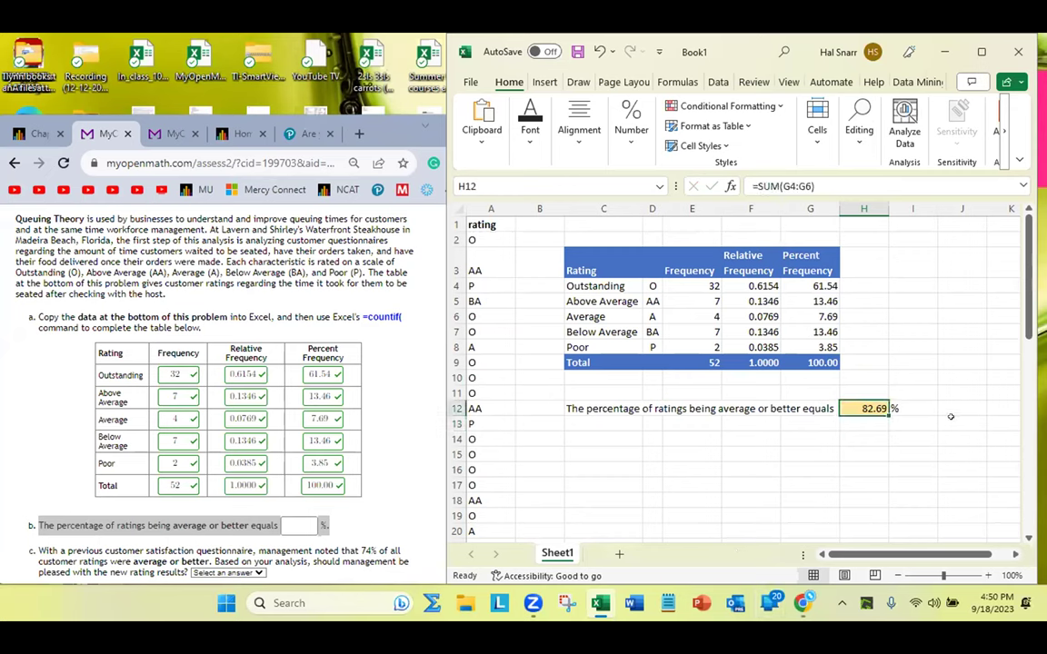
key("ctrl+c")
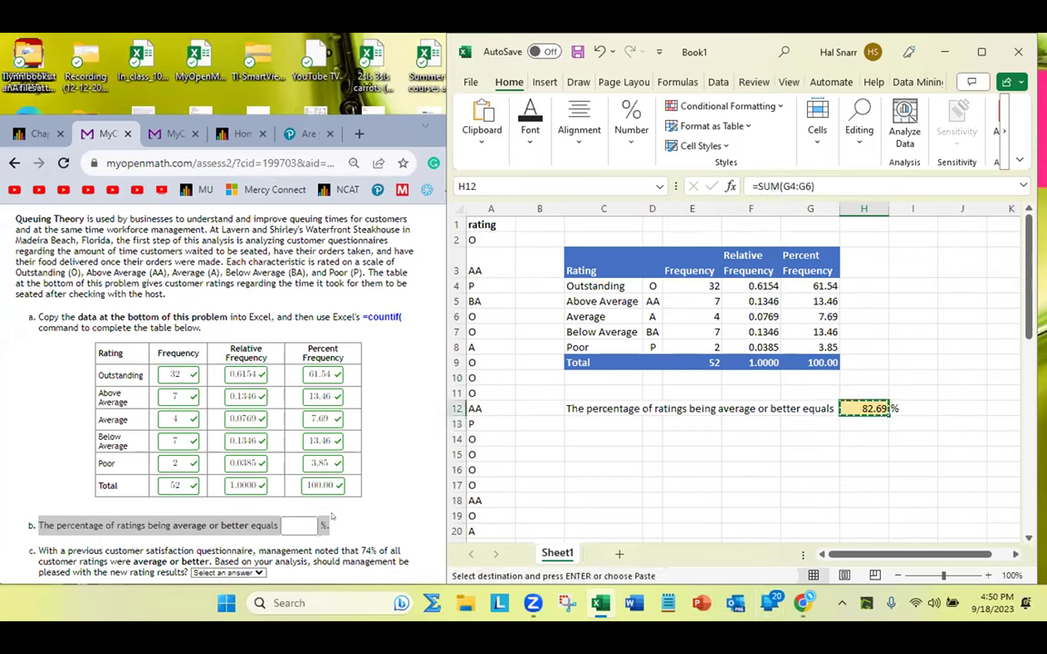
left_click(298, 525)
key("ctrl+v")
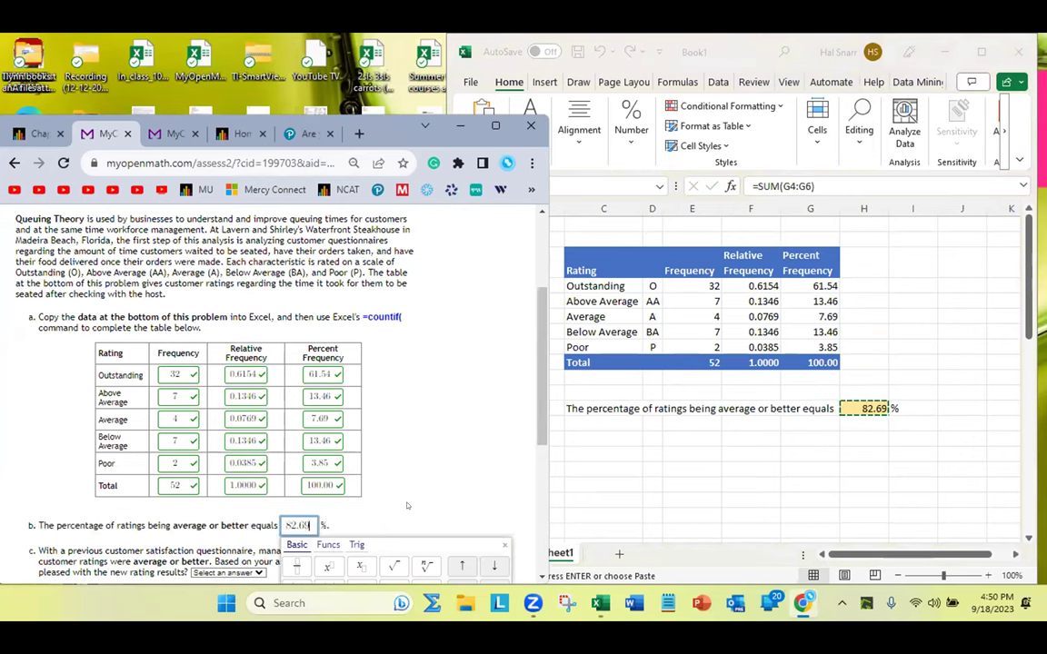
key("Return")
scroll(407, 506, "down", 1)
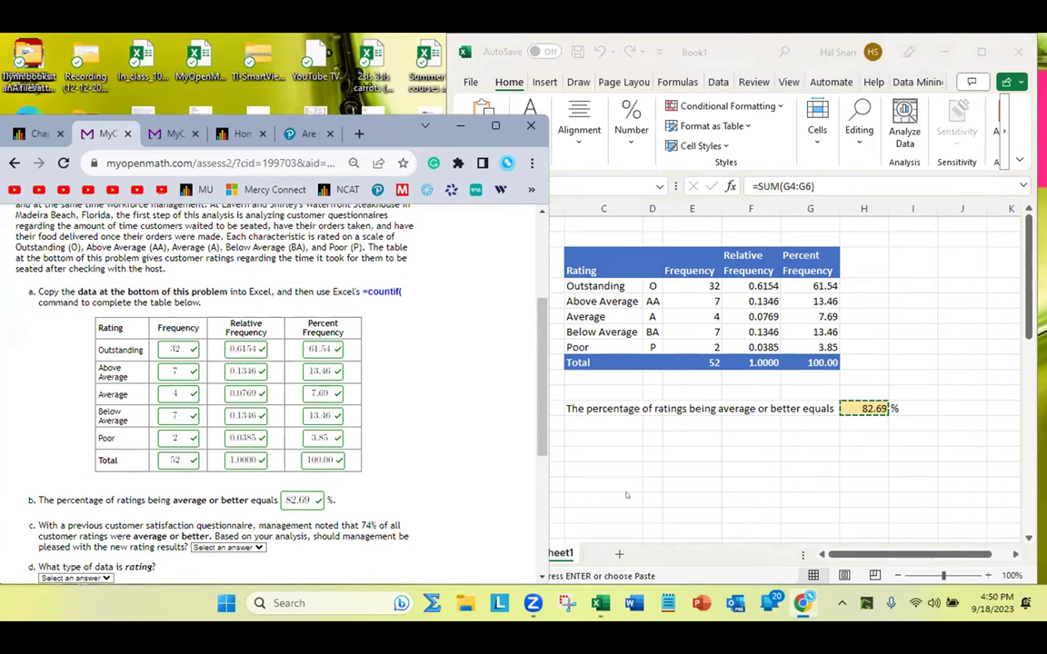
- Answer Yes to part c on whether management should be pleased with the new rating results, and resubmit the answers
left_click(658, 453)
scroll(658, 453, "down", 1)
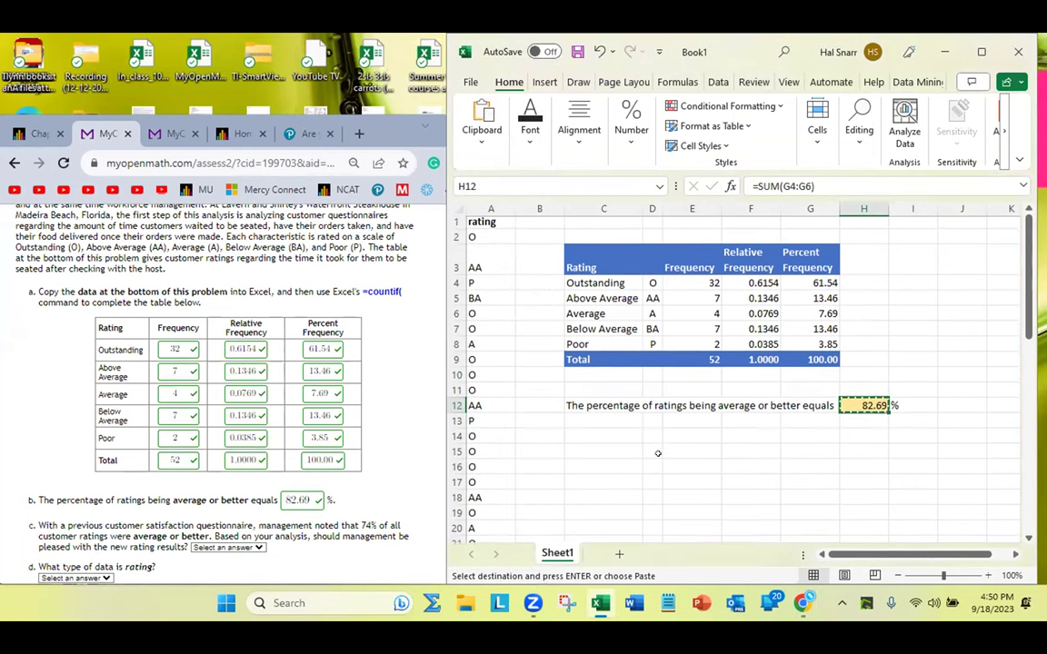
scroll(300, 516, "down", 1)
scroll(300, 515, "down", 1)
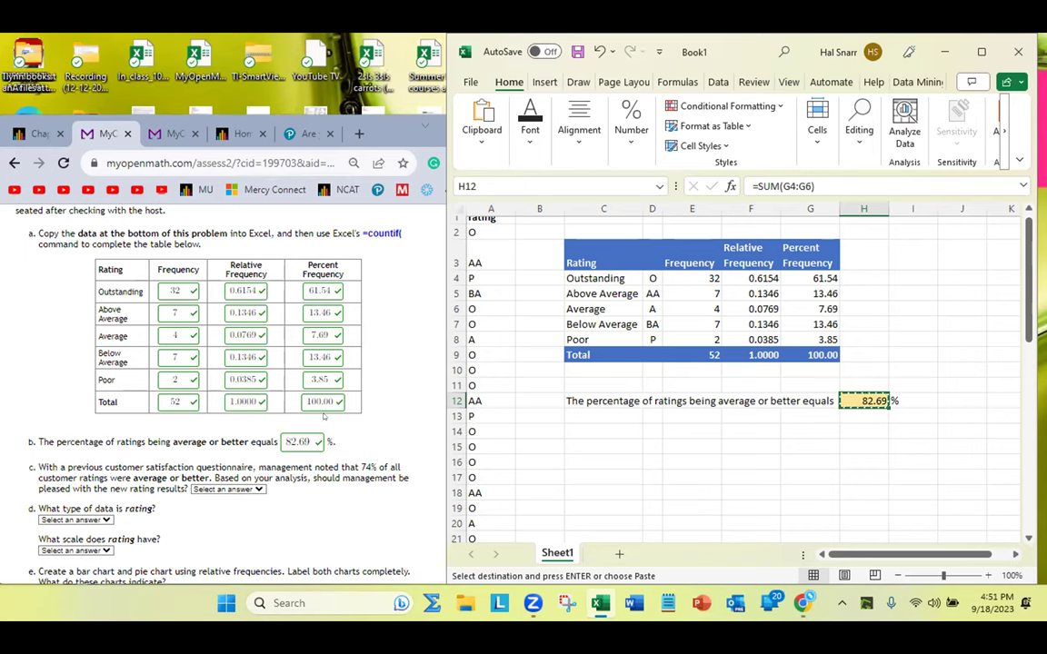
left_click(307, 441)
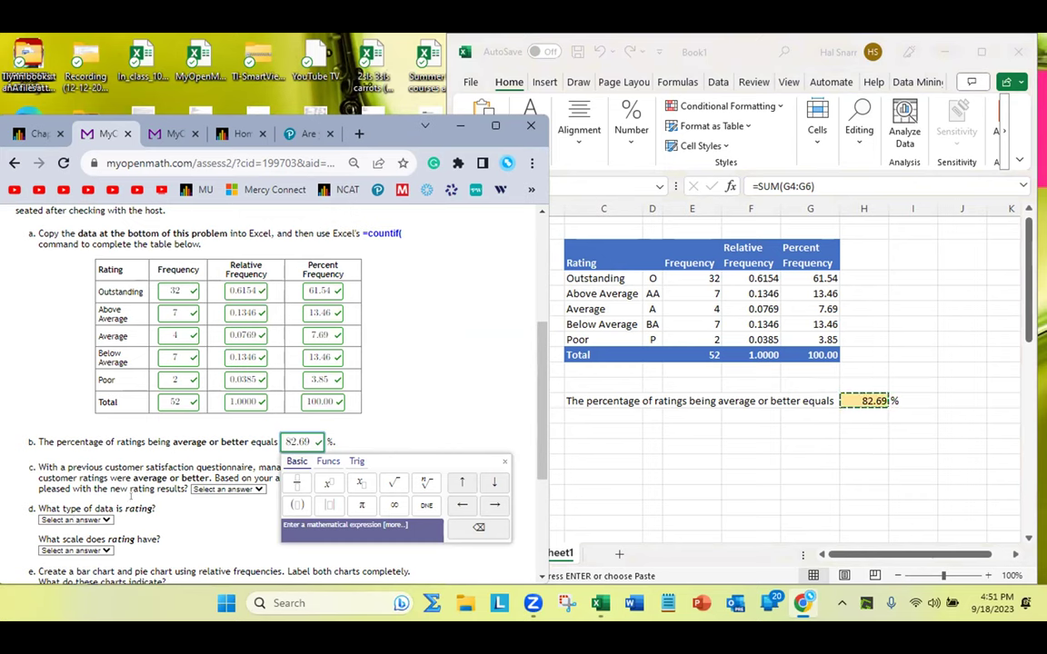
left_click(190, 456)
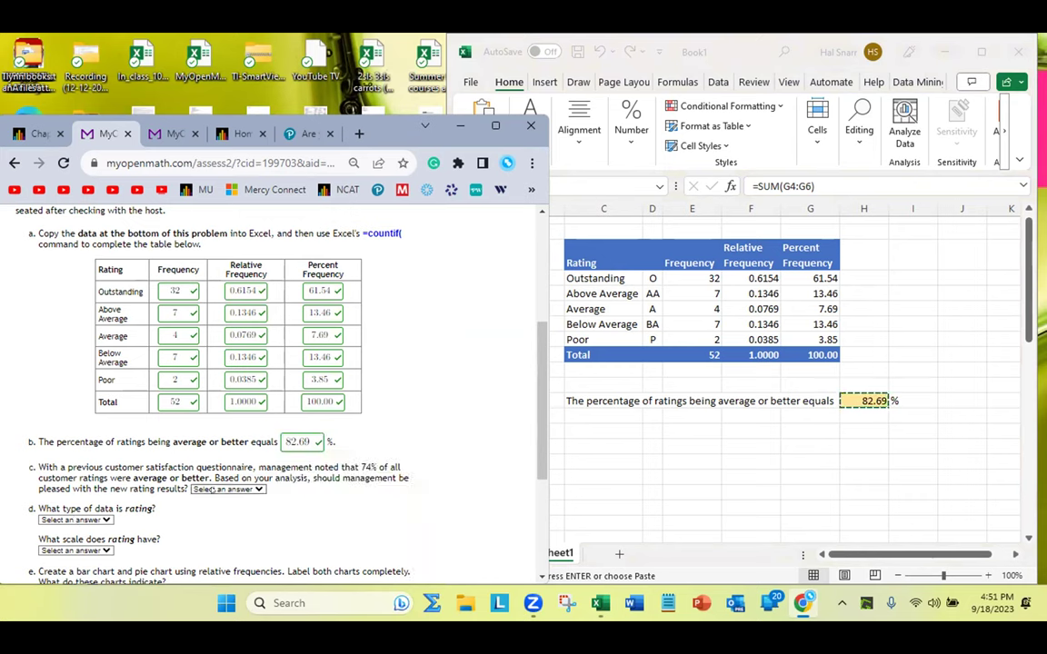
left_click(211, 489)
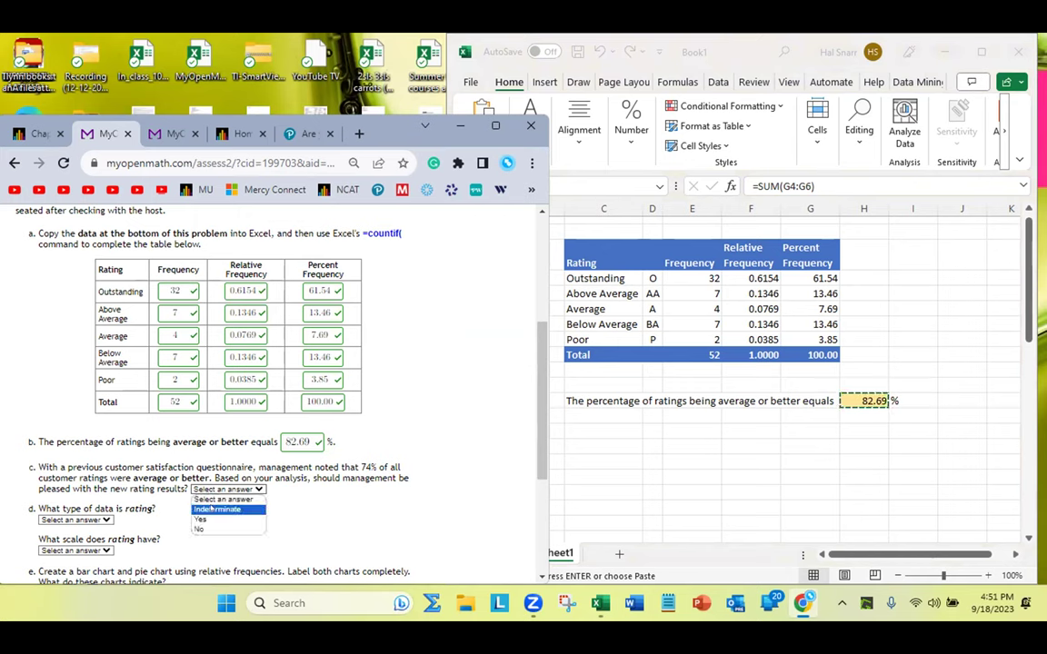
left_click(200, 520)
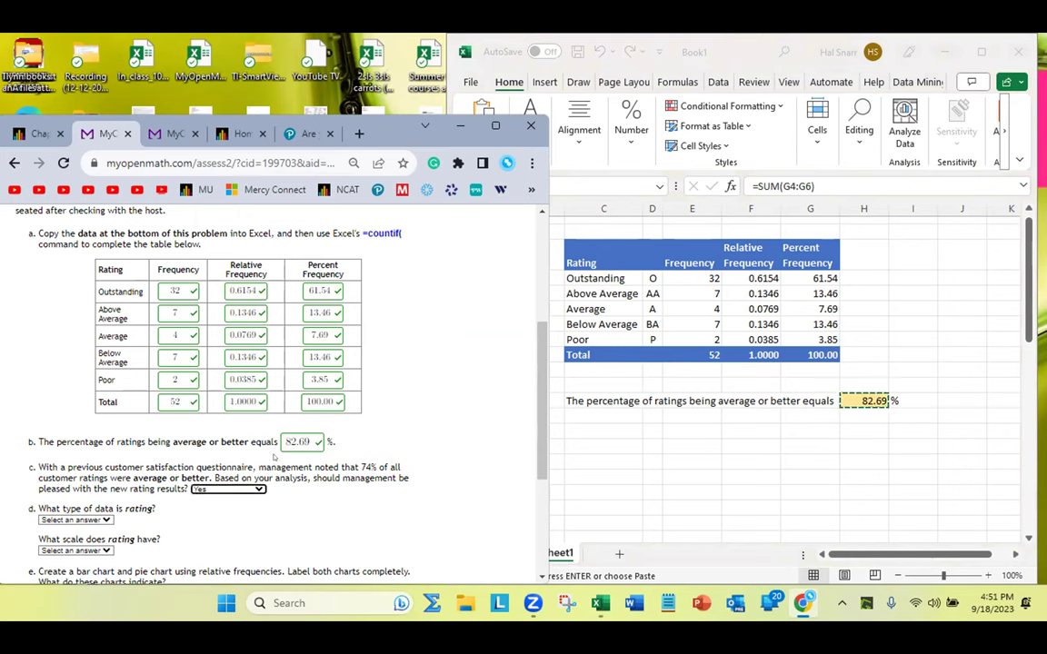
left_click(305, 442)
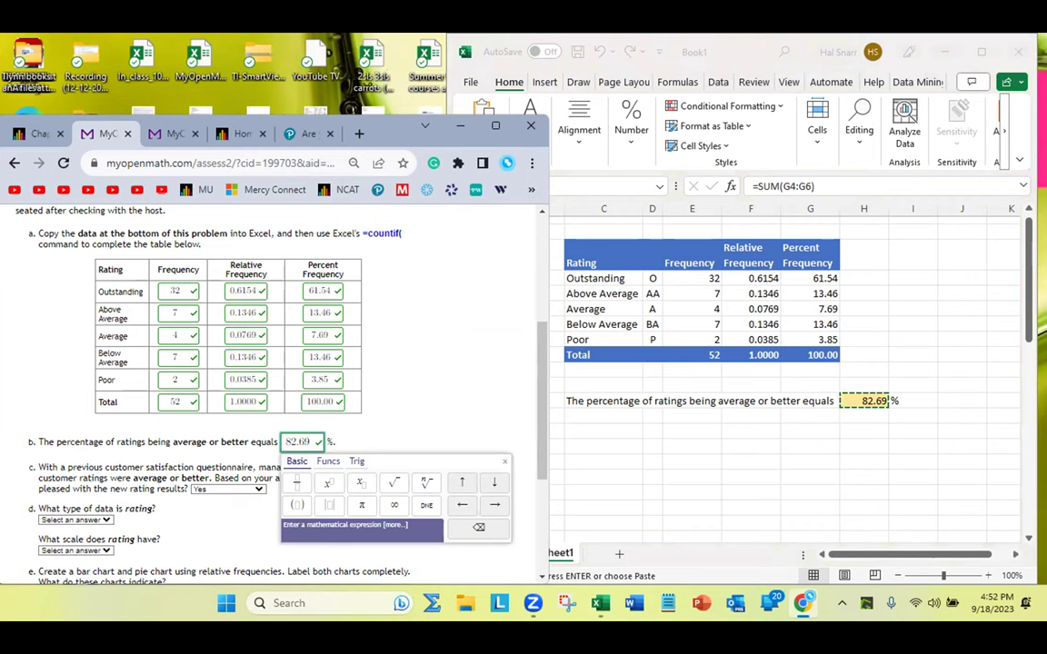
scroll(273, 391, "up", 2)
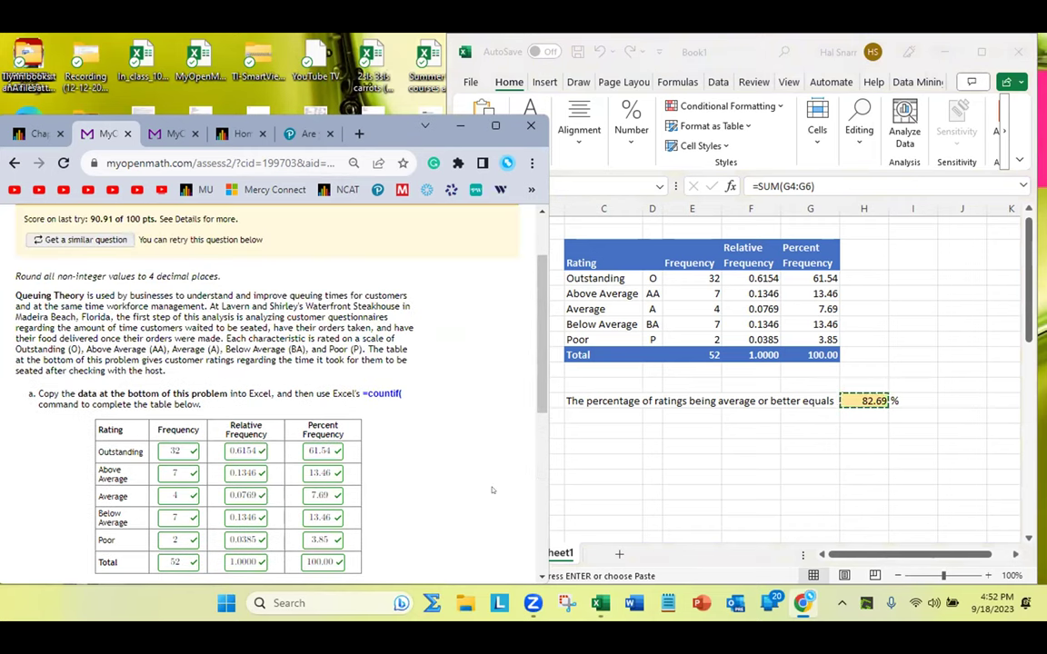
scroll(492, 491, "down", 1)
- Try to resubmit the assignment answers once more from part b's answer box
left_click(300, 506)
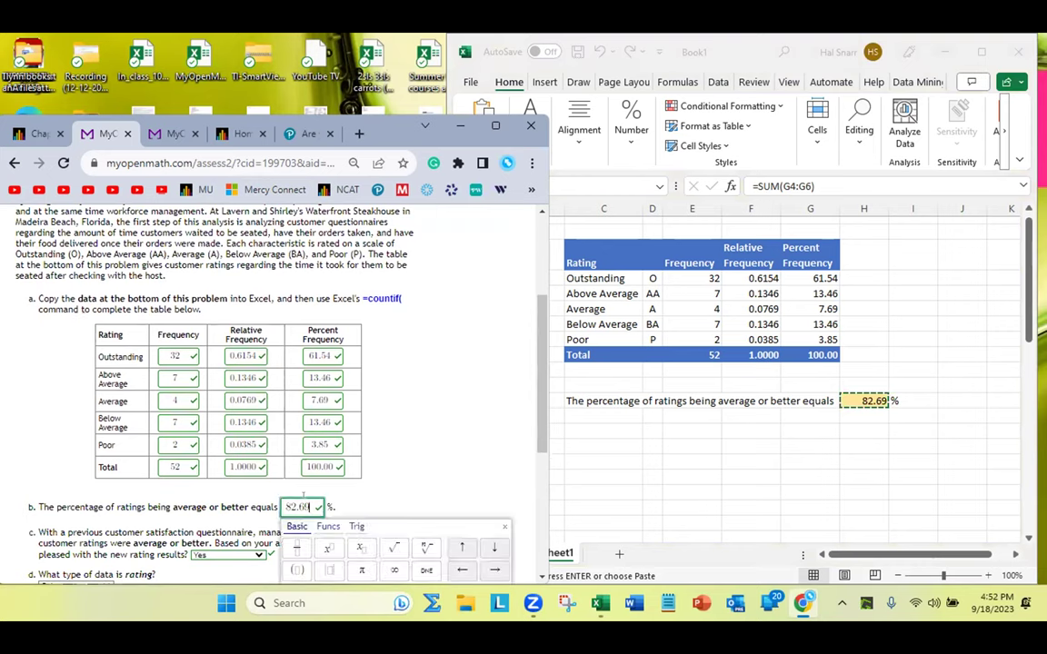
scroll(346, 397, "down", 1)
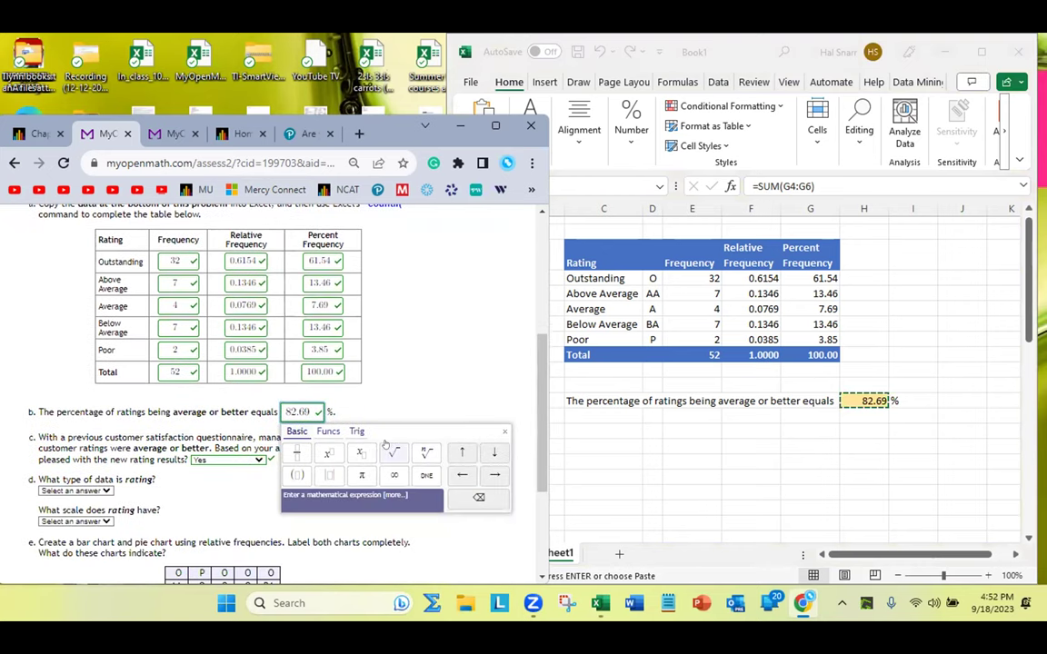
key("Return")
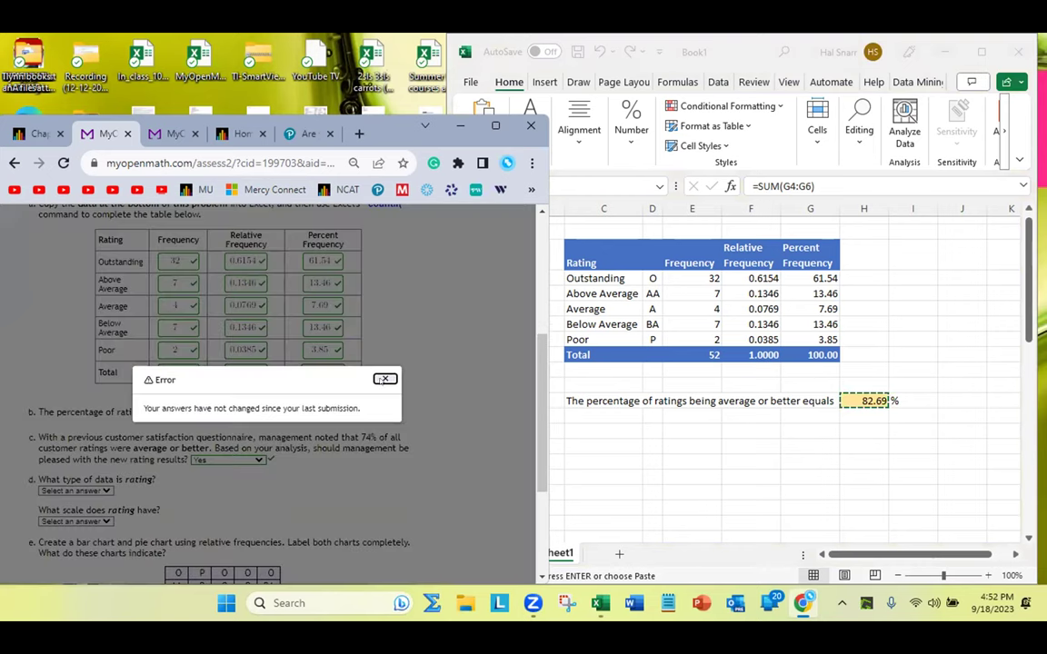
left_click(384, 379)
left_click(263, 406)
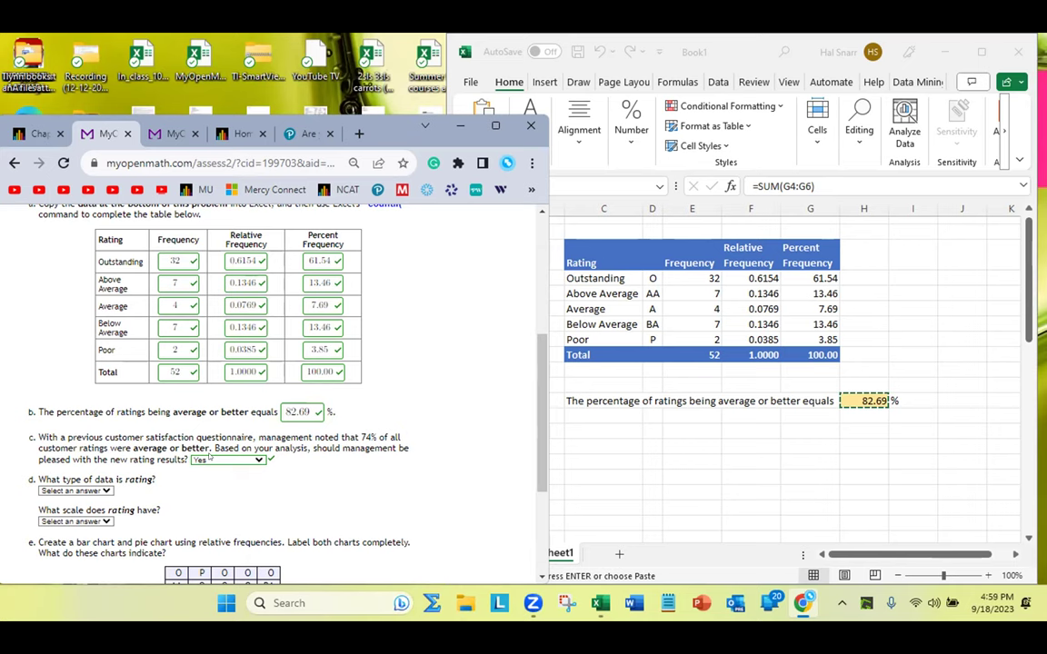
- Answer part d's question about the type of data that rating is with categorical
scroll(136, 436, "down", 1)
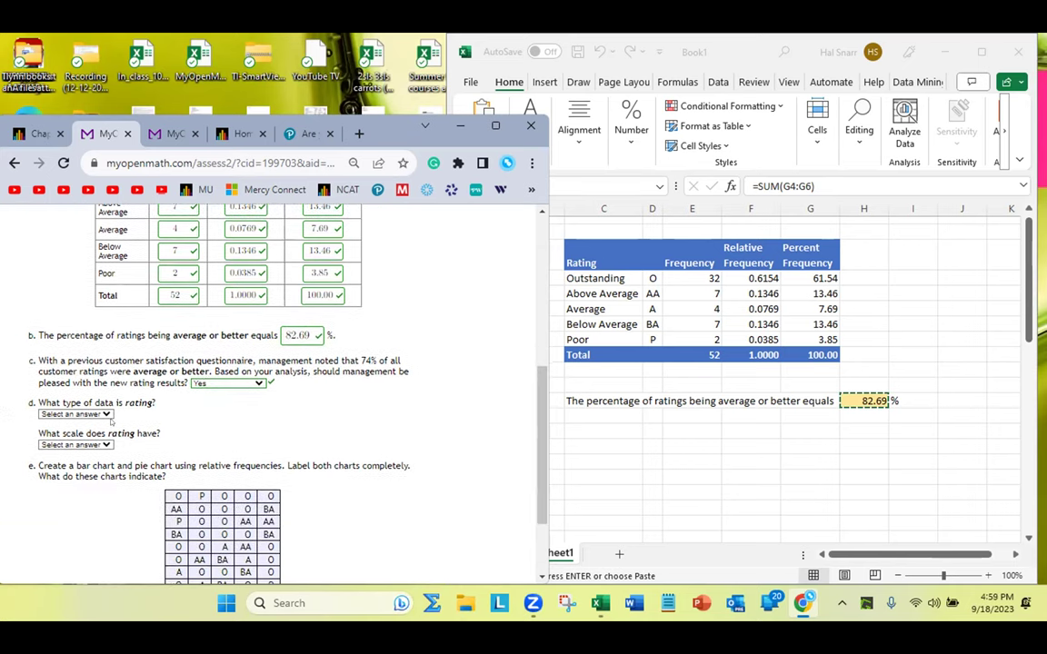
left_click(63, 415)
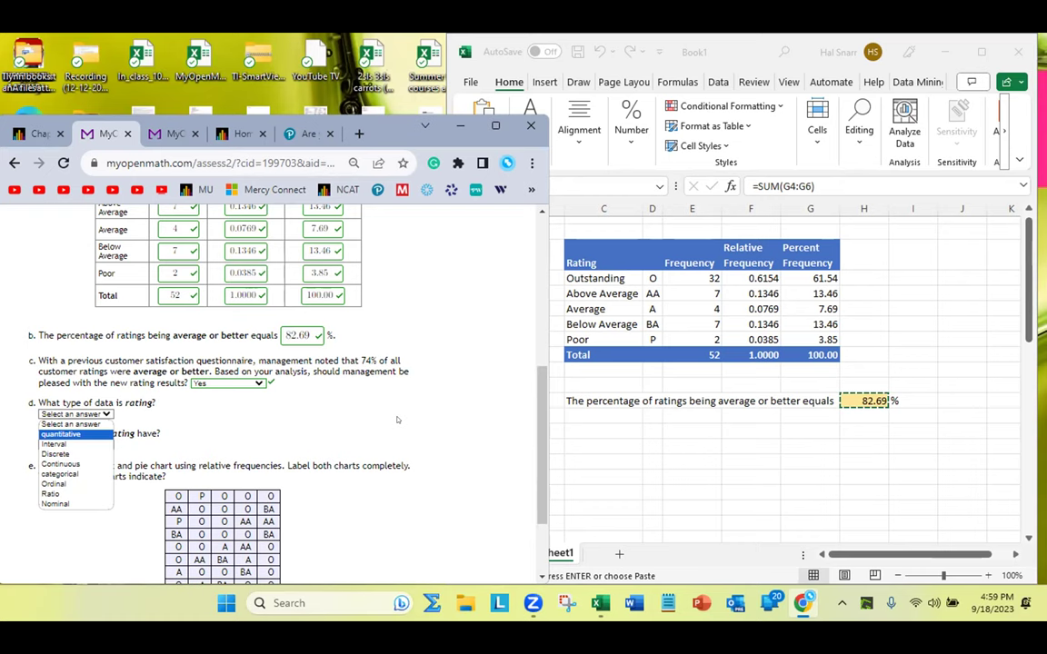
left_click(62, 474)
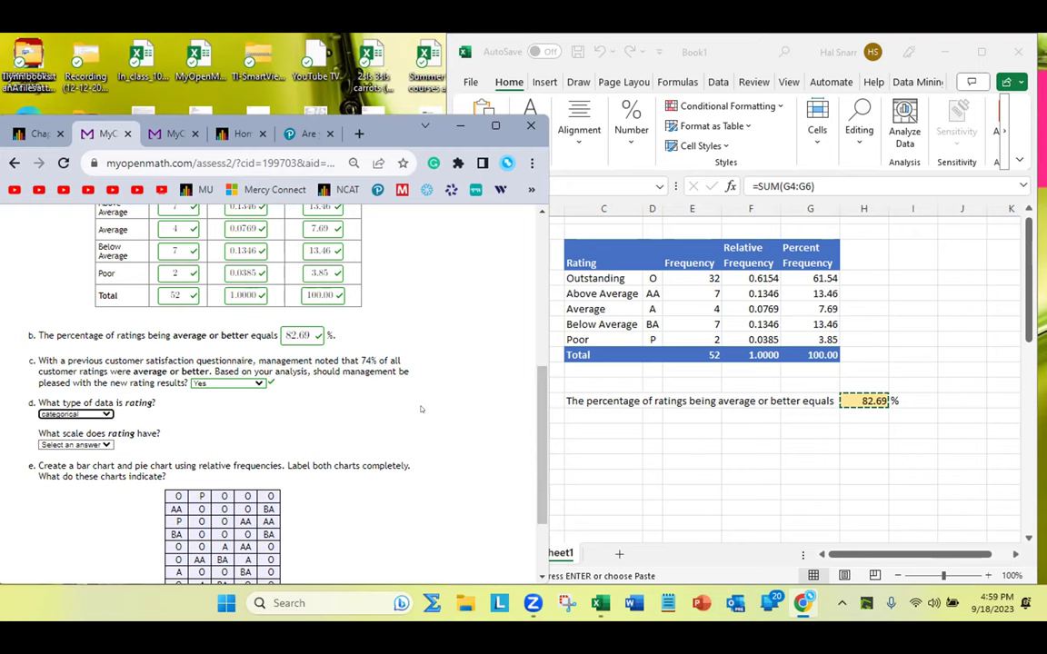
- Answer part d's question about the scale that rating has with Ordinal, and resubmit the assignment answers for scoring
left_click(70, 445)
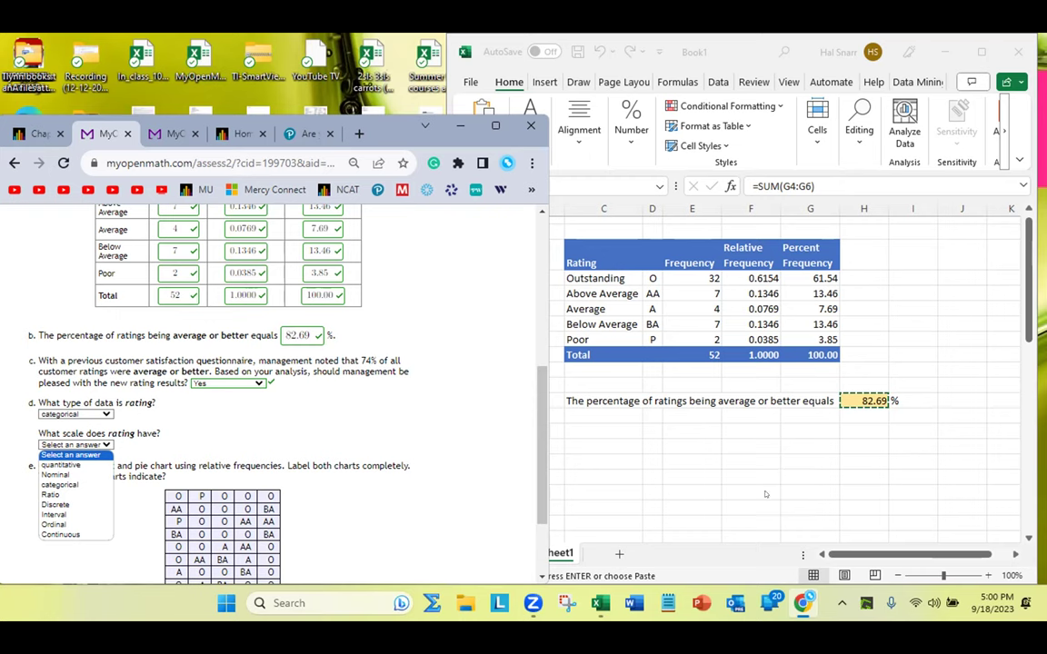
left_click(653, 272)
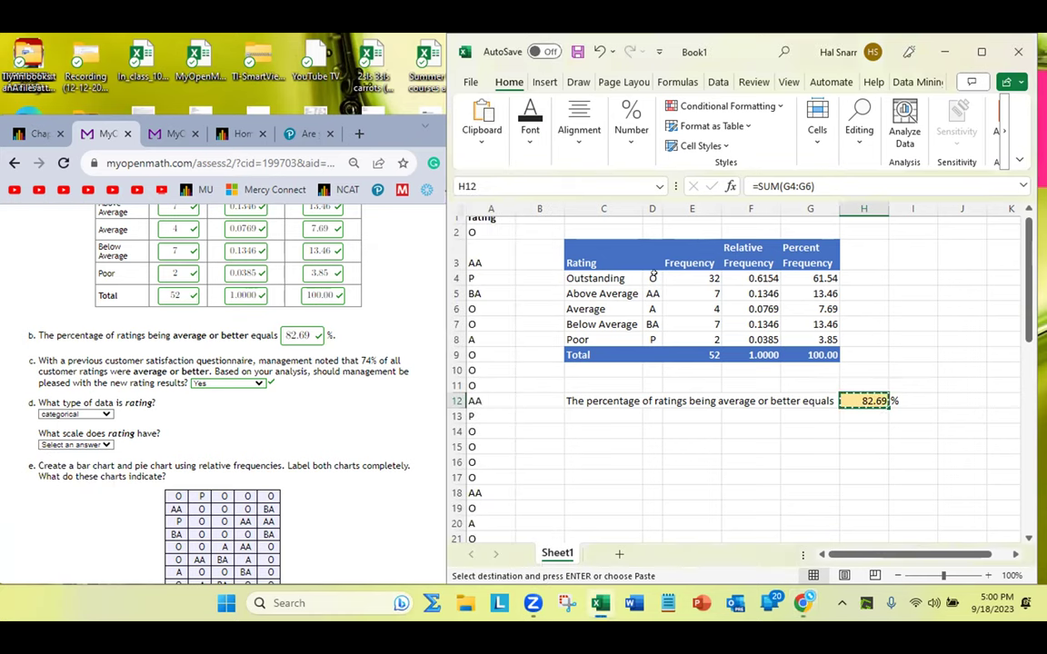
left_click_drag(652, 276, 652, 337)
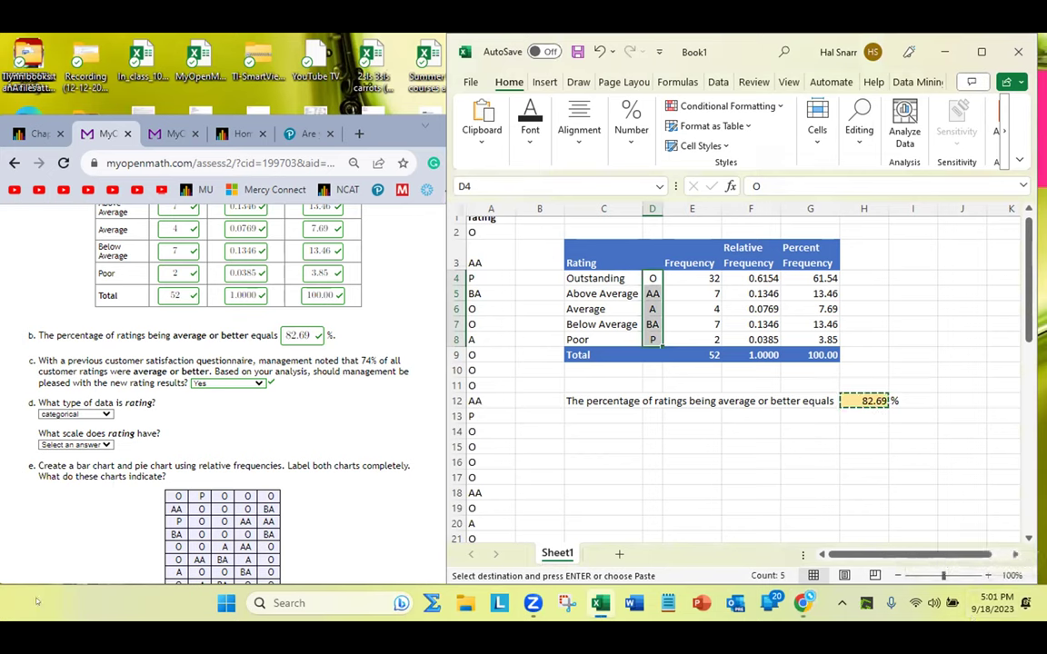
left_click(74, 445)
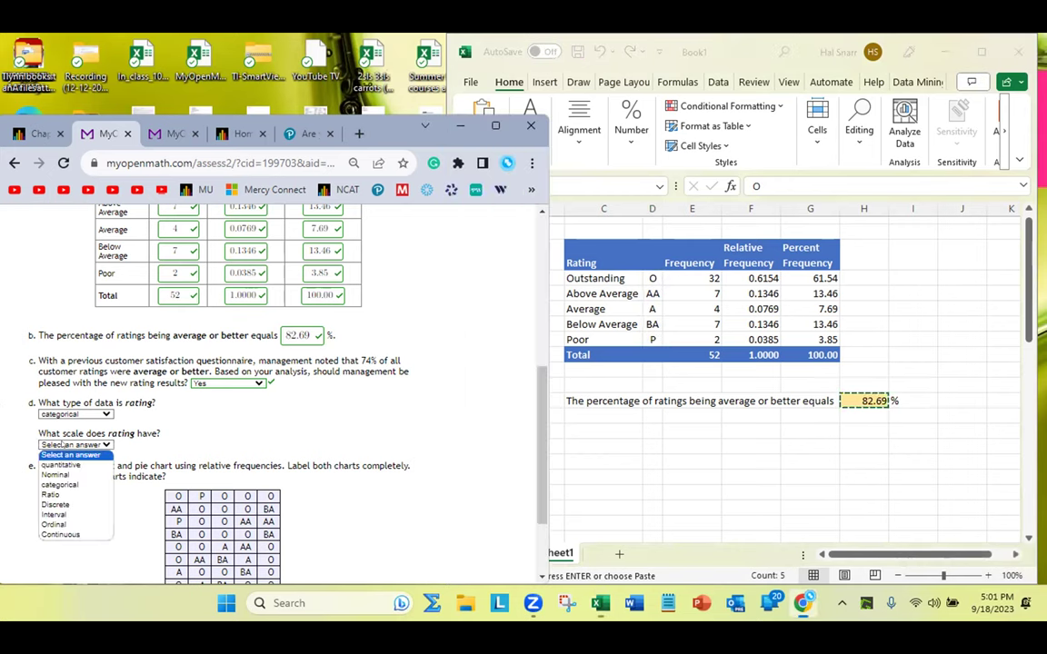
left_click(51, 522)
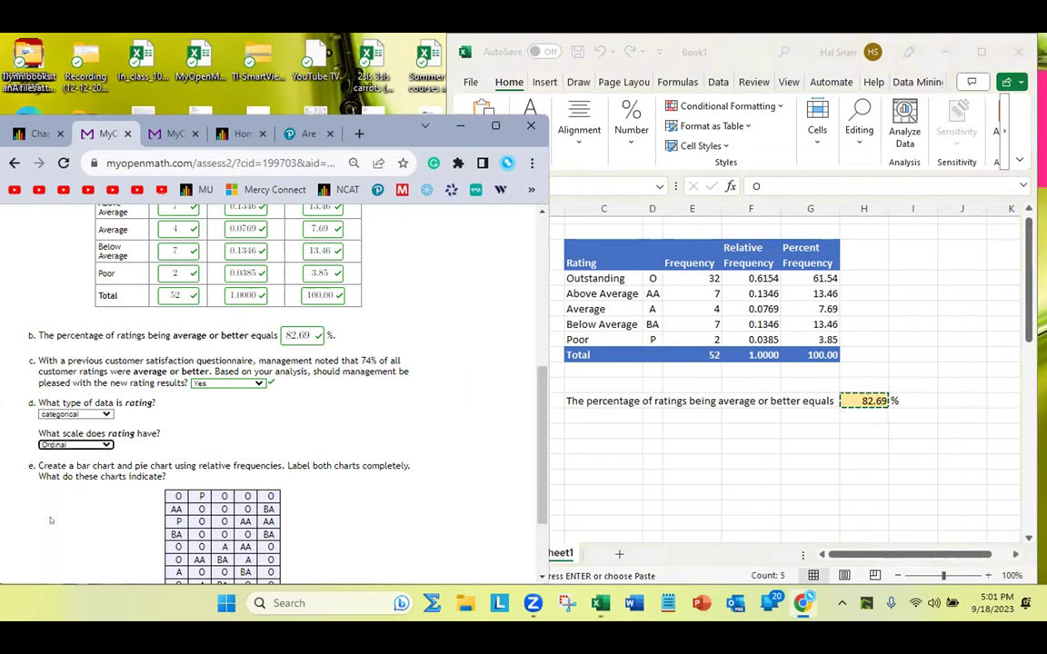
left_click(75, 445)
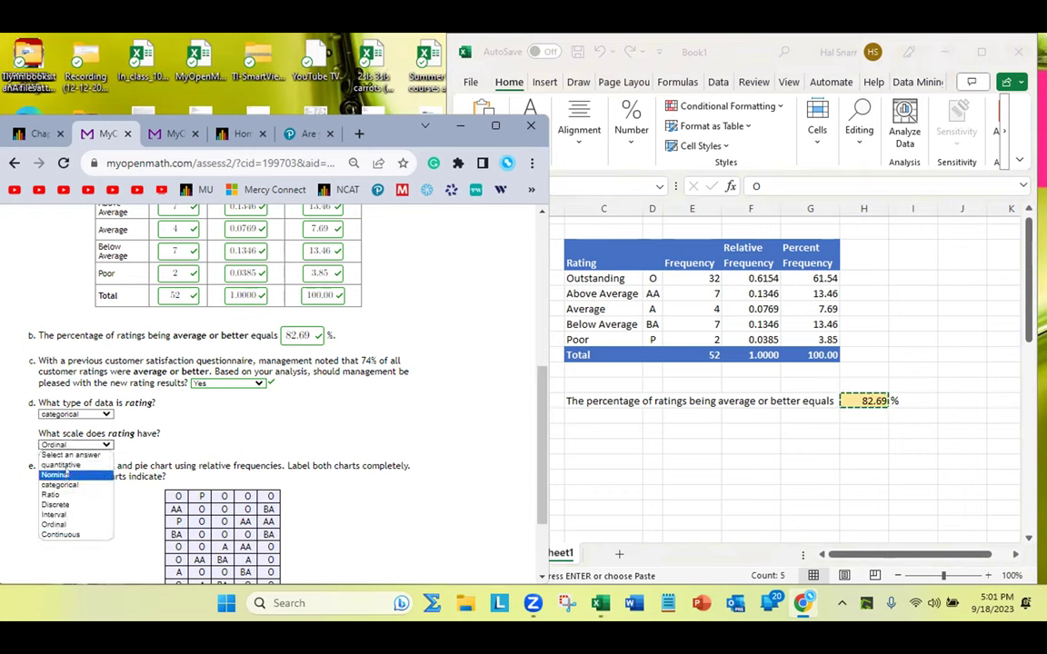
left_click(52, 524)
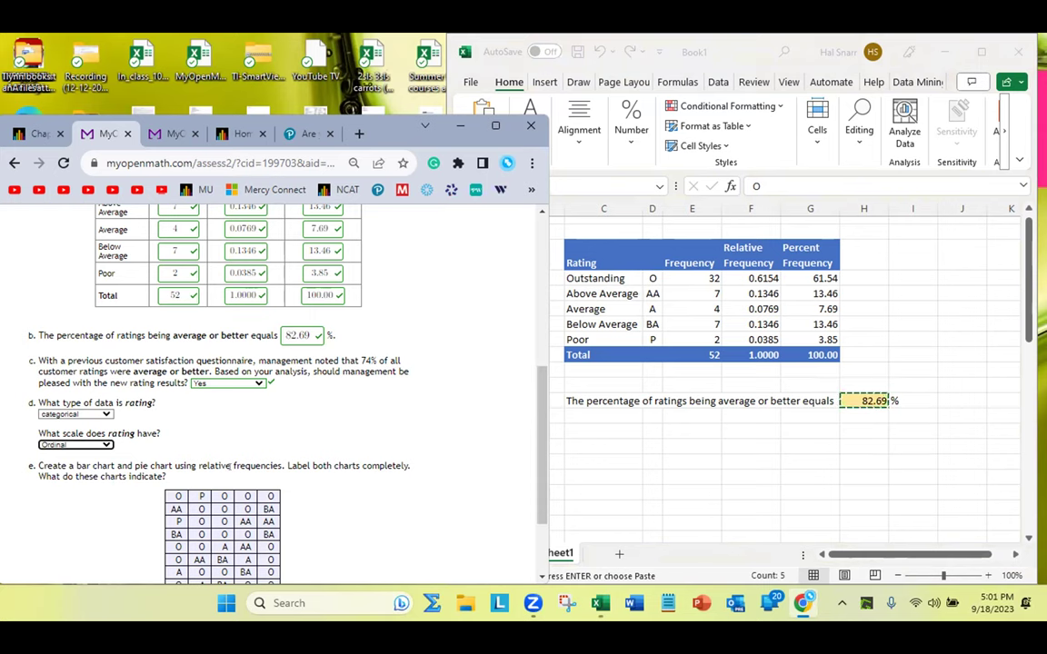
left_click(302, 335)
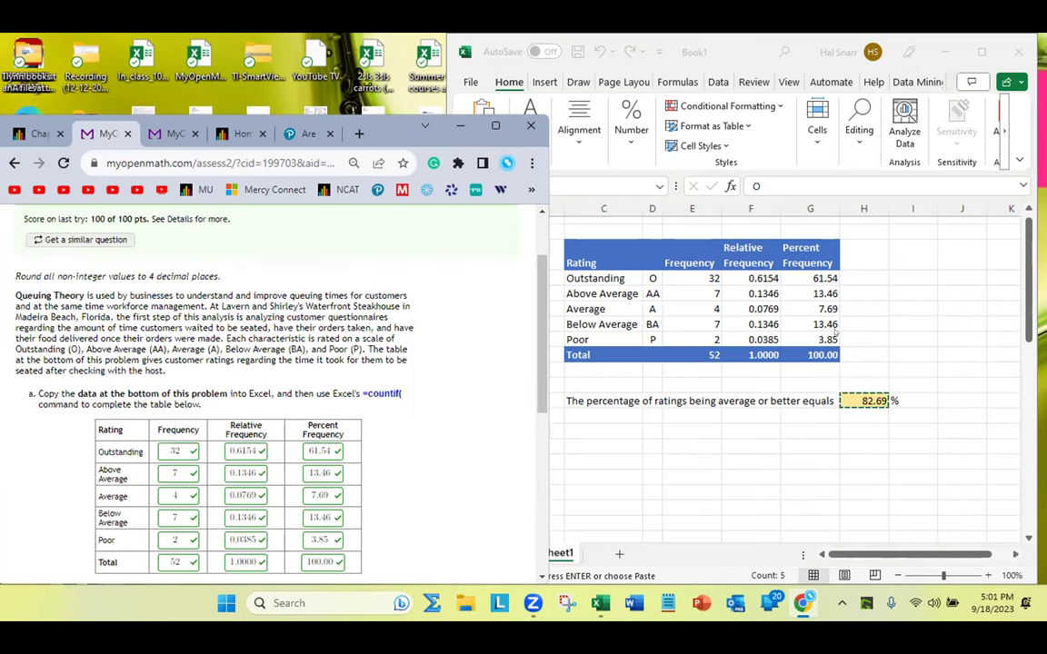
scroll(223, 335, "down", 3)
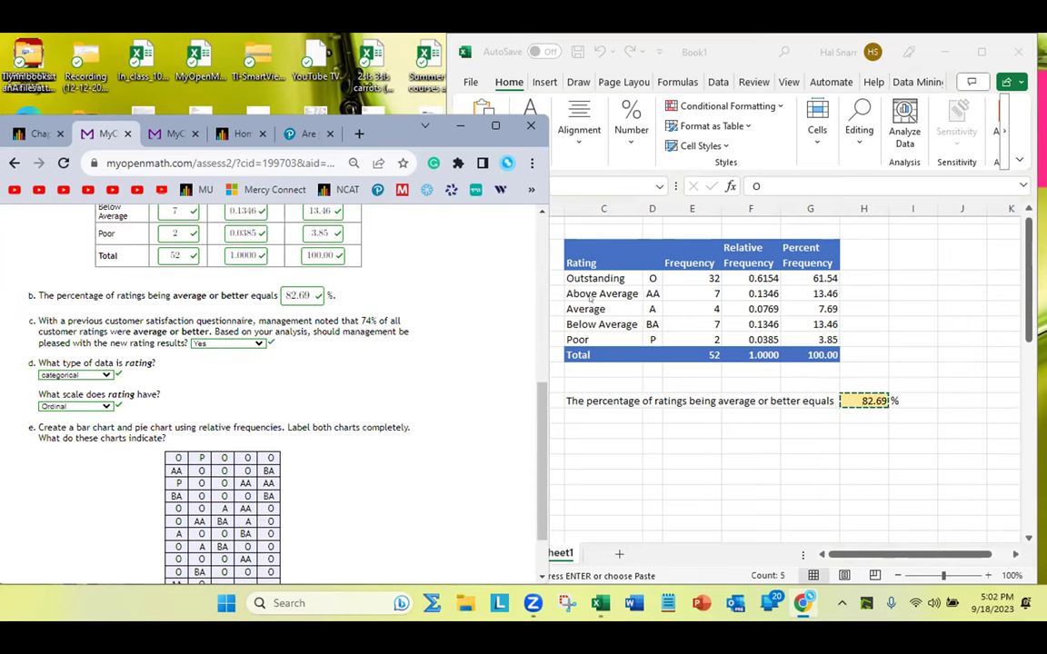
left_click(550, 247)
left_click(607, 278)
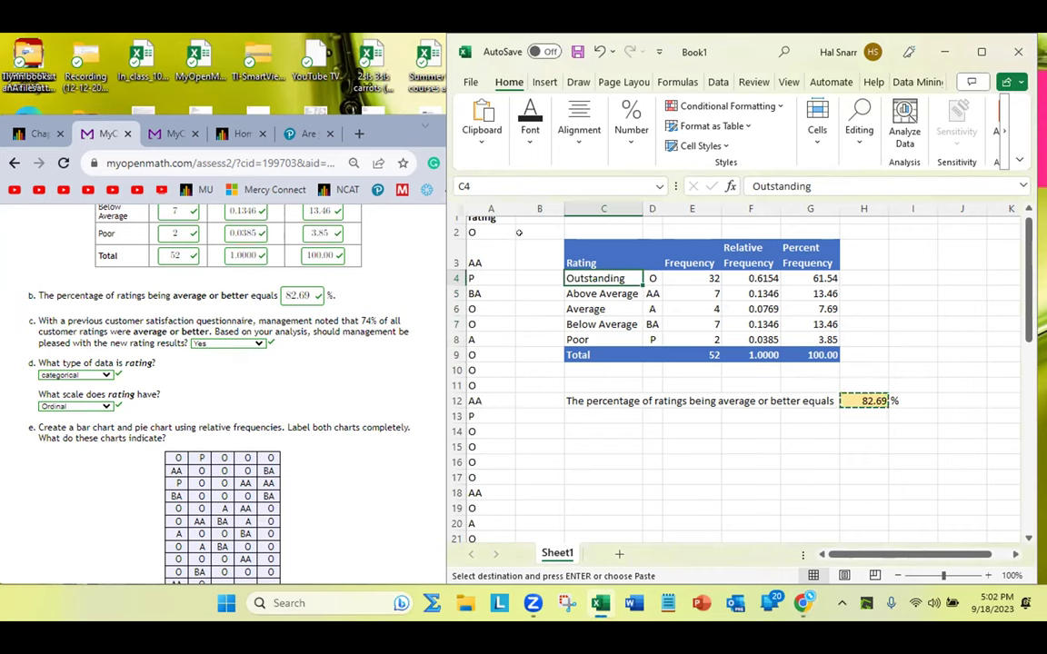
left_click_drag(584, 273, 630, 355)
left_click(595, 278)
left_click_drag(581, 270, 581, 284)
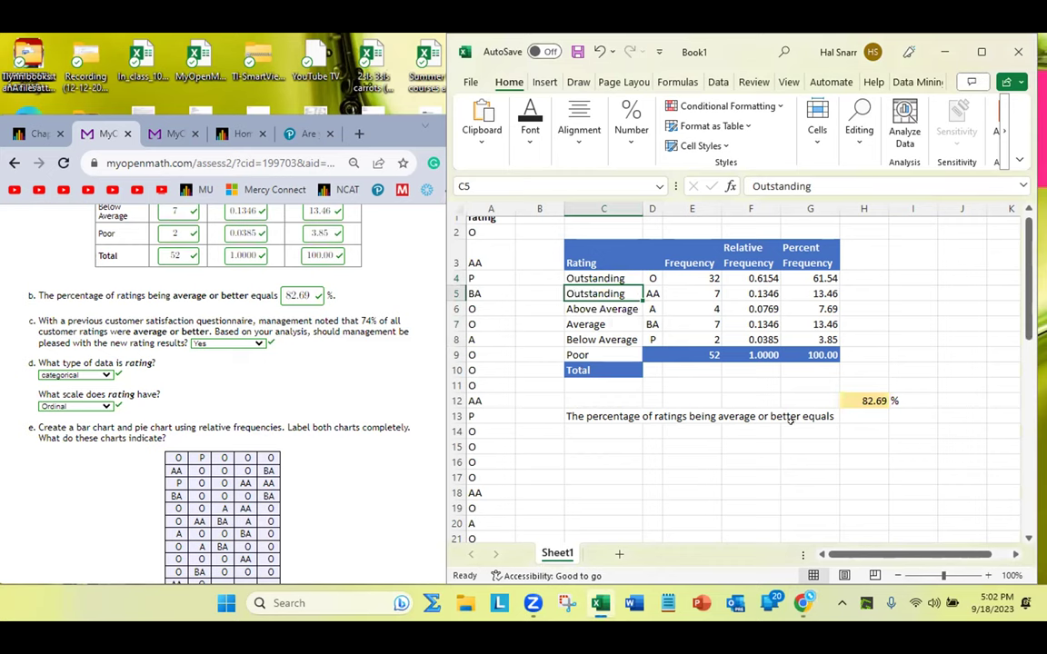
left_click(750, 492)
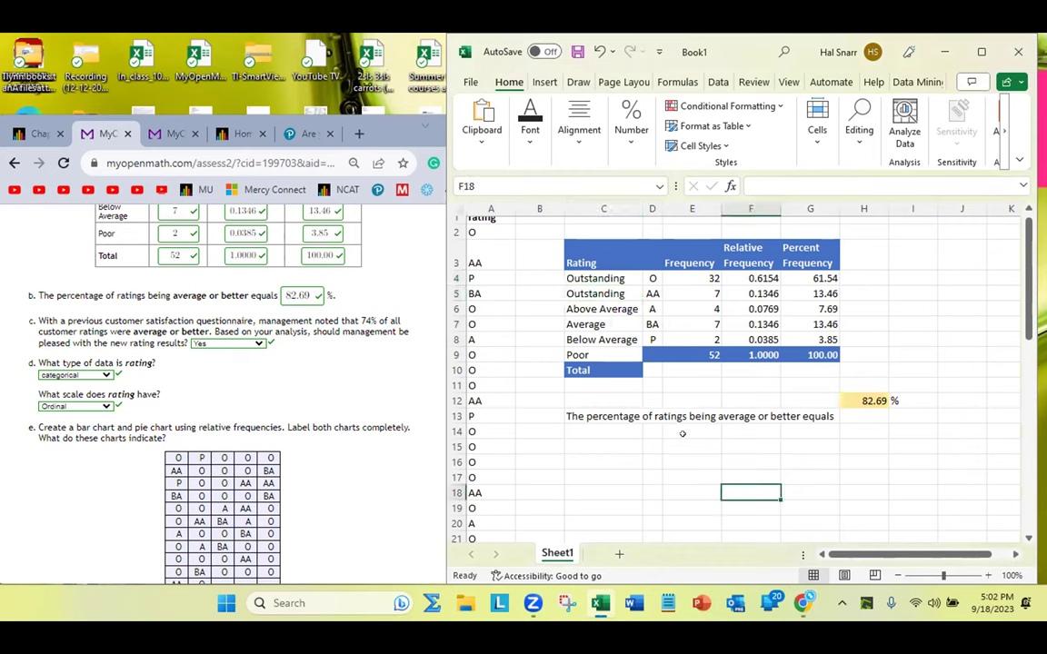
key("ctrl+z")
left_click(691, 446)
left_click_drag(592, 278, 580, 336)
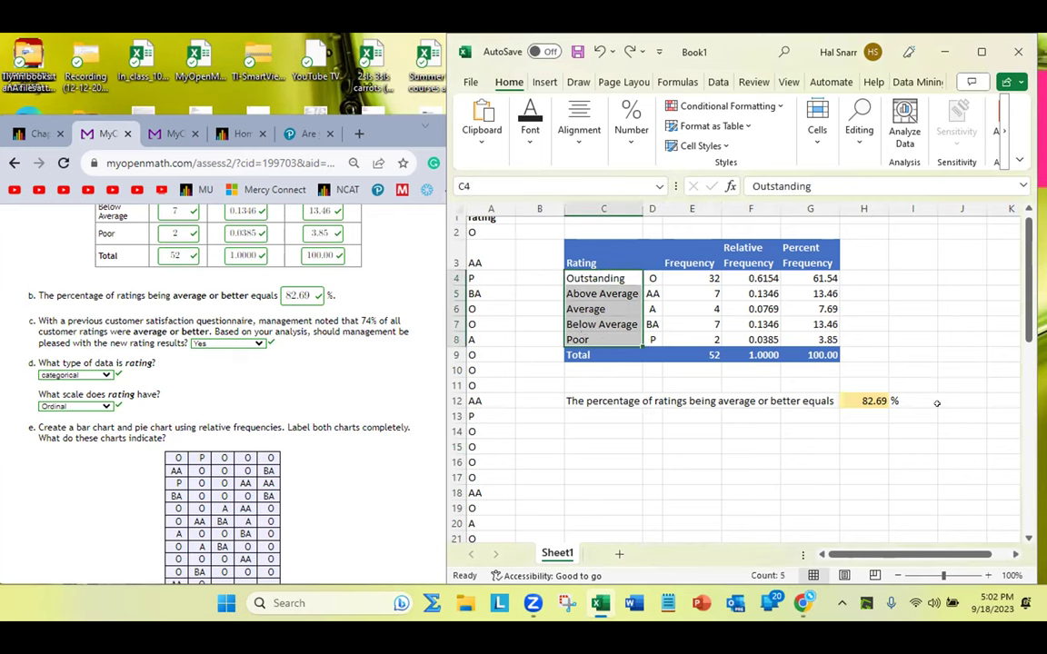
left_click(652, 462)
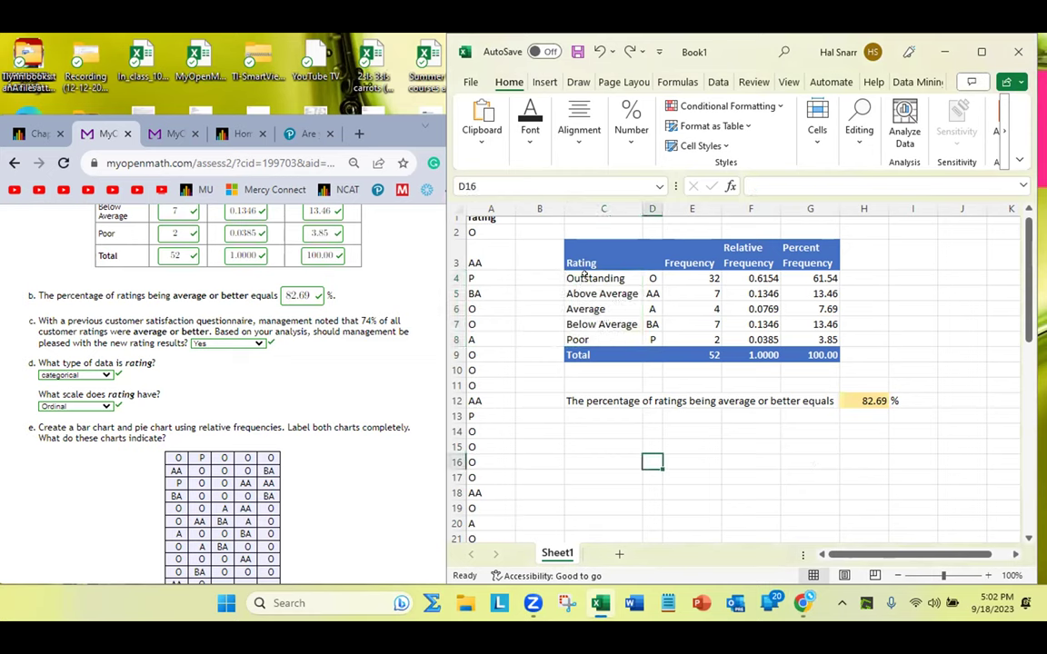
- Select the five rating labels from Outstanding to Poor in the Excel table, cell by cell in C4 to C8
left_click(595, 280)
key("Down")
key("Down")
key("Down")
key("Up")
key("Up")
key("Up")
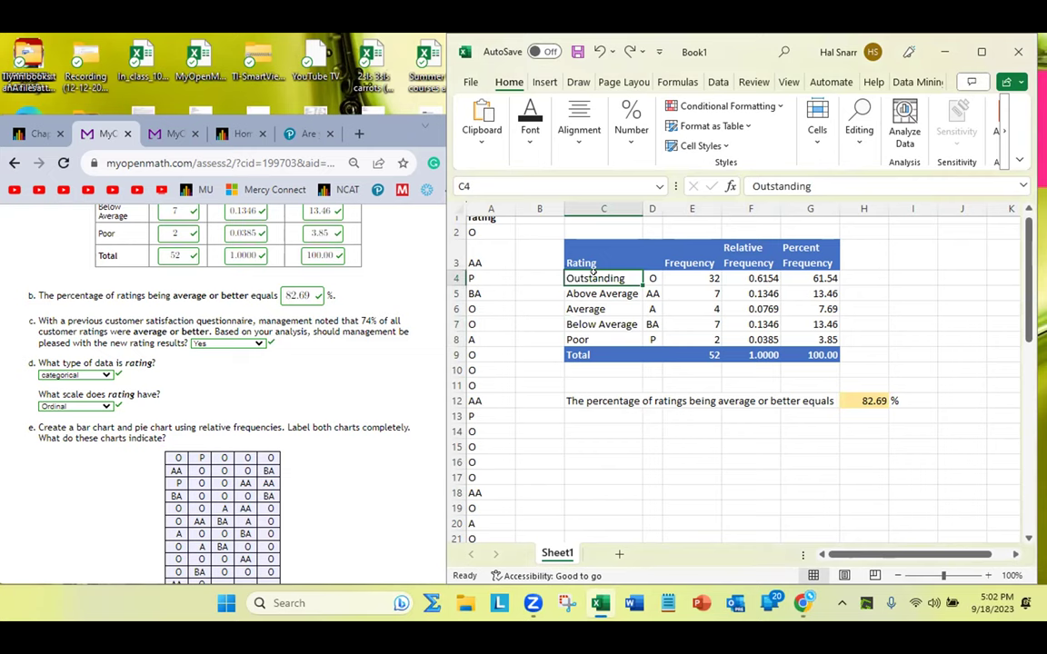
left_click(596, 294, "ctrl")
left_click(586, 309, "ctrl")
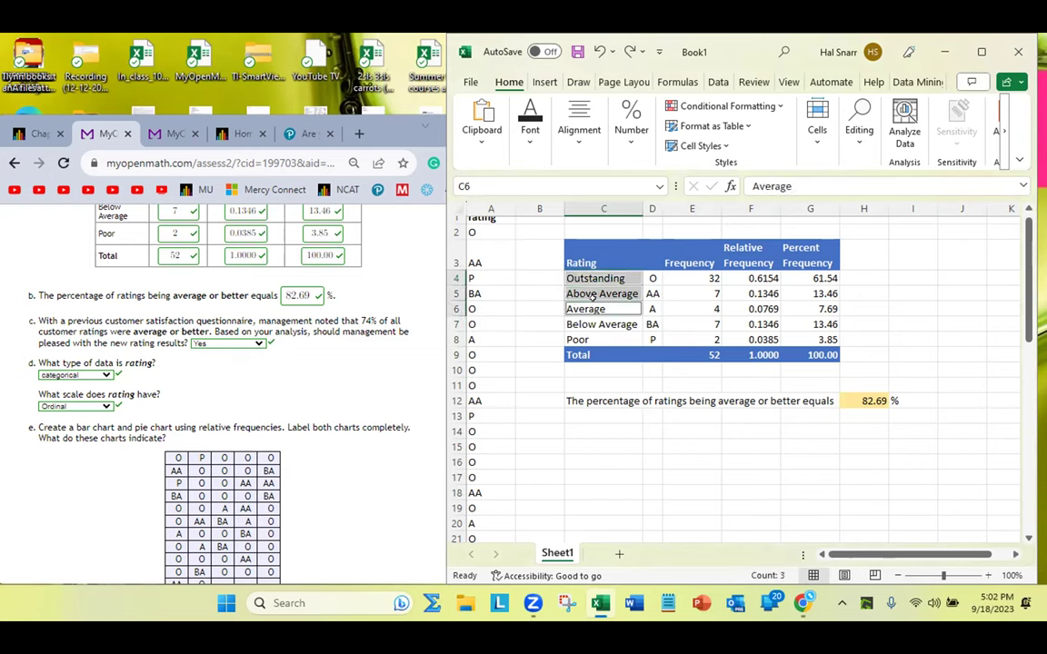
left_click(592, 325, "ctrl")
left_click(582, 343, "ctrl")
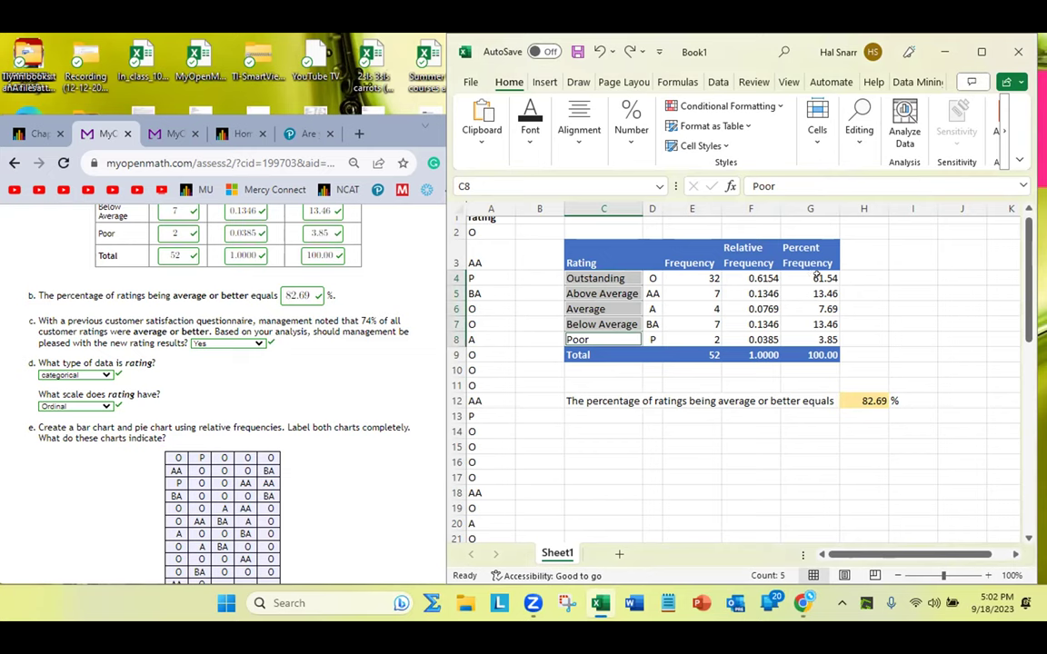
- Add the five percent frequencies in G4 to G8 to the selection one cell at a time
left_click(818, 278, "ctrl")
left_click(817, 293, "ctrl")
left_click(816, 309, "ctrl")
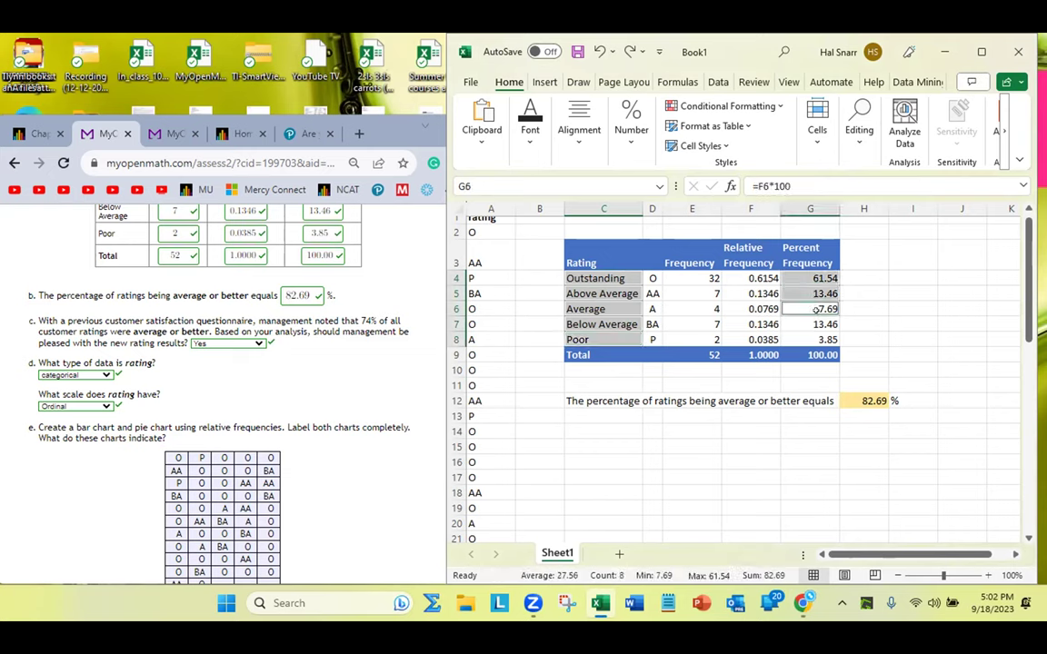
left_click(816, 324, "ctrl")
left_click(816, 339, "ctrl")
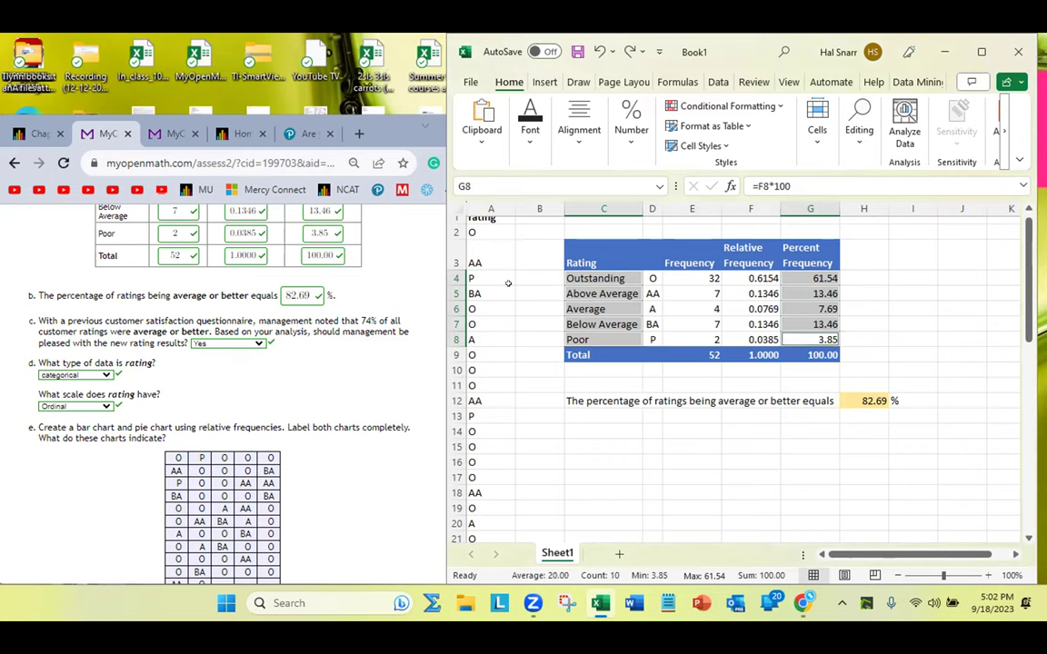
- Insert a recommended clustered column chart from the rating labels C4:C8 and the percent frequencies G4:G8
left_click_drag(607, 275, 586, 341)
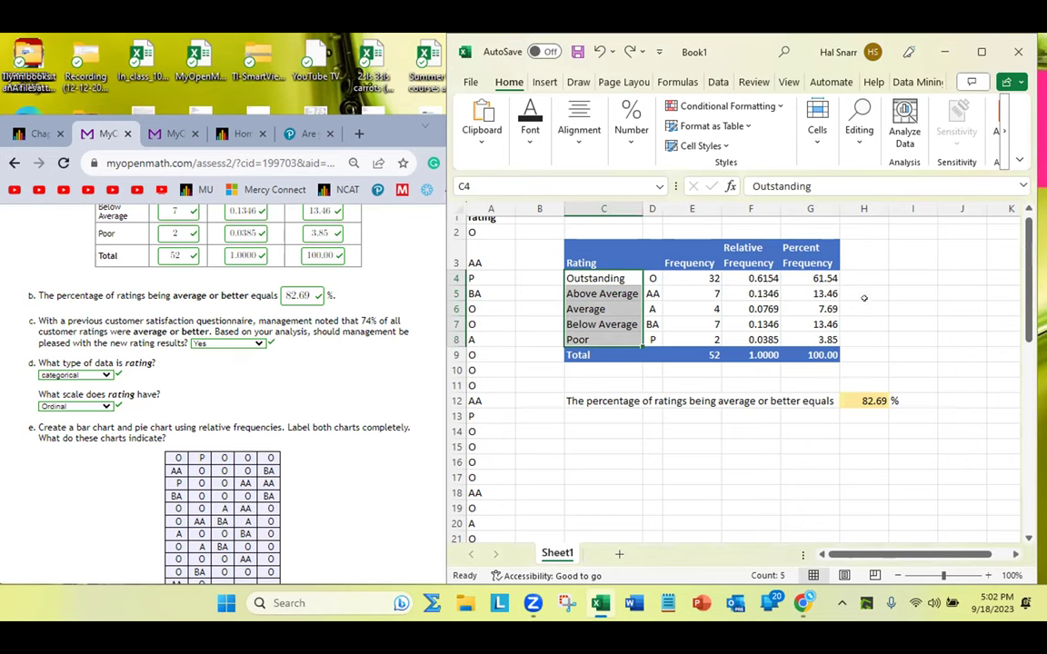
left_click_drag(799, 278, 804, 335, "ctrl")
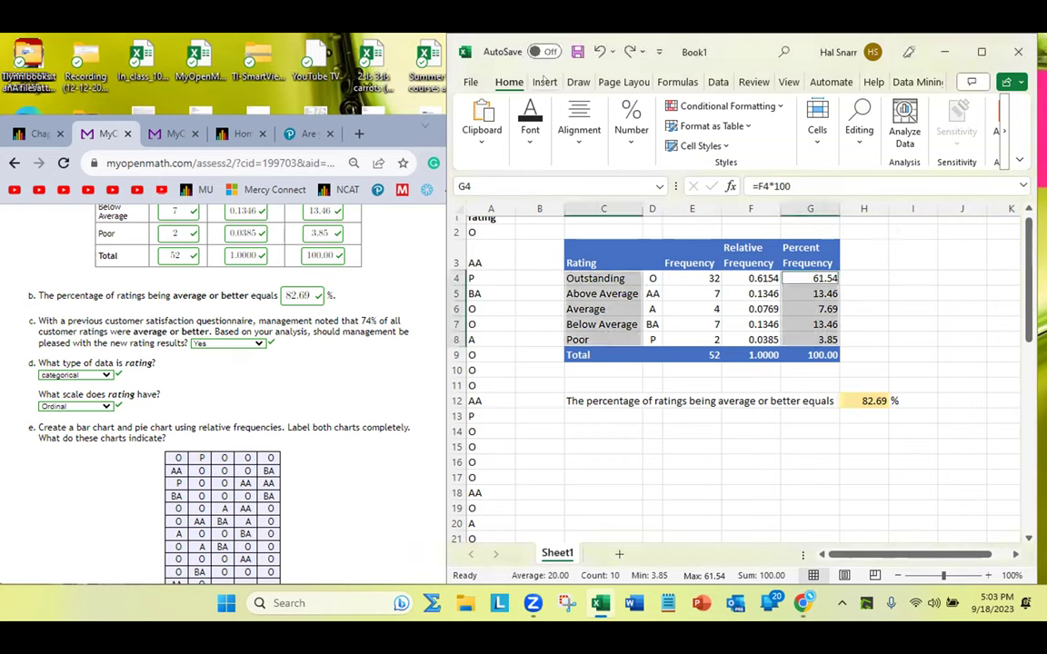
left_click(544, 82)
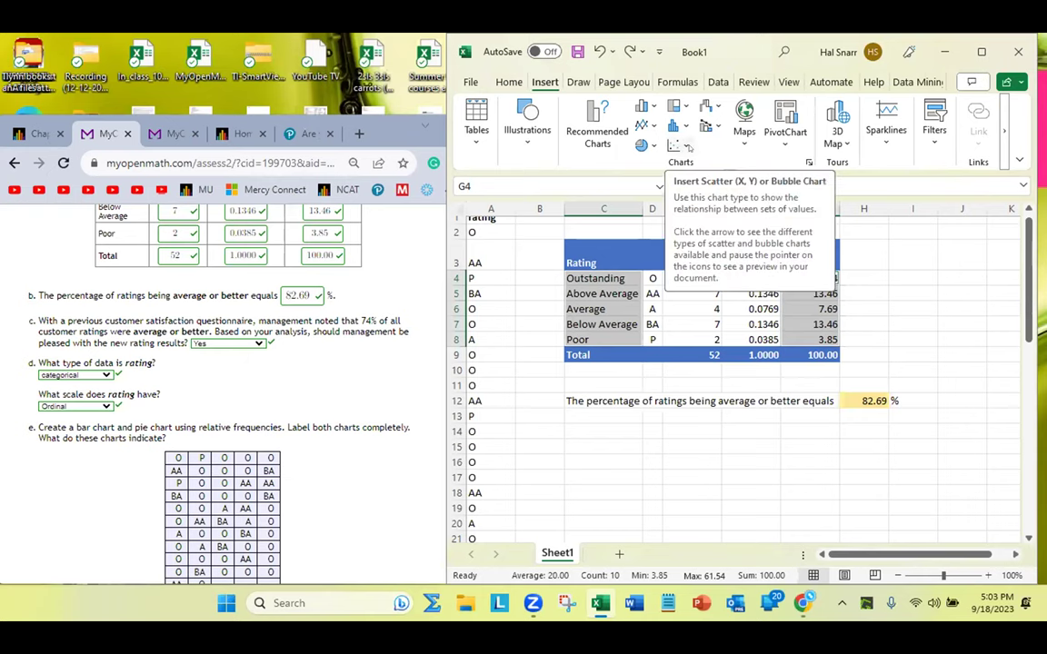
left_click(598, 135)
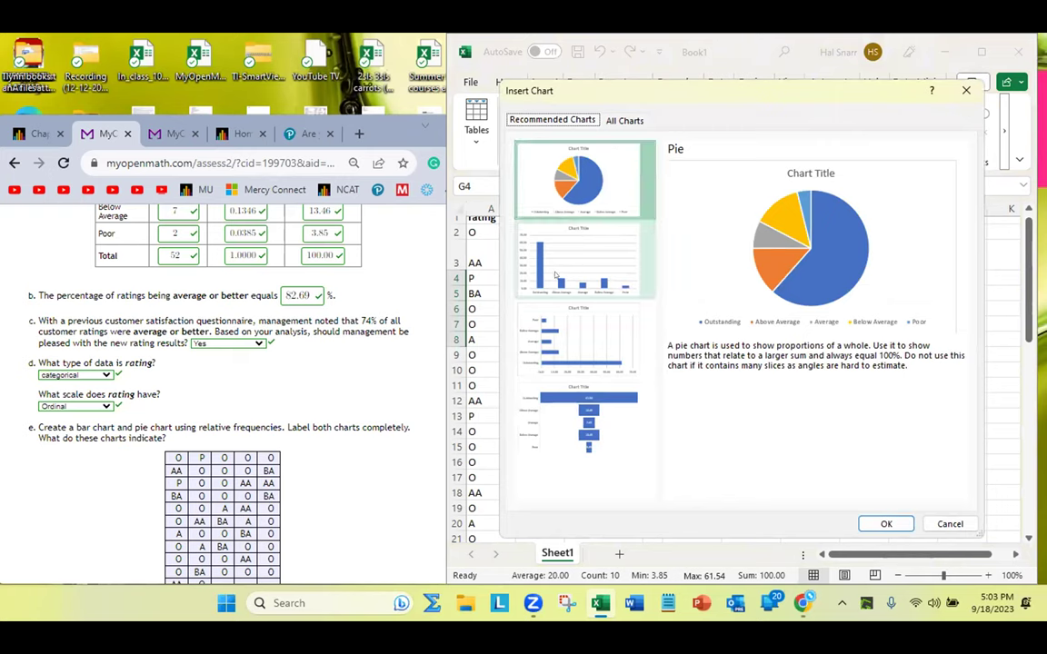
left_click(556, 274)
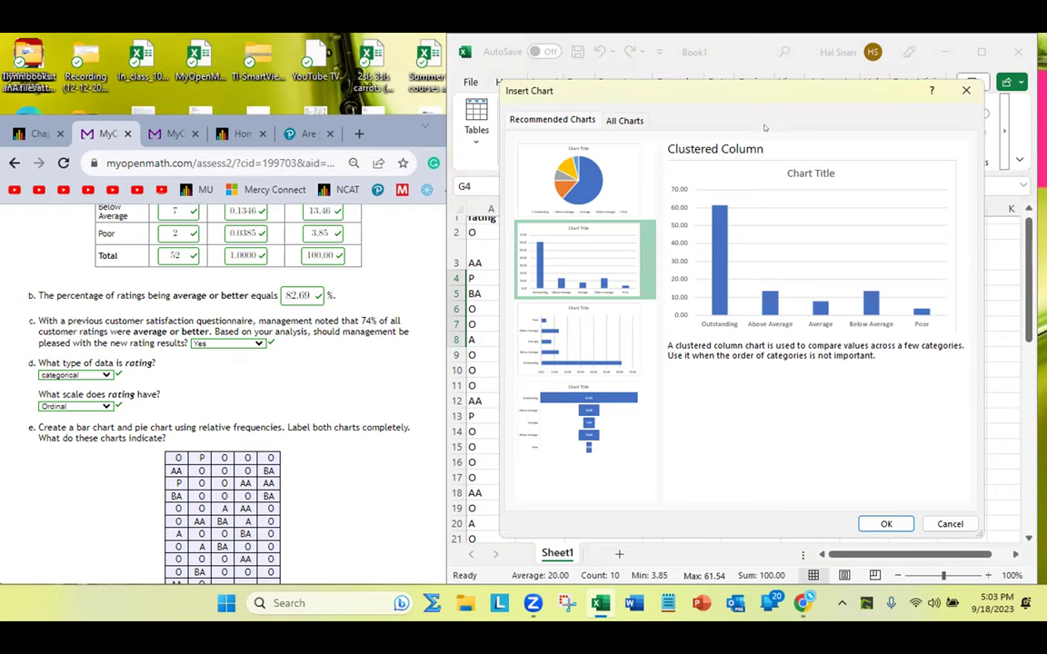
left_click_drag(696, 81, 417, 78)
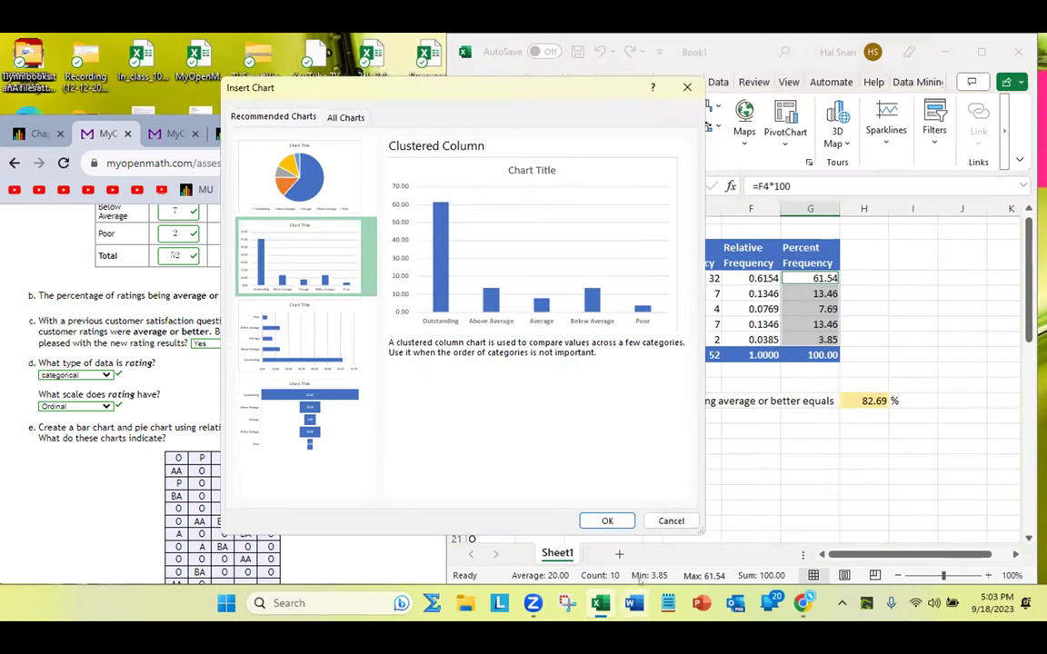
left_click(607, 521)
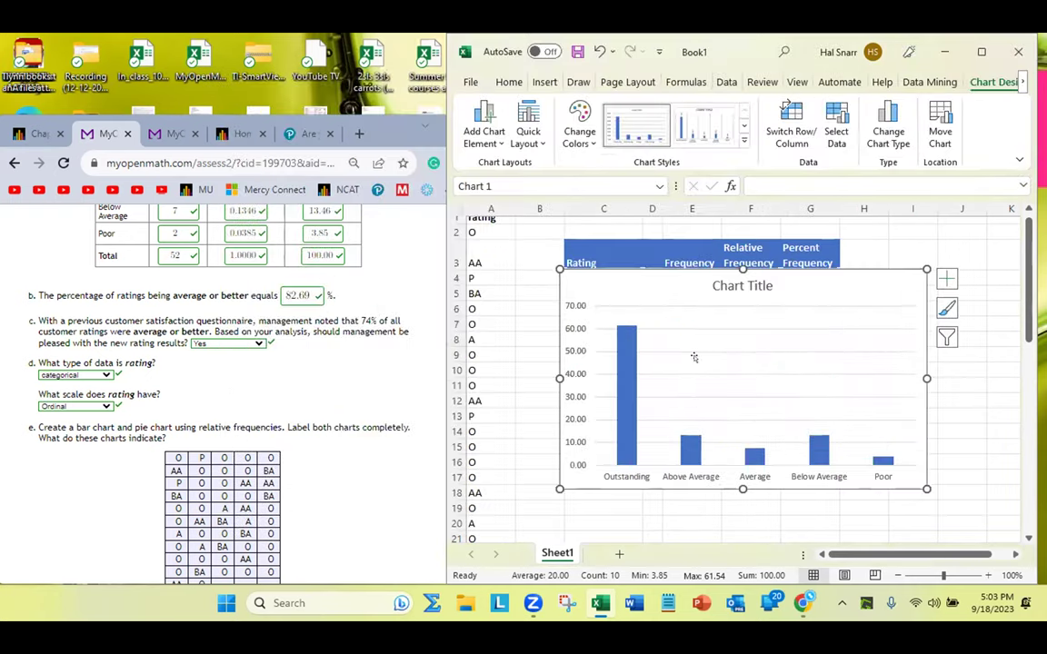
- Move the column chart below the row 12 percentage line and resize it to span columns C to G, rows 14 to 25
left_click_drag(657, 283, 597, 309)
left_click_drag(509, 312, 571, 327)
mouse_move(654, 322)
left_mouse_down()
mouse_move(654, 364)
mouse_move(654, 323)
mouse_move(600, 324)
mouse_move(659, 325)
left_mouse_up()
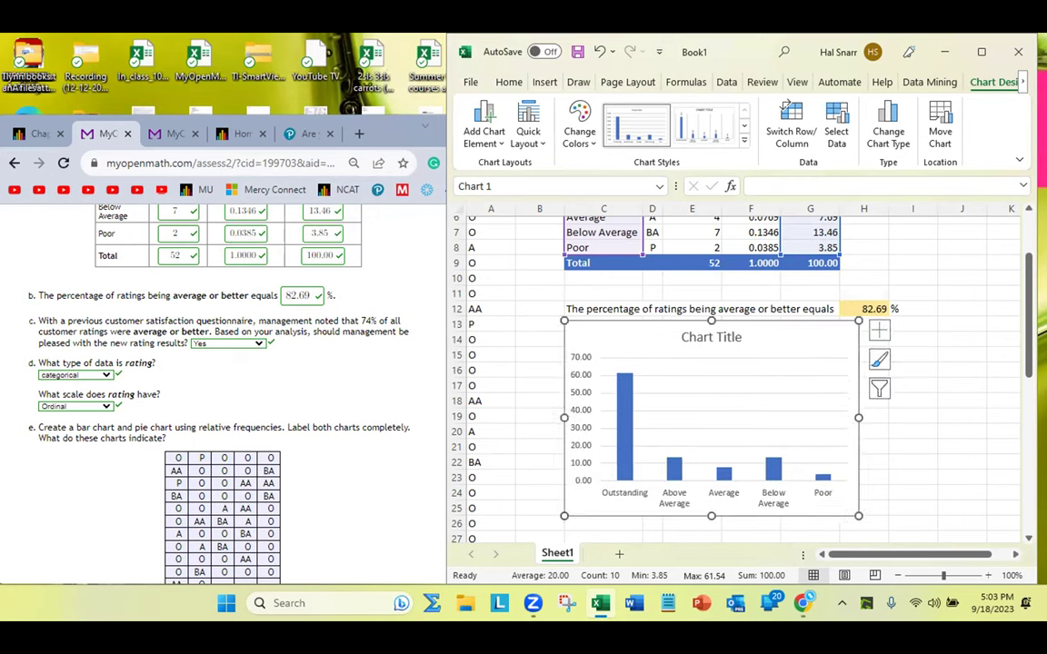
left_click_drag(855, 320, 840, 332)
left_click(887, 334)
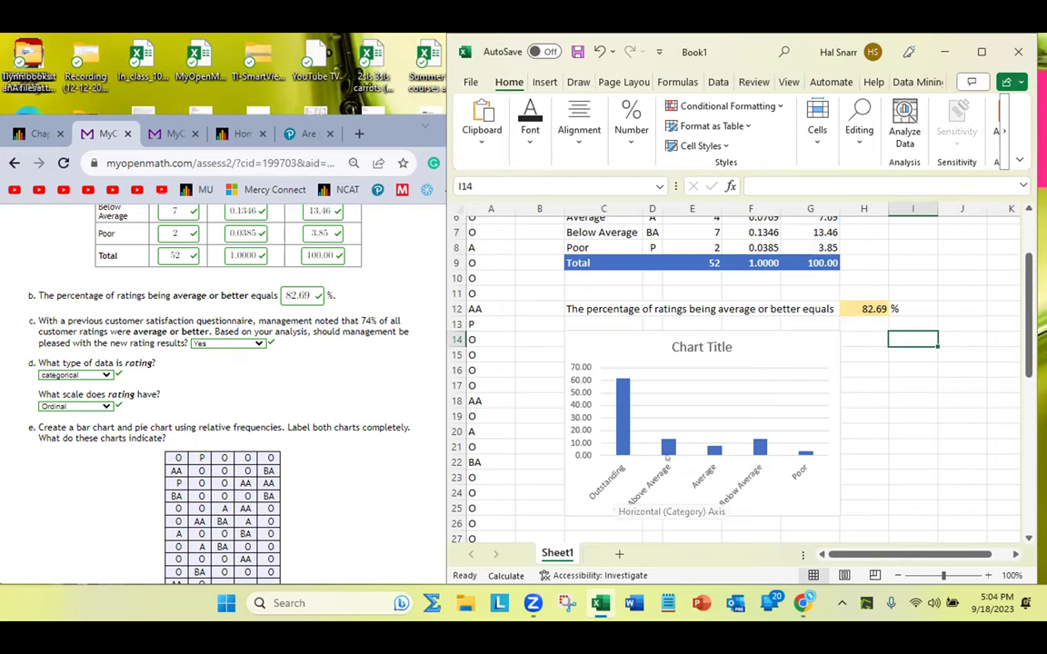
- Change the column chart's title to Customer Ratings and close the formatting pane
mouse_move(618, 434)
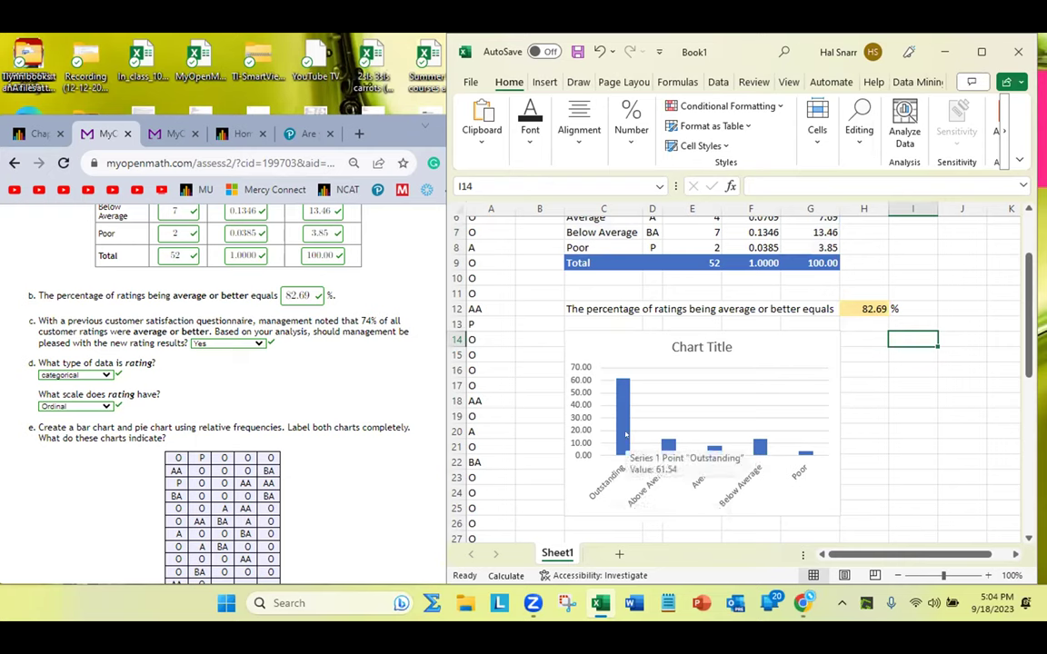
double_click(695, 348)
left_click_drag(672, 347, 732, 348)
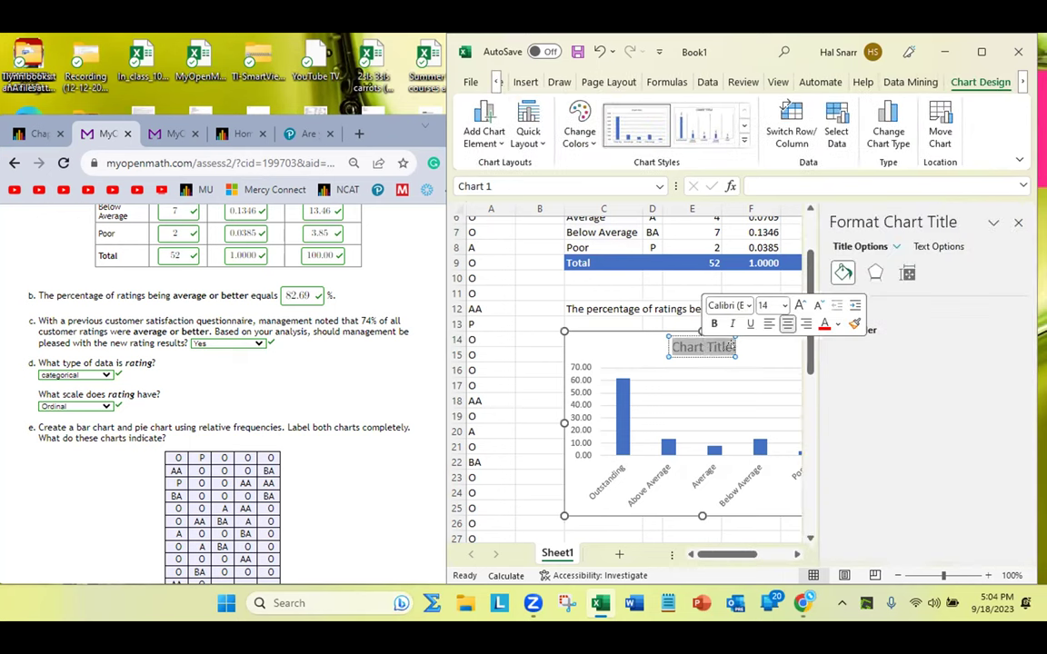
type("Cu")
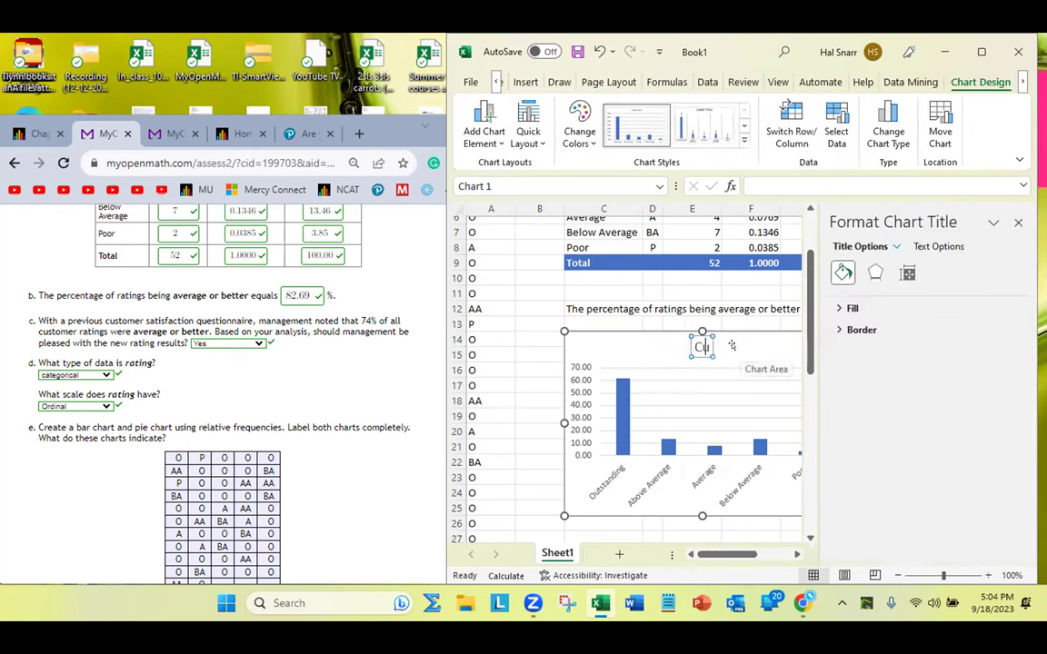
type("stomer Ratings")
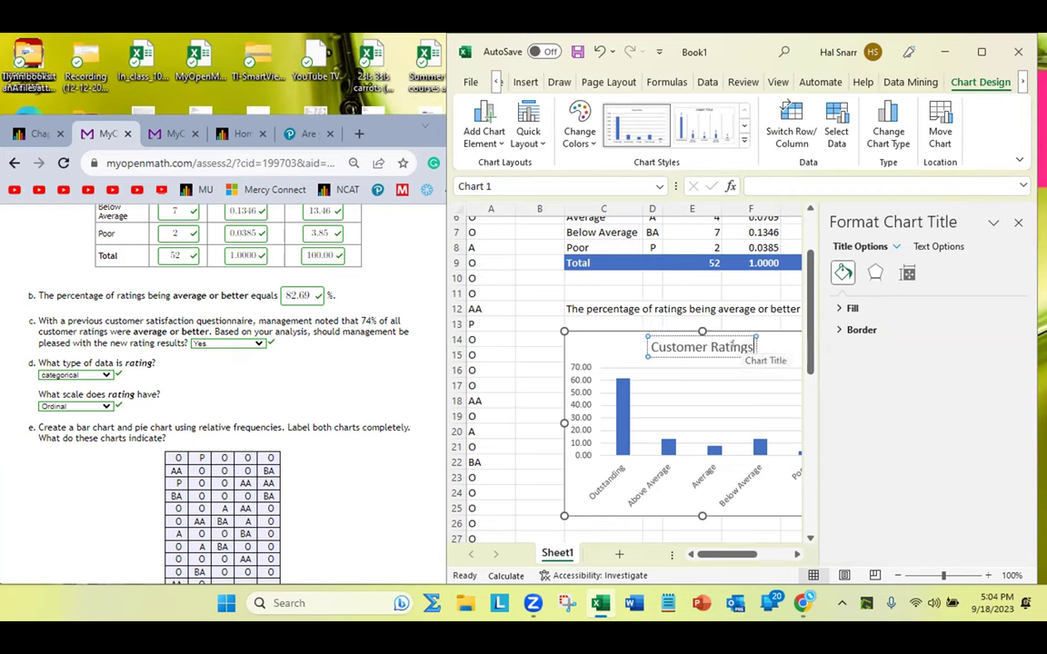
left_click(537, 368)
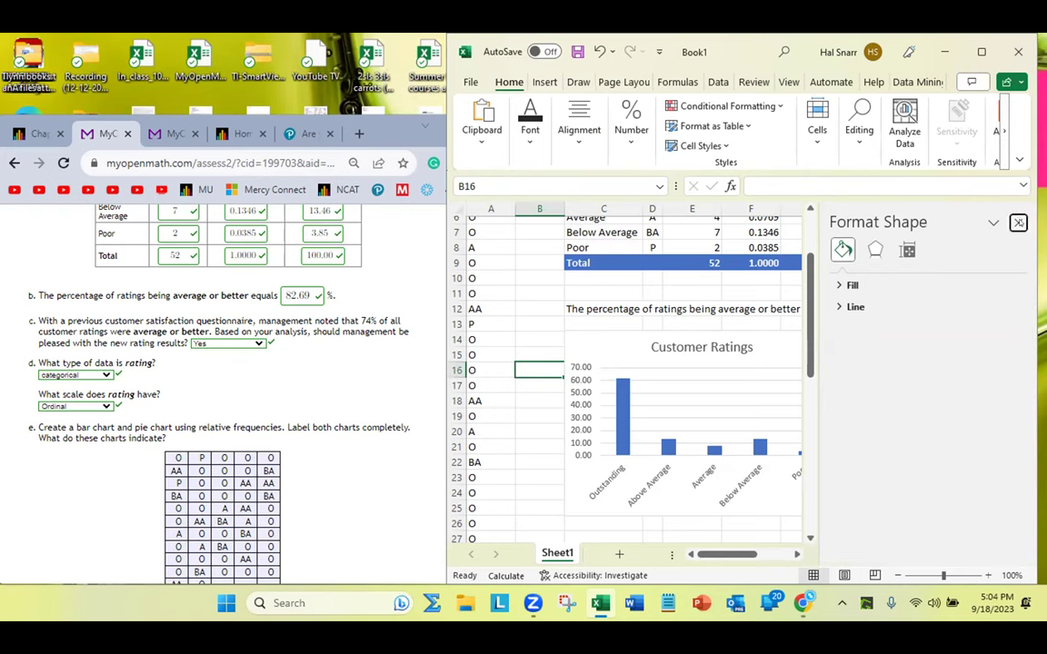
left_click(1018, 221)
left_click(935, 397)
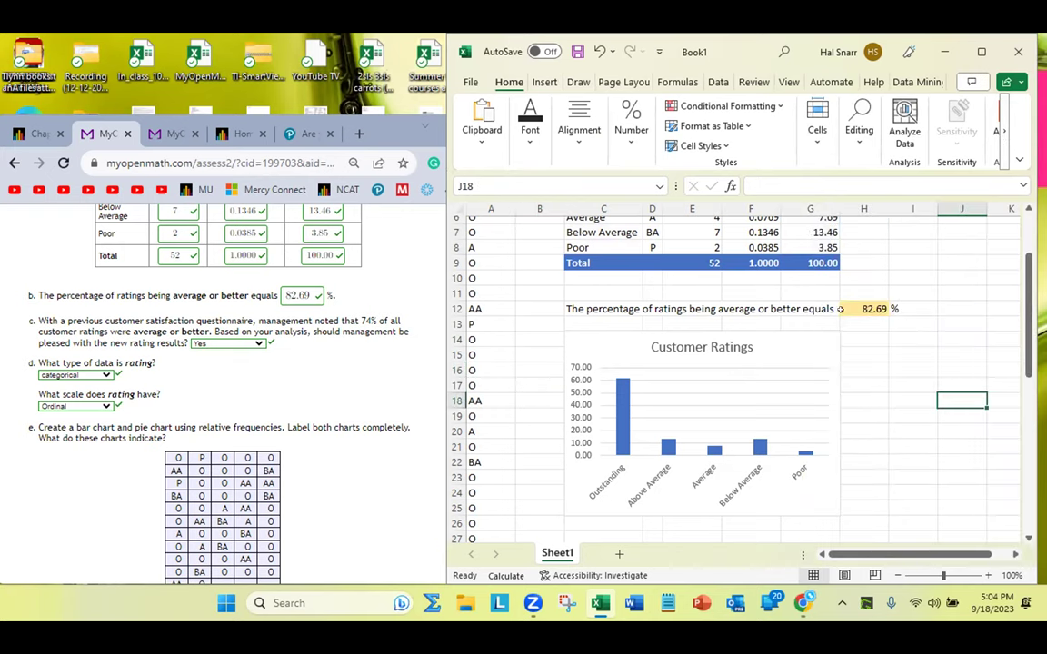
scroll(757, 313, "up", 2)
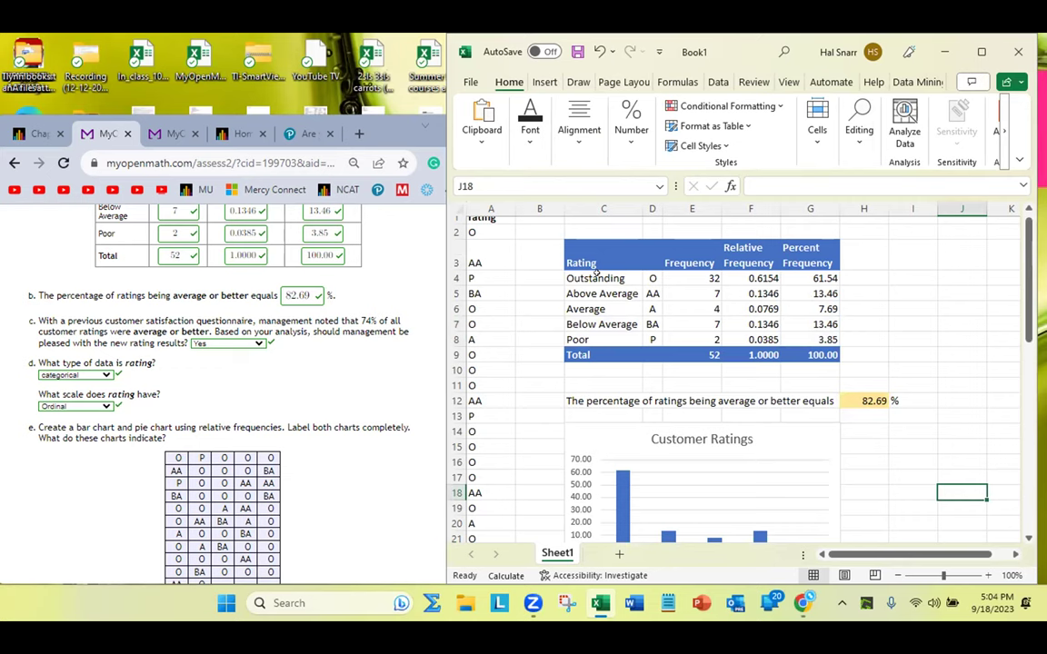
- Insert a recommended pie chart from the rating labels C4:C8 and the percent frequencies G4:G8
left_click_drag(596, 274, 603, 341)
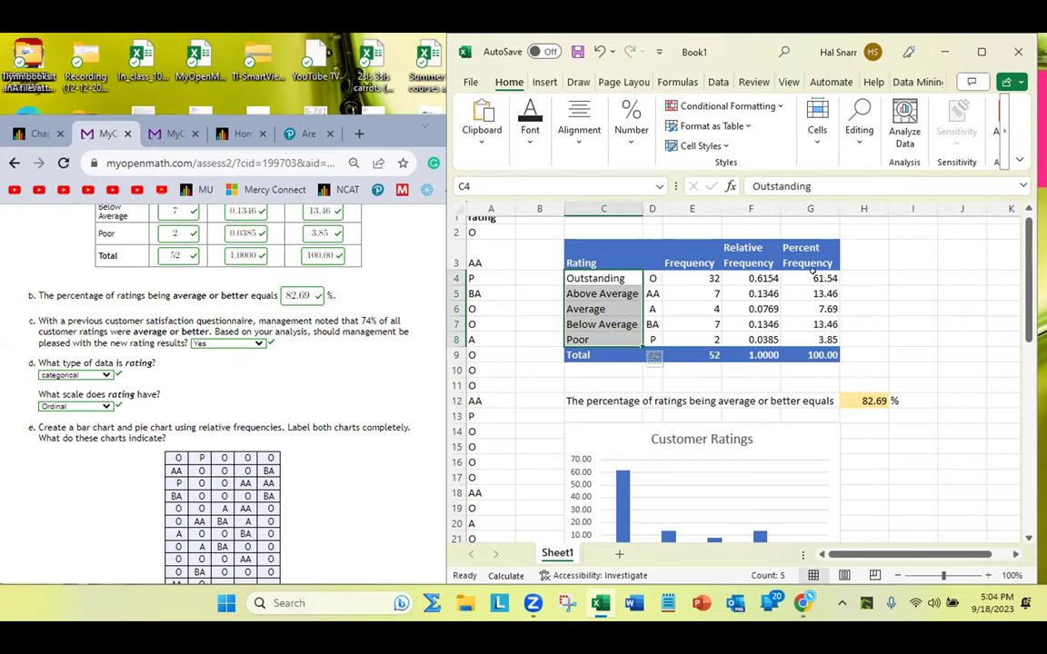
left_click_drag(811, 278, 813, 340)
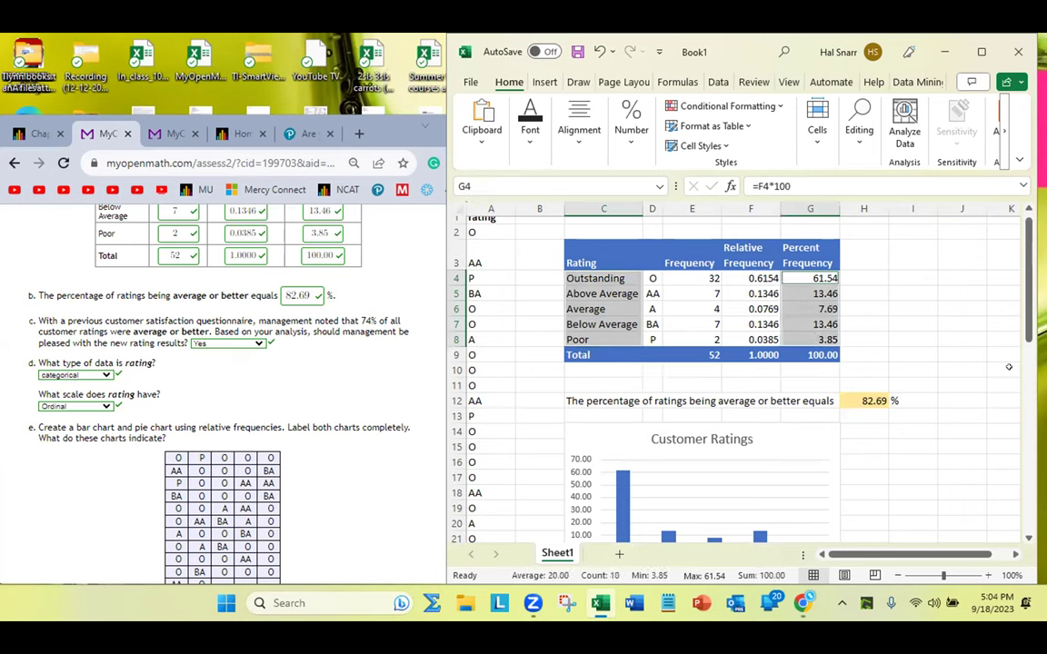
left_click(544, 82)
left_click(616, 132)
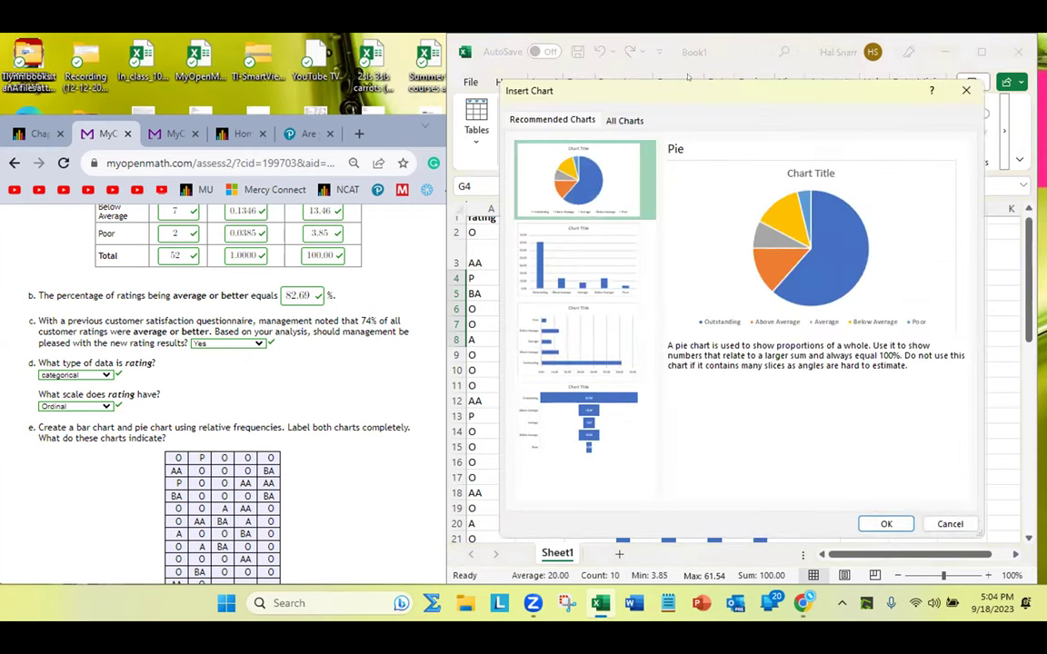
left_click_drag(703, 100, 491, 88)
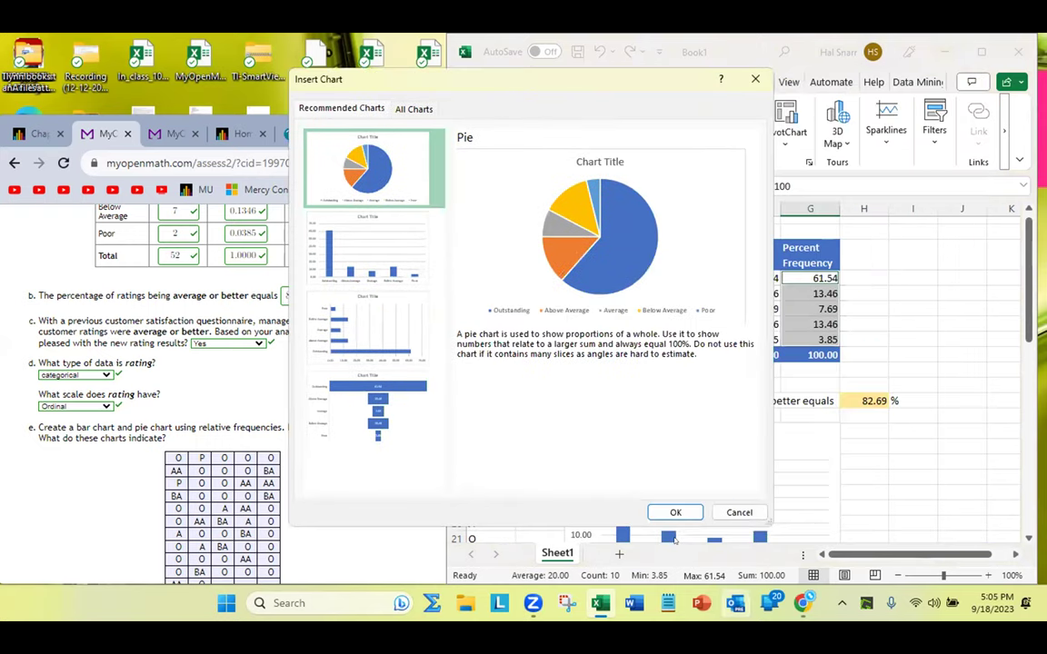
left_click(673, 512)
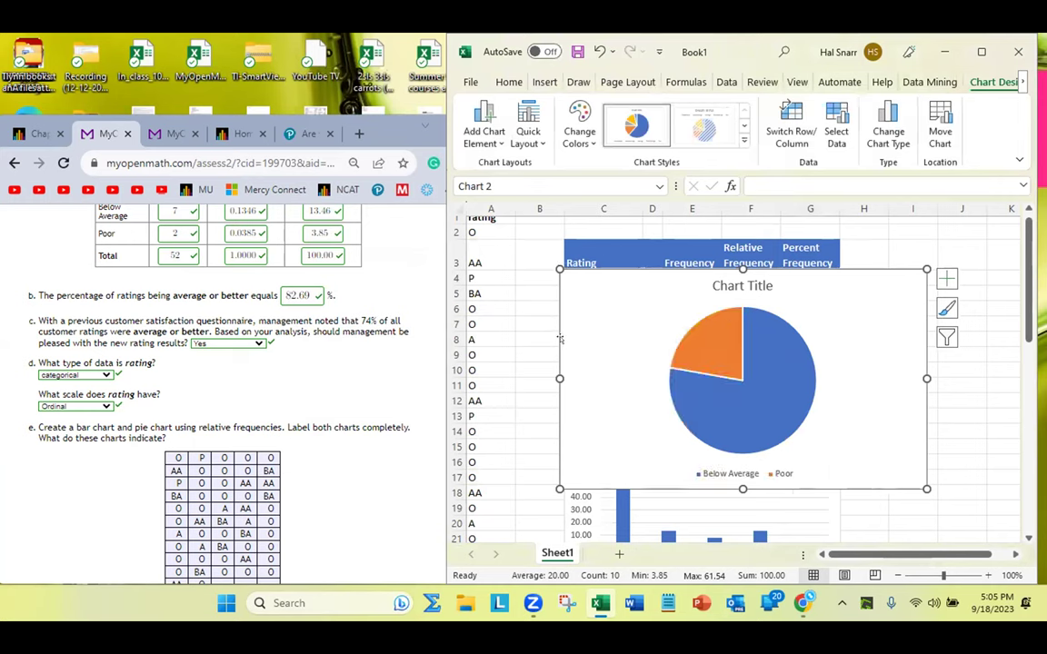
key("ctrl+z")
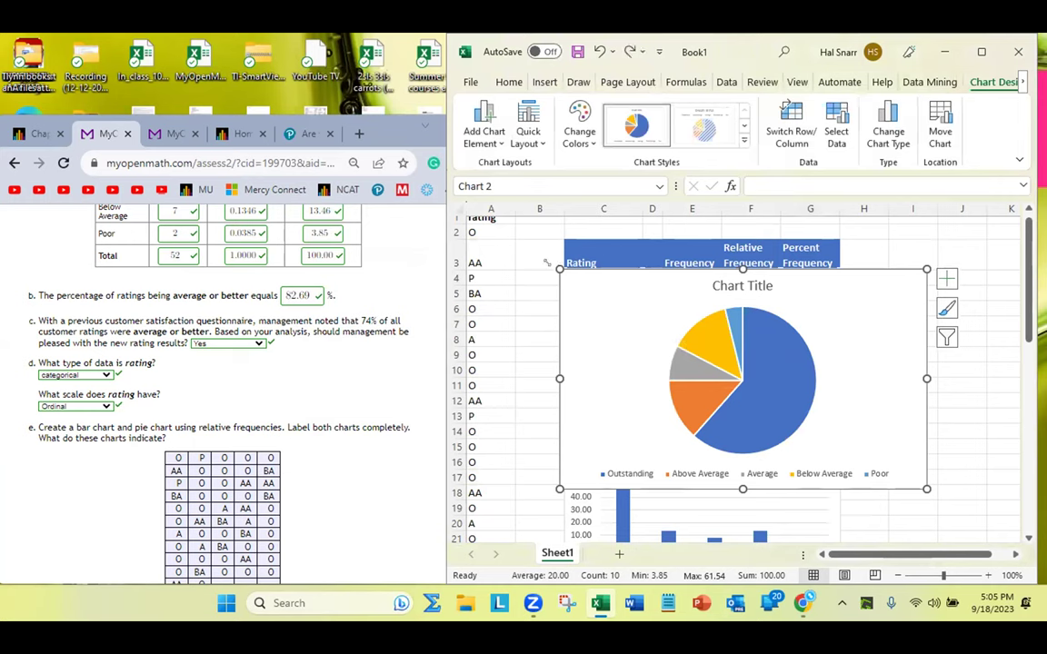
- Shrink the pie chart and move it below the column chart
left_click_drag(547, 262, 677, 290)
left_click_drag(913, 335, 925, 452)
scroll(923, 363, "down", 3)
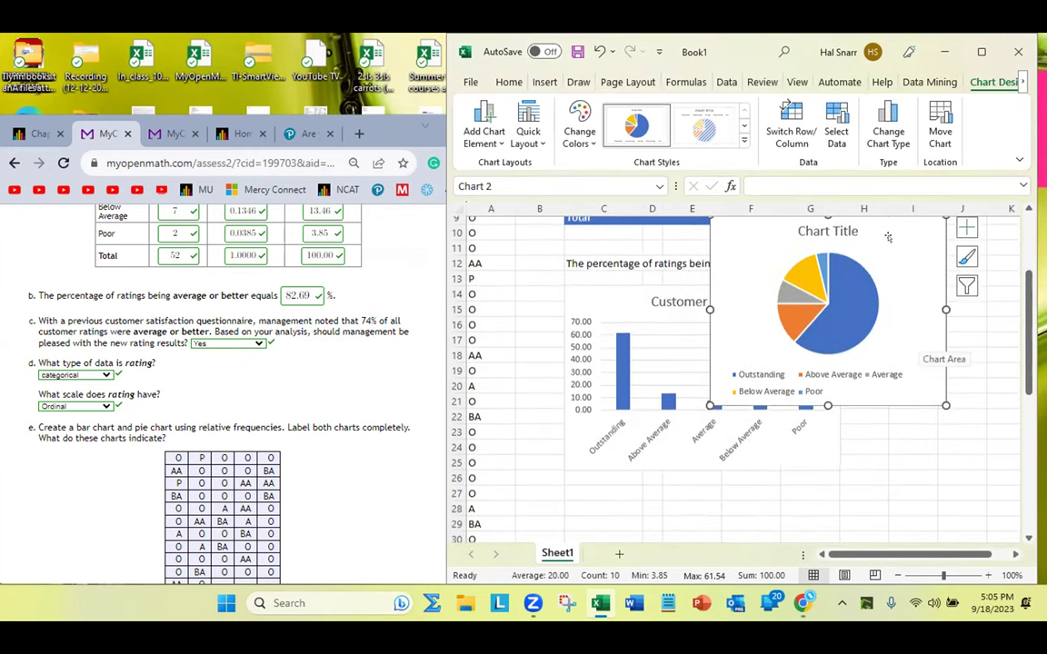
left_click_drag(888, 237, 764, 490)
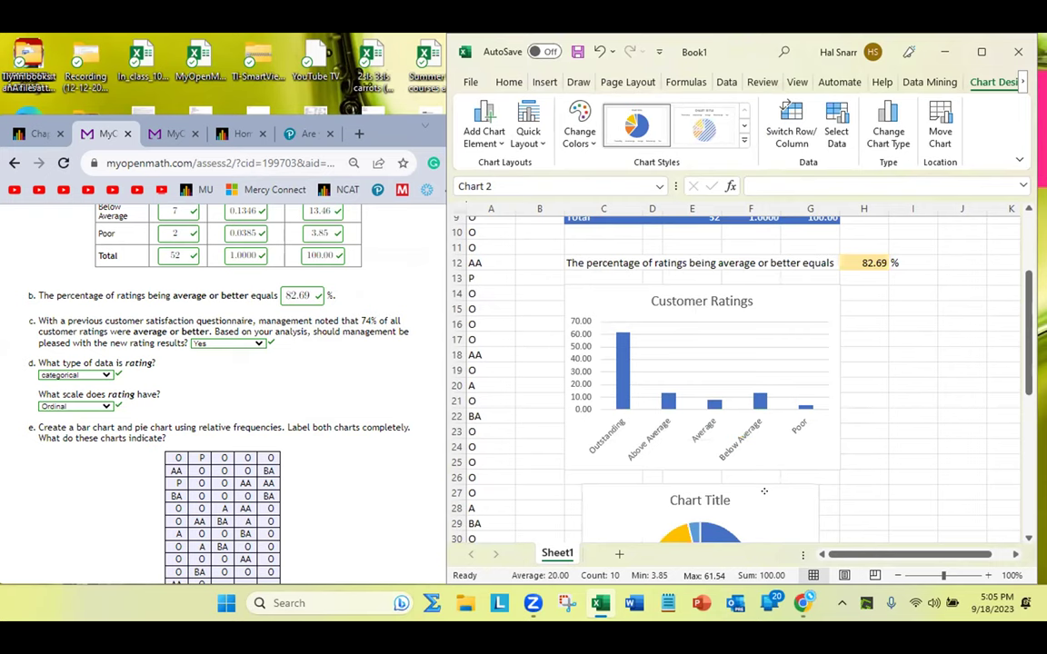
scroll(781, 468, "down", 3)
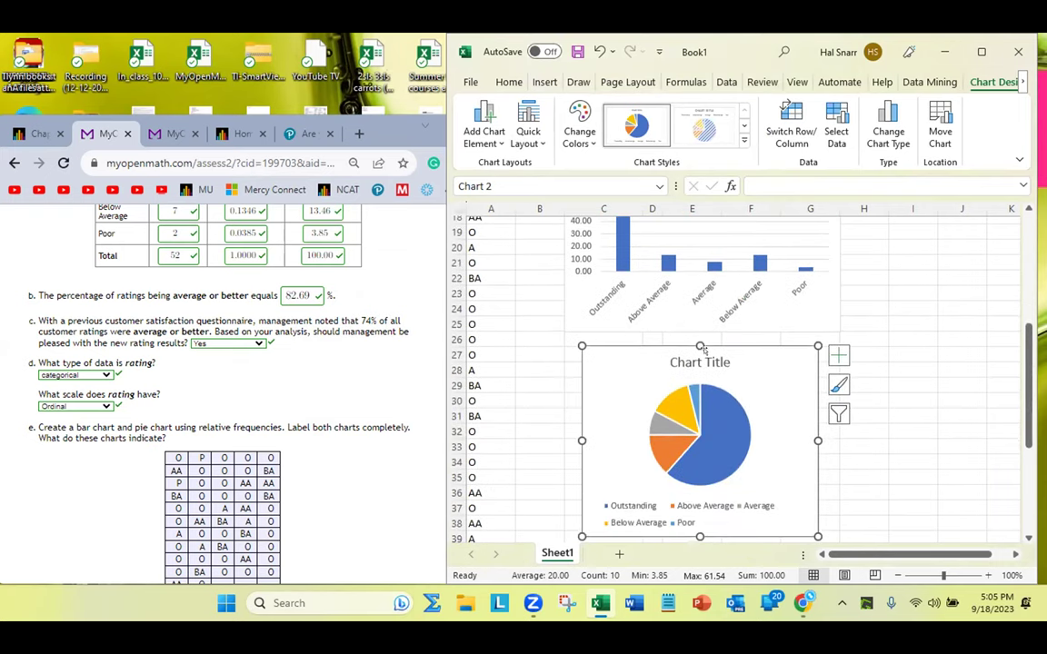
- Change the pie chart's title to Customer Ratings
double_click(693, 360)
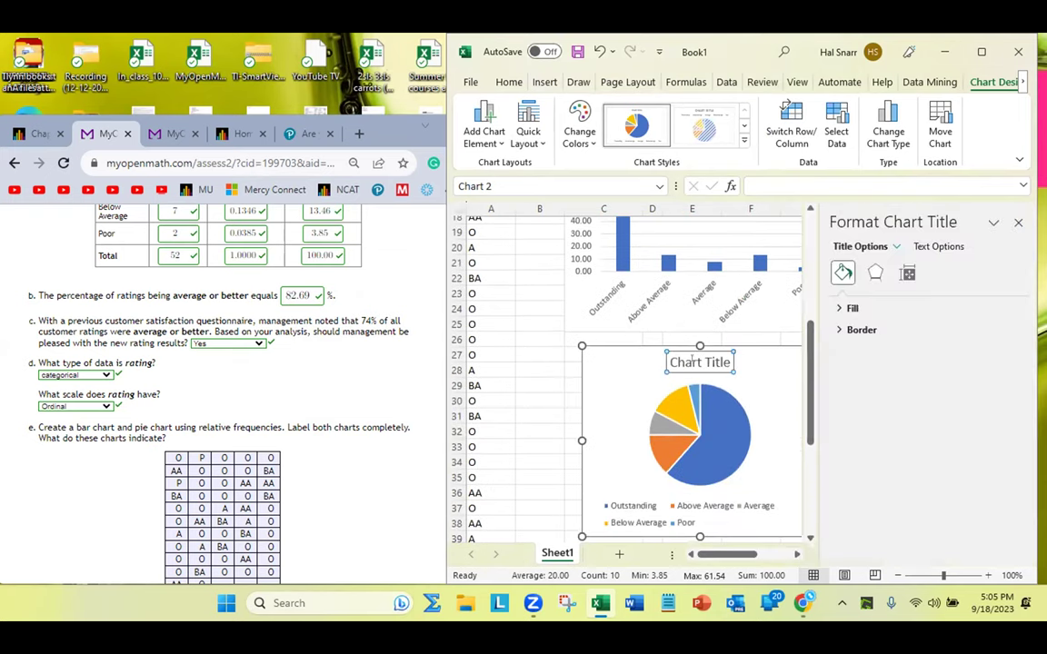
triple_click(693, 361)
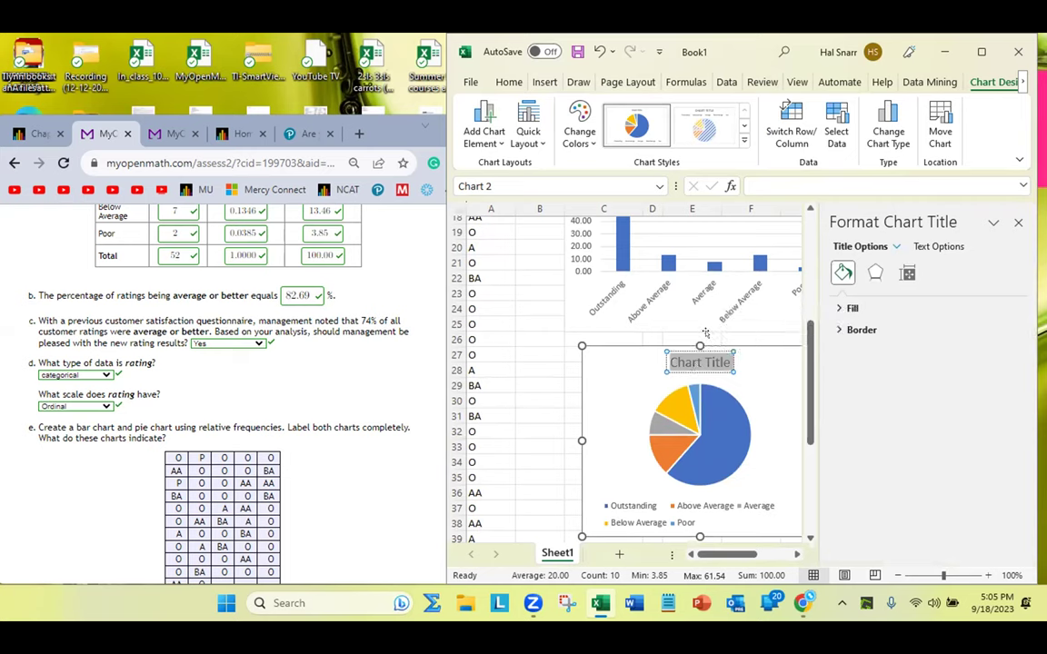
type("Custom")
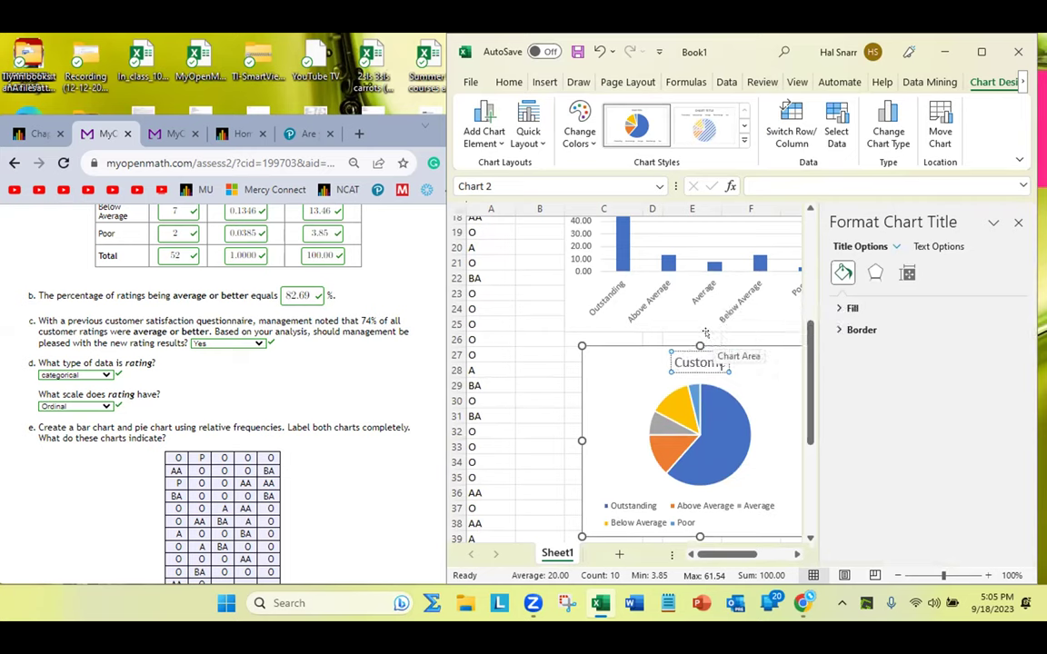
type("er Ratings")
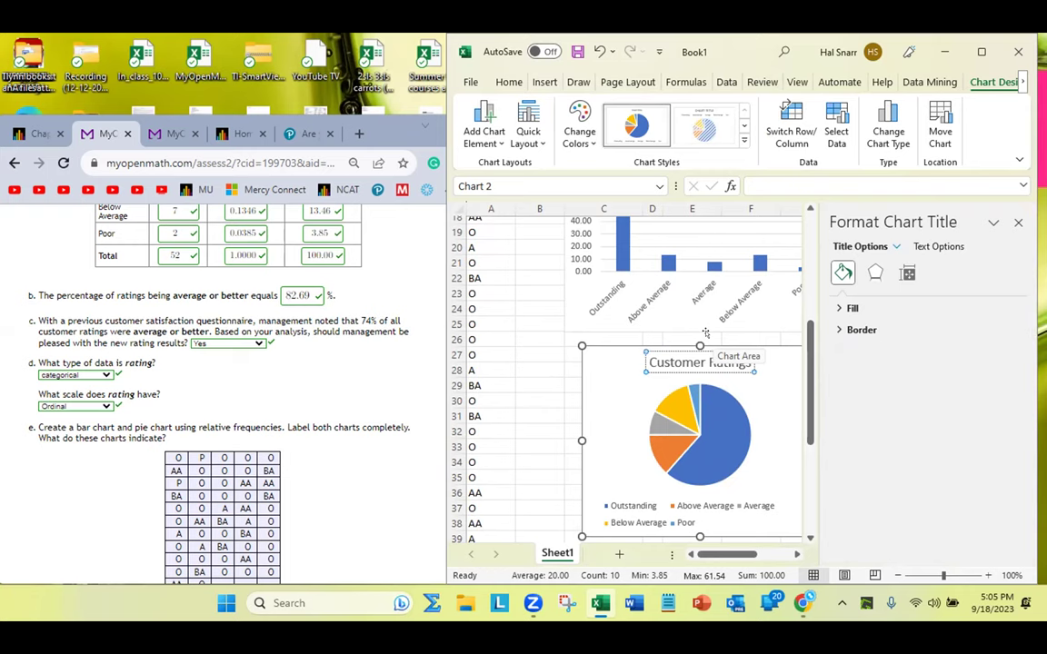
key("Escape")
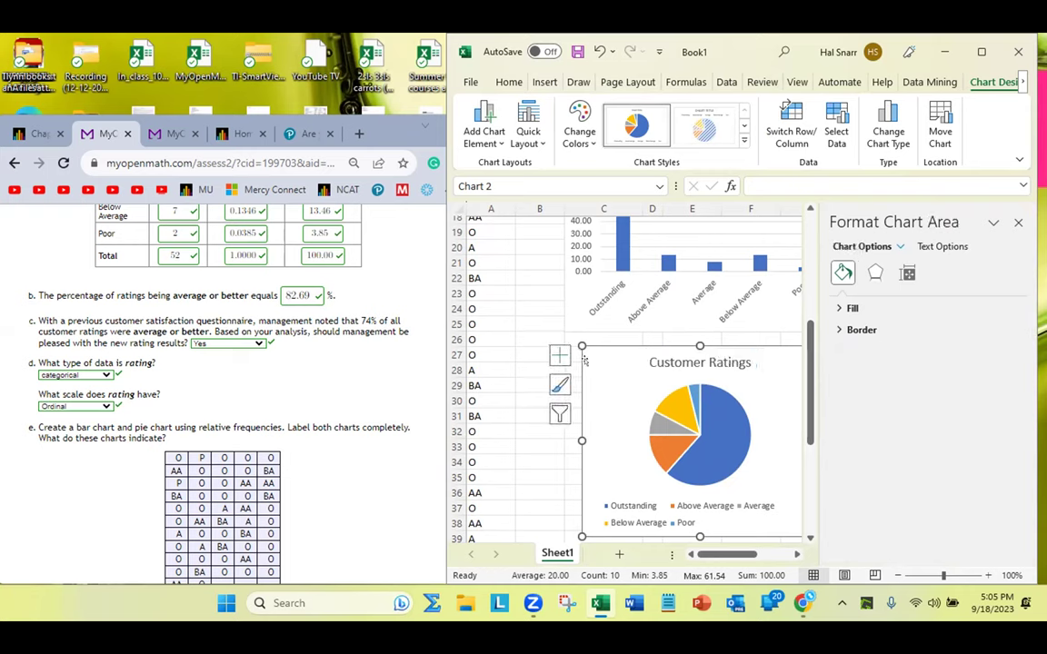
- Resize and align the pie chart directly under the column chart, spanning columns C to G, rows 26 to 37, and close the formatting pane
left_click_drag(581, 348, 557, 338)
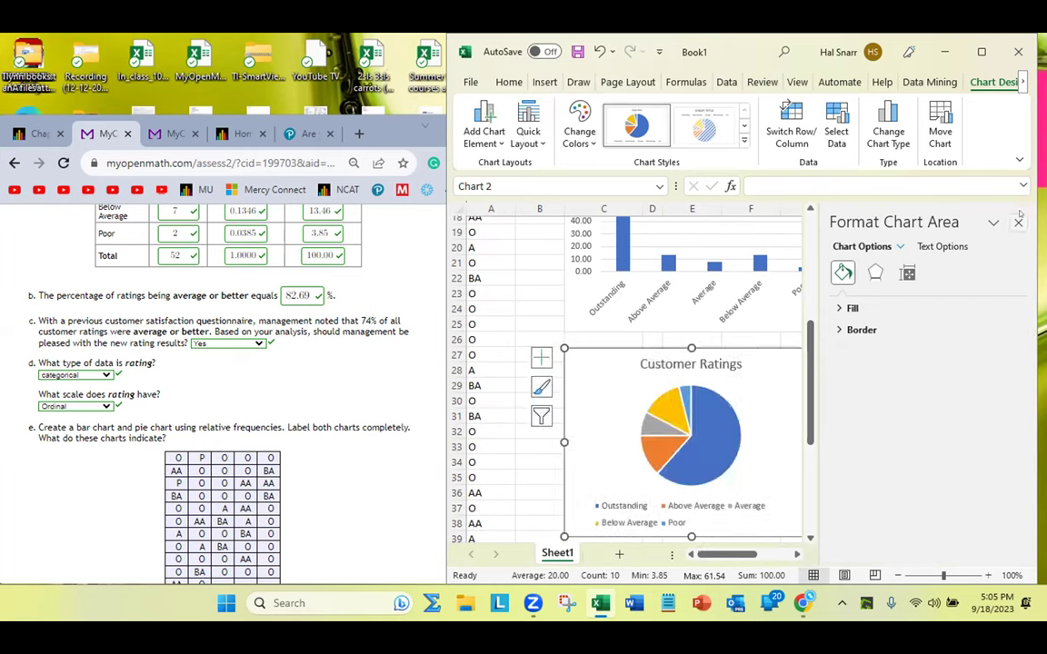
left_click(1017, 221)
left_click_drag(817, 348, 841, 349)
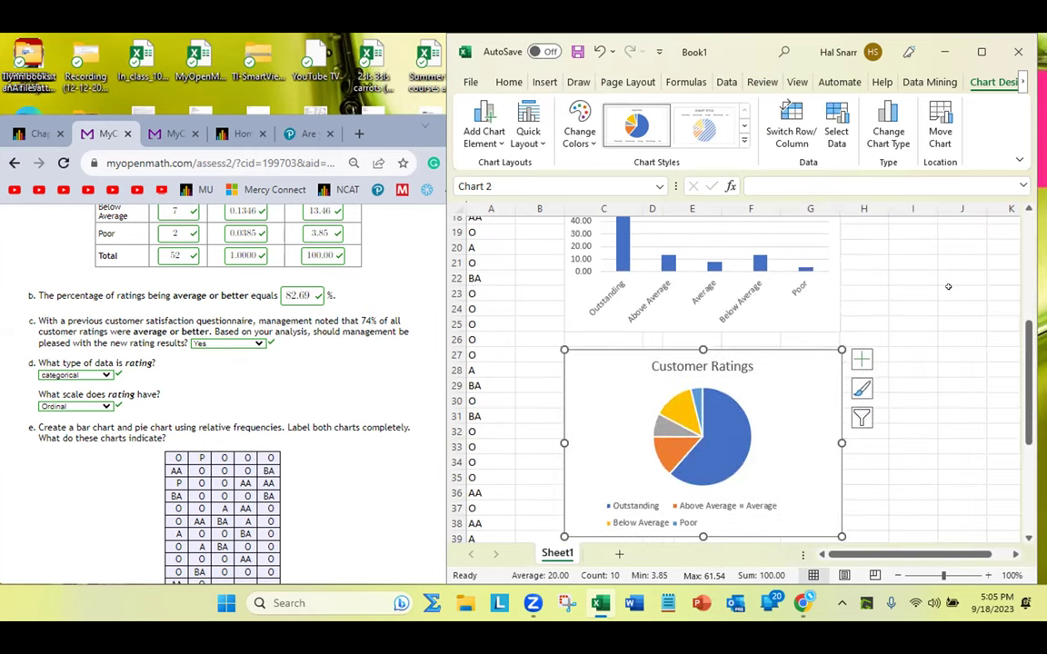
left_click_drag(780, 366, 779, 349)
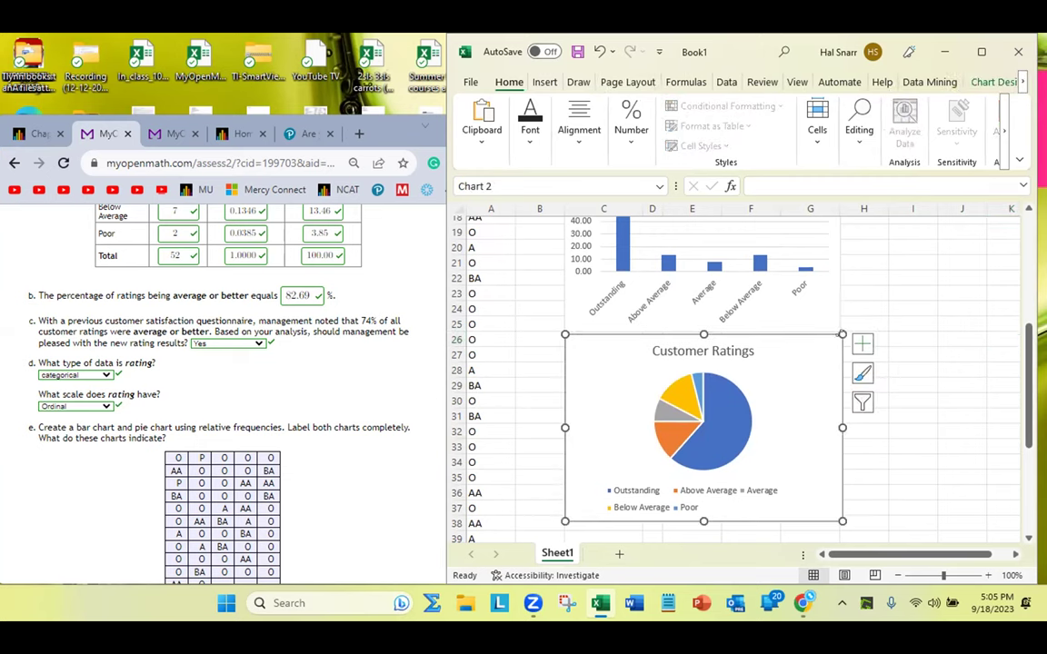
left_click_drag(841, 336, 829, 337)
left_click(874, 353)
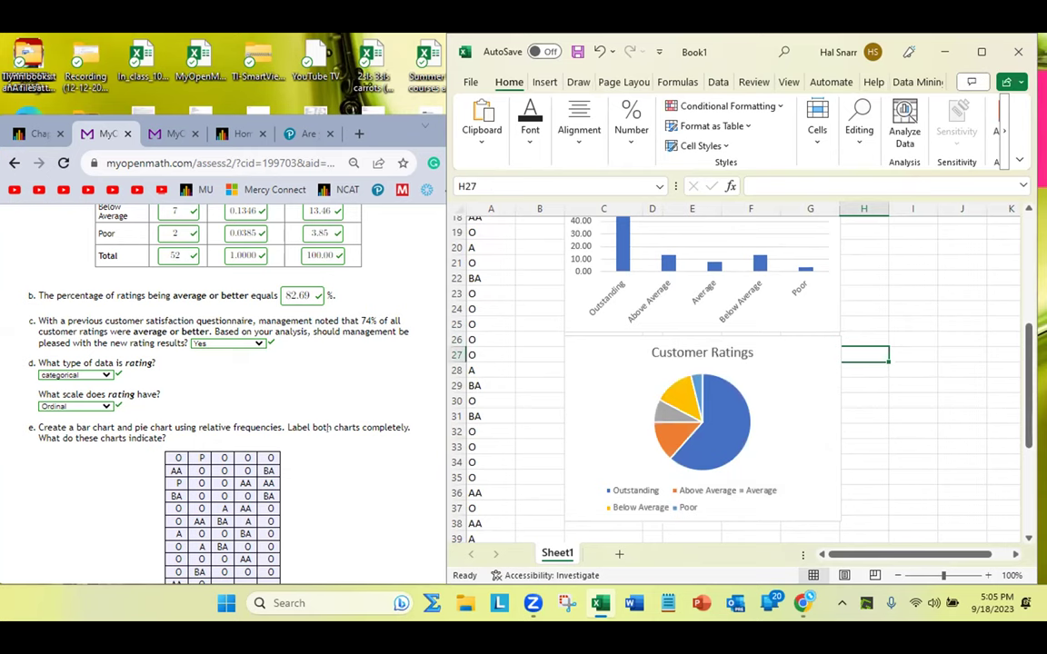
- Try the different legend positions on the pie chart, set the legend to Top, and allow it to overlap the chart
scroll(291, 377, "up", 2)
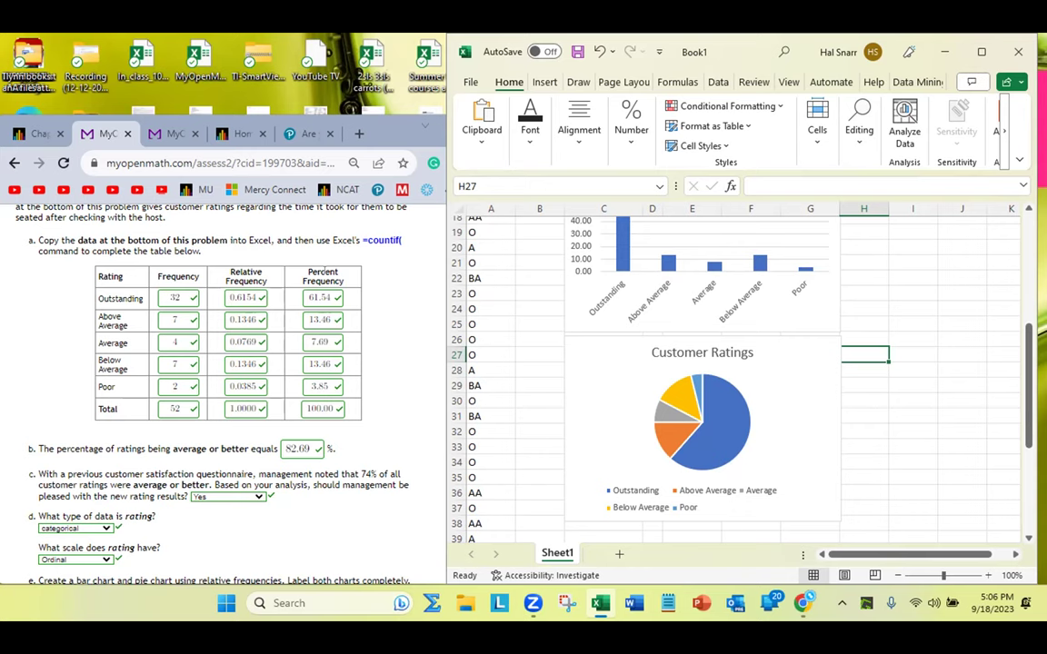
left_click(724, 490)
right_click(725, 491)
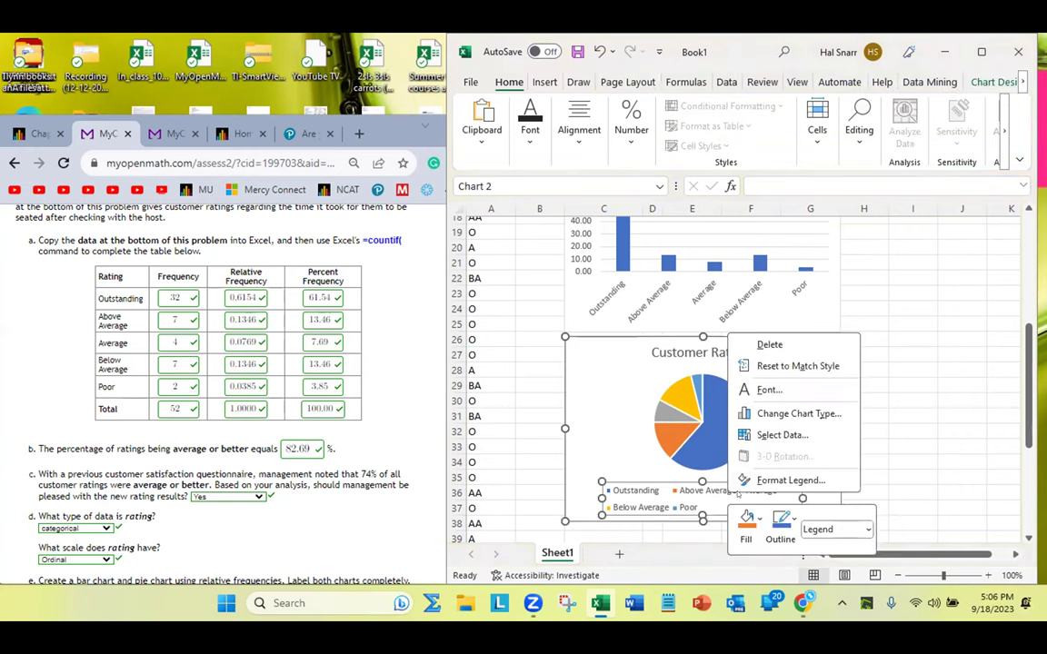
left_click(789, 474)
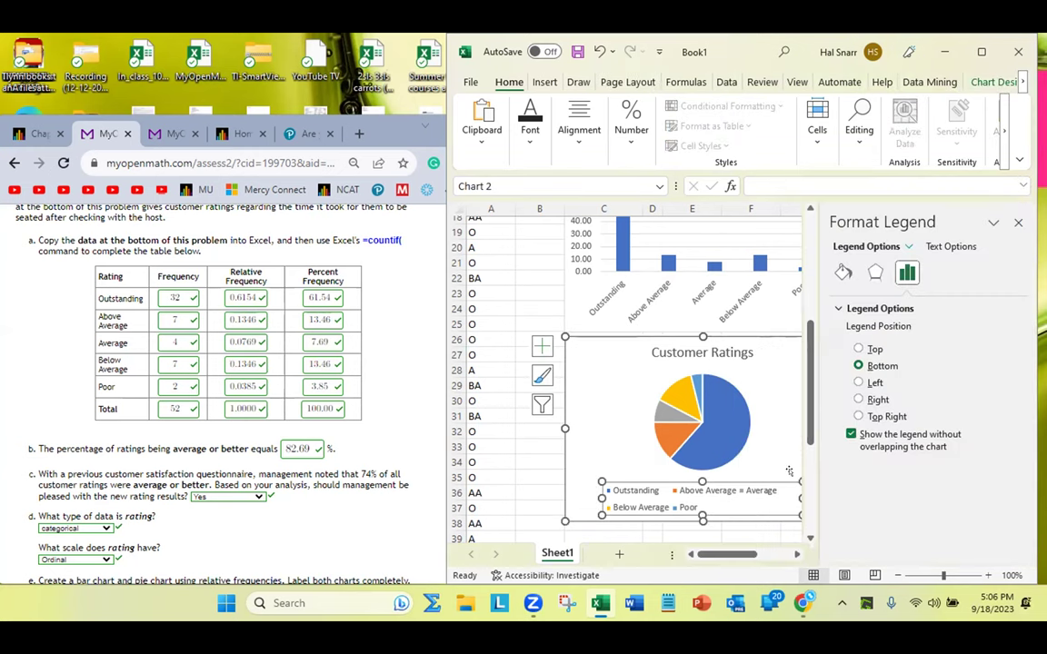
left_click(858, 416)
left_click(857, 400)
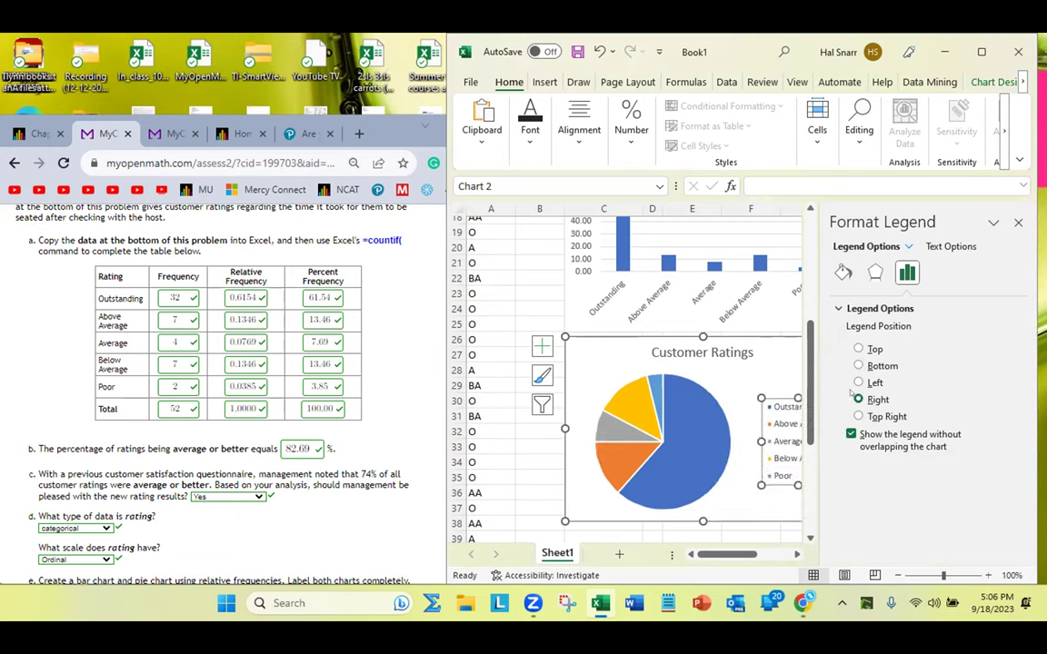
left_click(857, 382)
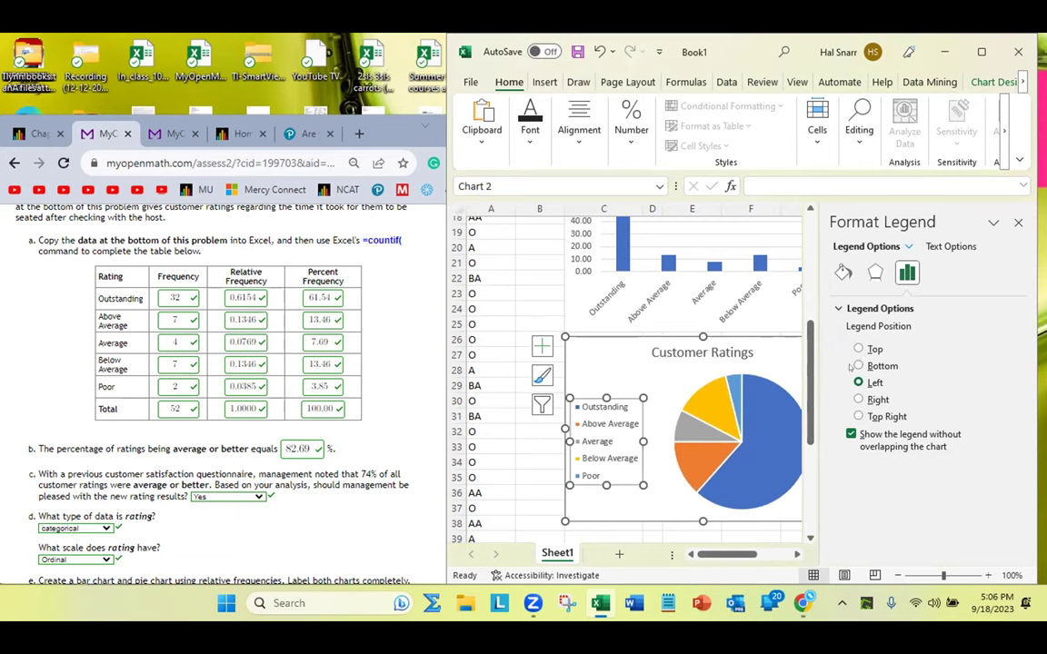
left_click(858, 364)
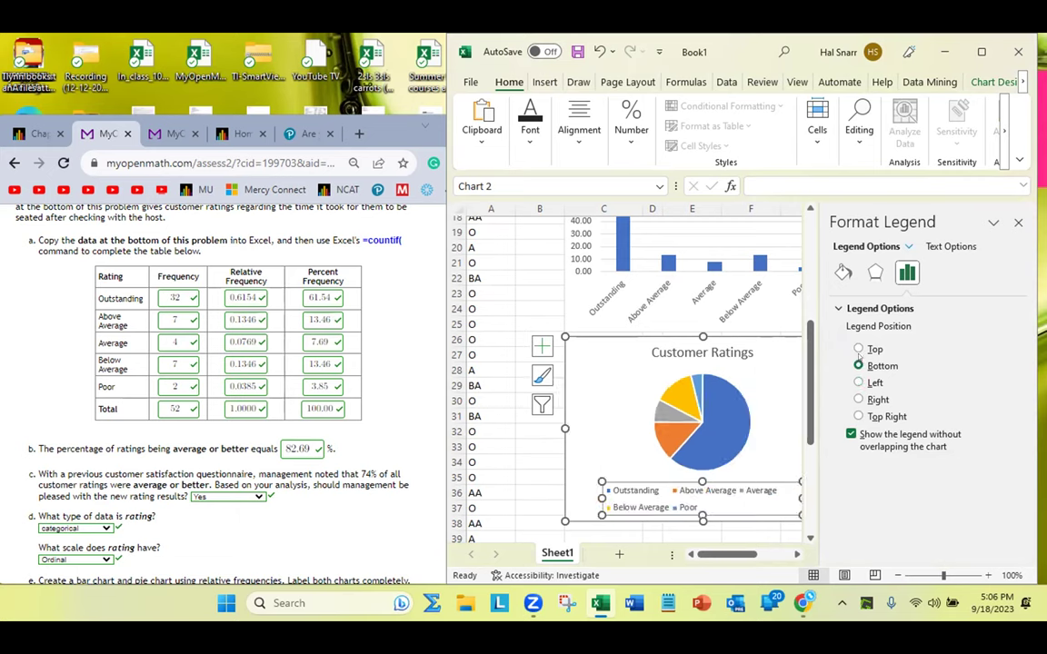
left_click(858, 349)
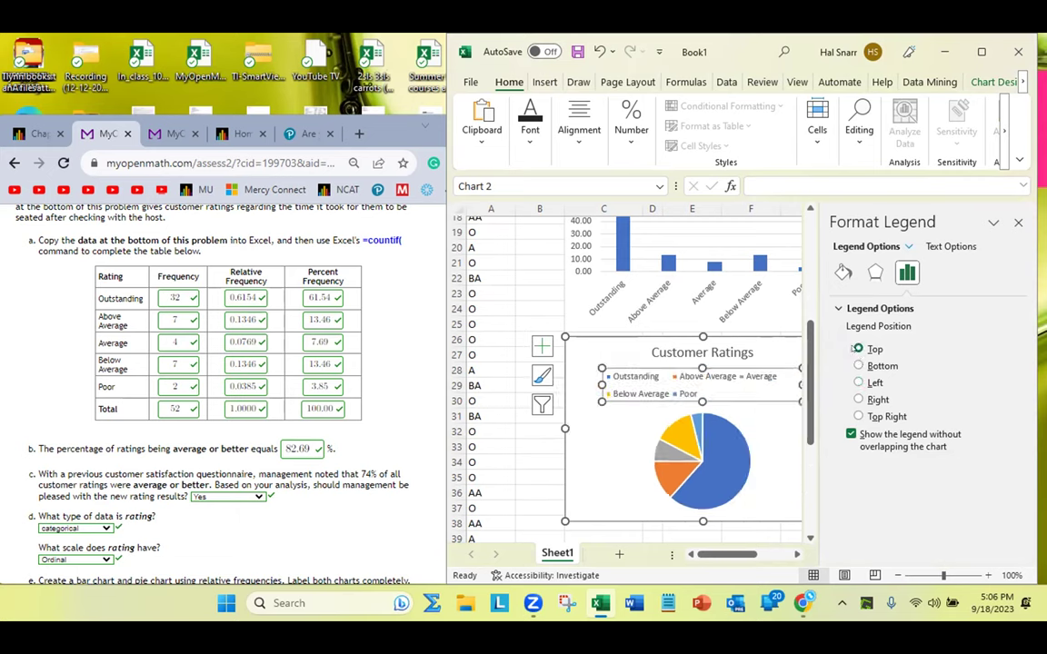
left_click(850, 435)
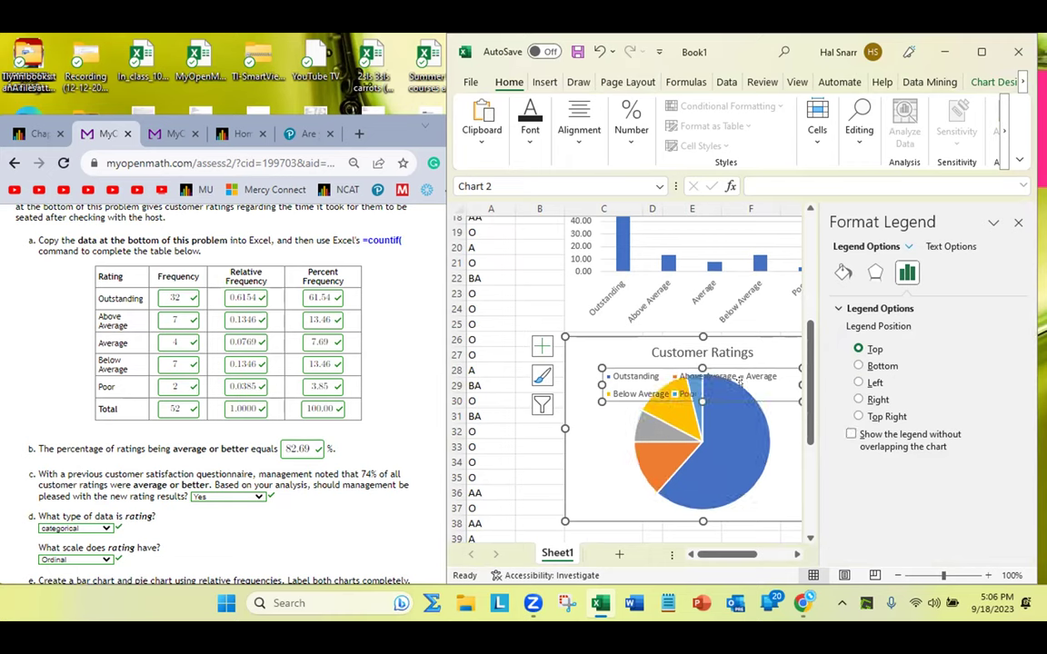
- Delete the Average entry from the pie chart's legend, undo the deletion of the whole chart, and close the formatting pane
left_click(759, 375)
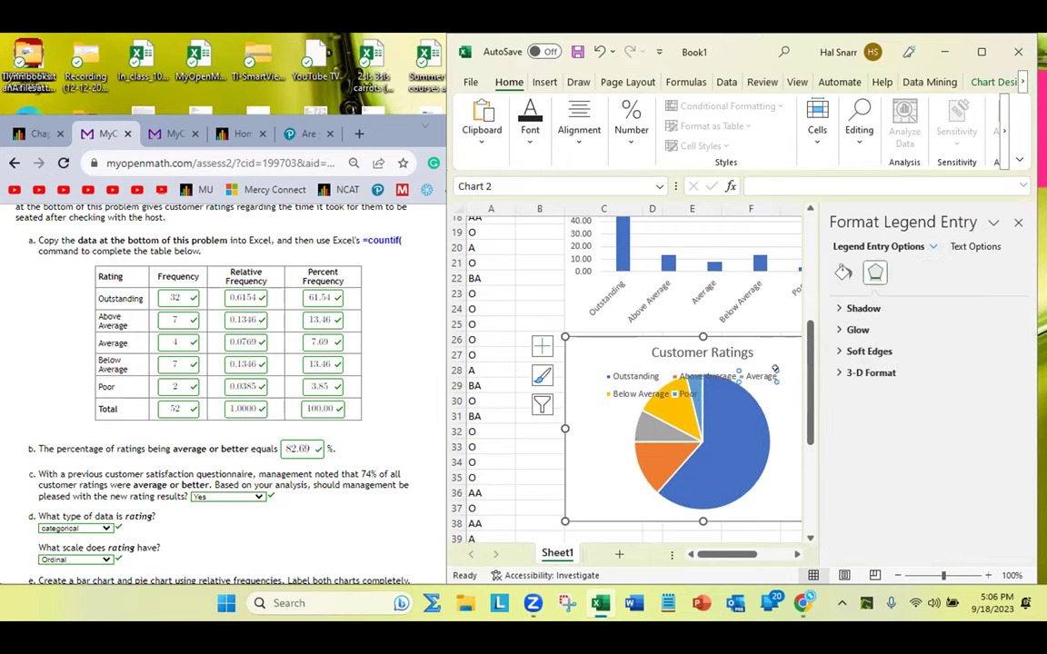
left_click(700, 338)
key("Delete")
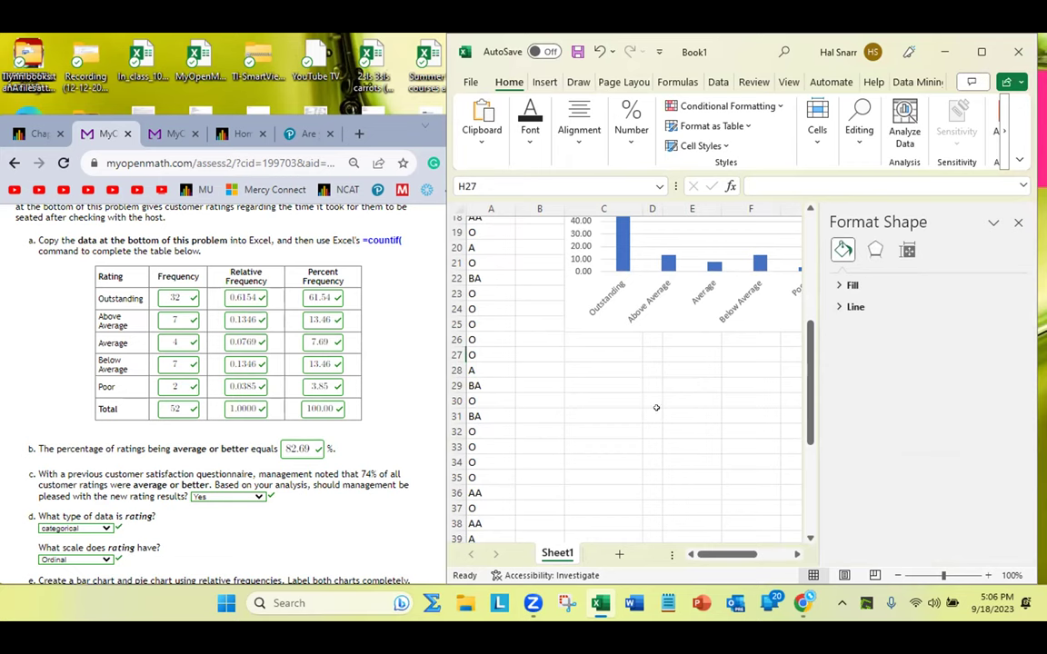
key("ctrl+z")
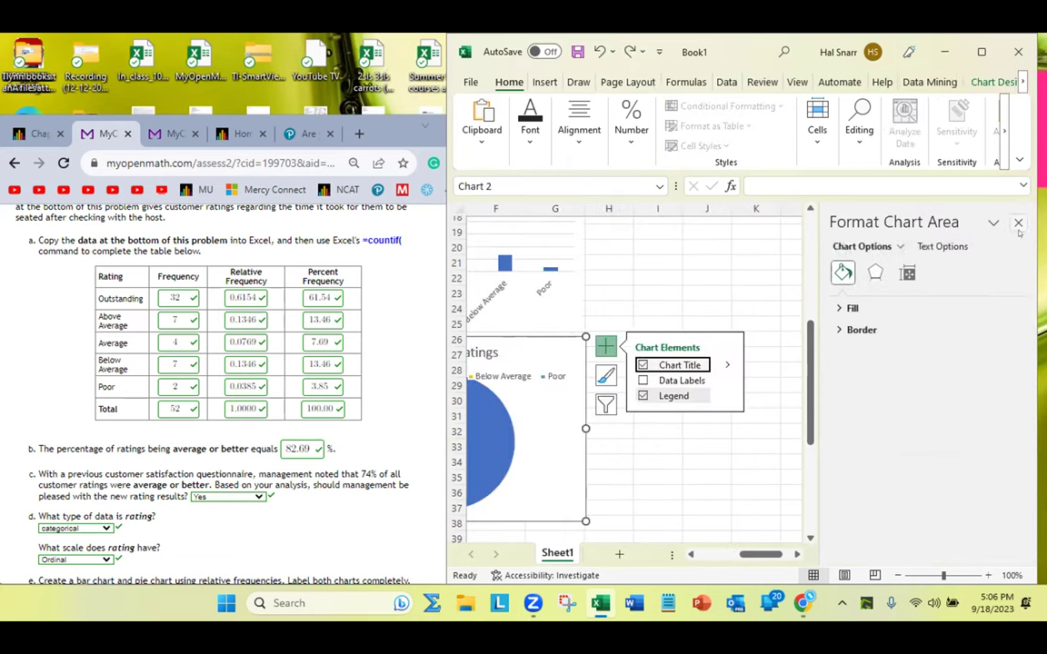
left_click(1017, 223)
left_click(699, 504)
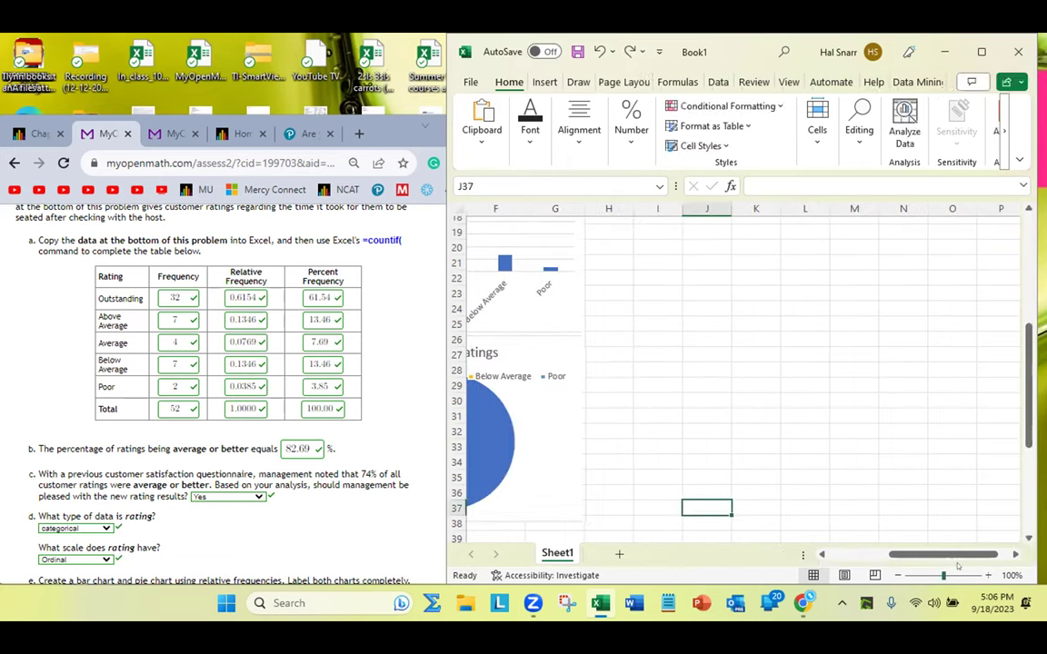
- Check the pie series' formatting options and add data labels to the pie chart's slices
left_click_drag(904, 554, 863, 555)
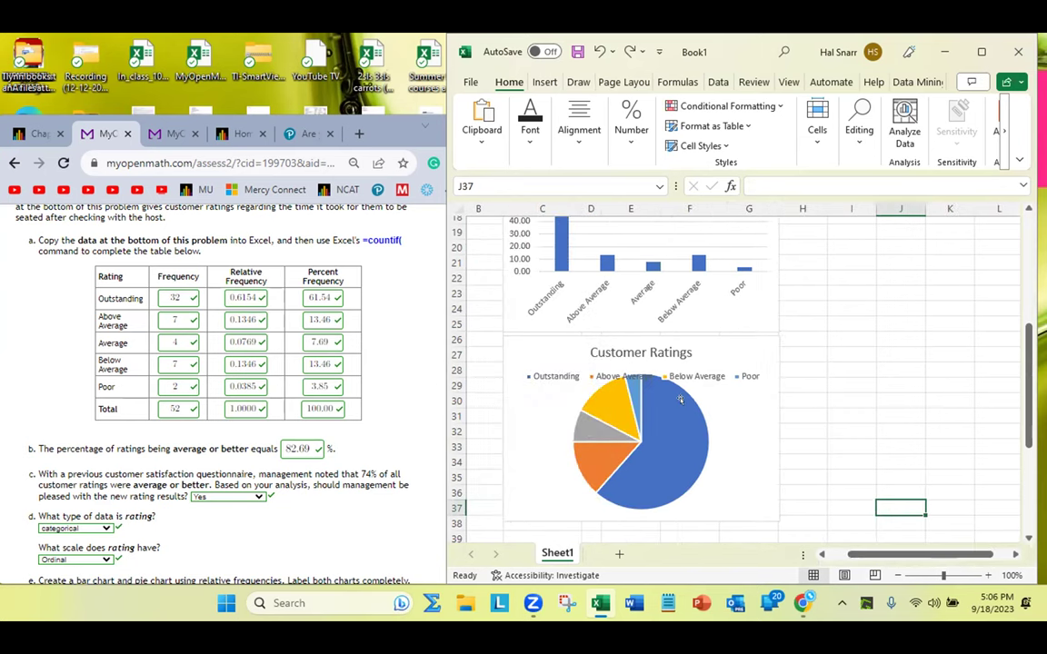
right_click(676, 423)
right_click(663, 434)
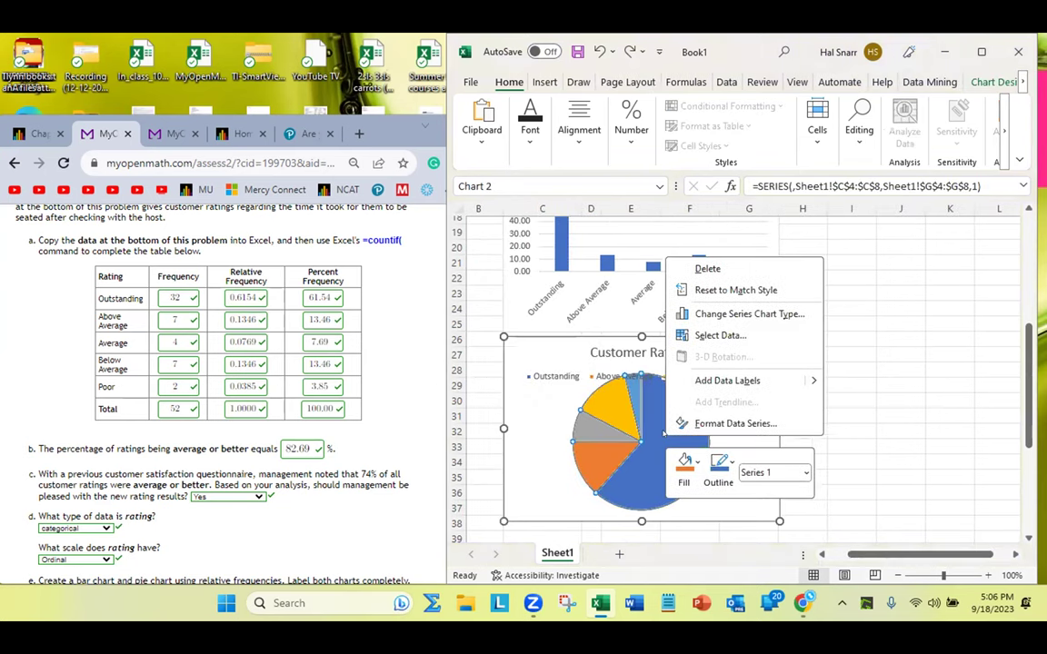
right_click(643, 481)
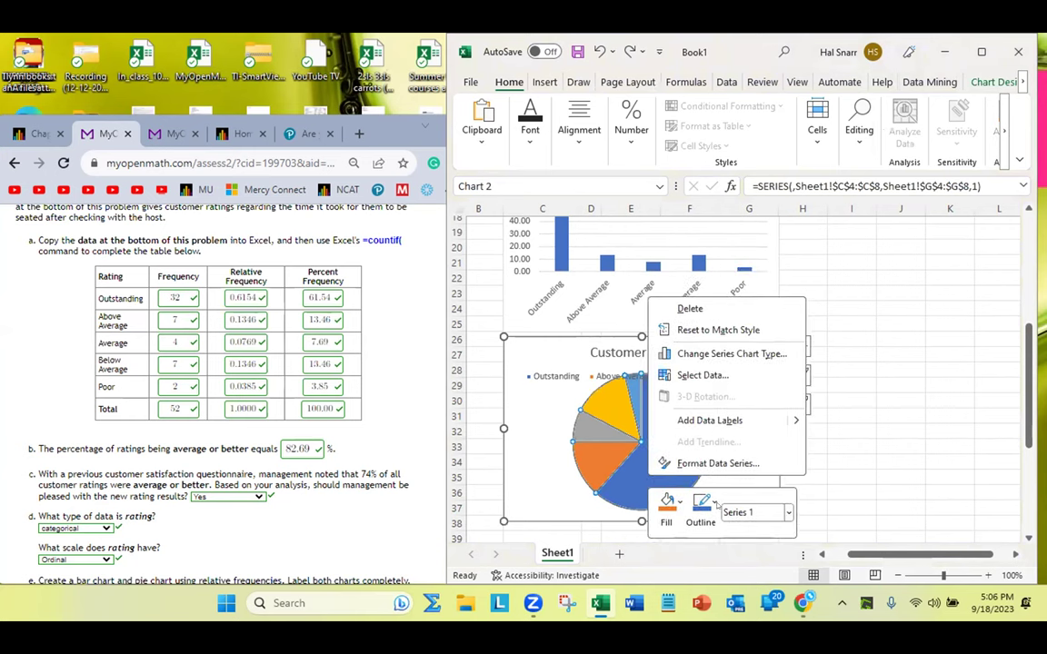
left_click(718, 462)
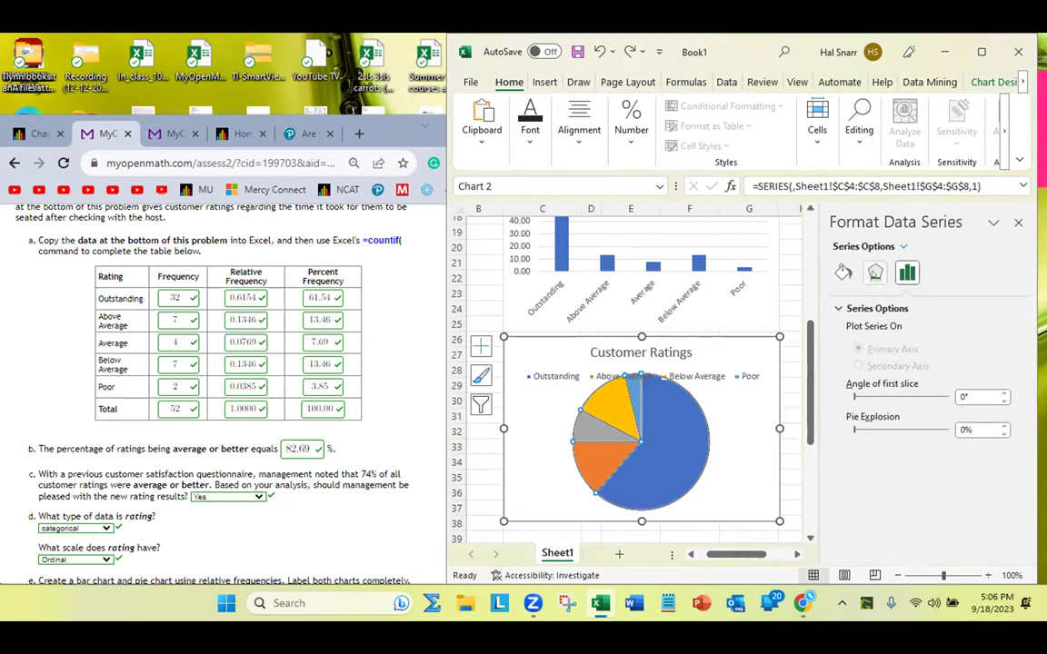
left_click(875, 272)
left_click(843, 272)
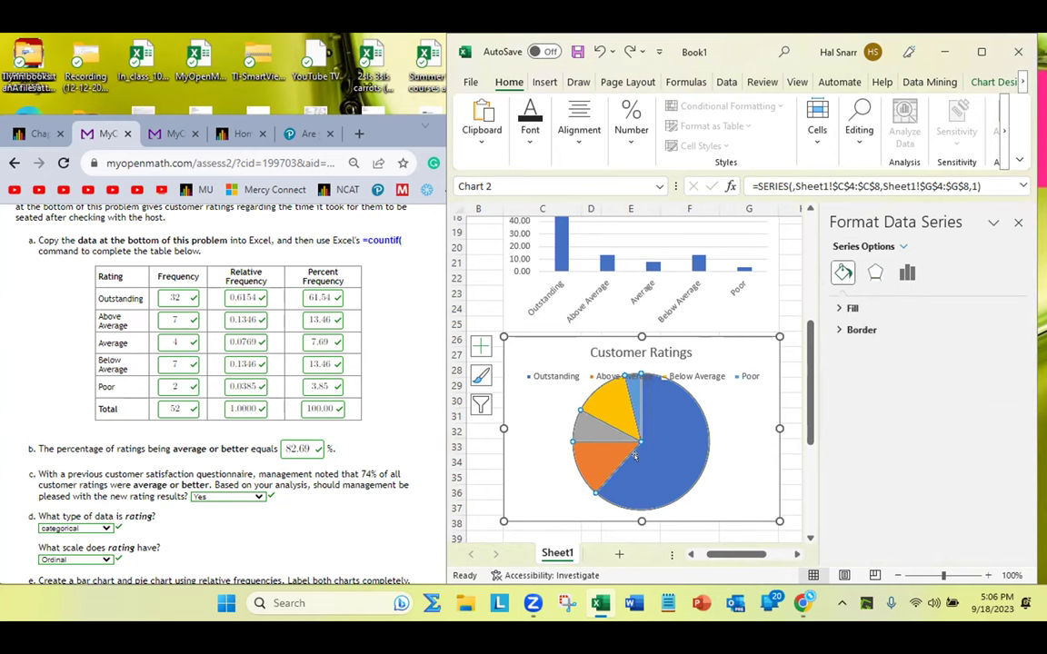
right_click(667, 463)
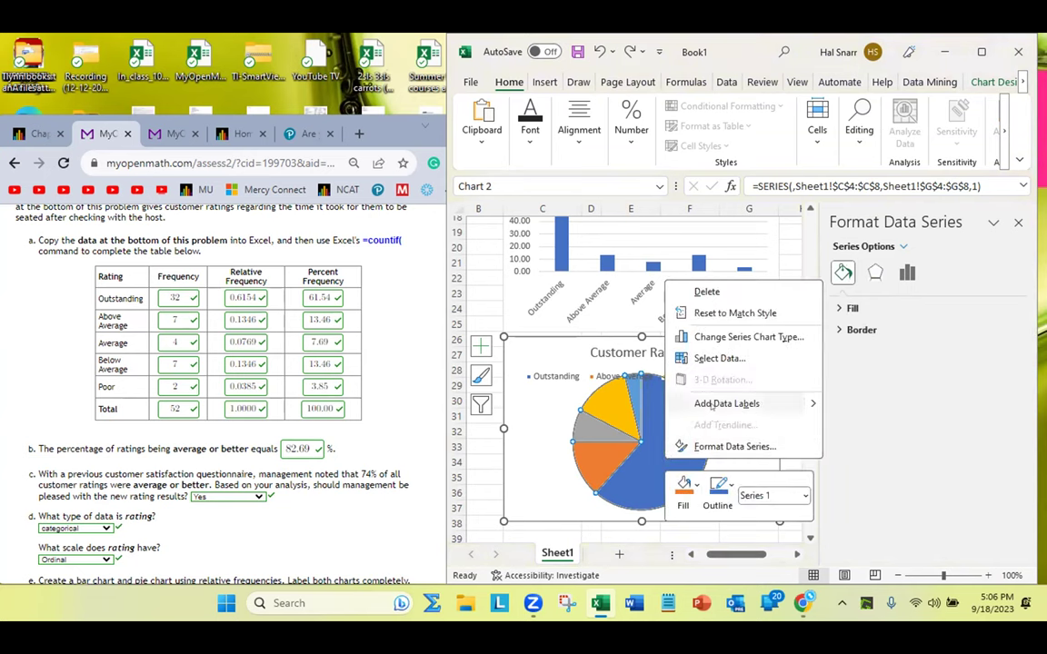
left_click(713, 405)
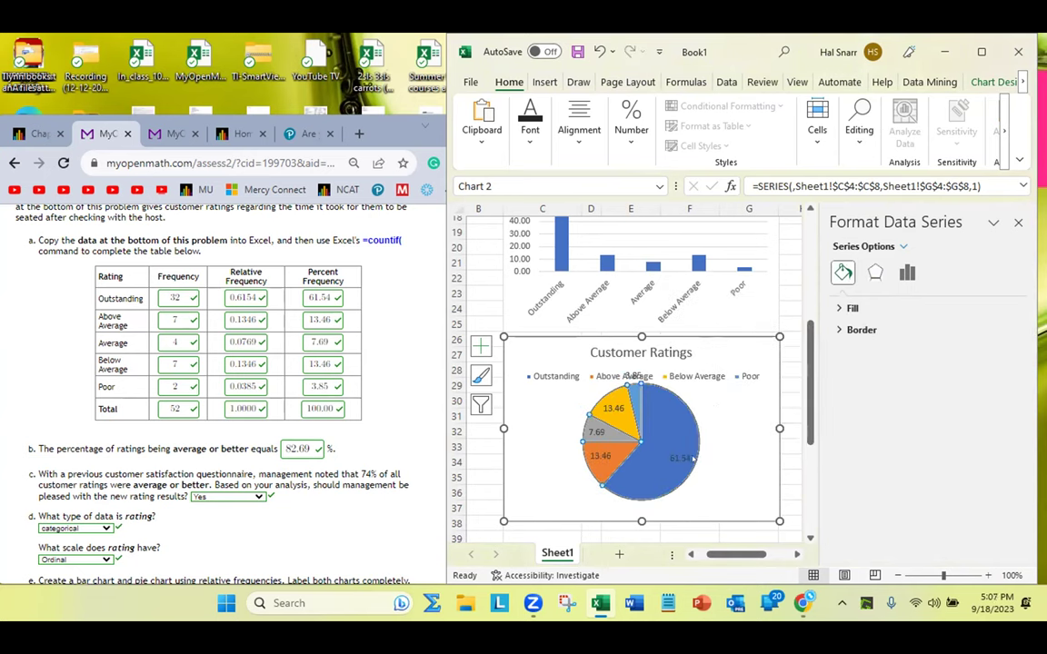
- Try the series name in the pie's data labels, remove it, and add the rating names from cells C4:C8 to the labels instead
right_click(693, 459)
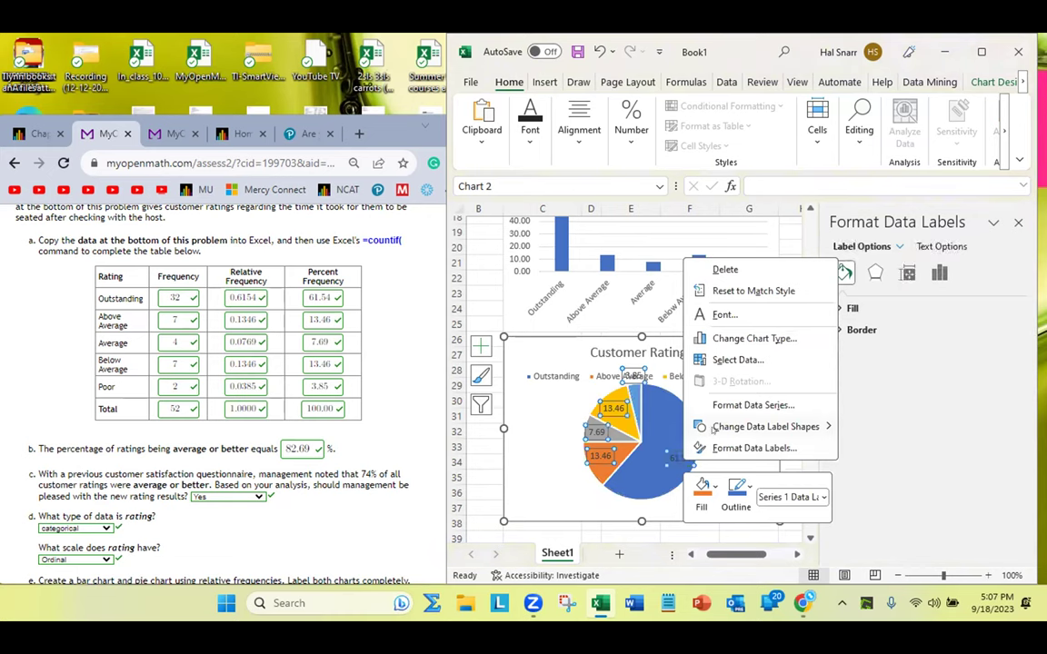
mouse_move(736, 427)
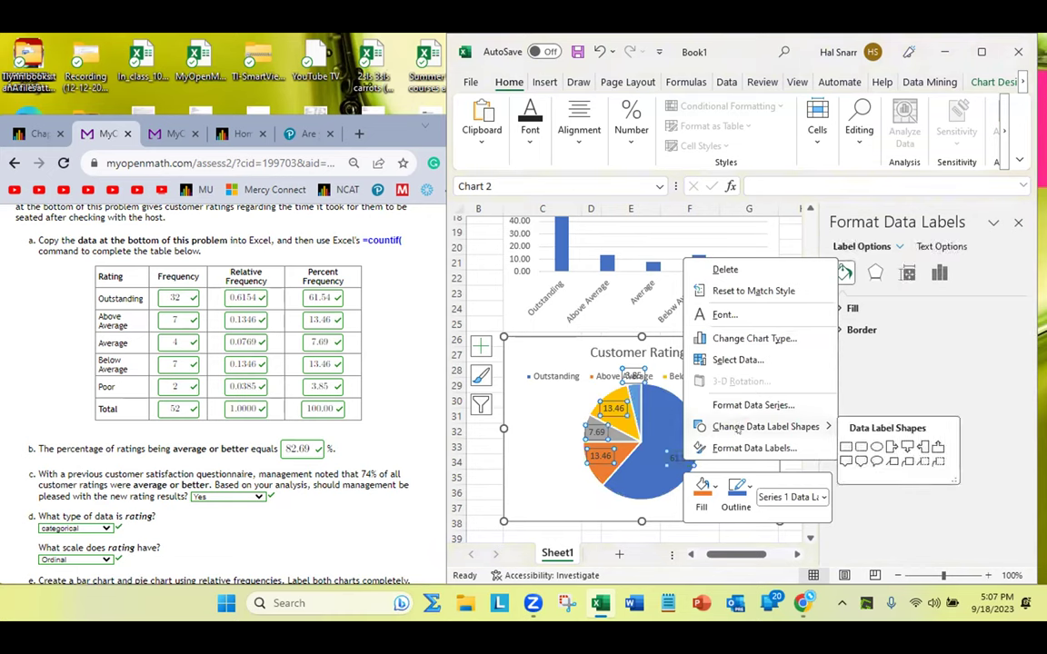
left_click(754, 448)
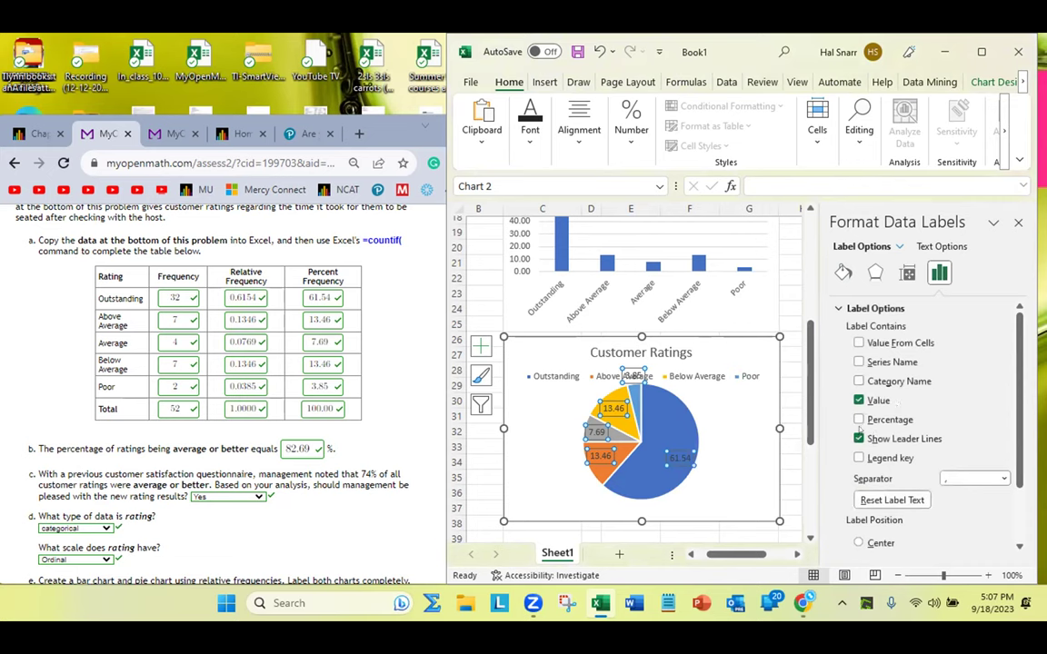
left_click(859, 362)
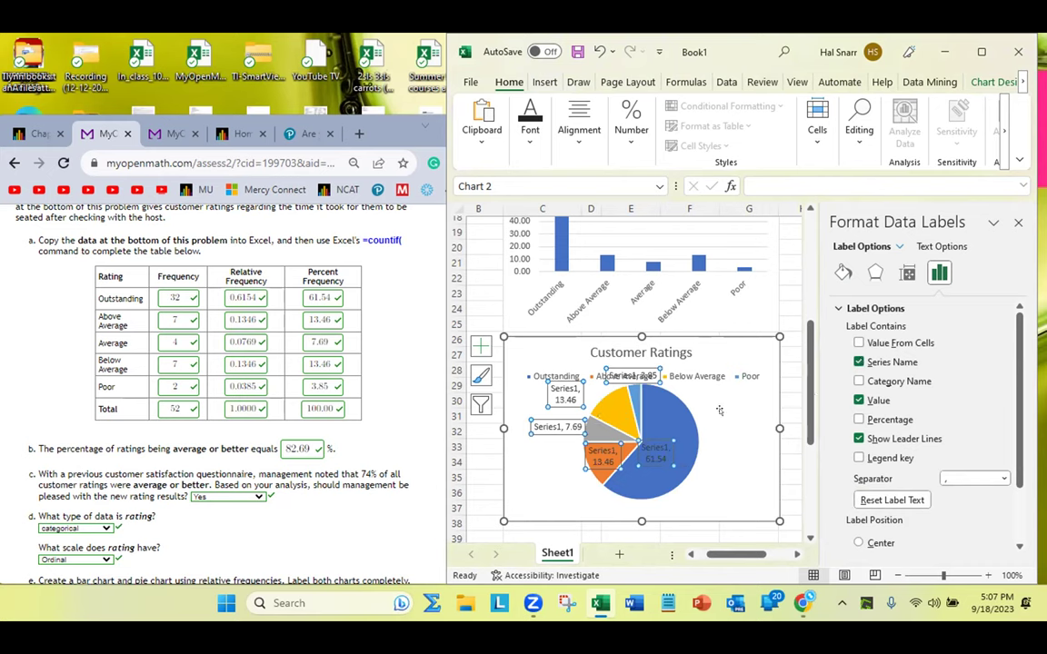
left_click(859, 362)
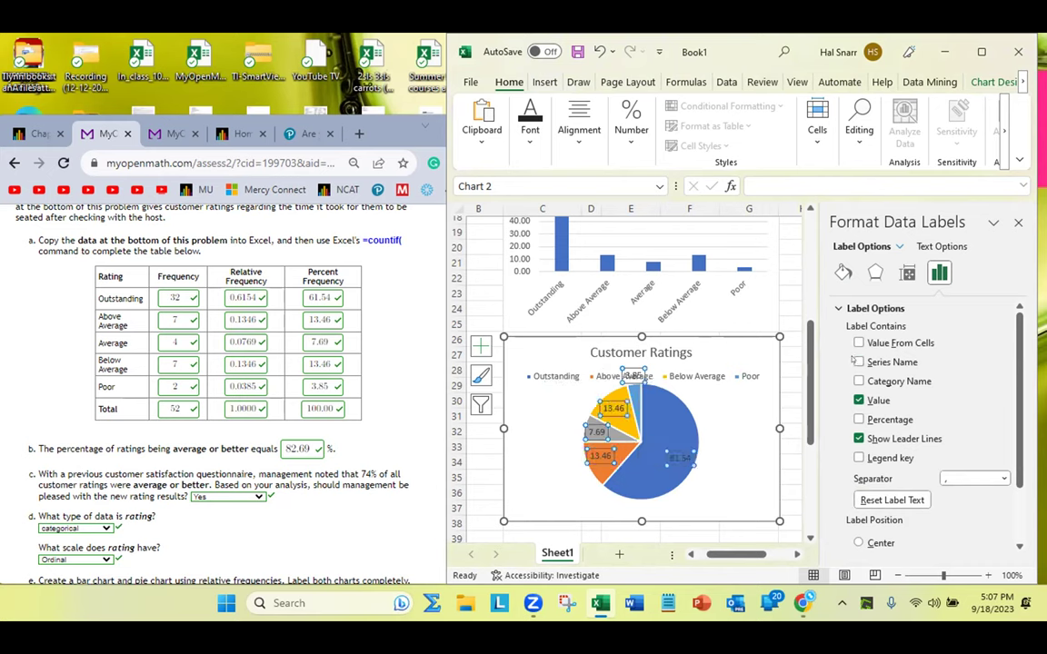
left_click(858, 342)
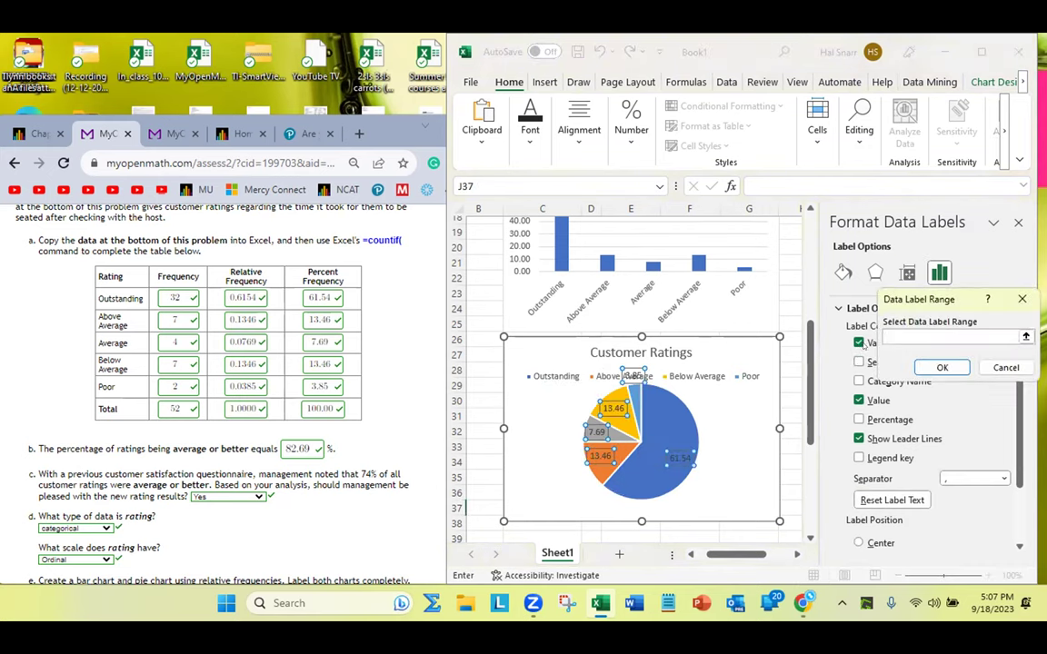
scroll(543, 331, "up", 5)
scroll(543, 332, "up", 1)
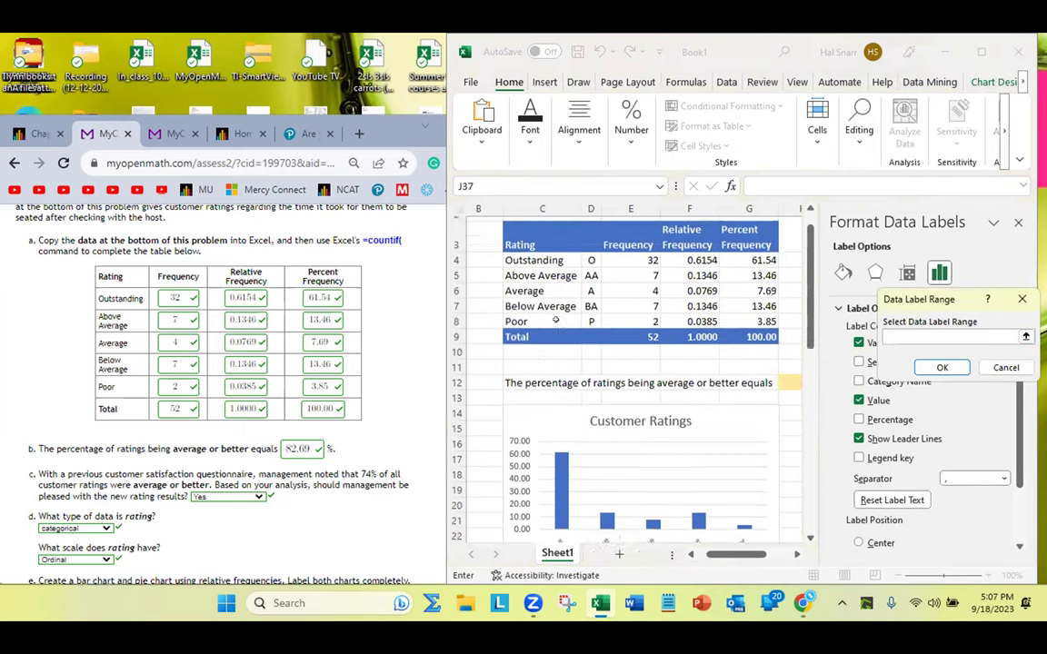
left_click_drag(527, 278, 547, 337)
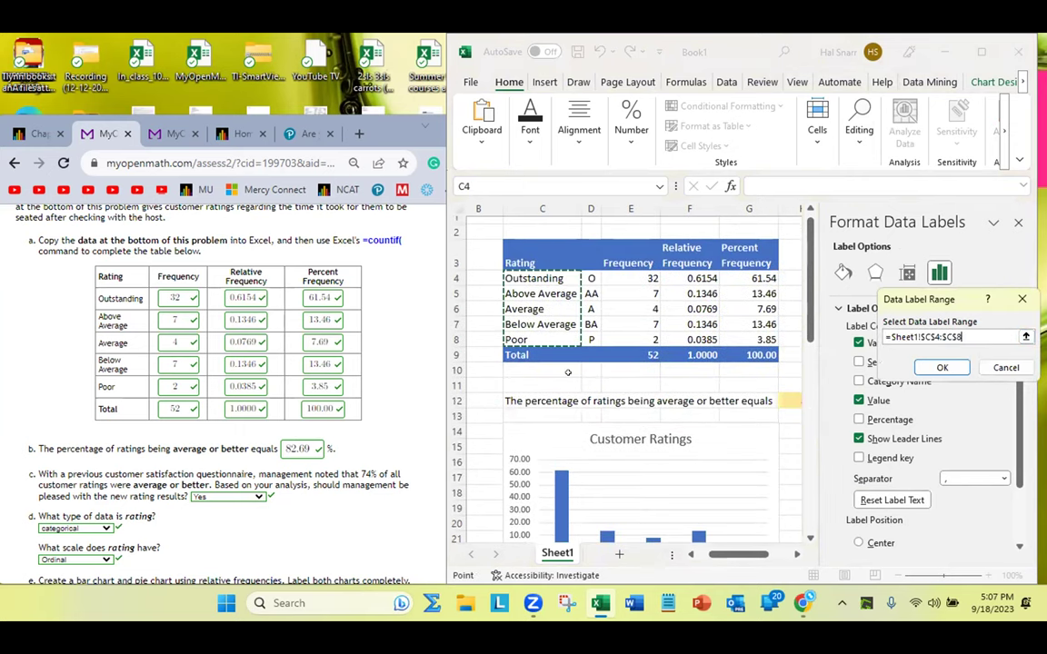
left_click(938, 366)
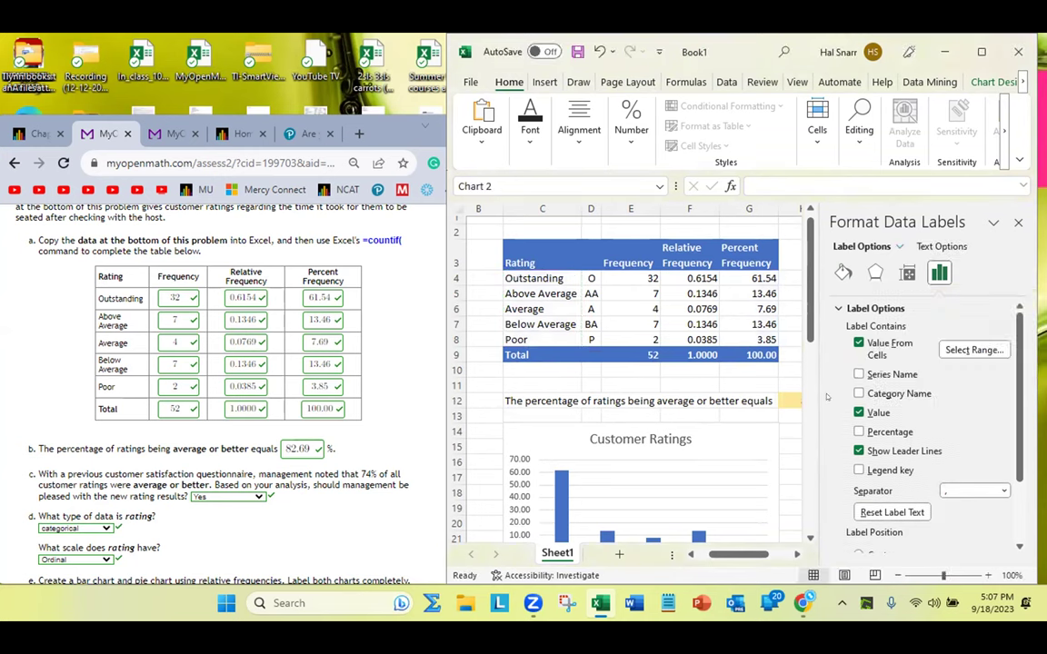
- Delete the pie chart's legend
scroll(790, 392, "down", 5)
scroll(790, 392, "down", 2)
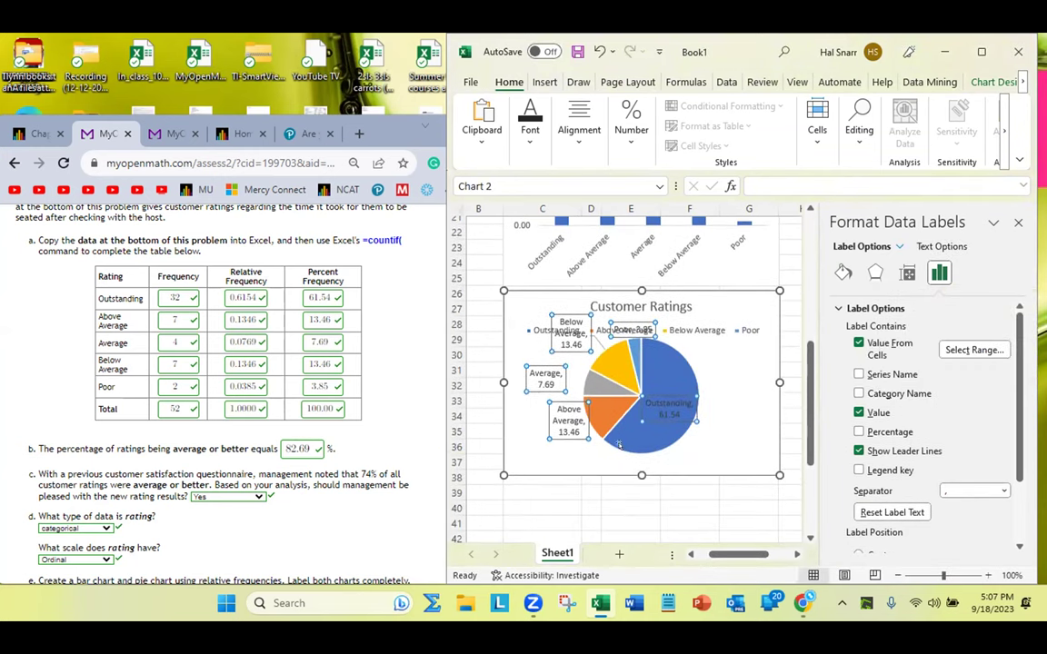
left_click(704, 332)
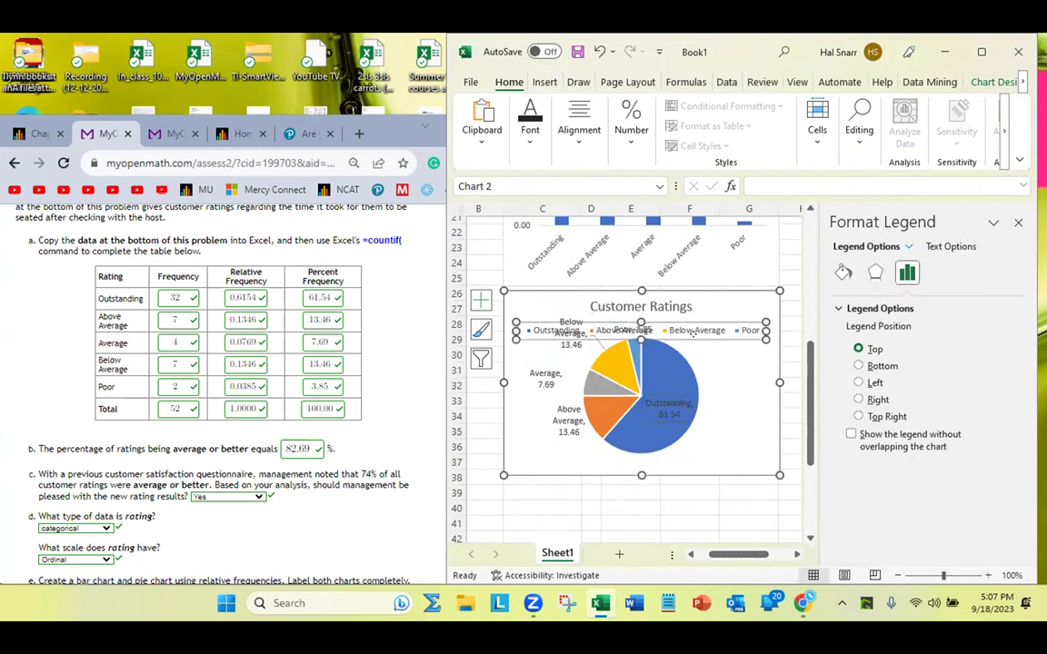
key("Delete")
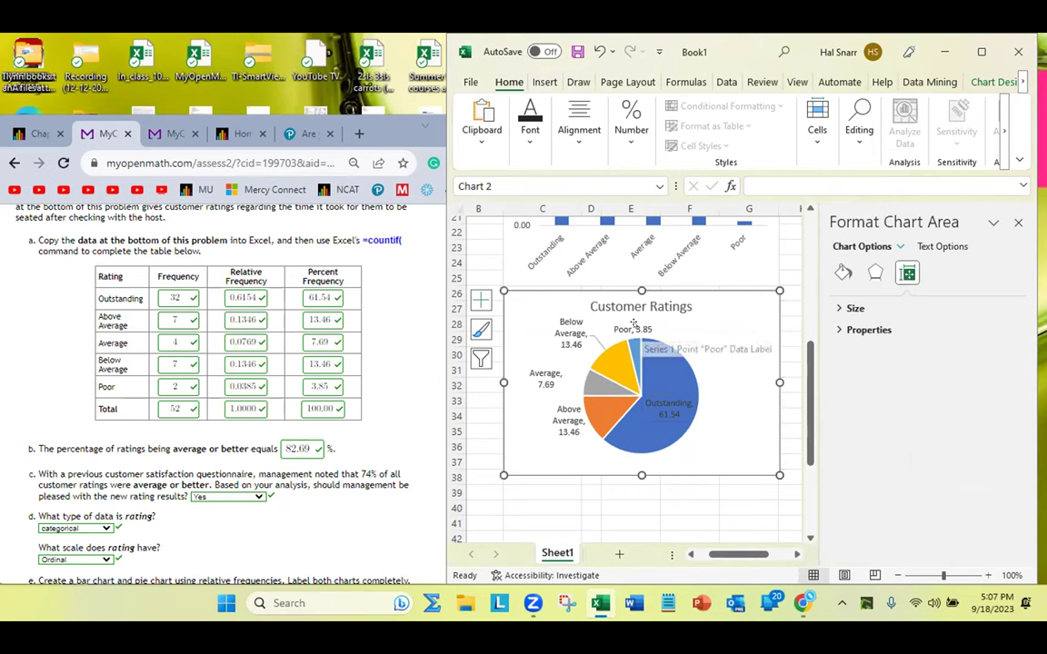
- Move the Poor data label slightly up and to the right so it sits above its slice
left_click(638, 325)
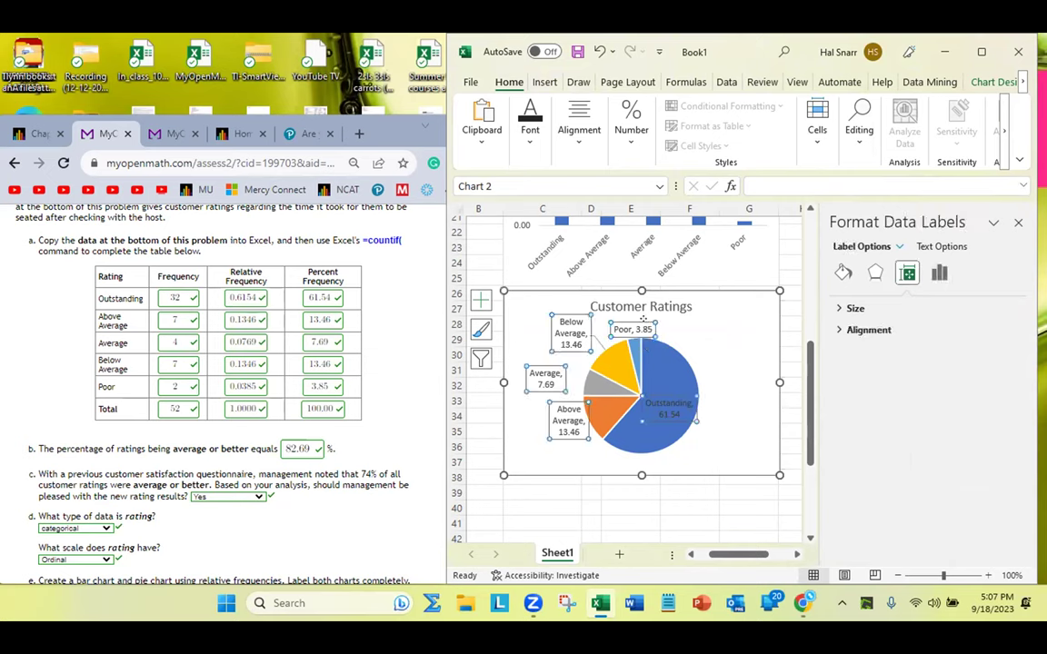
left_click(636, 329)
mouse_move(636, 329)
left_mouse_down()
mouse_move(681, 357)
mouse_move(618, 318)
mouse_move(646, 325)
left_mouse_up()
left_click(754, 361)
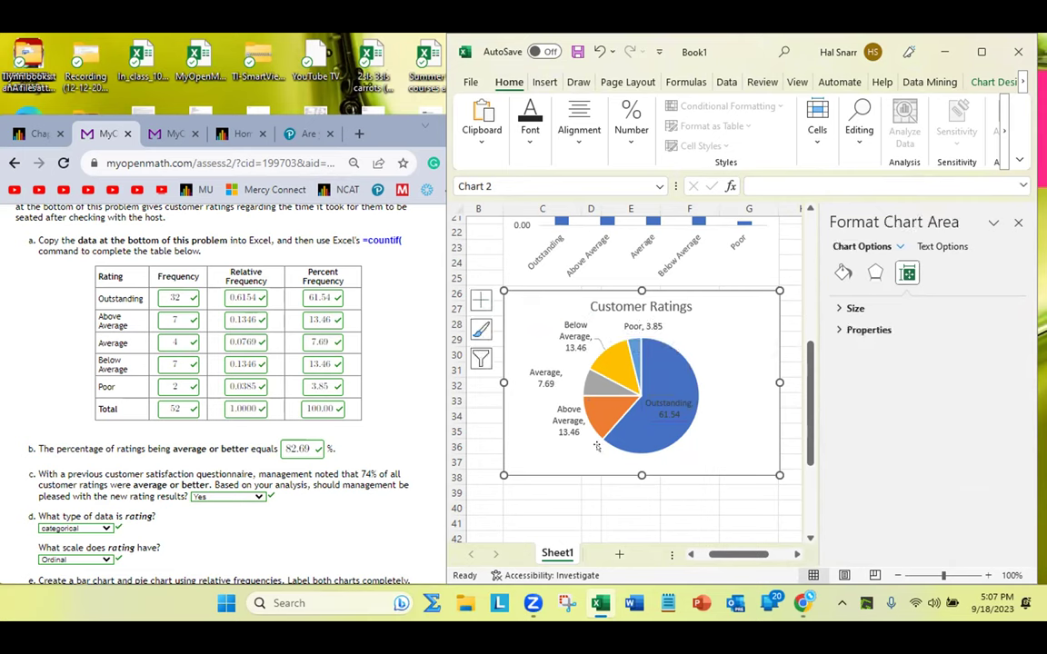
- Move the Average data label close to the outer edge of the gray slice
left_click(541, 373)
left_click(541, 369)
left_click_drag(542, 369, 582, 367)
left_click(562, 365)
left_click(567, 371)
left_click(568, 372)
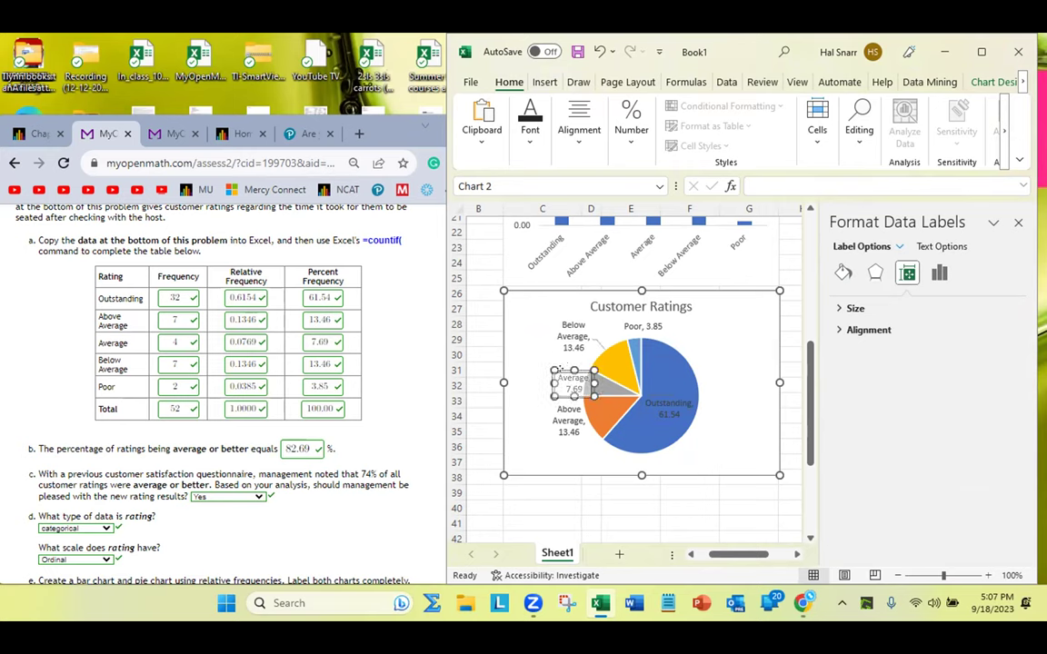
left_click_drag(556, 362, 544, 358)
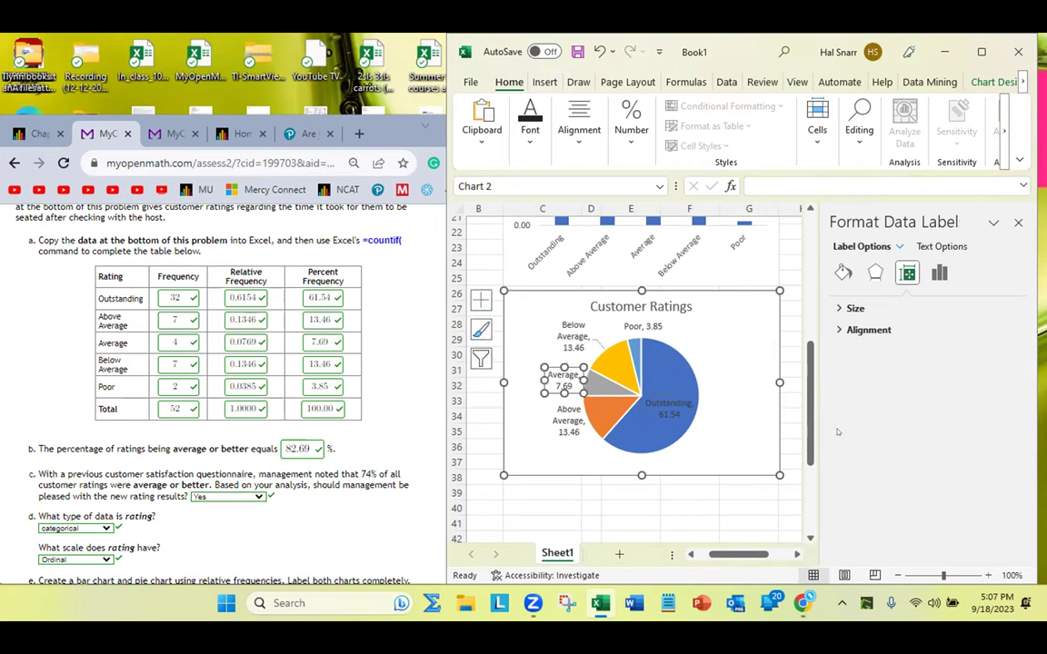
- Remove the values from the pie chart's data labels, keeping only the rating names
left_click(656, 323)
left_click(655, 324)
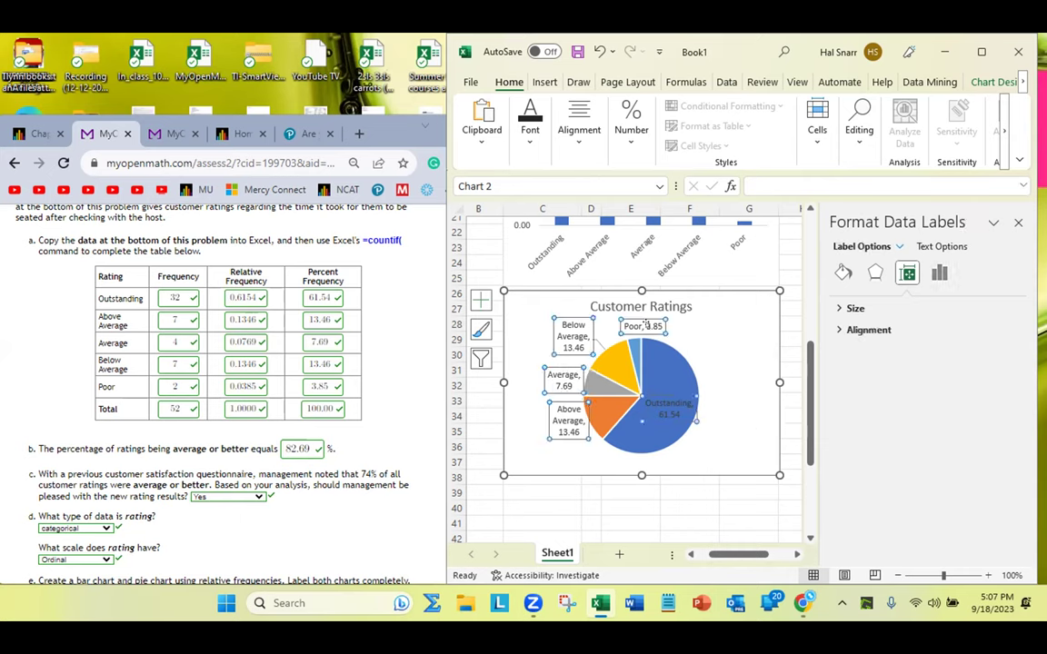
right_click(656, 328)
left_click(726, 518)
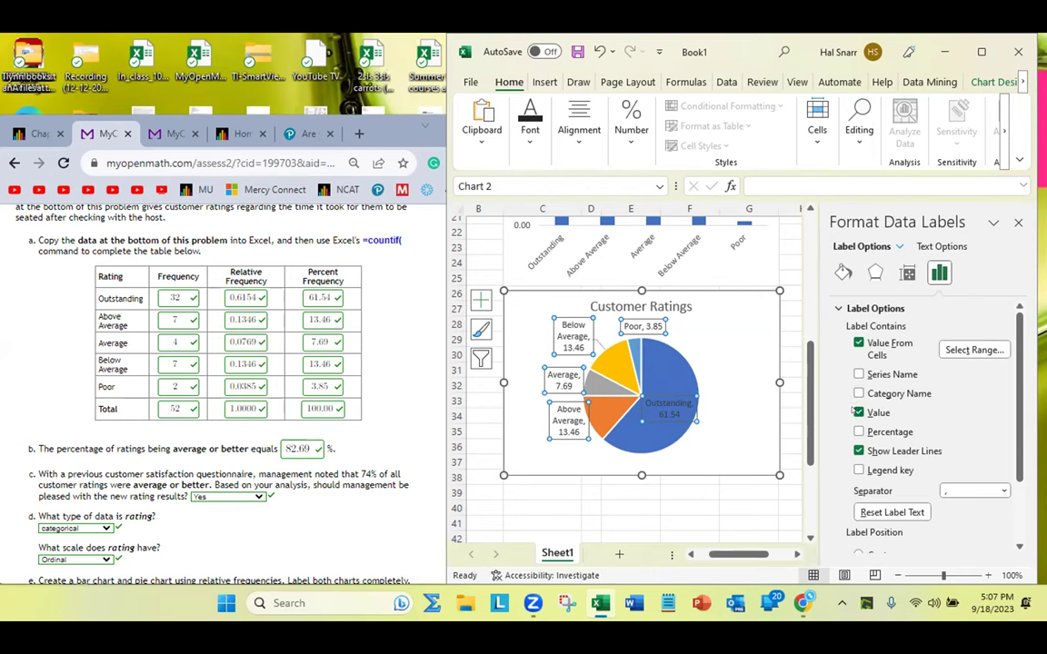
left_click(859, 412)
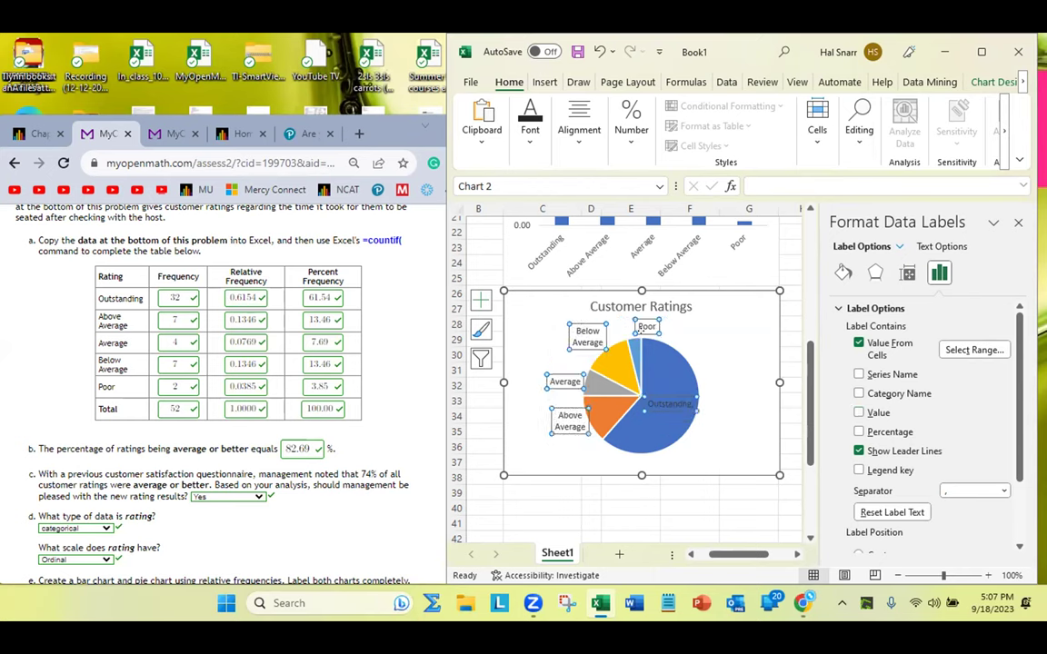
- Reposition the Poor, Below Average, Average and Above Average labels close to their slices and close the formatting pane
left_click(646, 326)
left_click(587, 337)
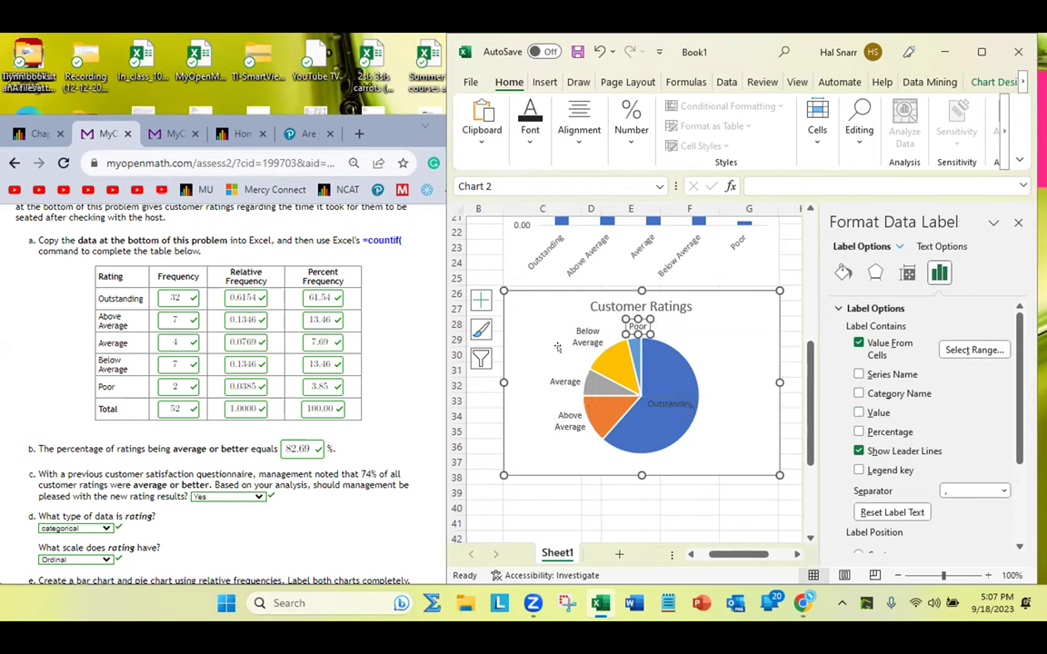
left_click_drag(587, 340, 592, 342)
left_click(570, 386)
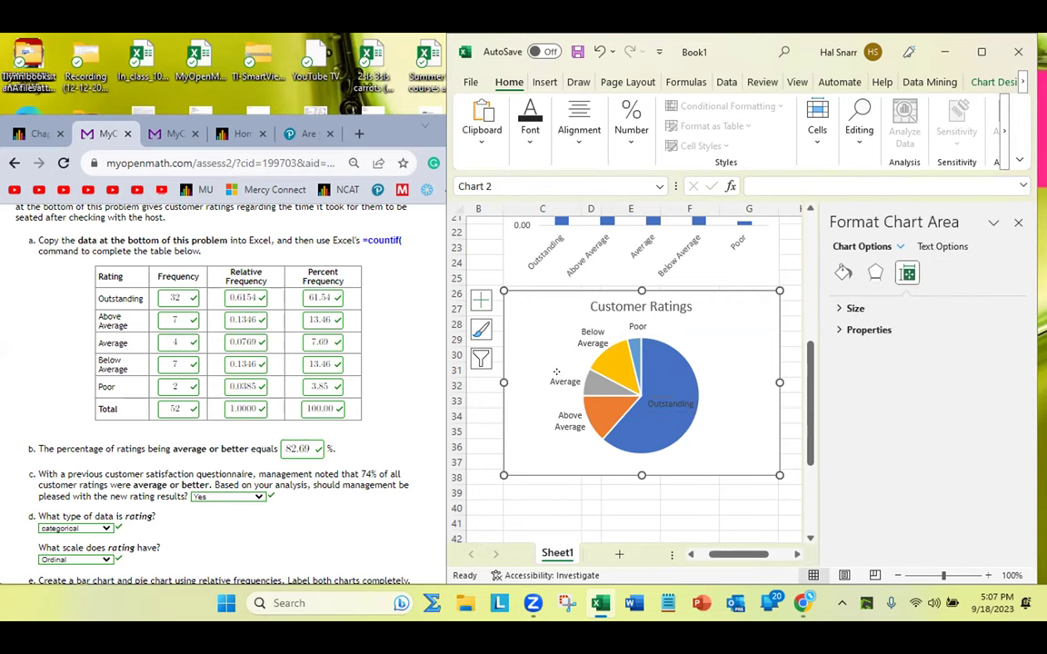
left_click(565, 380)
left_click(565, 379)
left_click_drag(567, 371, 570, 369)
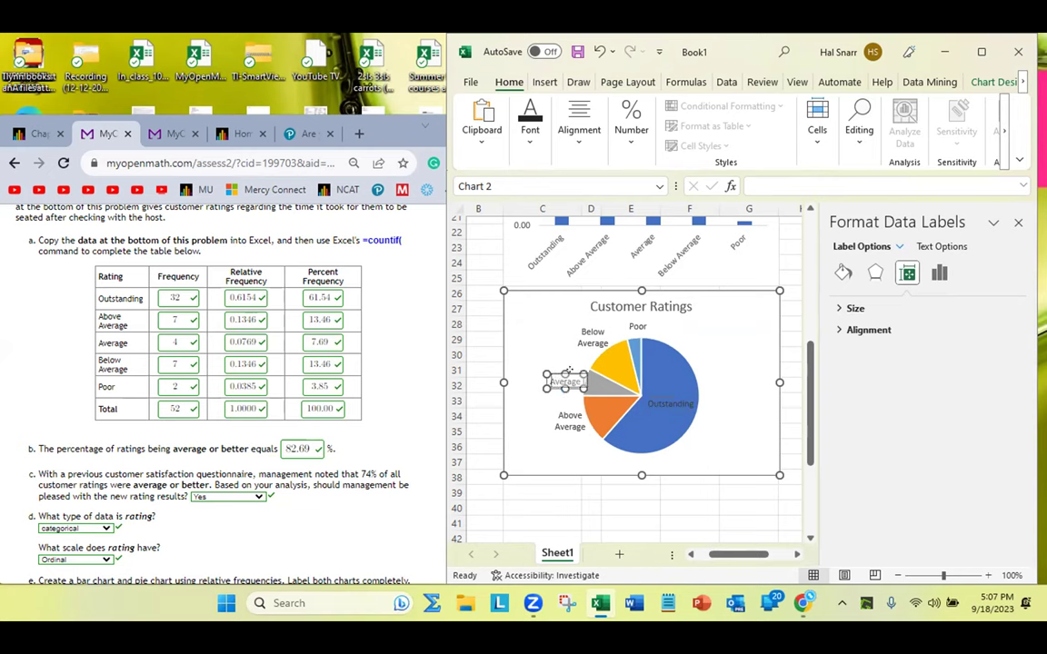
left_click_drag(557, 410, 557, 404)
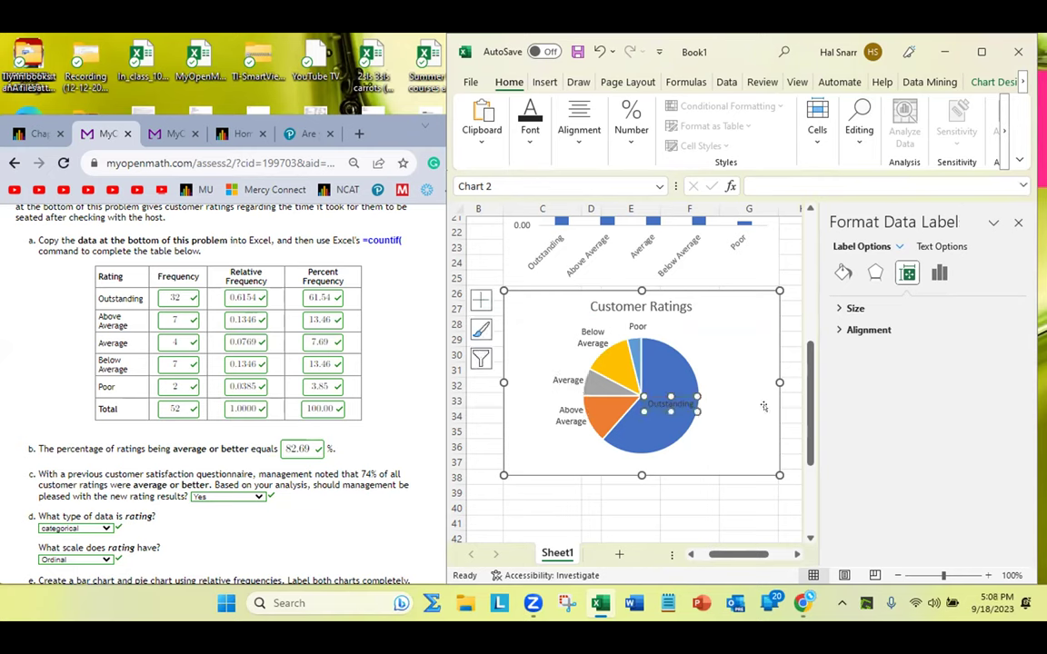
left_click(738, 514)
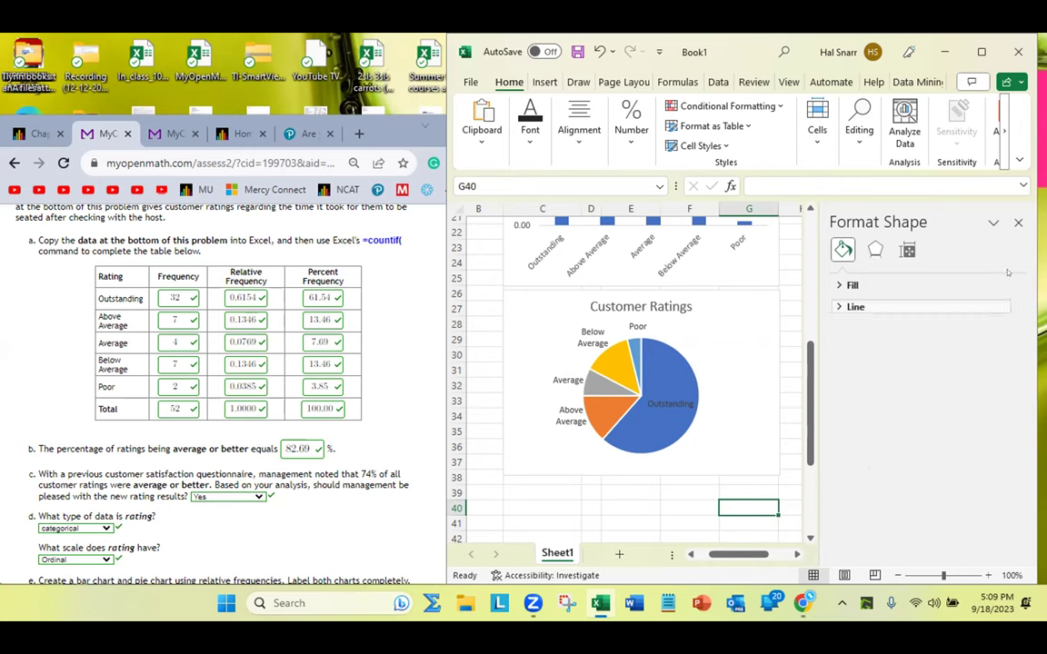
left_click(1017, 222)
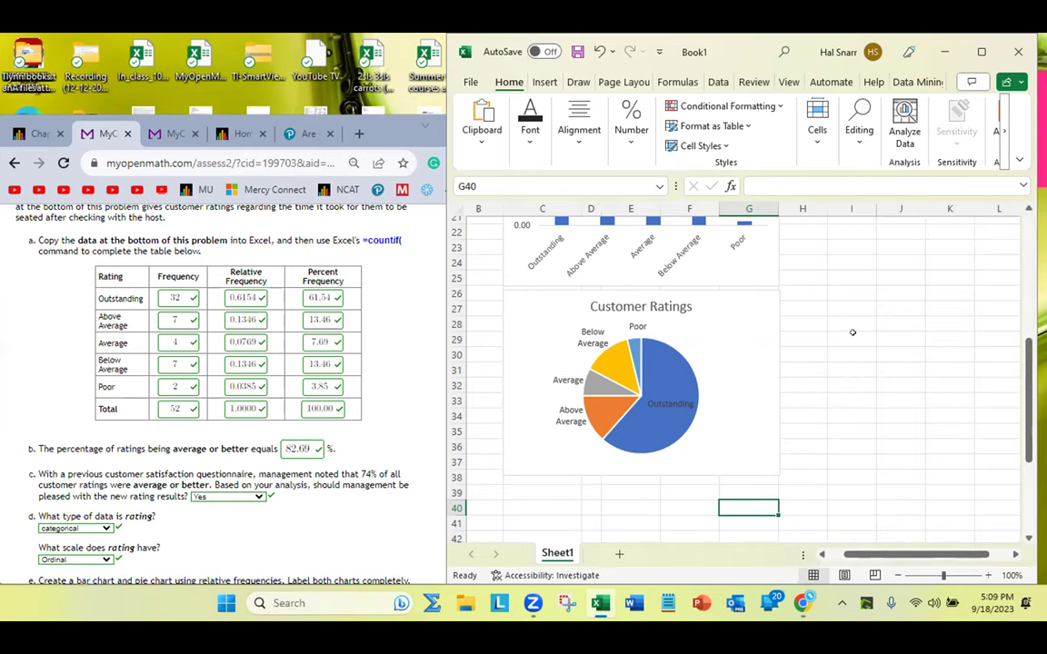
- Review the frequency table and charts in the worksheet, and the answered parts and part e of the MyOpenMath question
scroll(854, 332, "up", 6)
scroll(864, 335, "up", 1)
left_click(895, 315)
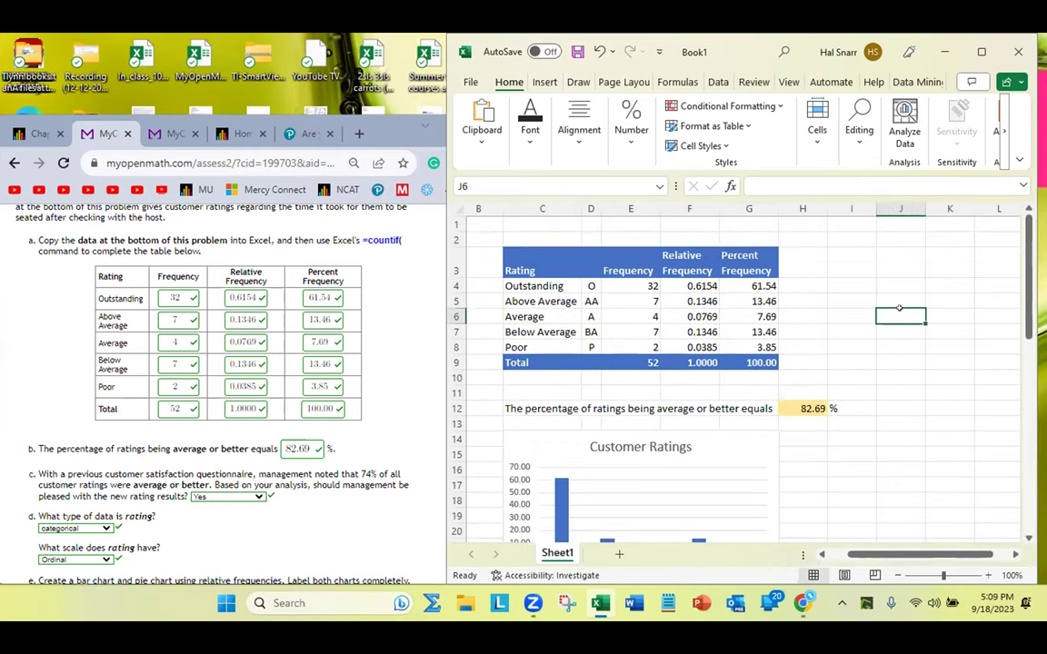
scroll(918, 285, "down", 5)
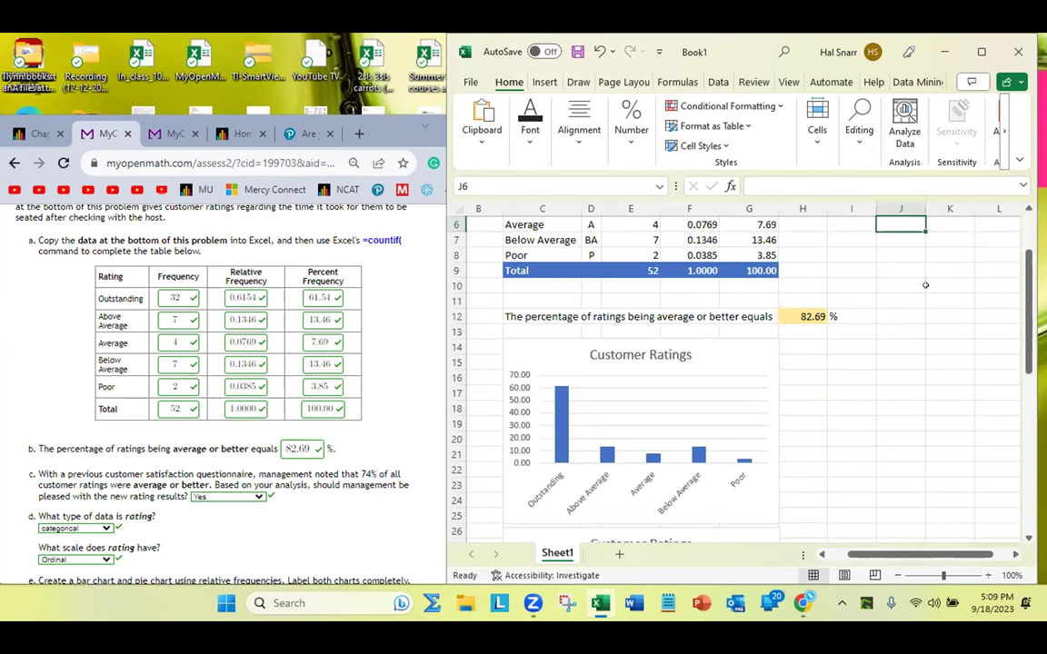
scroll(924, 286, "up", 5)
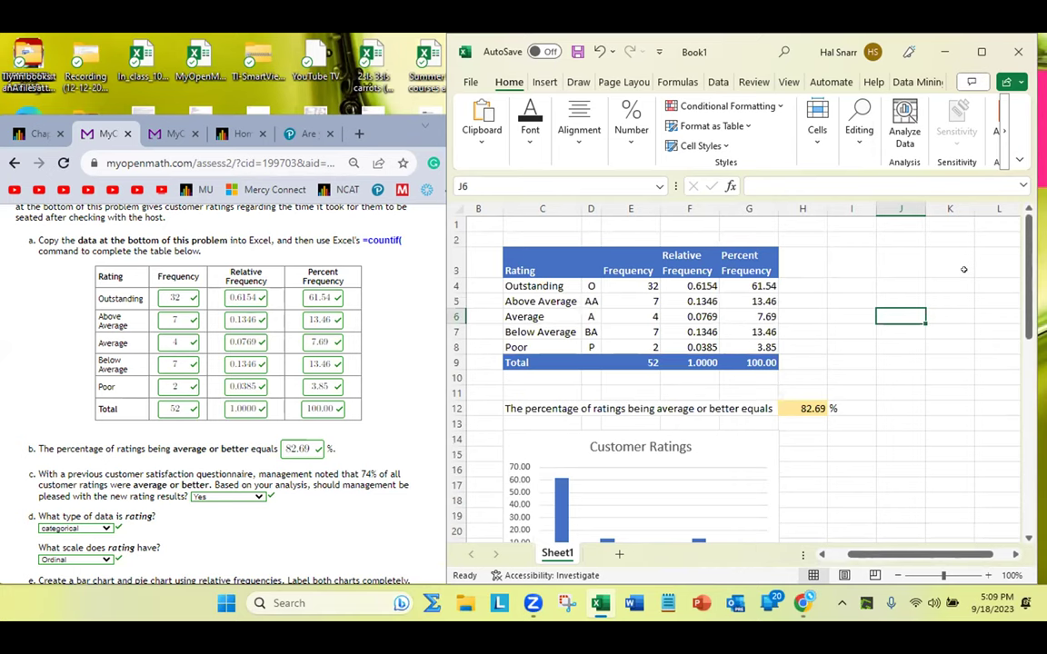
left_click(276, 35)
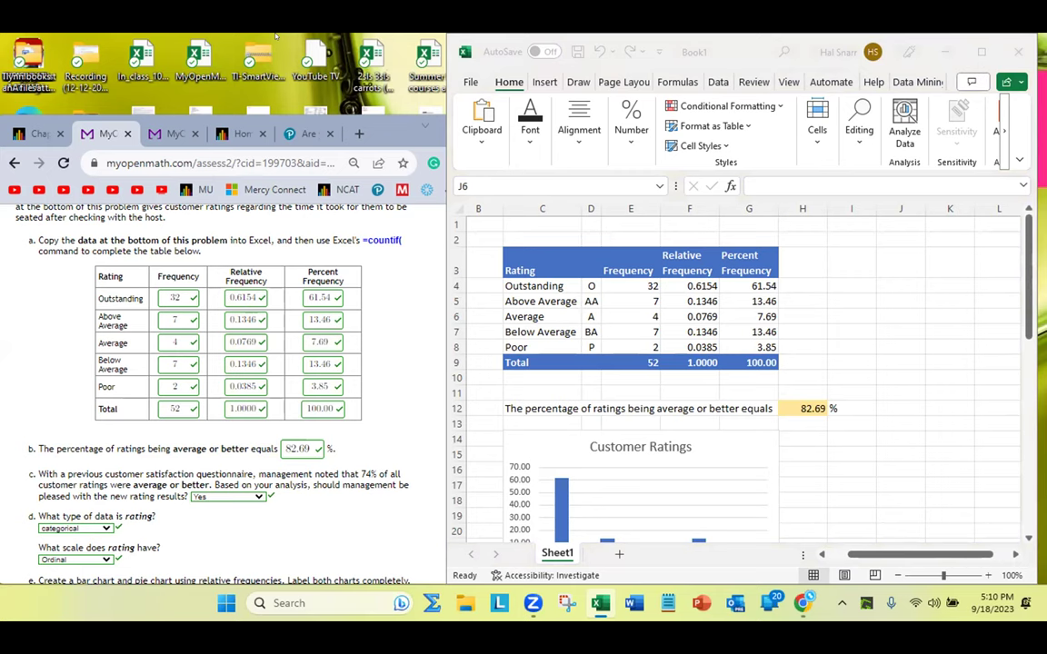
scroll(286, 298, "down", 3)
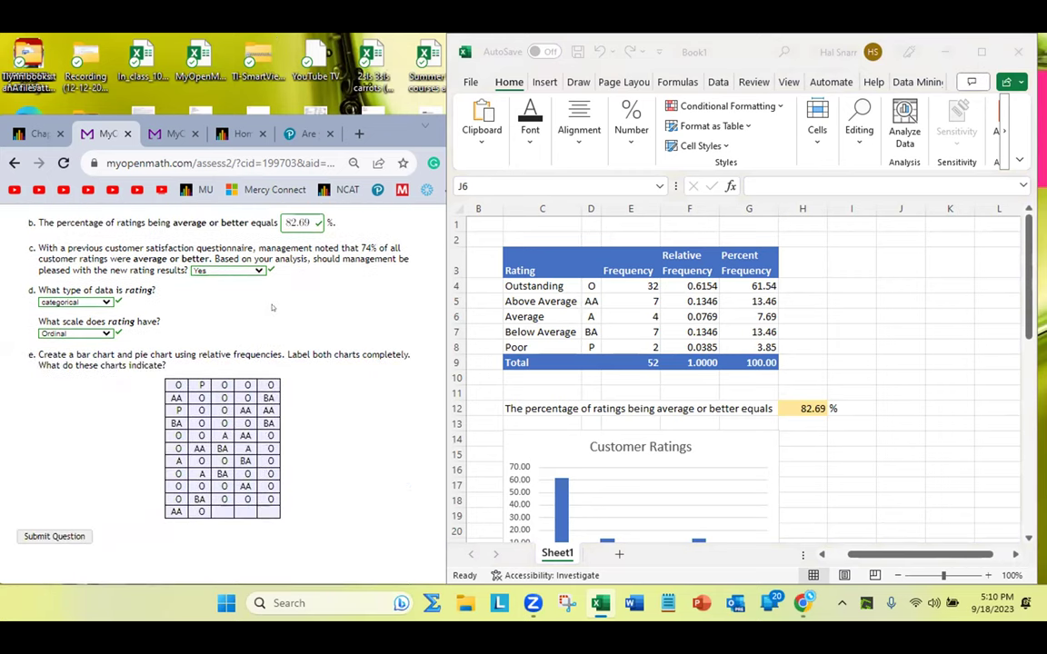
scroll(320, 286, "up", 10)
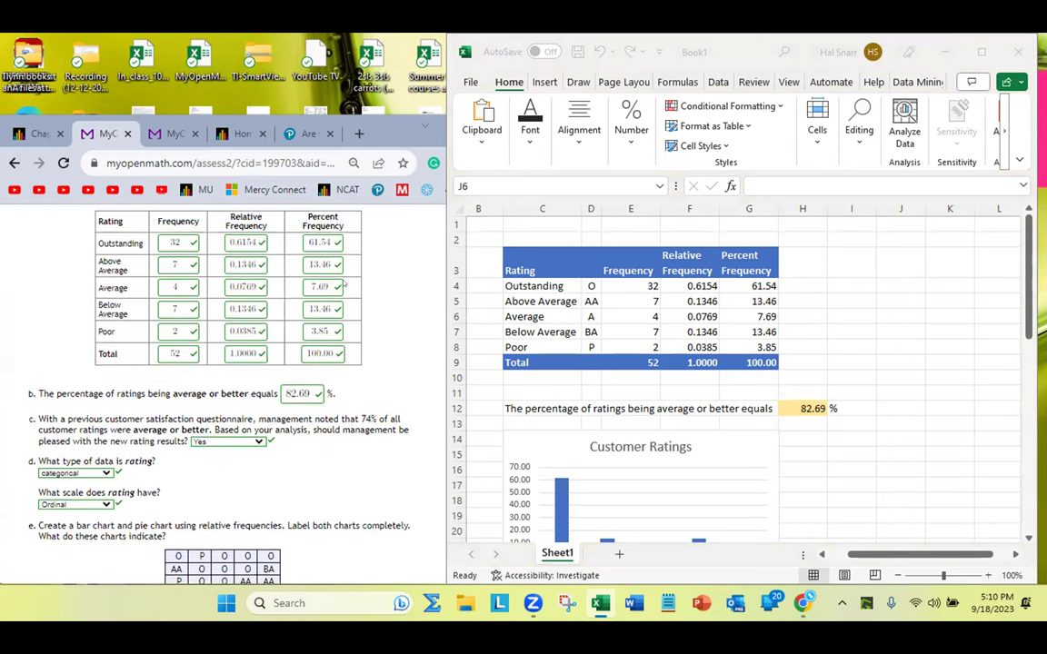